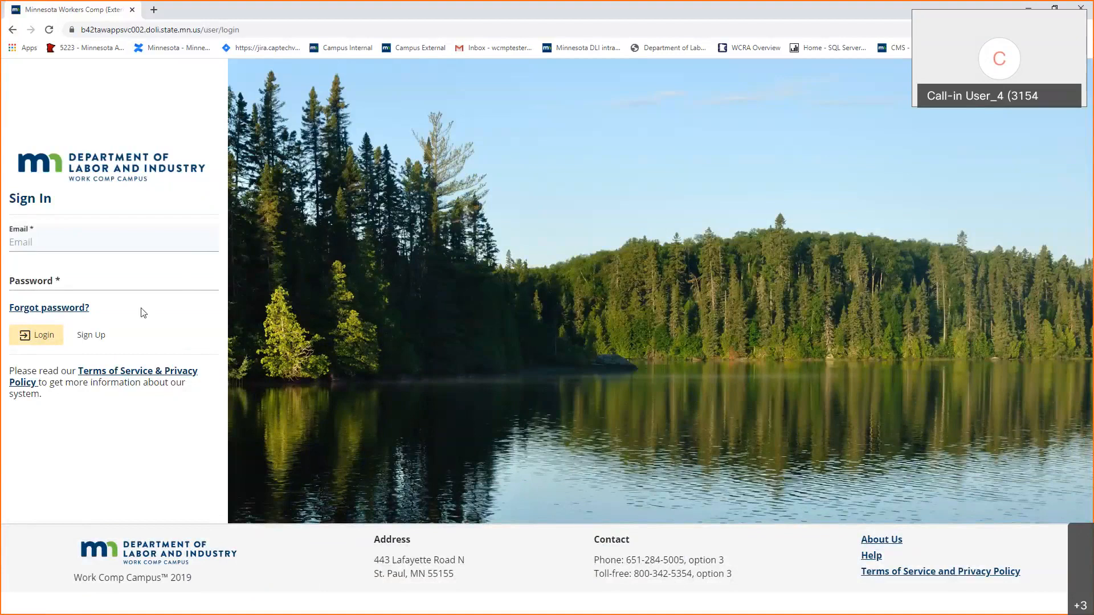
# Enter the training account's email and password and submit the login.
pyautogui.click(166, 245)
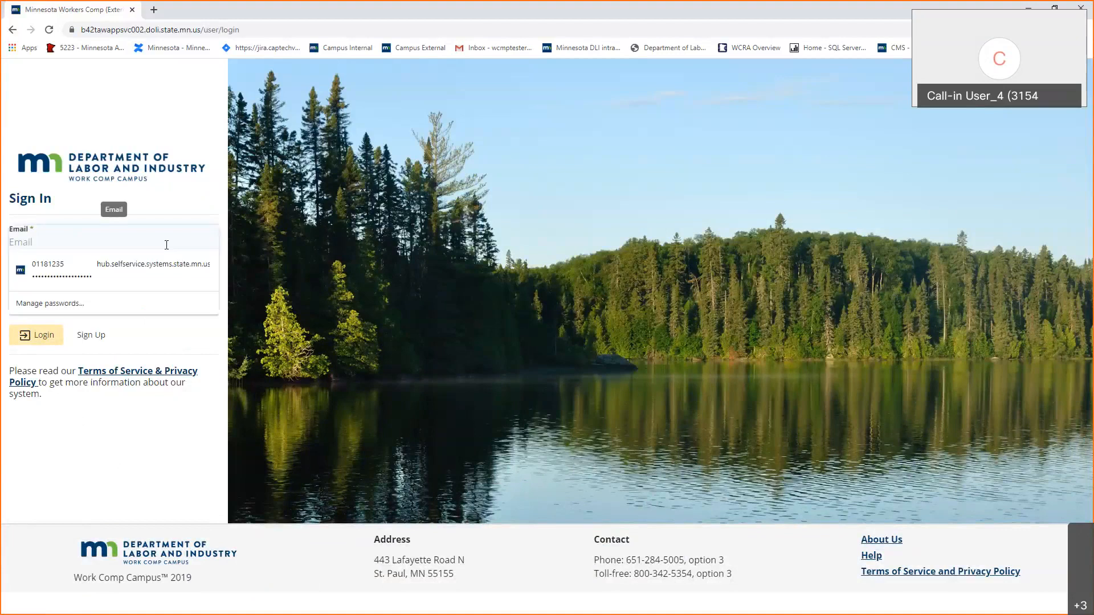
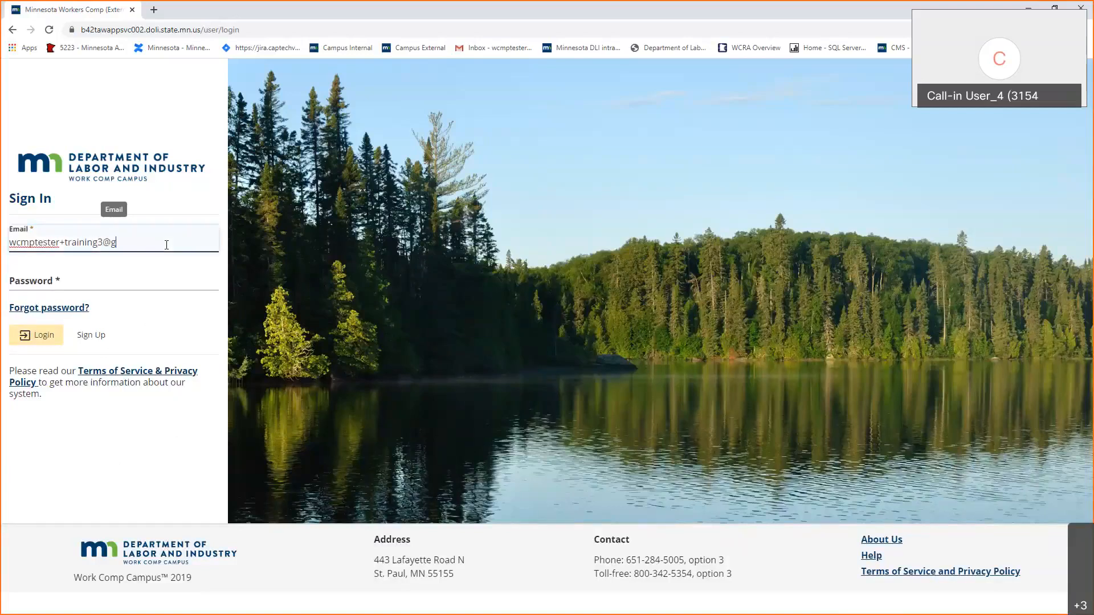
pyautogui.press('Tab')
pyautogui.write('••••••••')
pyautogui.press('Return')
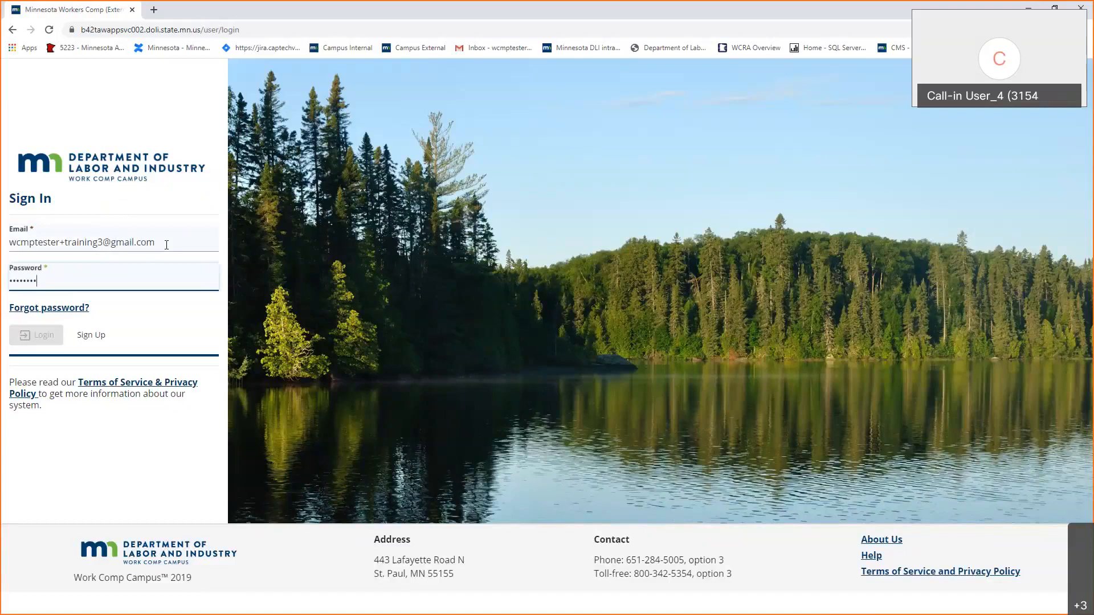
# Re-enter the rejected password, log in again, and accept the access requirements acknowledgement.
pyautogui.doubleClick(60, 279)
pyautogui.write('•••••••')
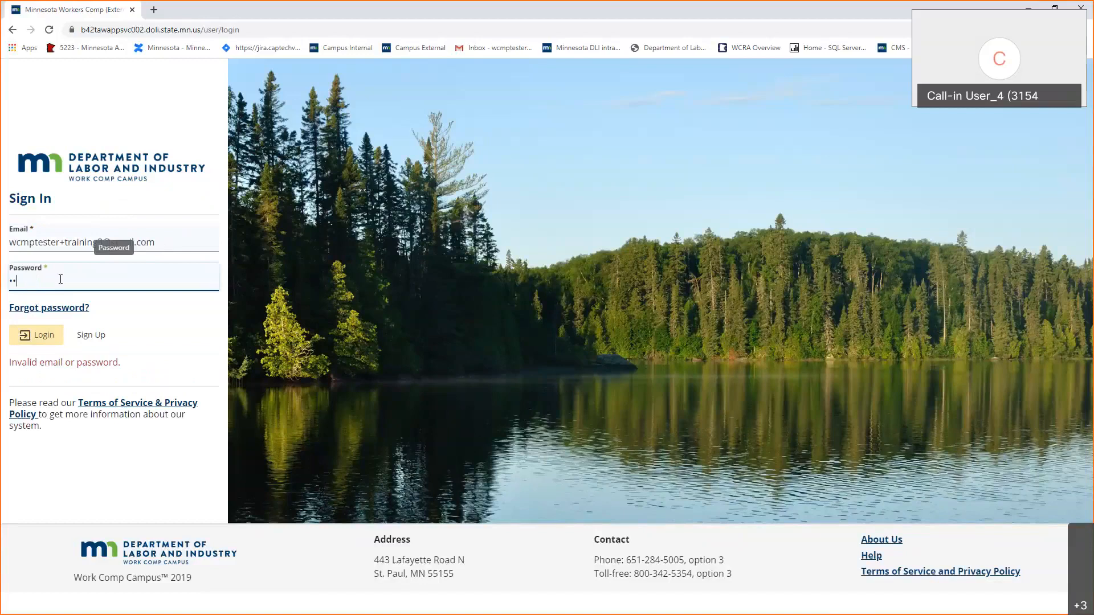
pyautogui.write('•')
pyautogui.press('Return')
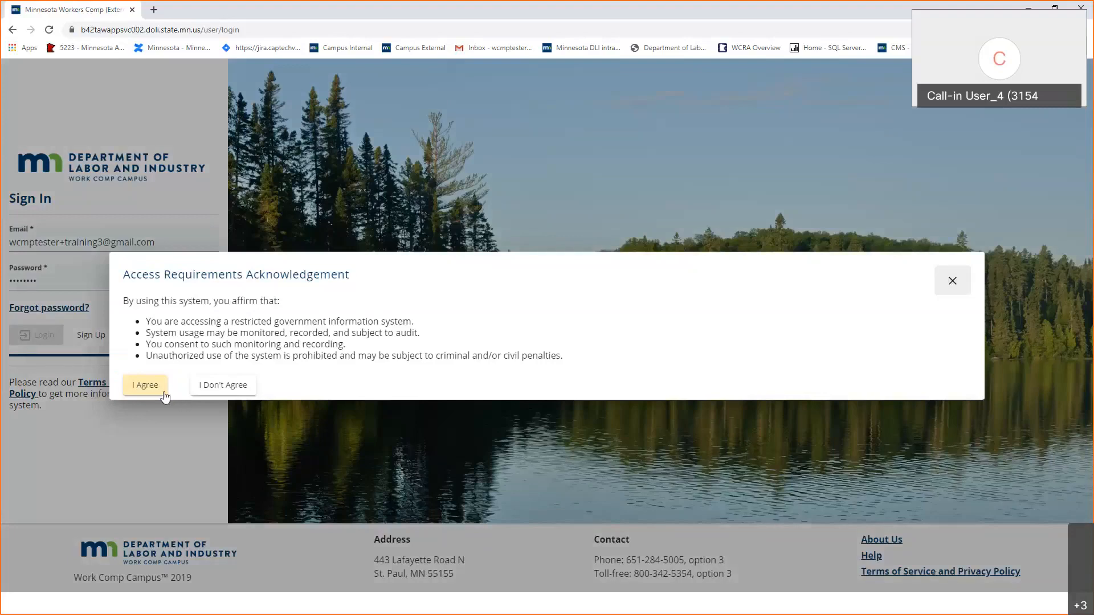
pyautogui.click(164, 393)
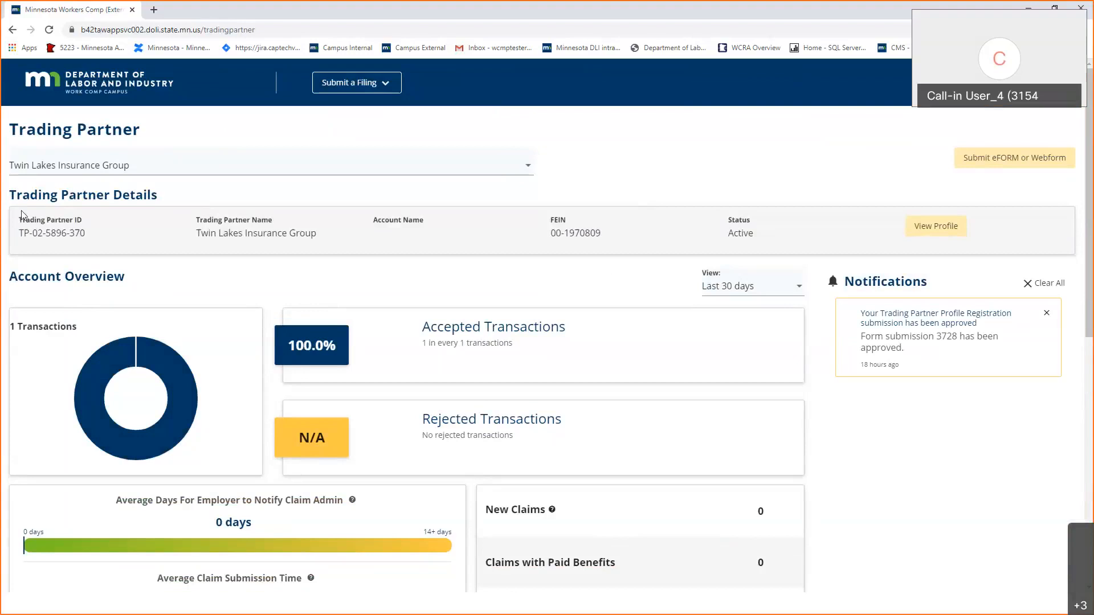
# Keep Twin Lakes Insurance Group as the dashboard's trading partner and open the account menu.
pyautogui.click(70, 174)
pyautogui.click(70, 174)
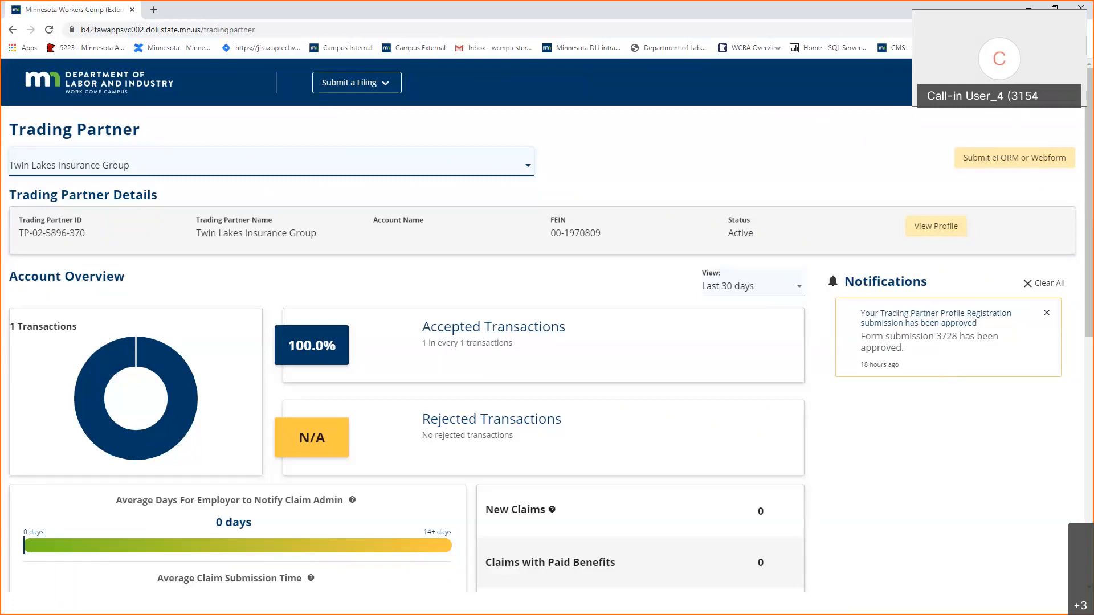
pyautogui.click(1026, 84)
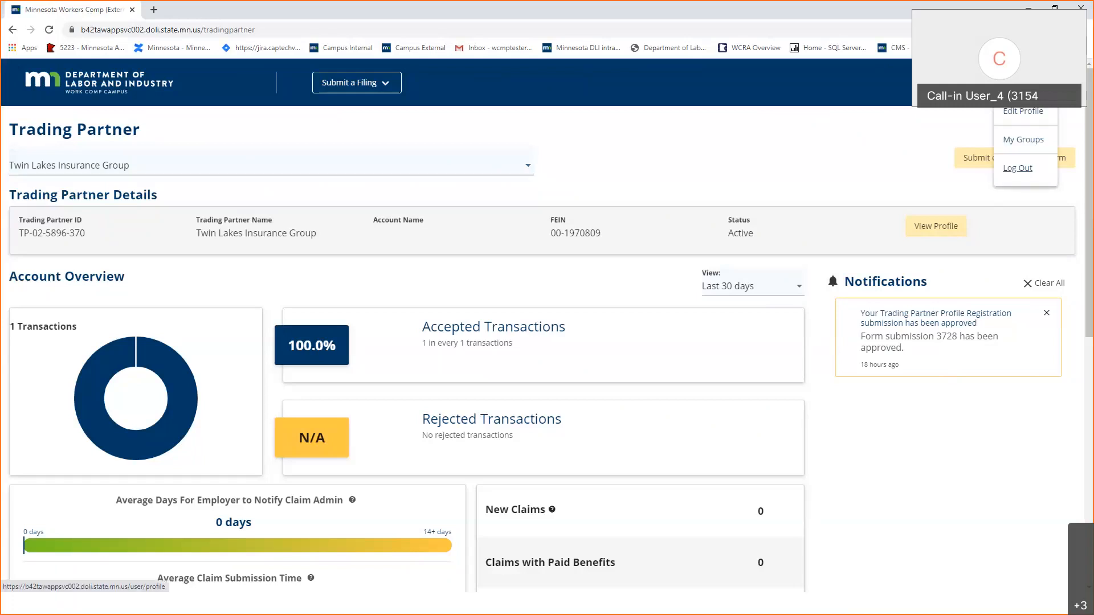
# Review the permissions of Twin Lakes Claims, Twin Lakes Insurance and Twin Lakes Insurance Group, then return to the dashboard.
pyautogui.click(1041, 147)
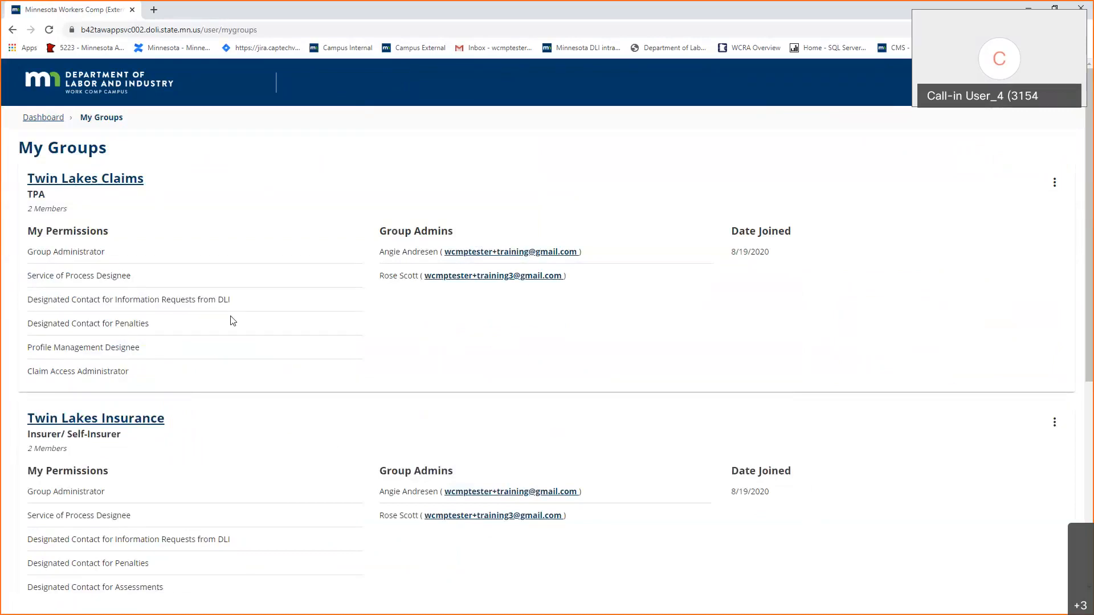
pyautogui.scroll(-6, 233, 321)
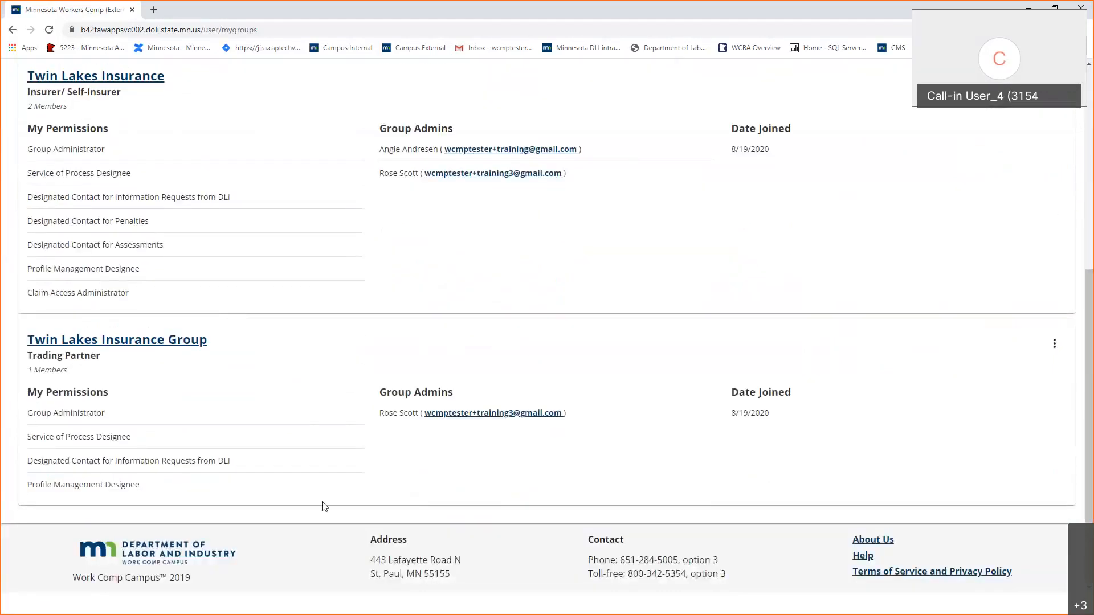
pyautogui.scroll(1, 332, 495)
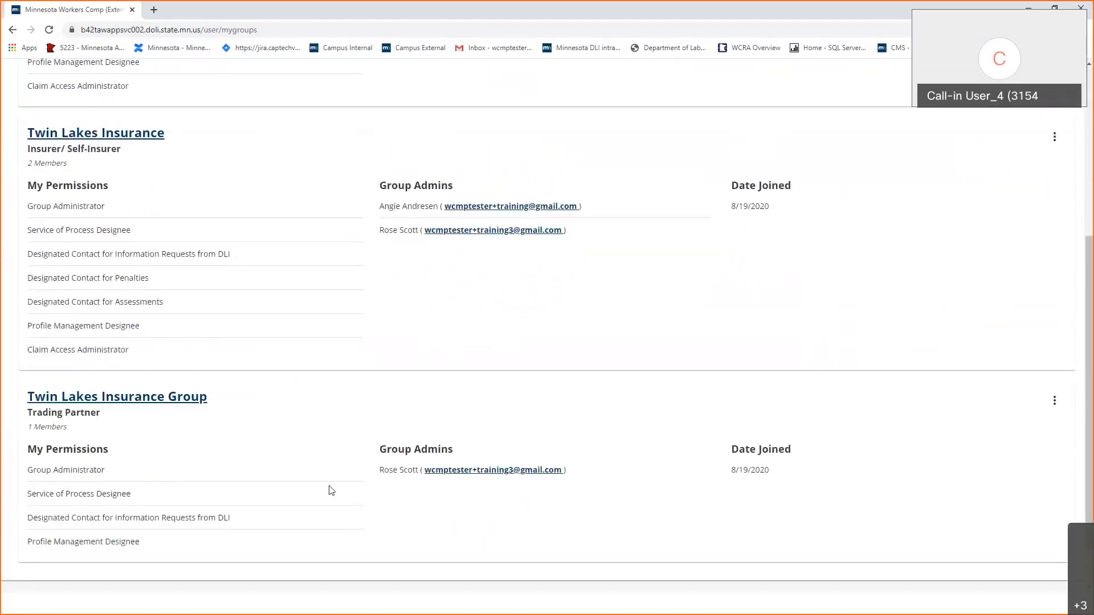
pyautogui.scroll(5, 331, 490)
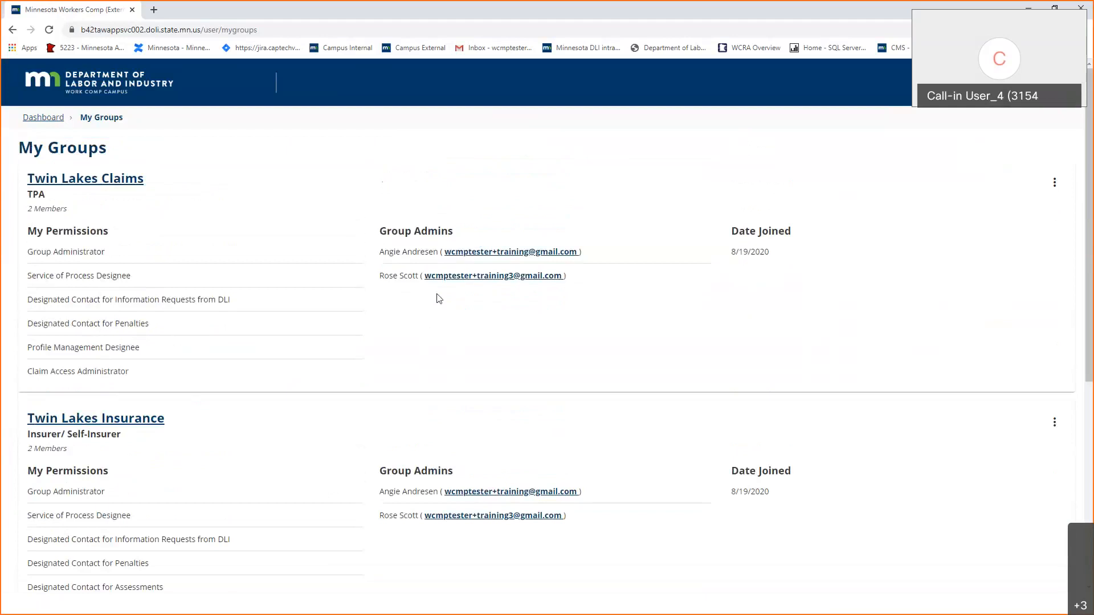
pyautogui.scroll(-5, 374, 379)
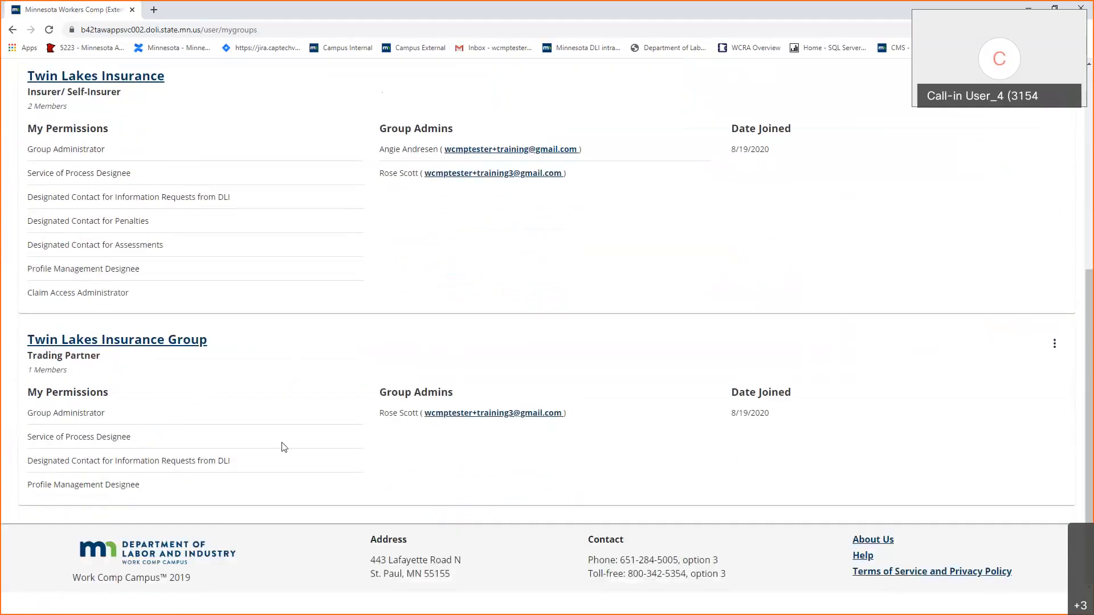
pyautogui.scroll(5, 282, 447)
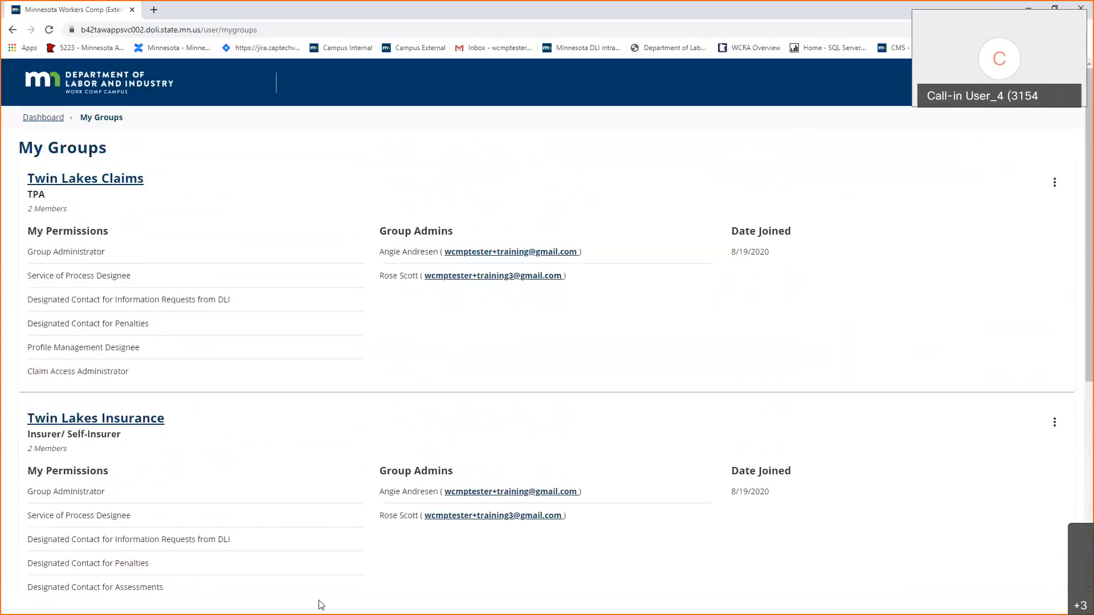
pyautogui.scroll(-4, 315, 559)
pyautogui.scroll(-2, 317, 492)
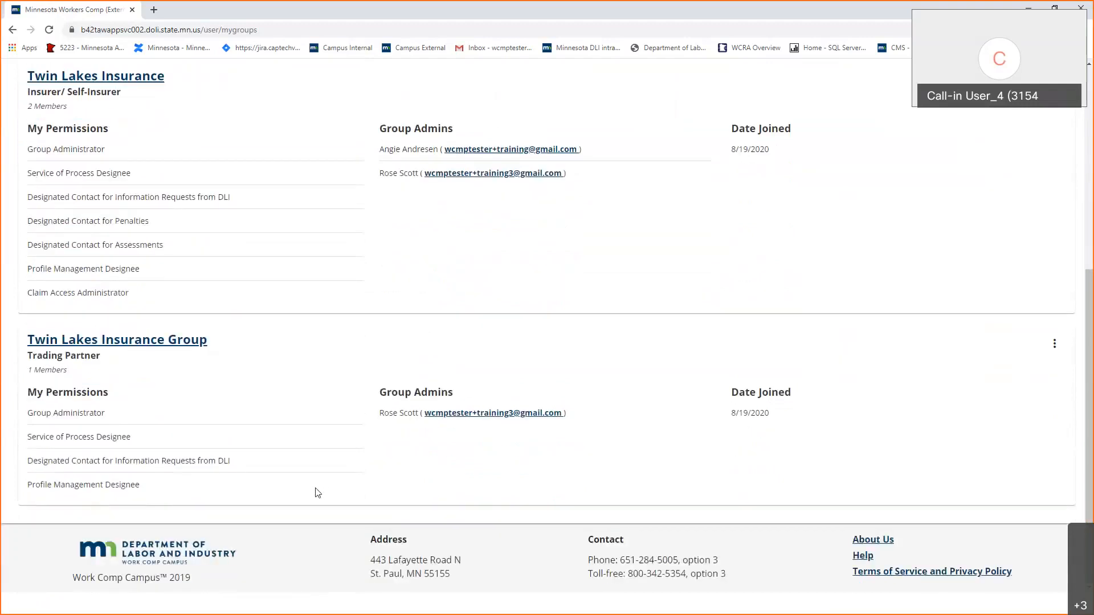
pyautogui.scroll(6, 318, 492)
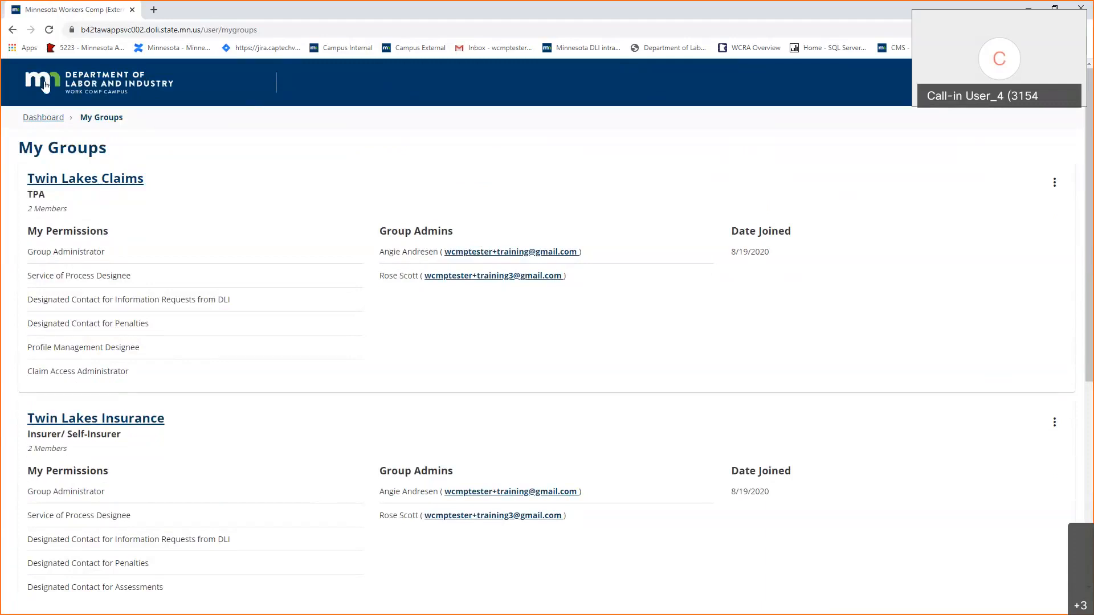
pyautogui.click(43, 117)
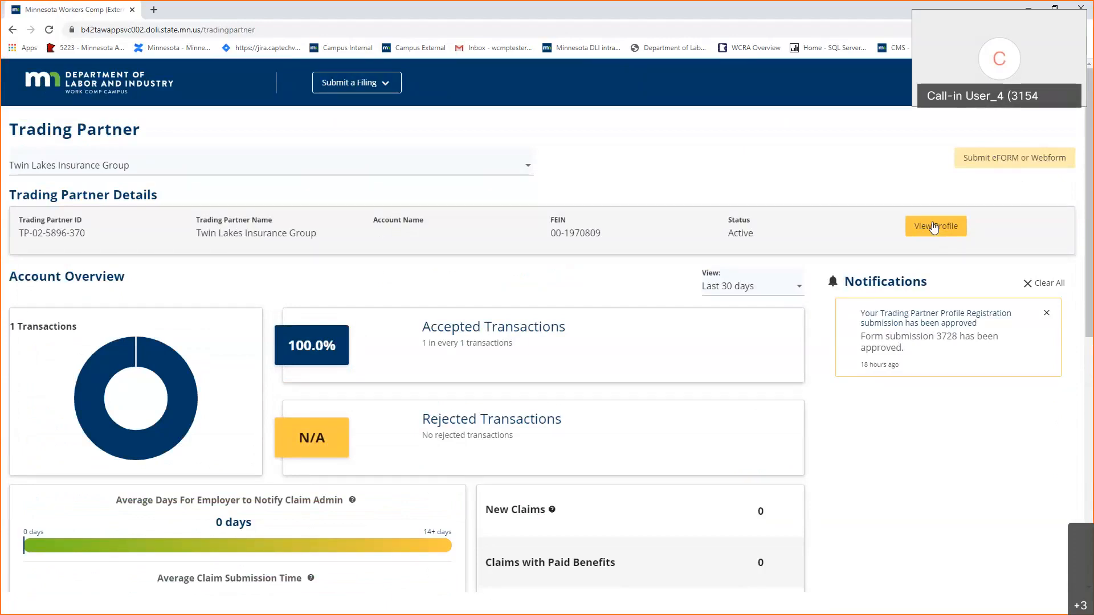
# View the Twin Lakes Insurance Group profile's relationships and begin a Trading Partner Profile Update.
pyautogui.click(933, 227)
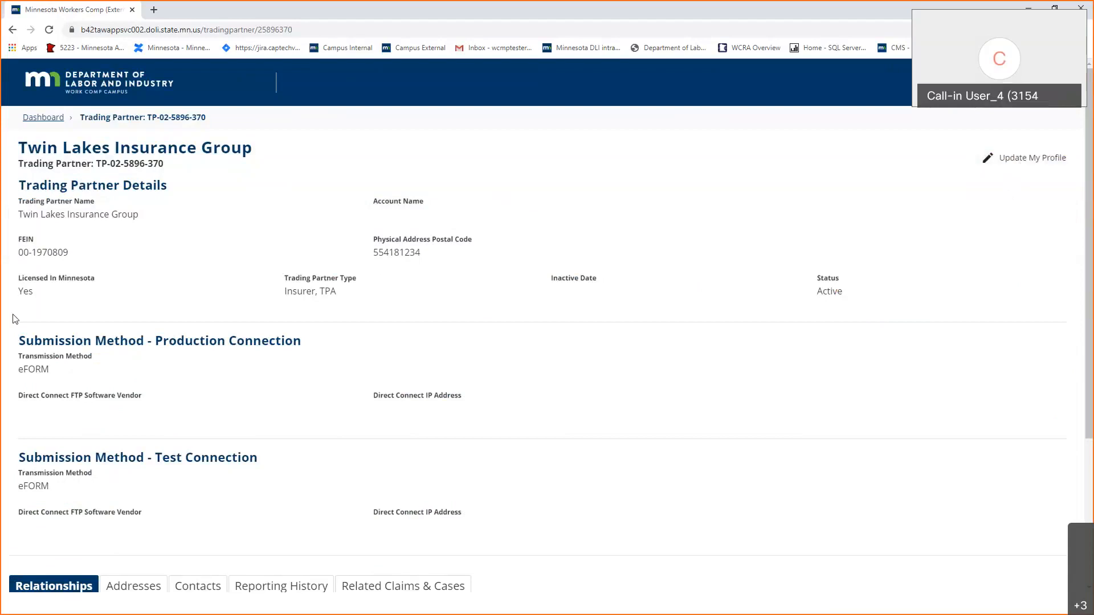
pyautogui.scroll(-4, 199, 407)
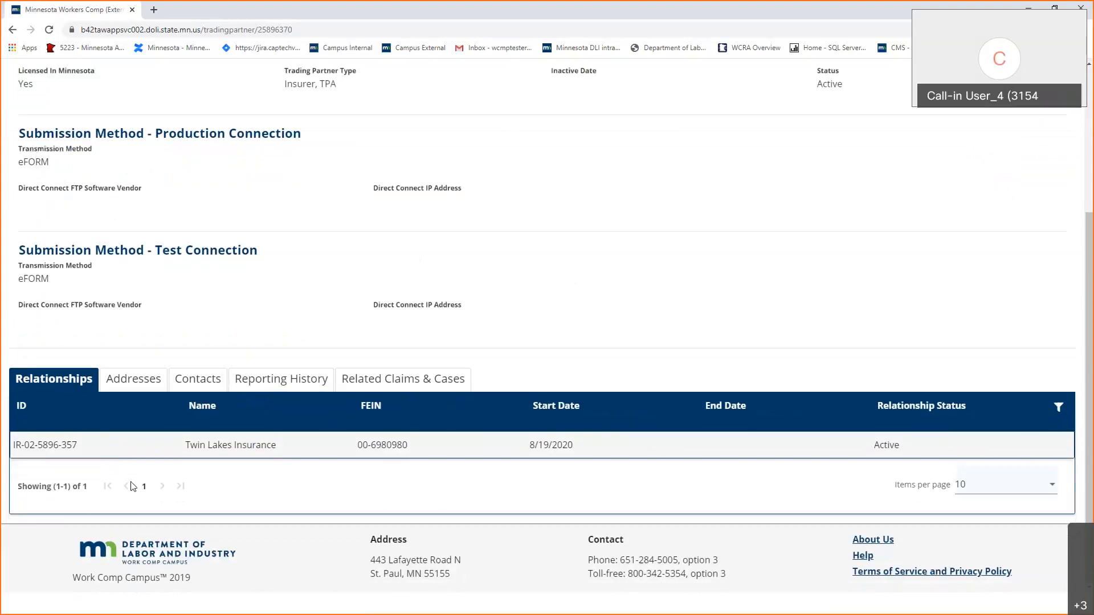
pyautogui.scroll(4, 889, 364)
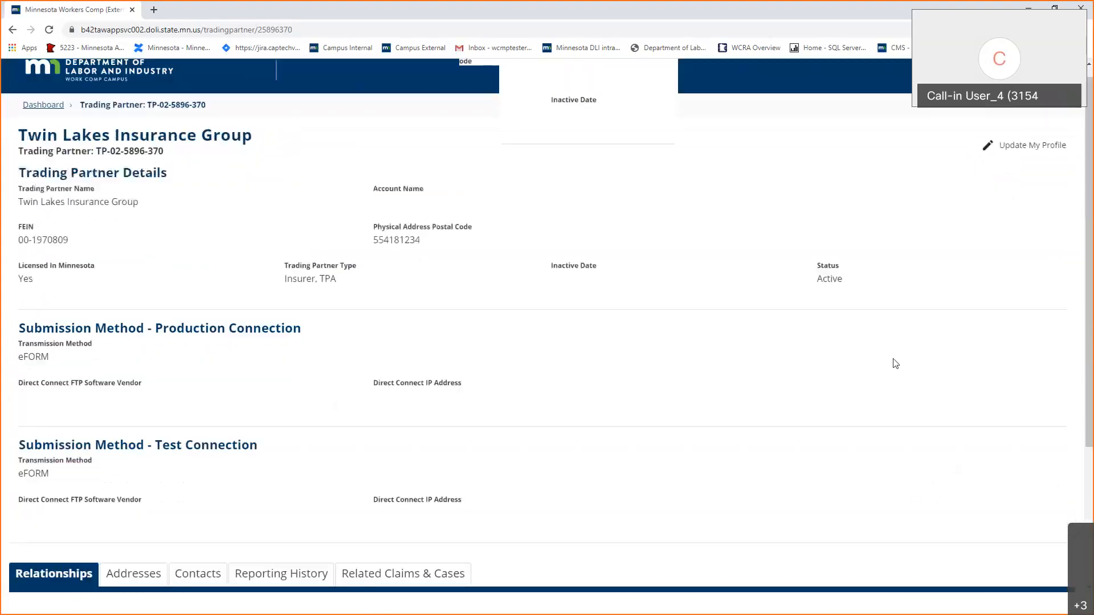
pyautogui.click(1031, 165)
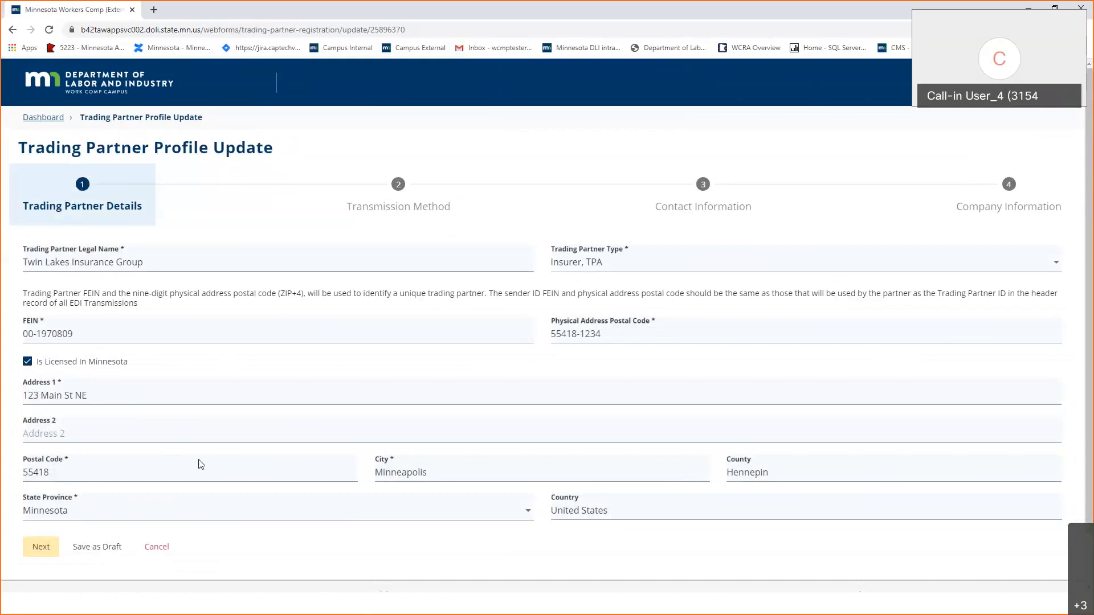
# Advance past Transmission Method and Contact Information to the Company Information step.
pyautogui.click(40, 547)
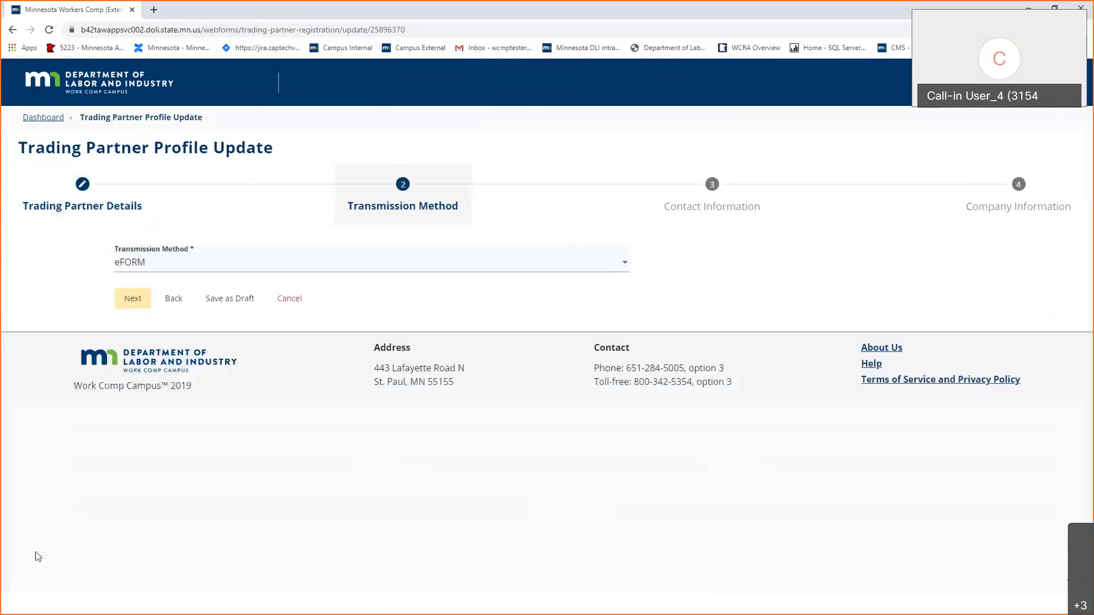
pyautogui.click(46, 297)
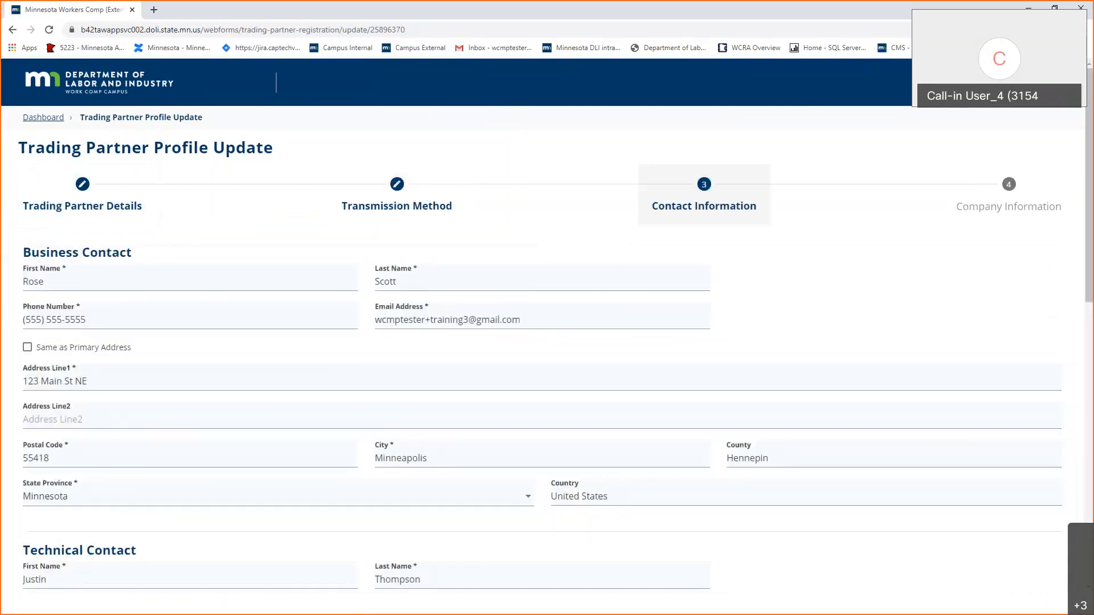
pyautogui.scroll(-1, 67, 402)
pyautogui.scroll(-10, 67, 401)
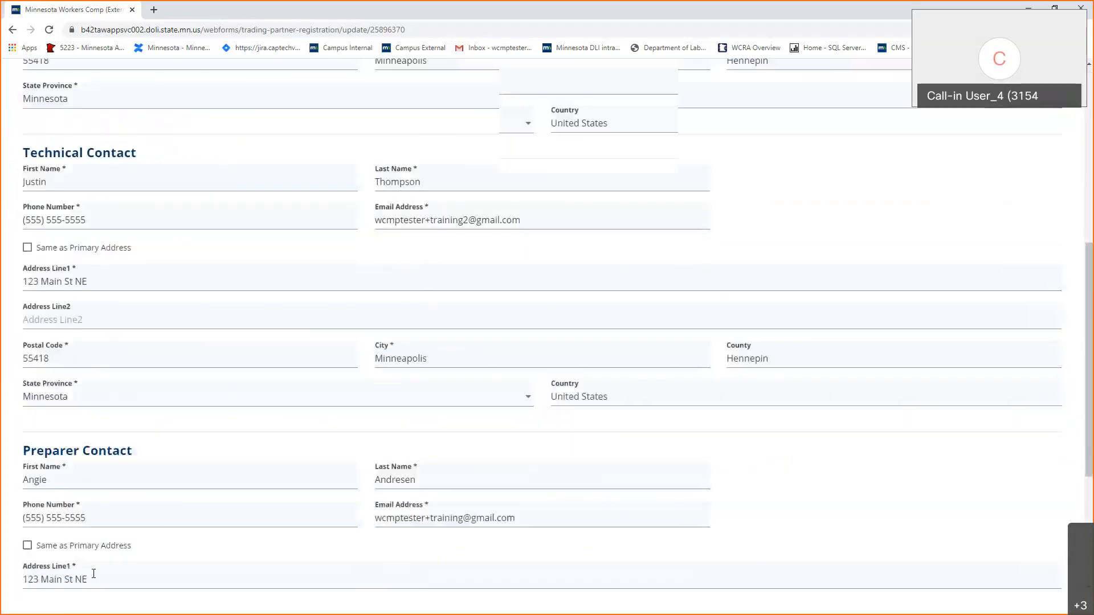
pyautogui.click(36, 502)
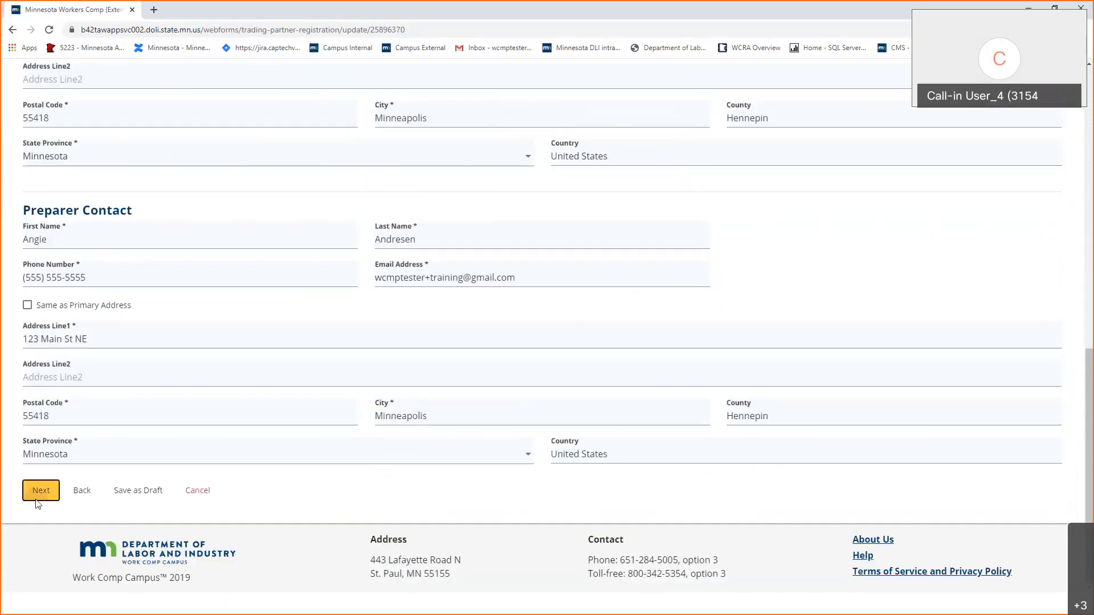
pyautogui.scroll(-2, 341, 525)
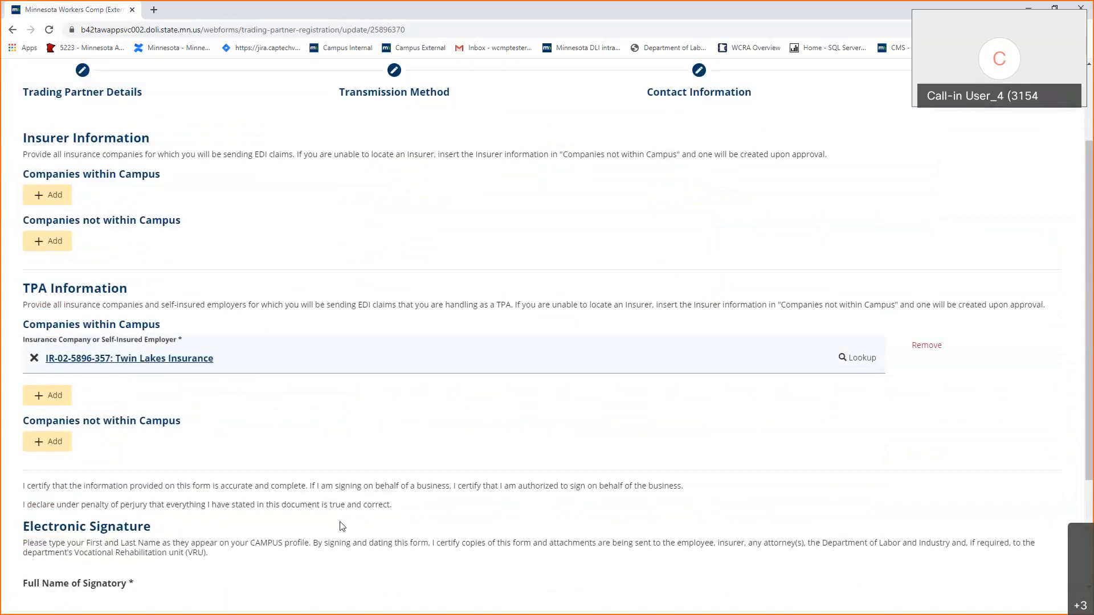
# Add a TPA row and select Campus Insurance Group (IR-00-0000-043) from a 'Campus' insurer search.
pyautogui.click(52, 399)
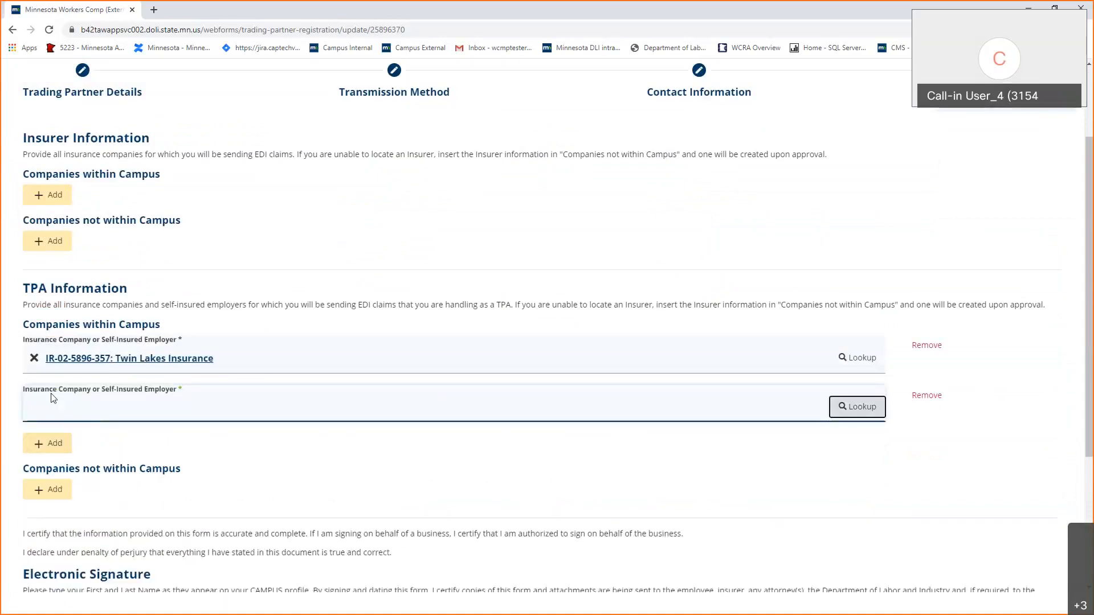
pyautogui.click(855, 415)
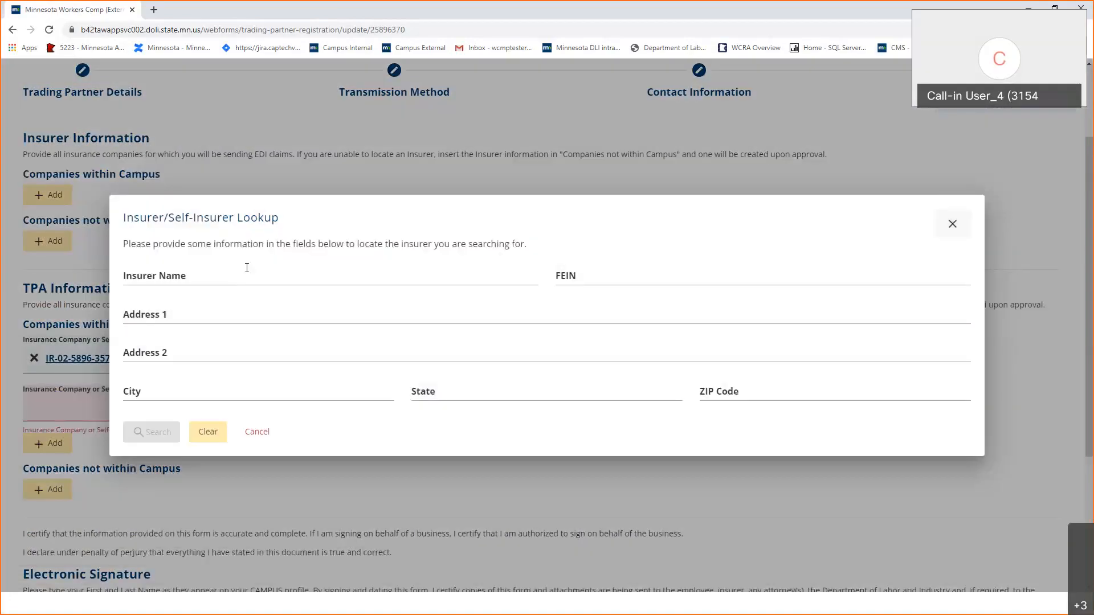
pyautogui.click(244, 266)
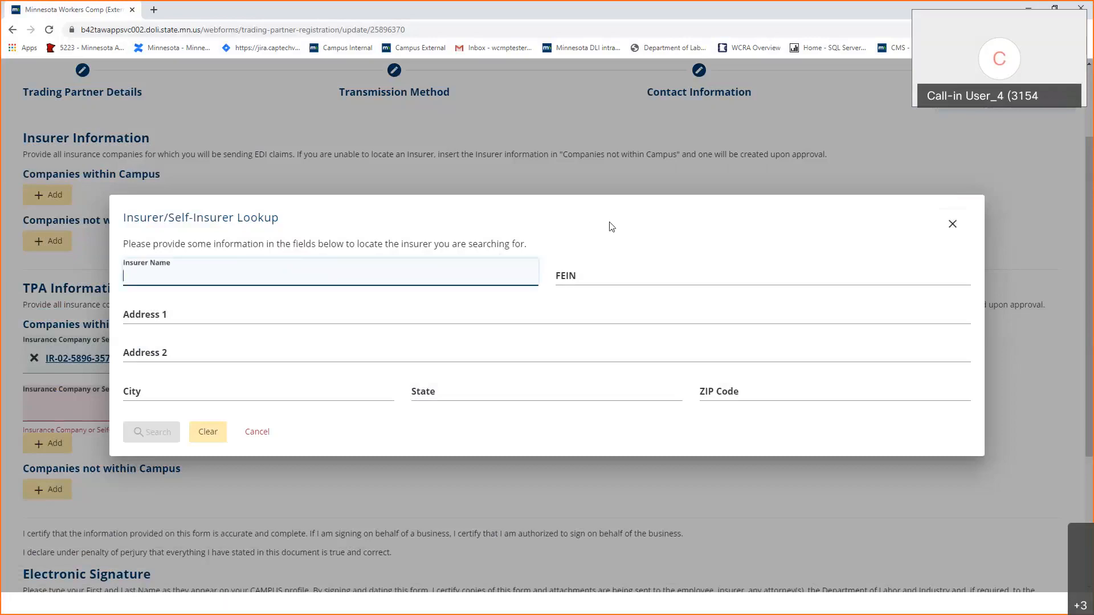
pyautogui.write('Cmapus')
pyautogui.press('BackSpace')
pyautogui.press('BackSpace')
pyautogui.press('BackSpace')
pyautogui.press('BackSpace')
pyautogui.press('BackSpace')
pyautogui.press('BackSpace')
pyautogui.write('Campus')
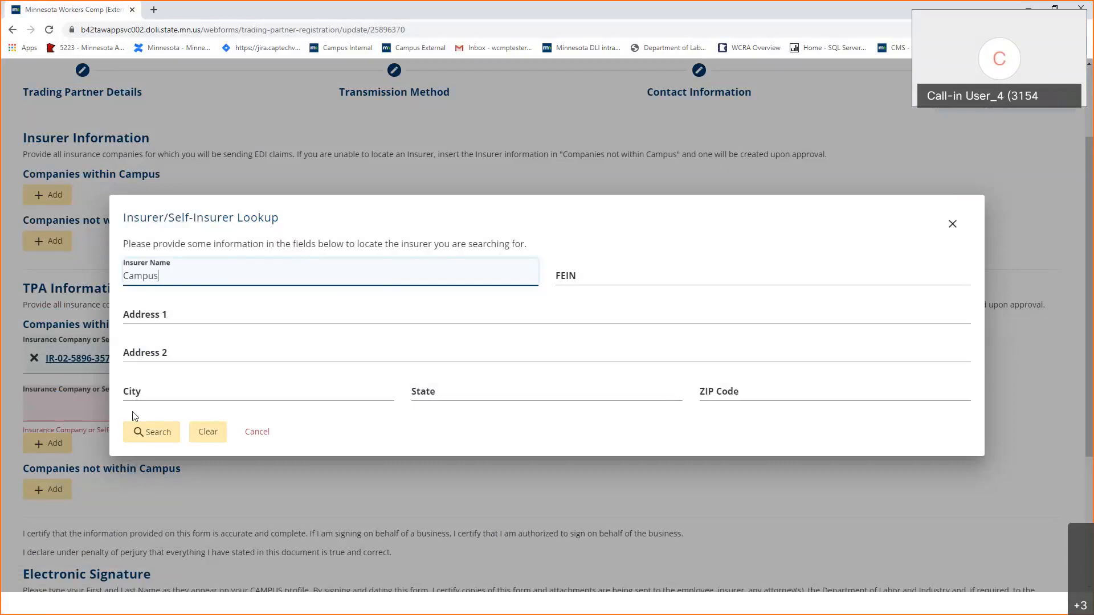
pyautogui.click(147, 430)
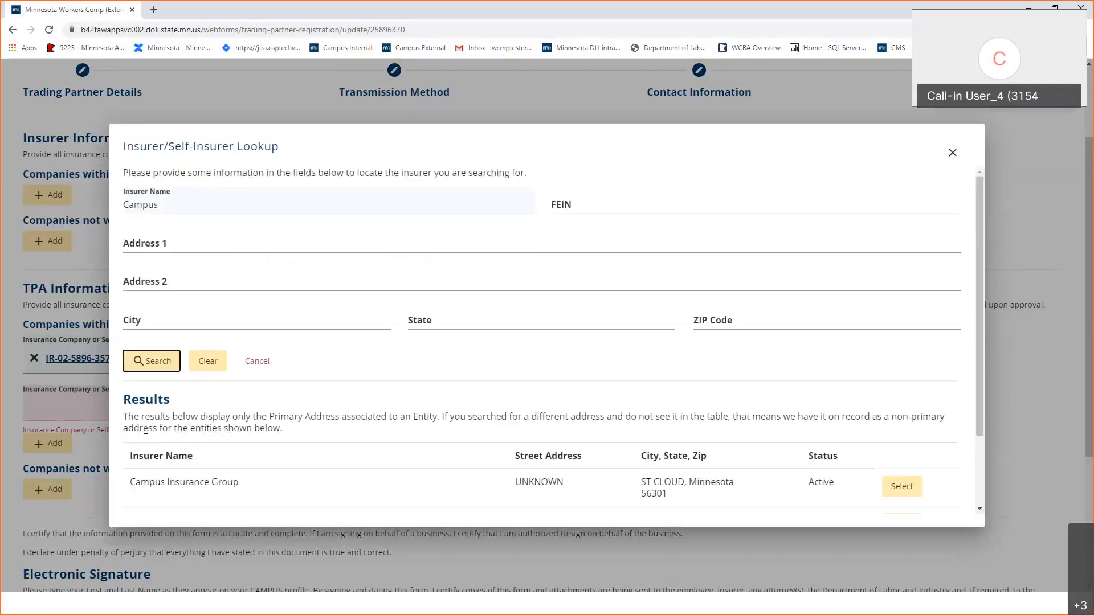
pyautogui.scroll(-2, 819, 427)
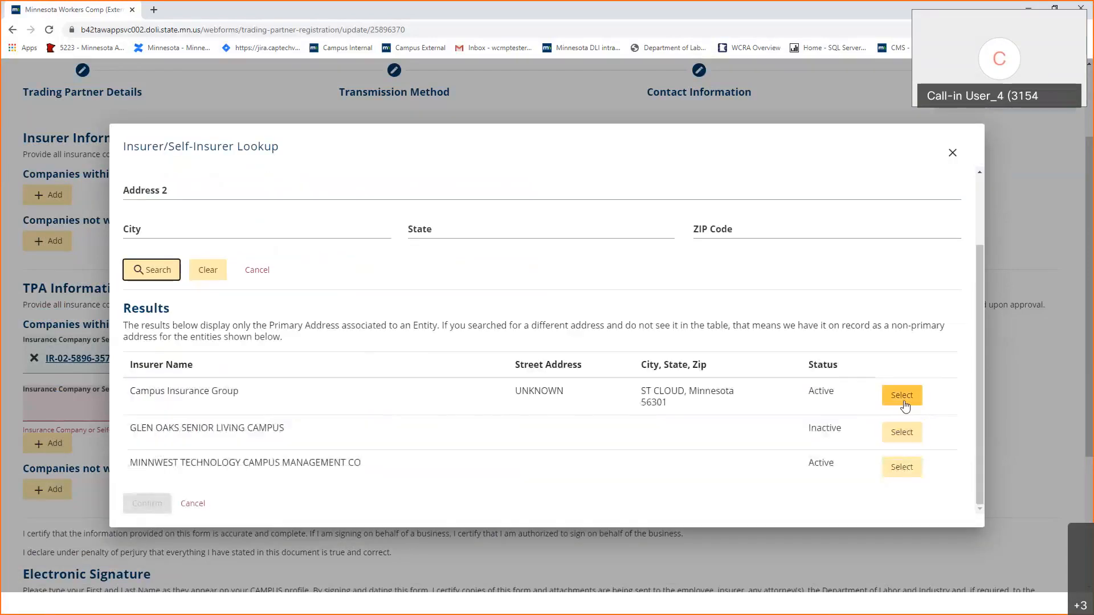
pyautogui.click(903, 396)
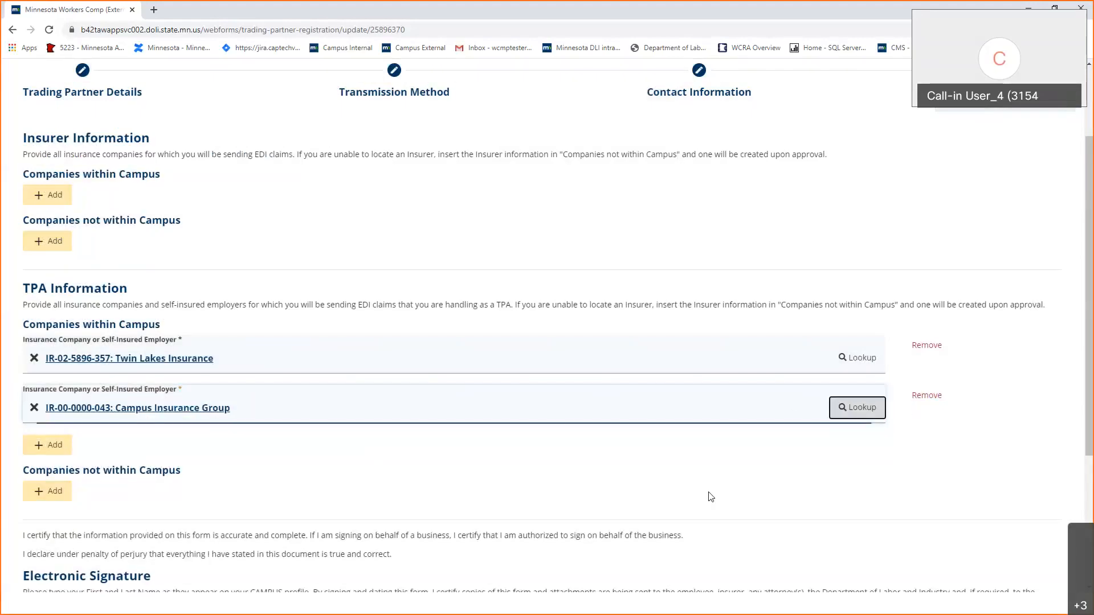
# Sign with the signatory's name, confirm legal signing, submit the form, and go to form history.
pyautogui.scroll(-4, 711, 497)
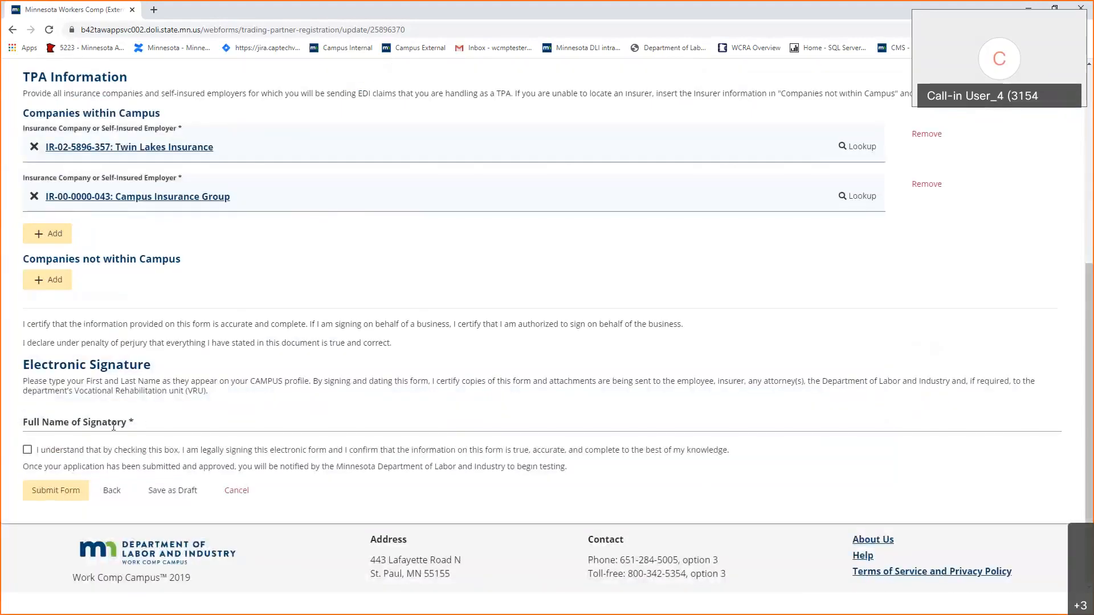
pyautogui.click(33, 454)
pyautogui.click(34, 454)
pyautogui.click(44, 493)
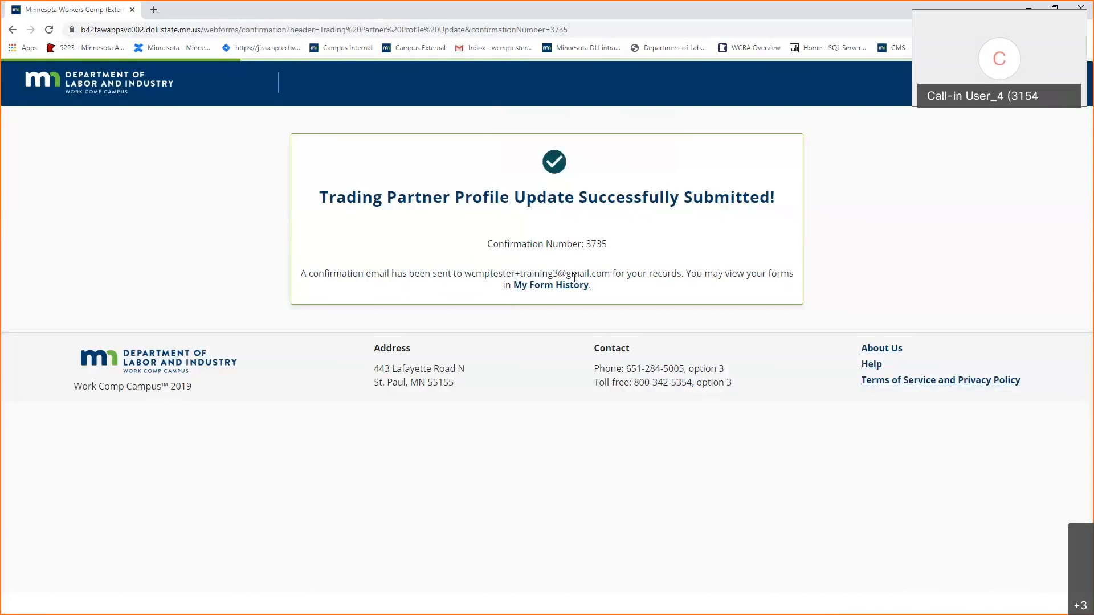
pyautogui.click(548, 286)
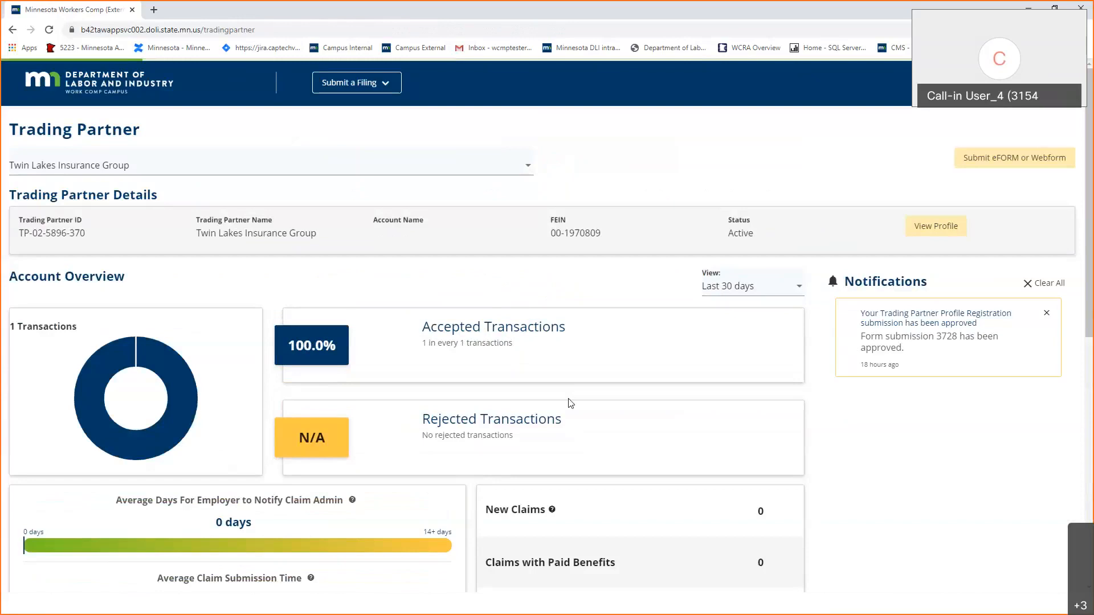
# Show the My Form History queue listing the profile update as Pending Review.
pyautogui.scroll(-8, 571, 404)
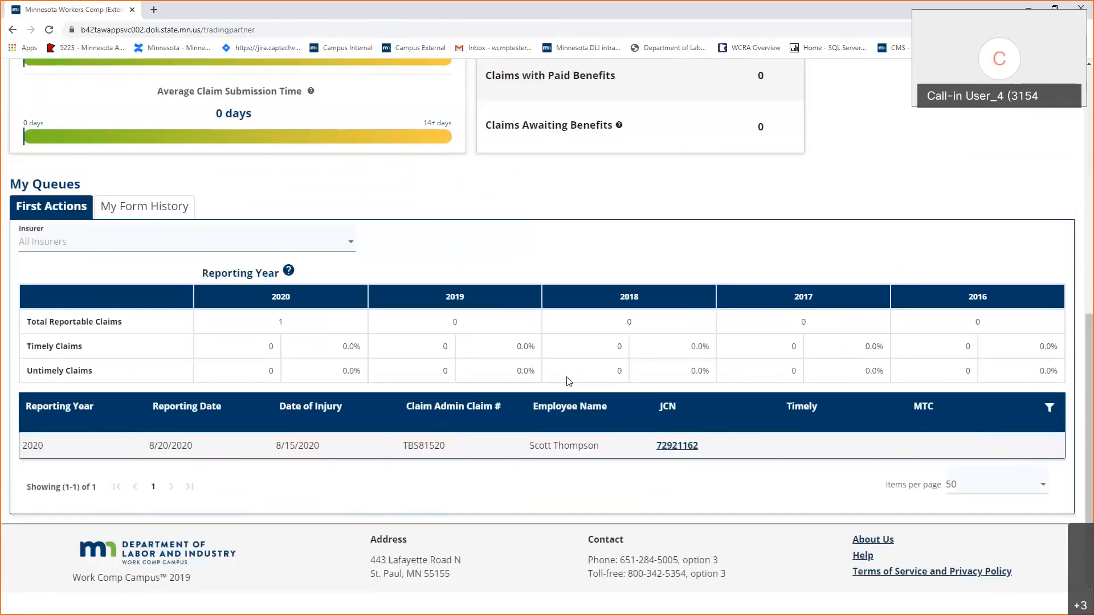
pyautogui.click(136, 212)
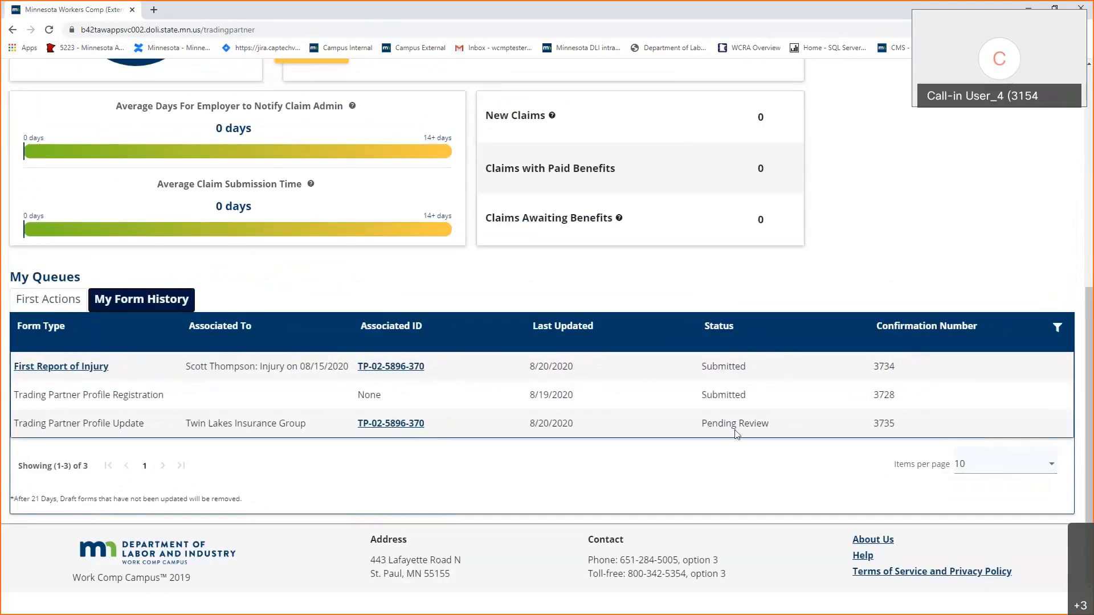
pyautogui.scroll(3, 735, 434)
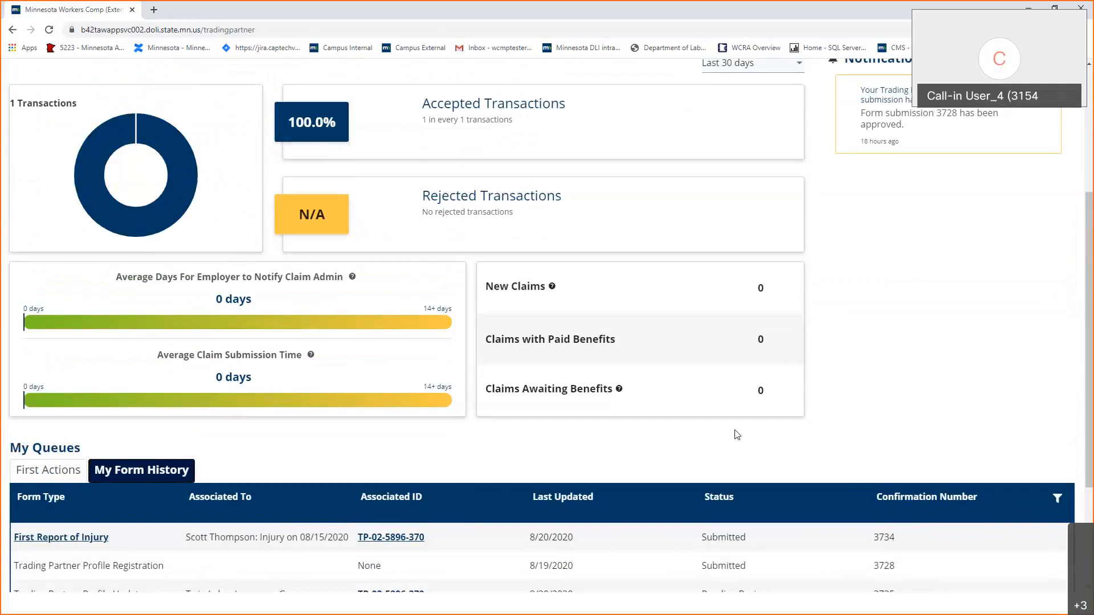
pyautogui.scroll(3, 980, 183)
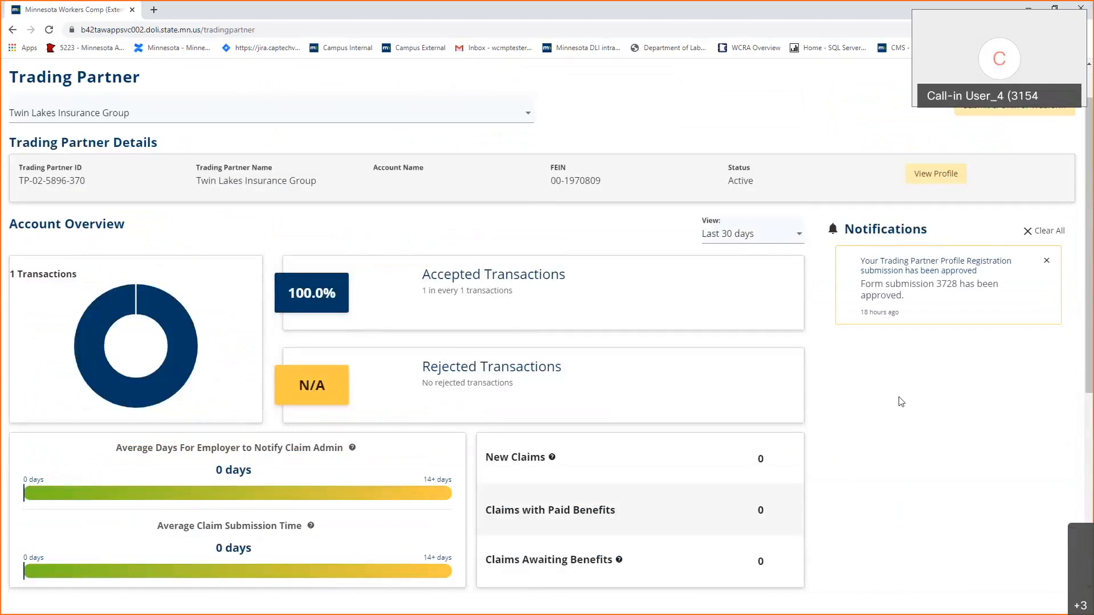
pyautogui.scroll(-1, 901, 402)
pyautogui.scroll(-2, 901, 402)
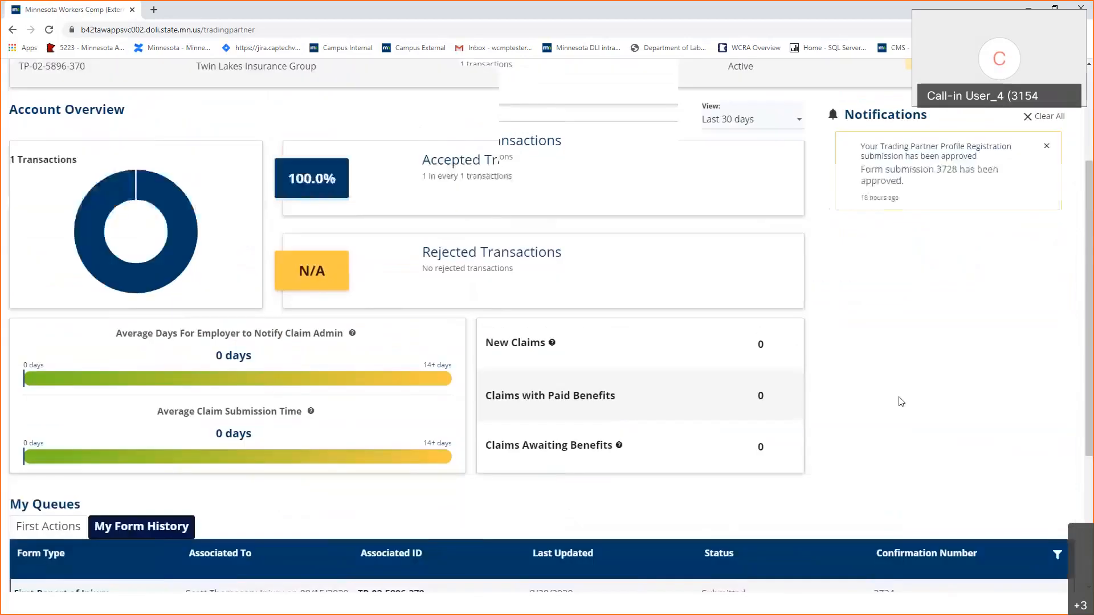
pyautogui.scroll(4, 901, 402)
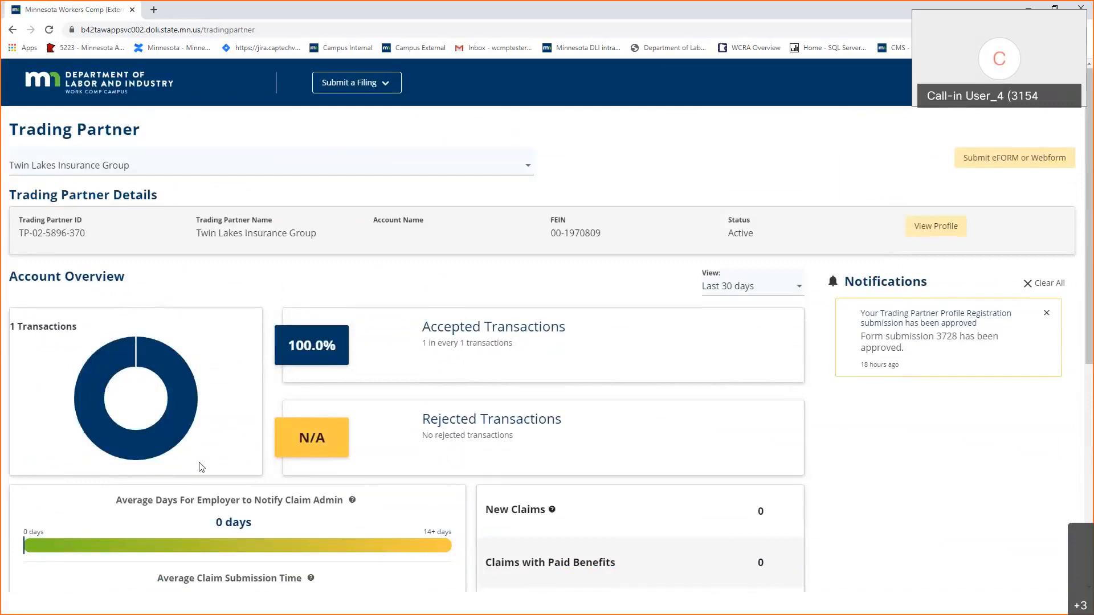
pyautogui.scroll(-1, 202, 467)
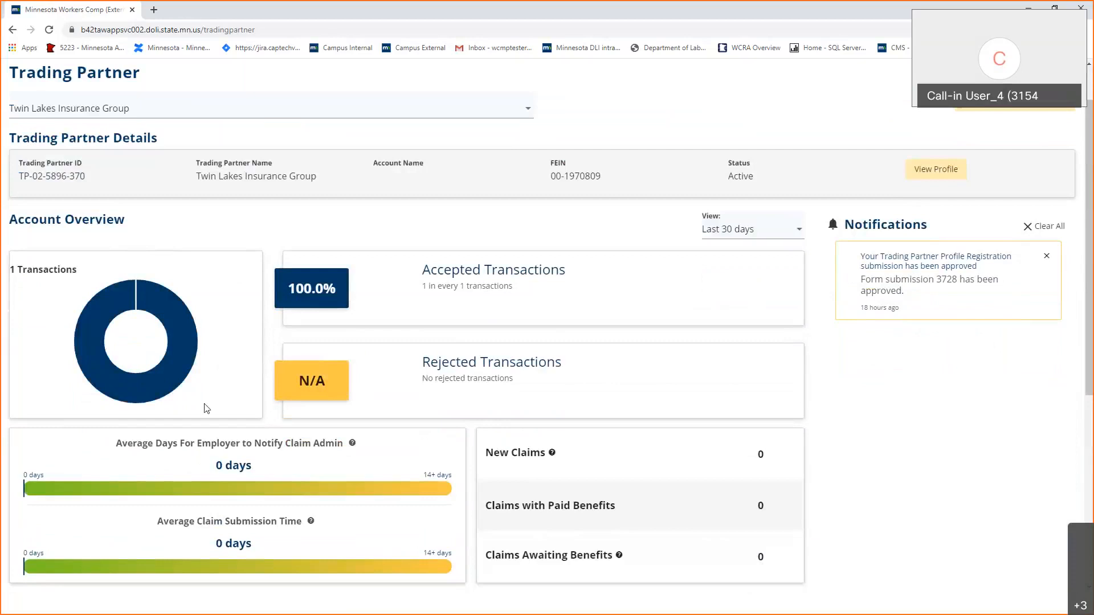
pyautogui.moveTo(188, 341)
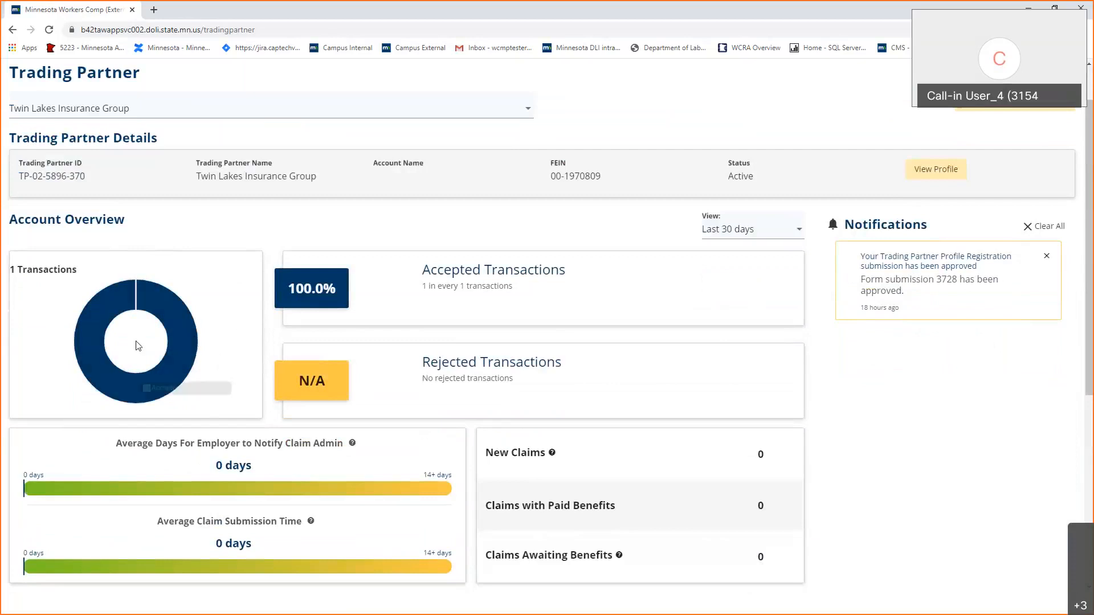
pyautogui.moveTo(137, 293)
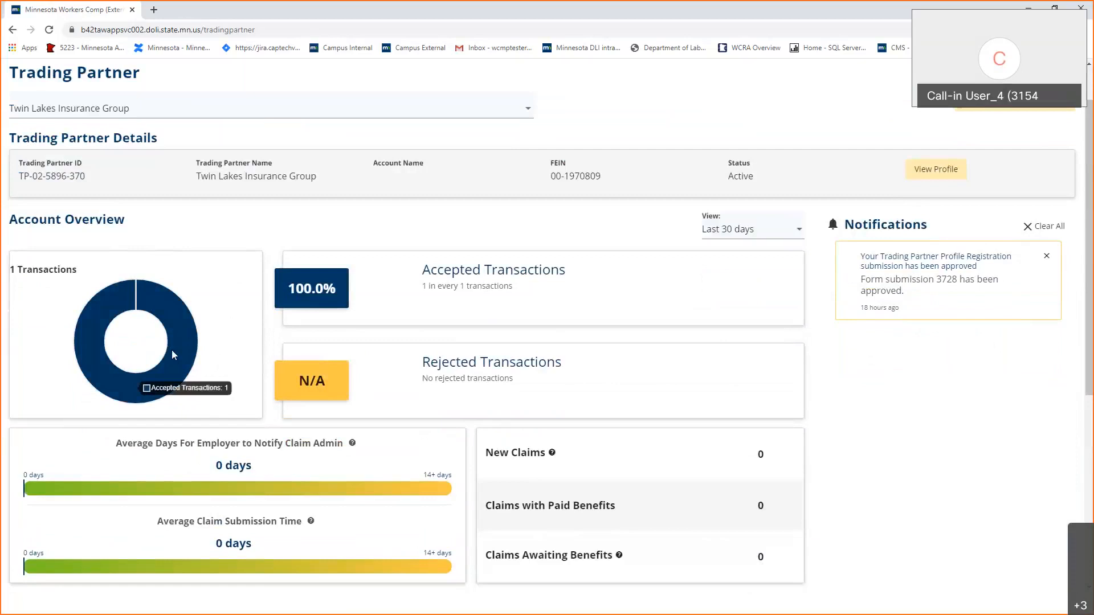
pyautogui.scroll(-3, 173, 354)
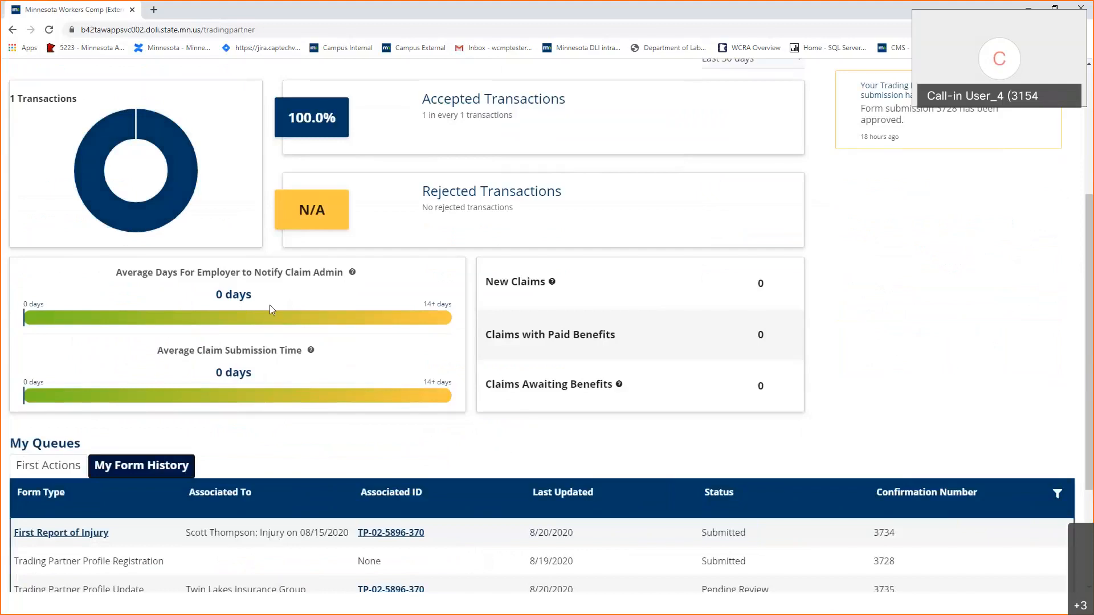
pyautogui.moveTo(353, 277)
pyautogui.moveTo(311, 352)
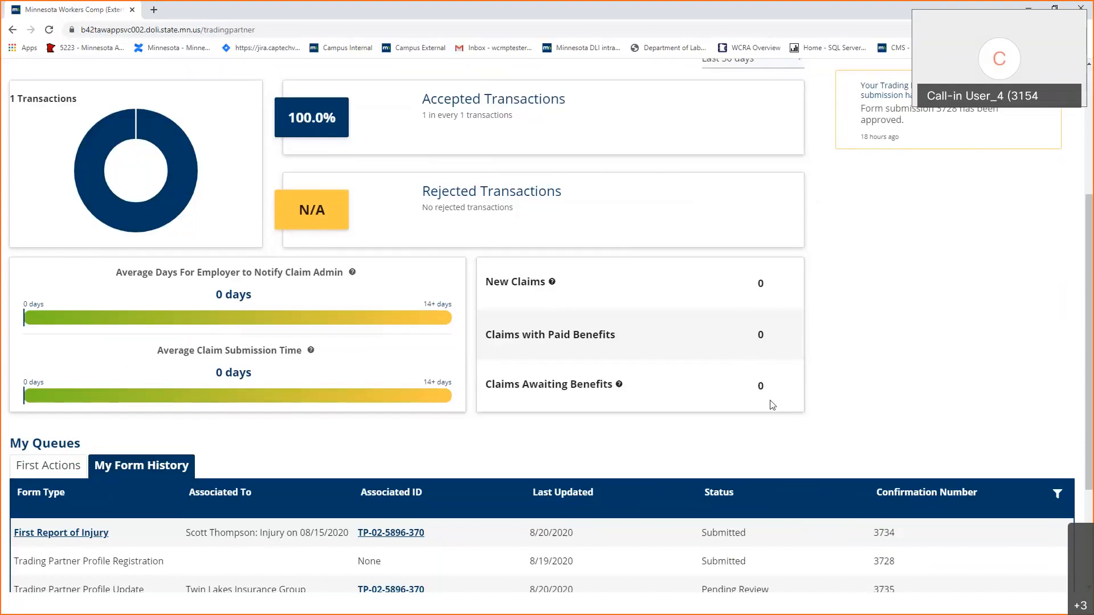
pyautogui.scroll(-3, 530, 443)
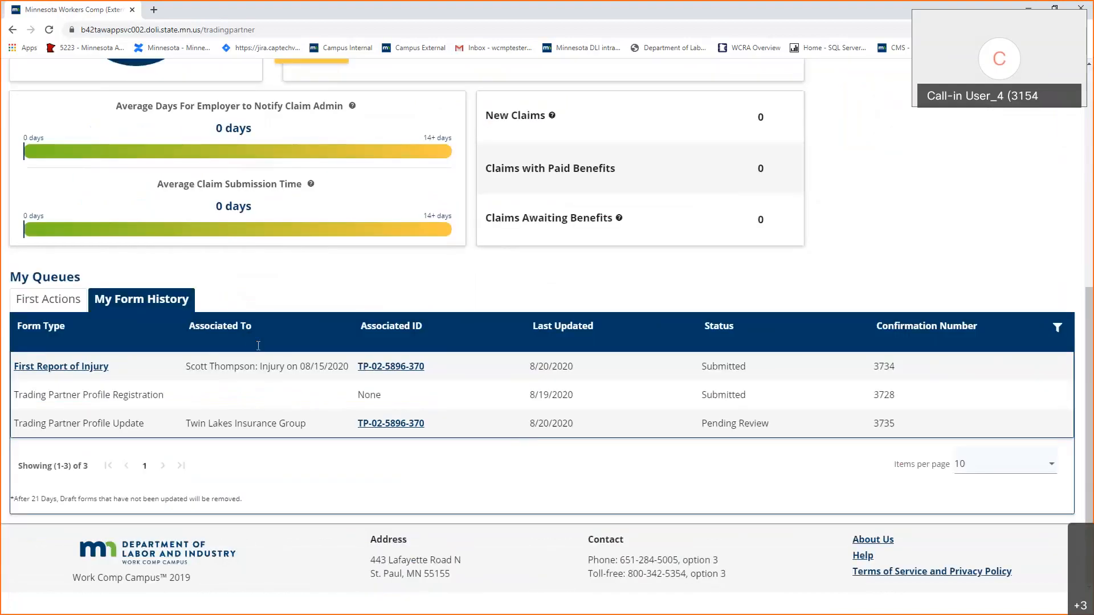
# Show the First Actions queue, leave the Insurer filter unset, and return to the presentation slideshow.
pyautogui.click(77, 310)
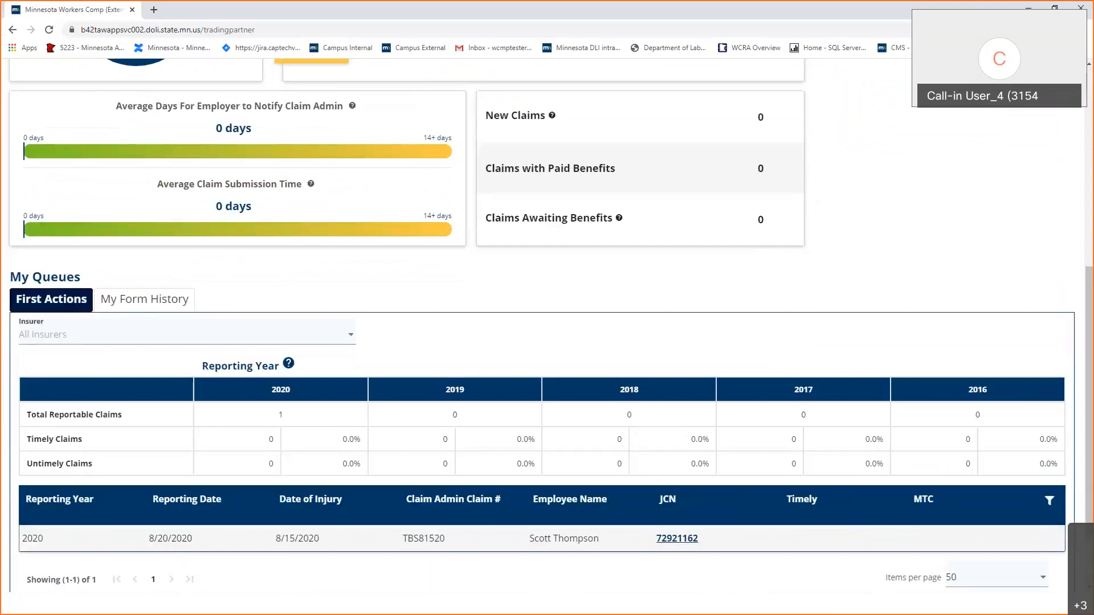
pyautogui.click(89, 335)
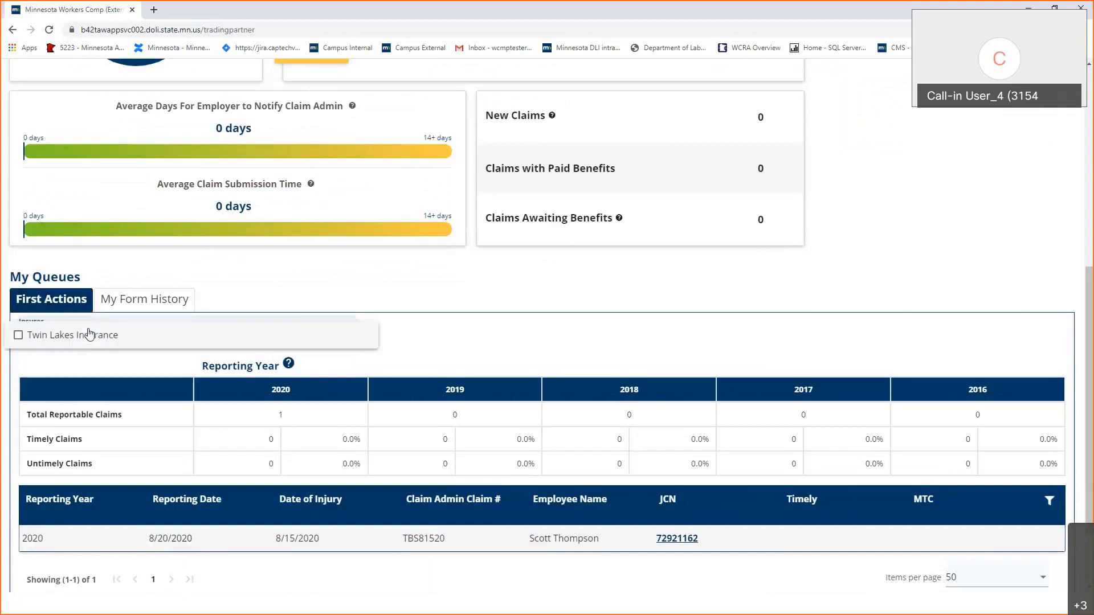
pyautogui.click(83, 370)
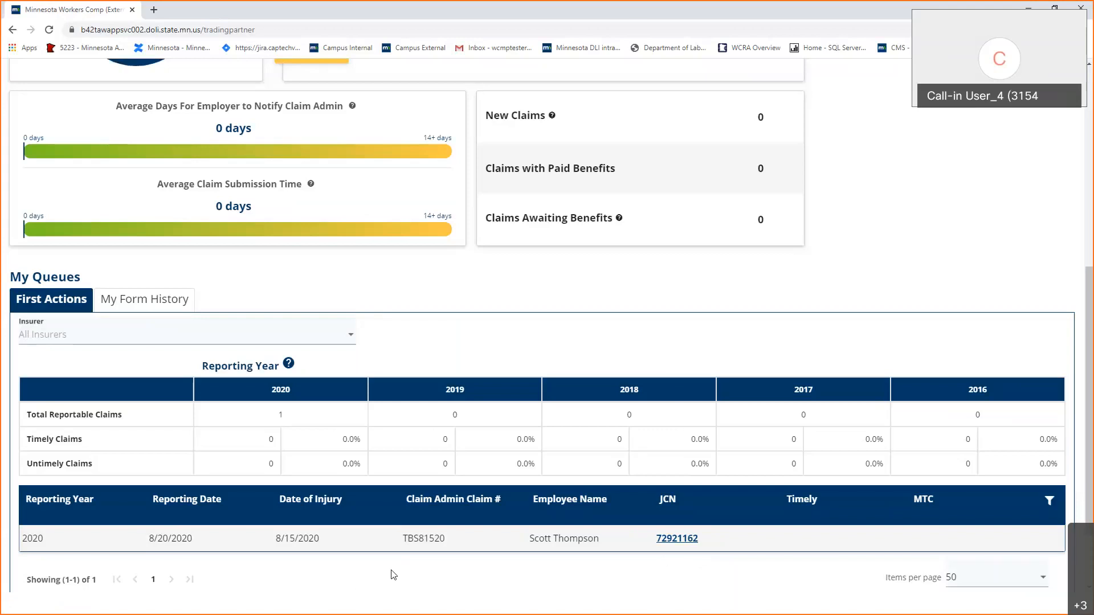
pyautogui.scroll(7, 393, 574)
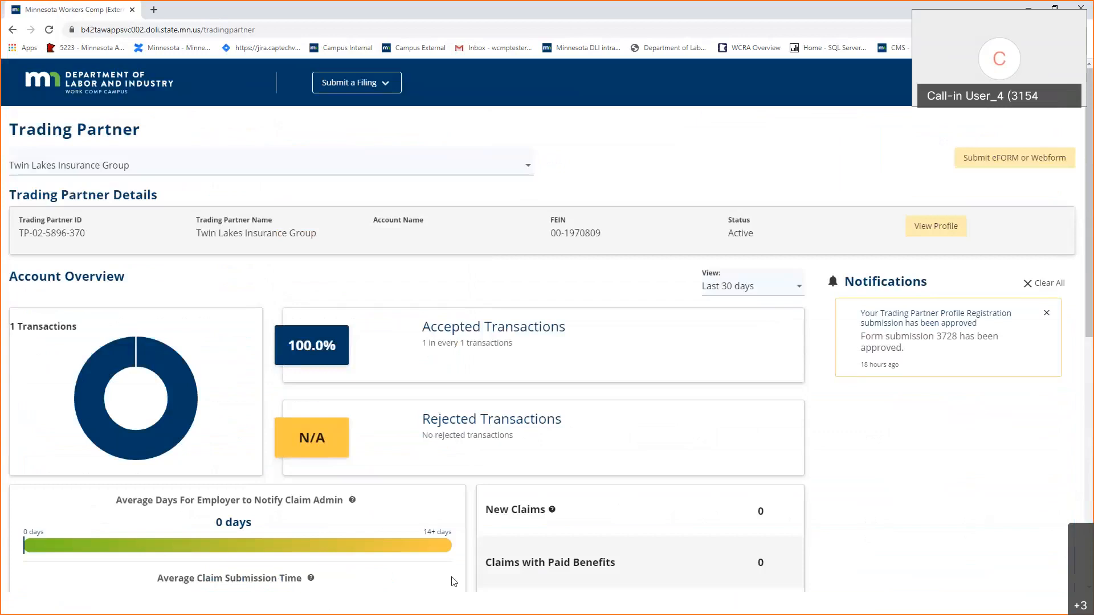
pyautogui.click(451, 556)
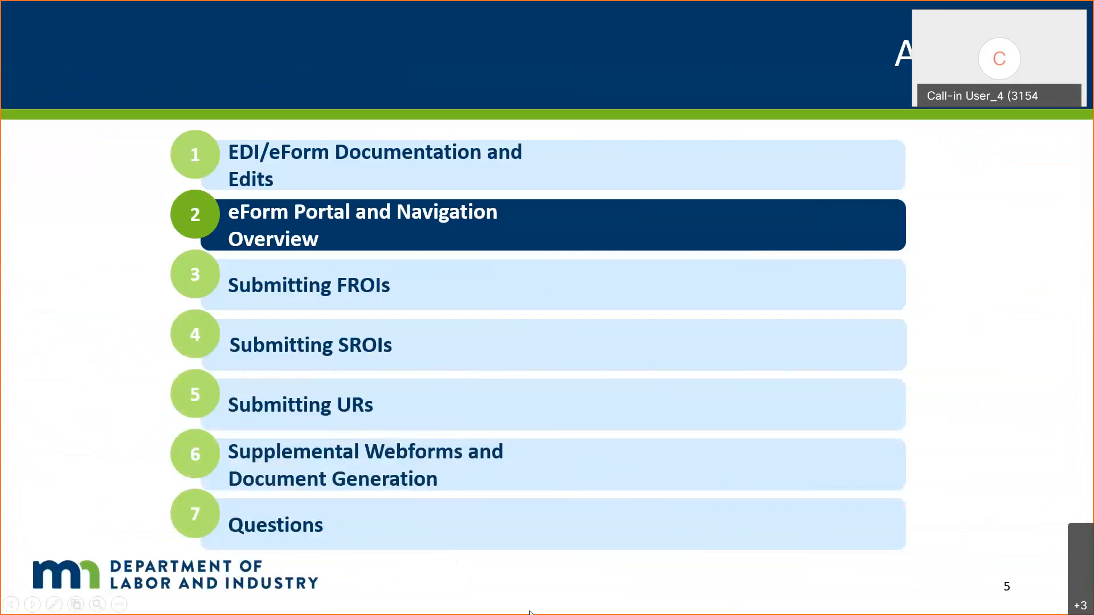
# Advance the slideshow to the Submitting FROIs slide listing FROI transaction types.
pyautogui.press('Right')
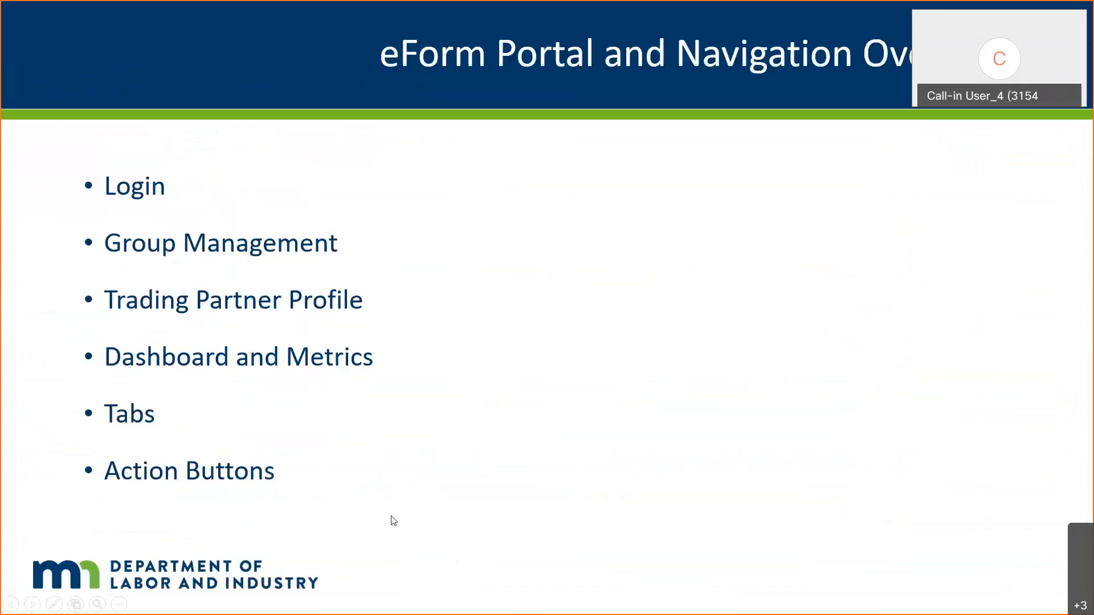
pyautogui.press('Right')
pyautogui.press('Left')
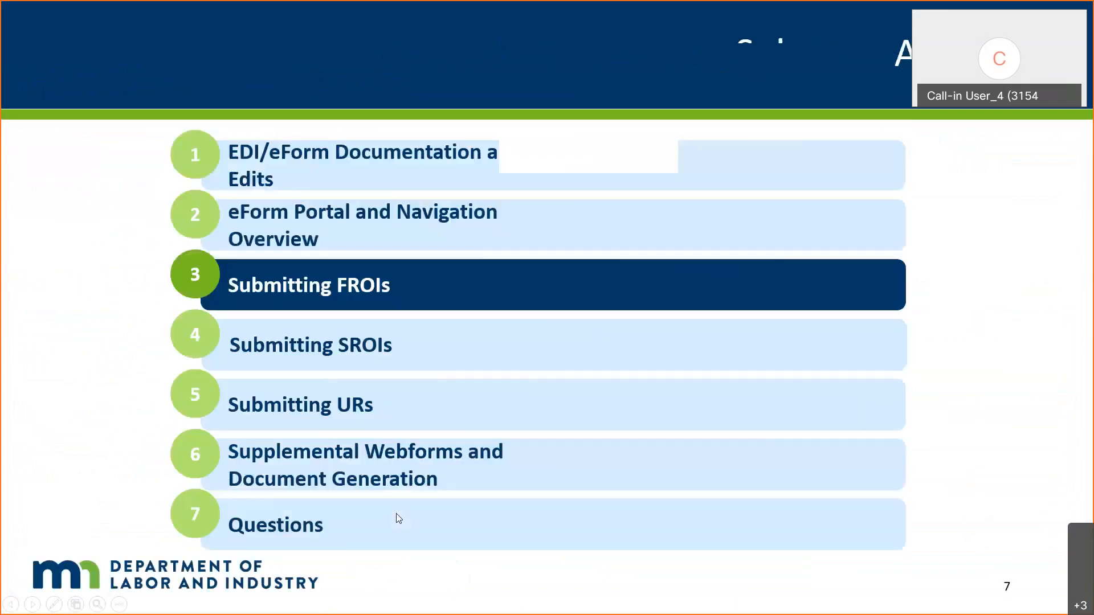
pyautogui.press('Left')
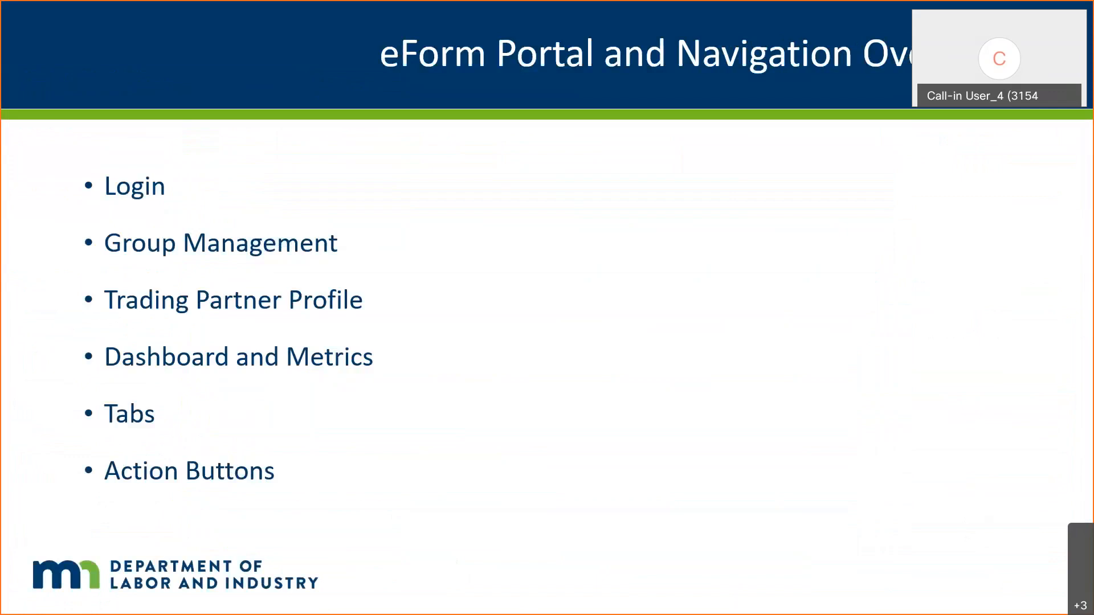
pyautogui.press('Right')
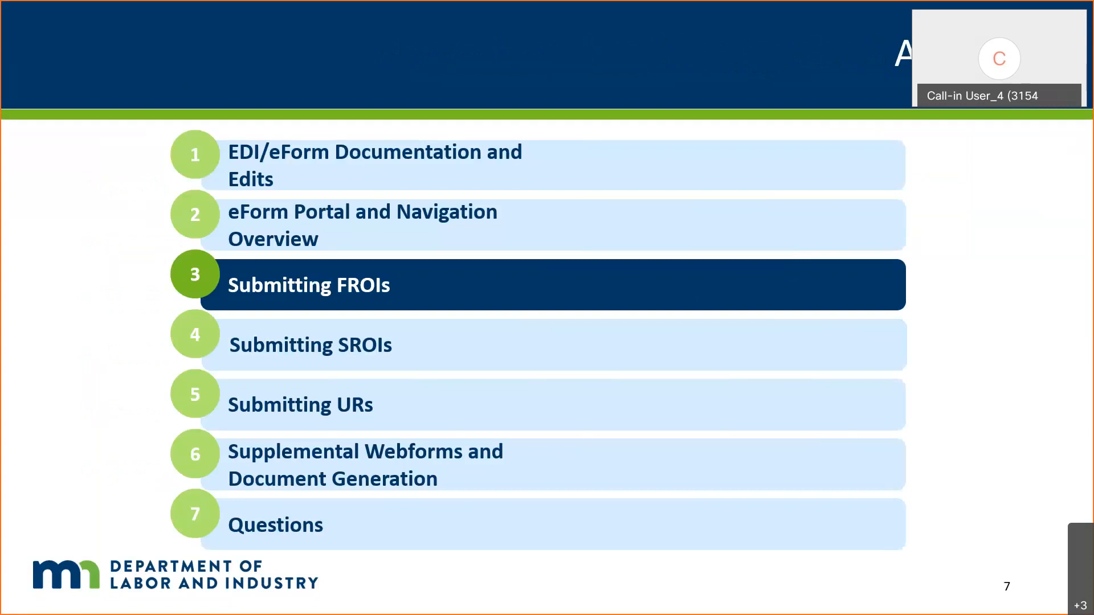
pyautogui.press('Right')
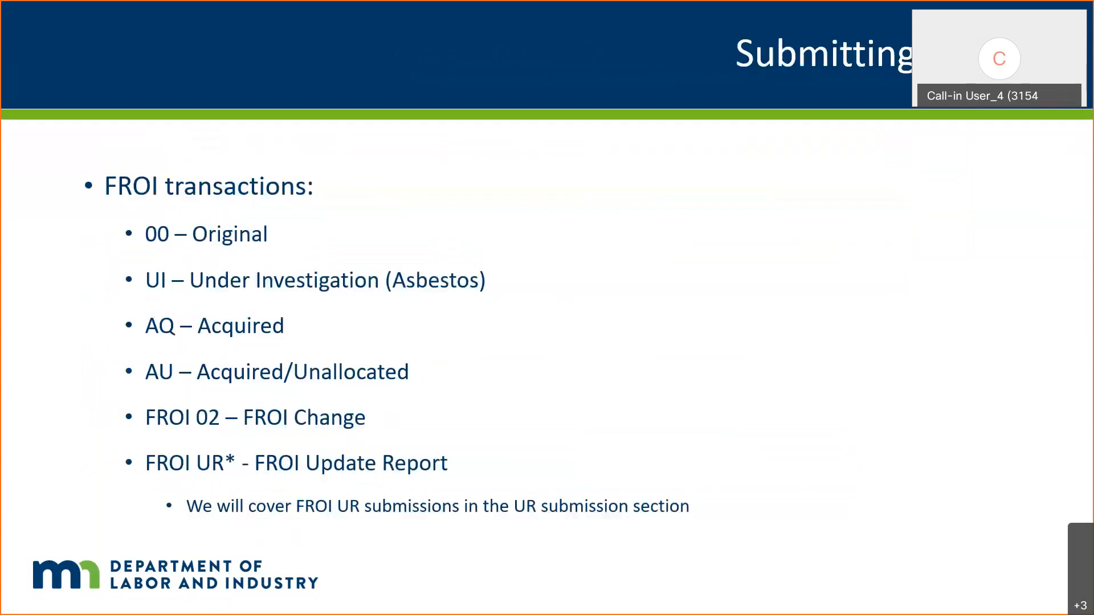
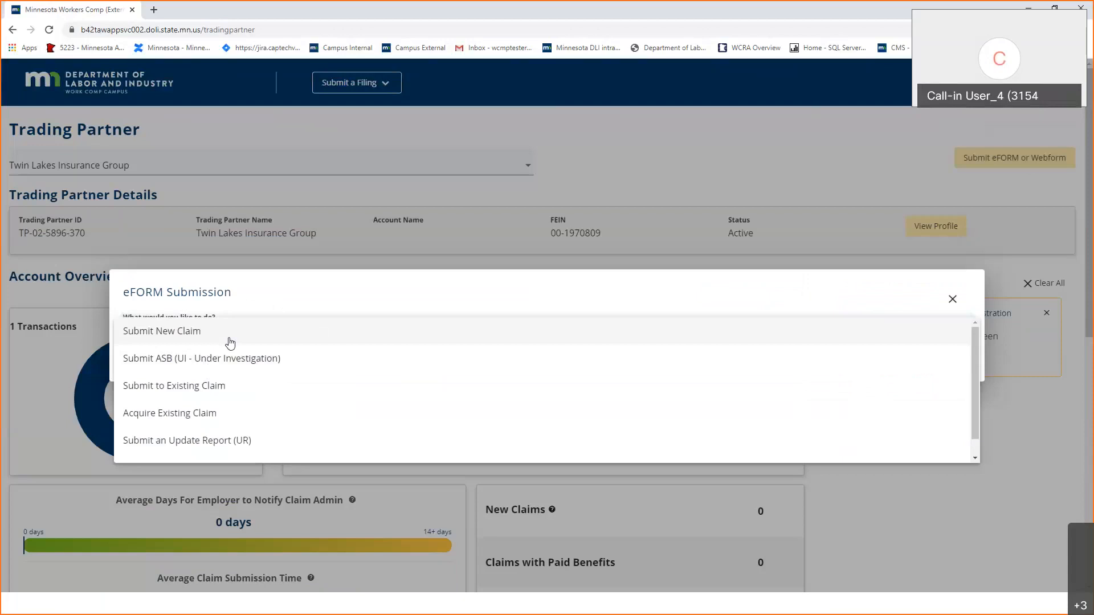
# Choose Submit New Claim in the eFORM Submission dialog and continue.
pyautogui.click(230, 342)
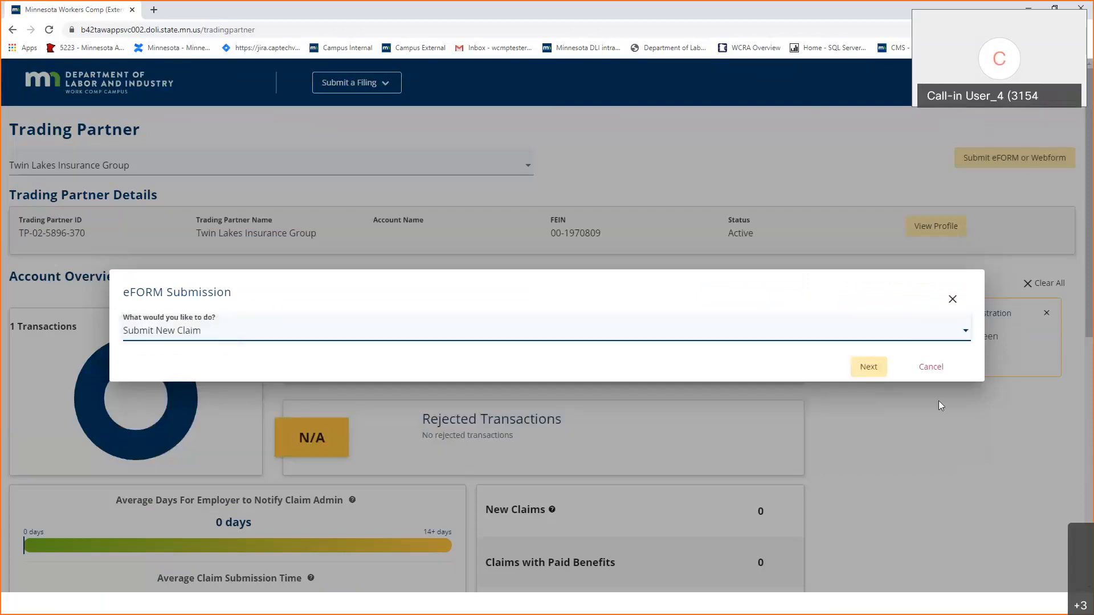
pyautogui.click(868, 367)
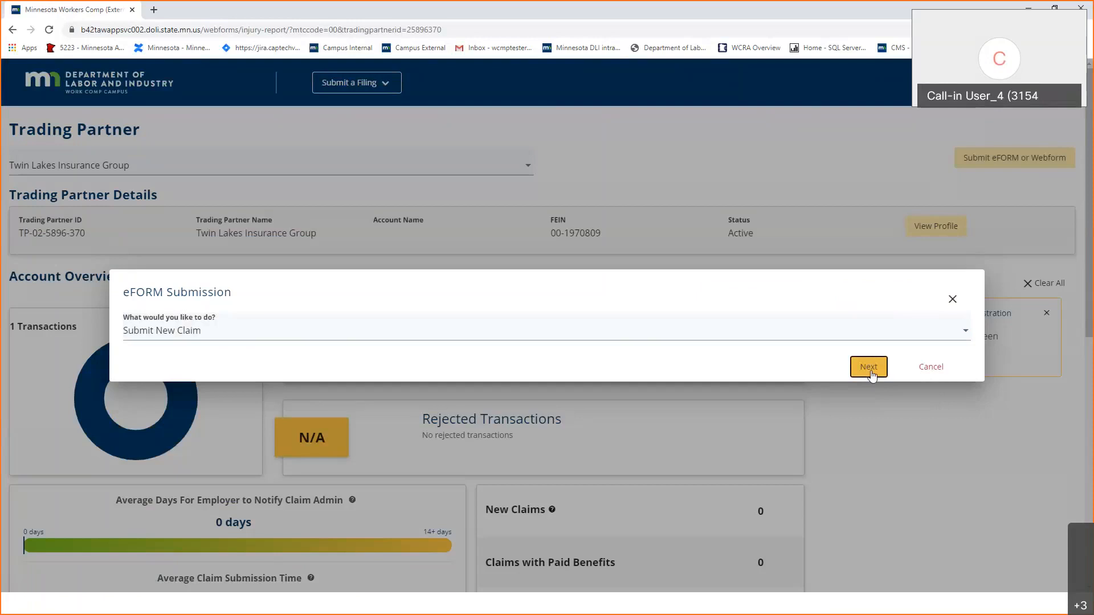
pyautogui.click(869, 369)
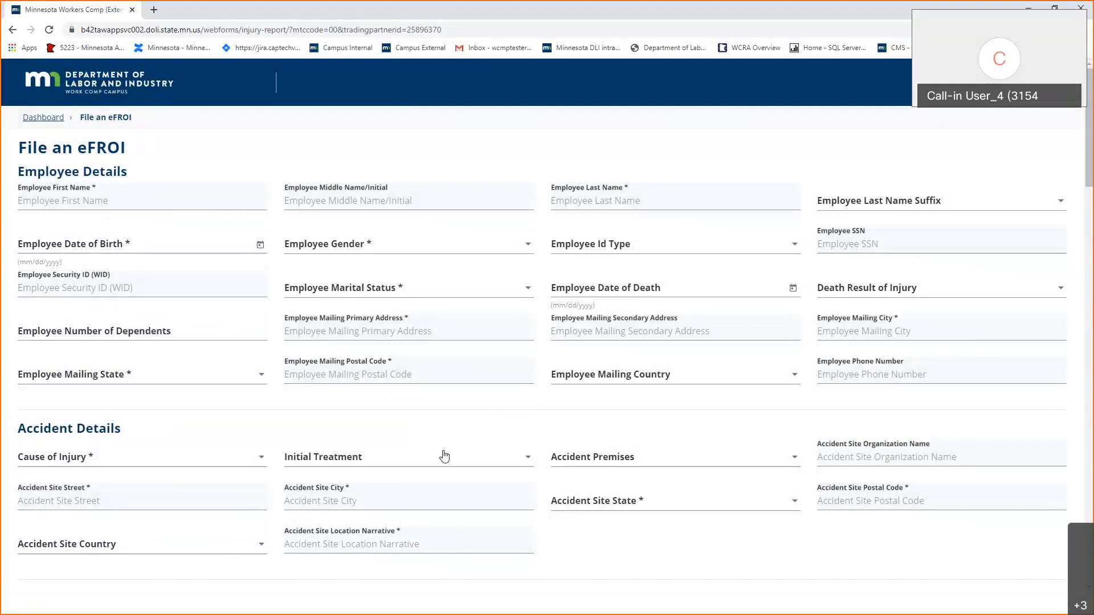
pyautogui.click(890, 244)
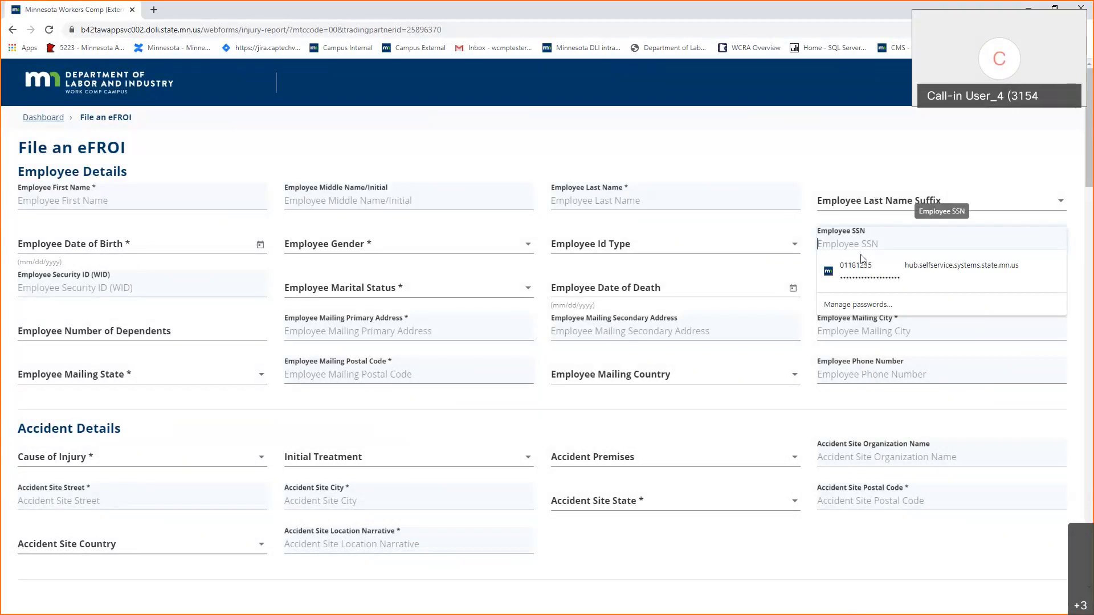
pyautogui.click(870, 238)
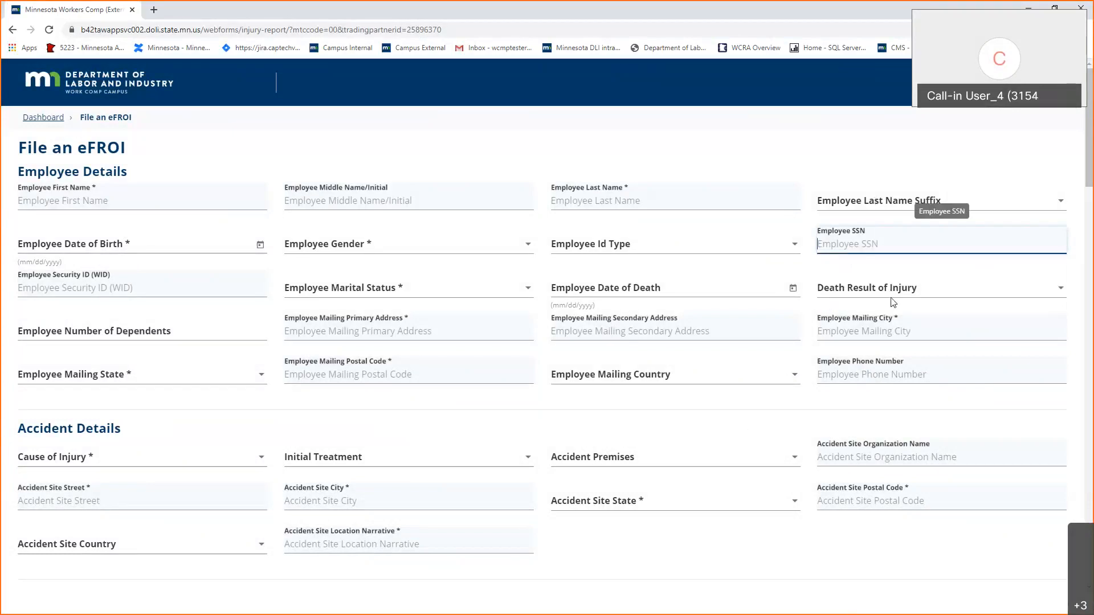
pyautogui.click(895, 201)
pyautogui.click(732, 405)
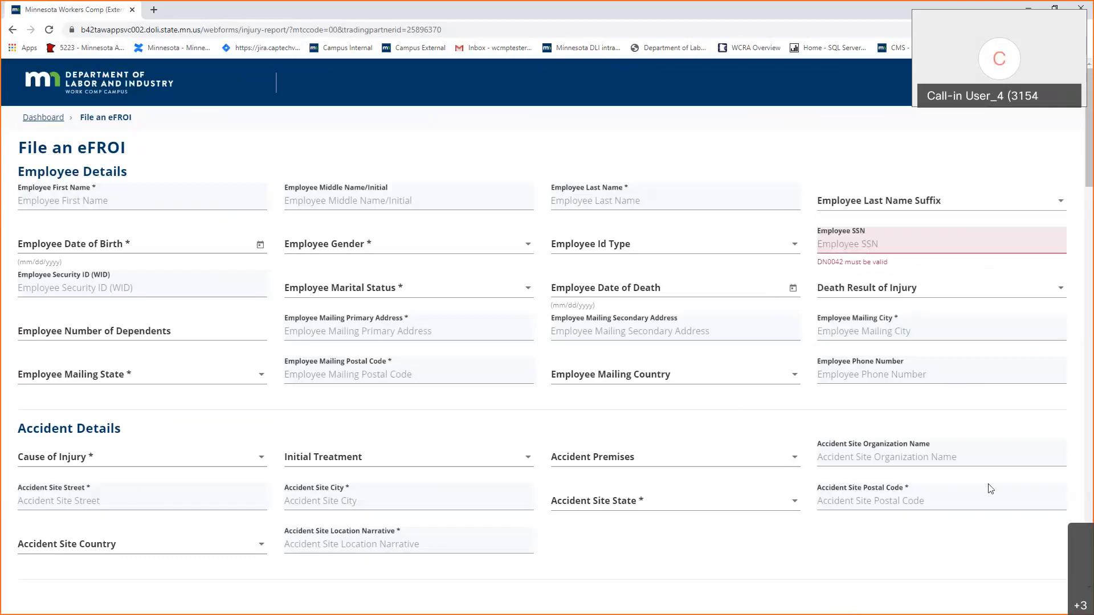
pyautogui.scroll(-1, 822, 428)
pyautogui.scroll(-2, 422, 449)
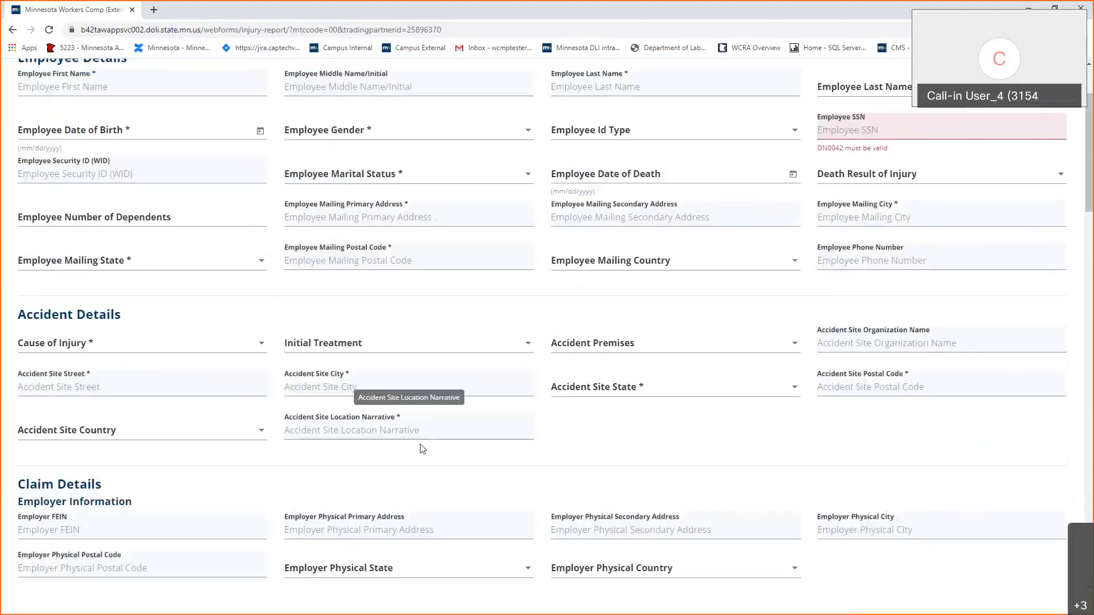
pyautogui.scroll(-1, 245, 568)
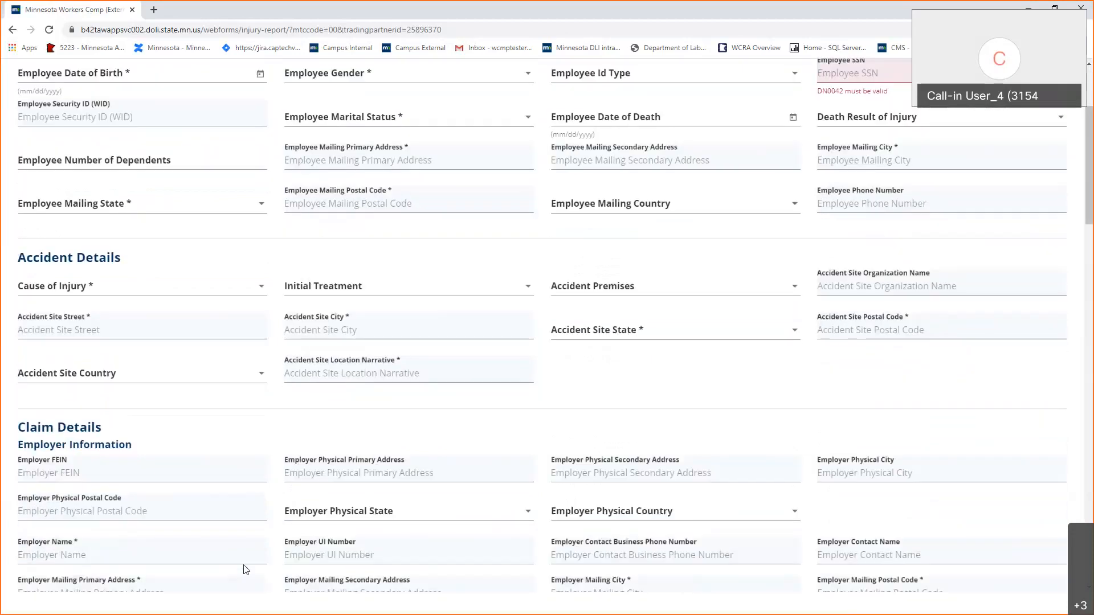
pyautogui.scroll(-9, 245, 569)
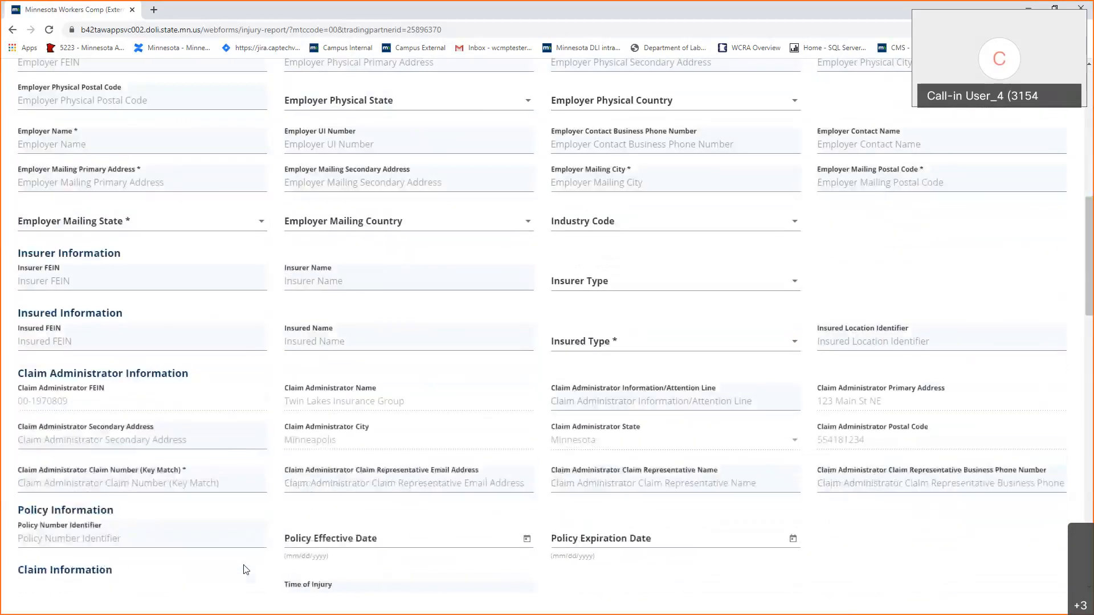
pyautogui.scroll(11, 245, 568)
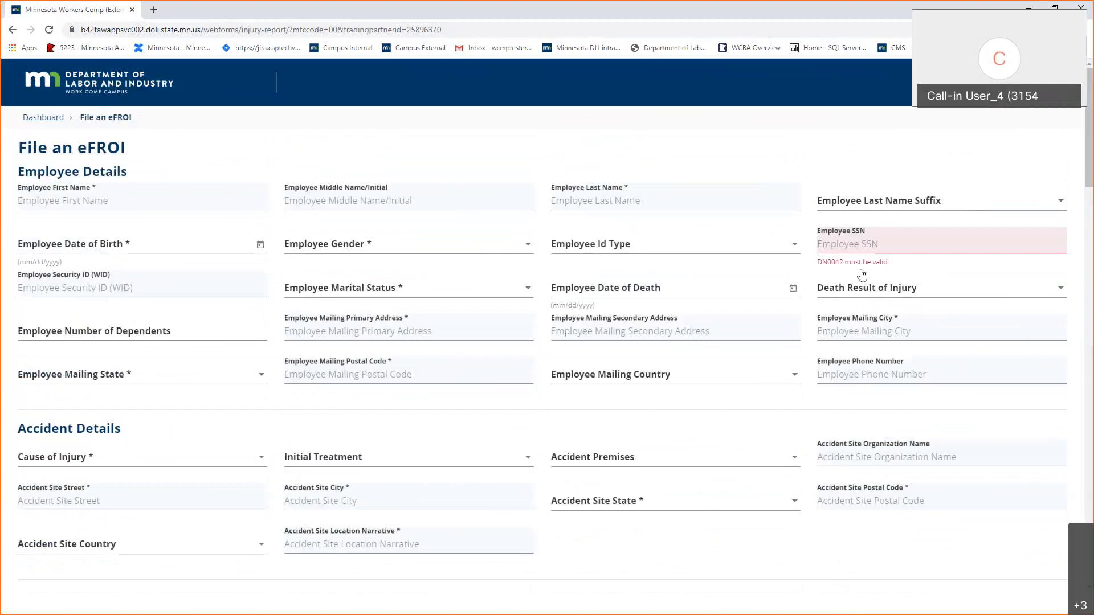
# Type the employee's first name, last name and date of birth, and set gender to Female.
pyautogui.click(115, 193)
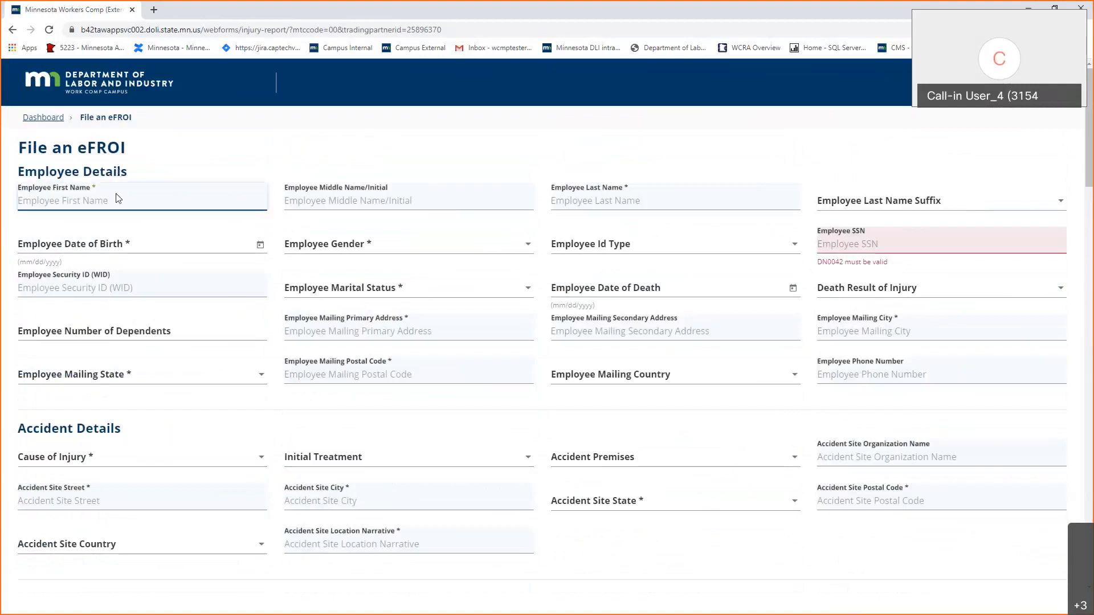
pyautogui.press('Tab')
pyautogui.press('Tab')
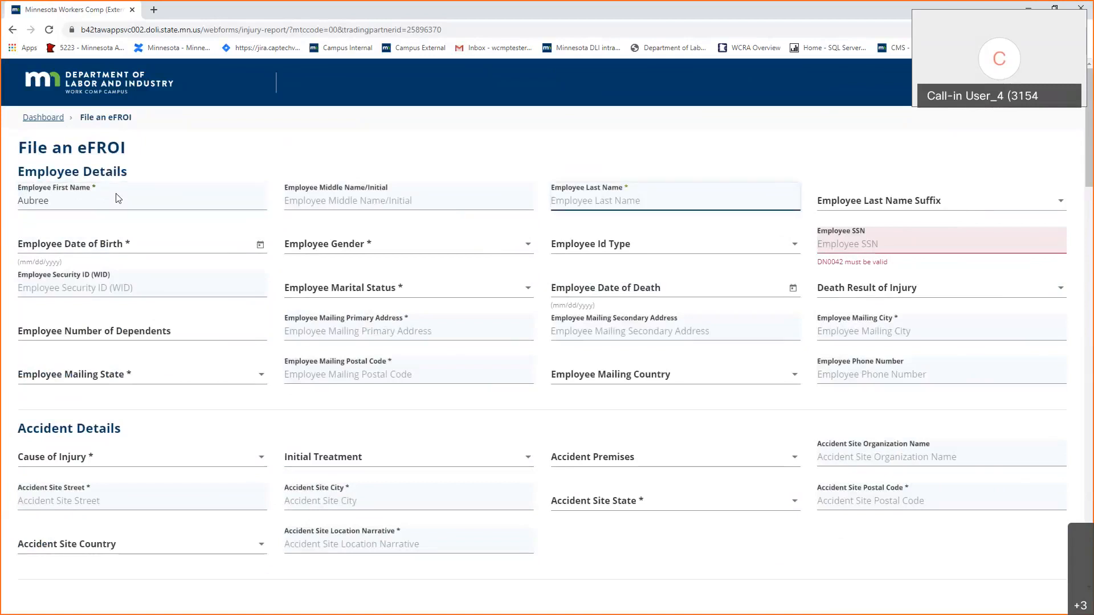
pyautogui.press('Tab')
pyautogui.press('Tab')
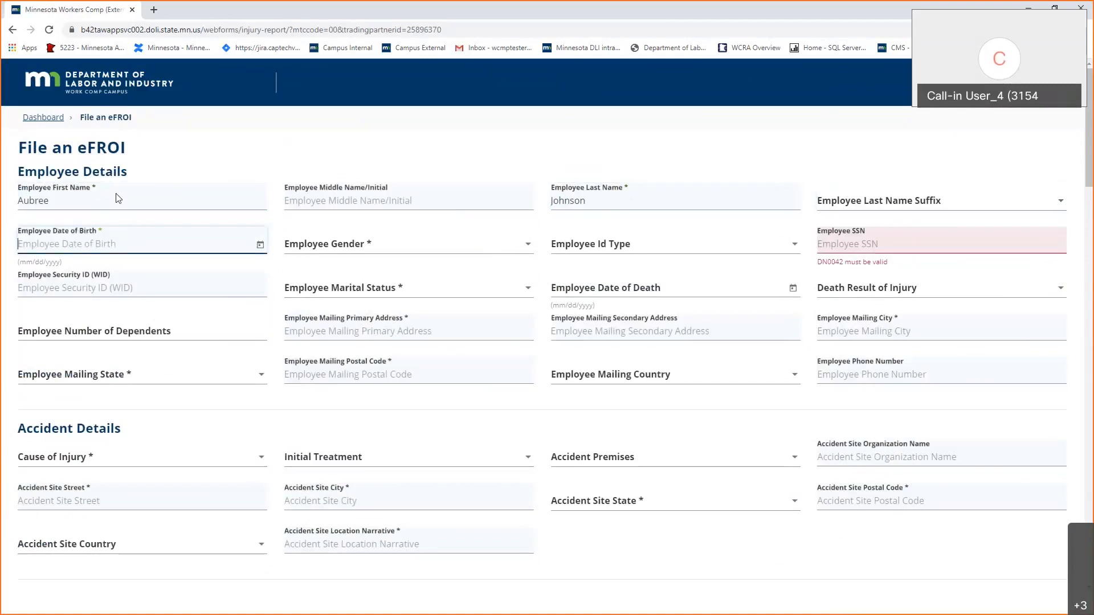
pyautogui.write('0')
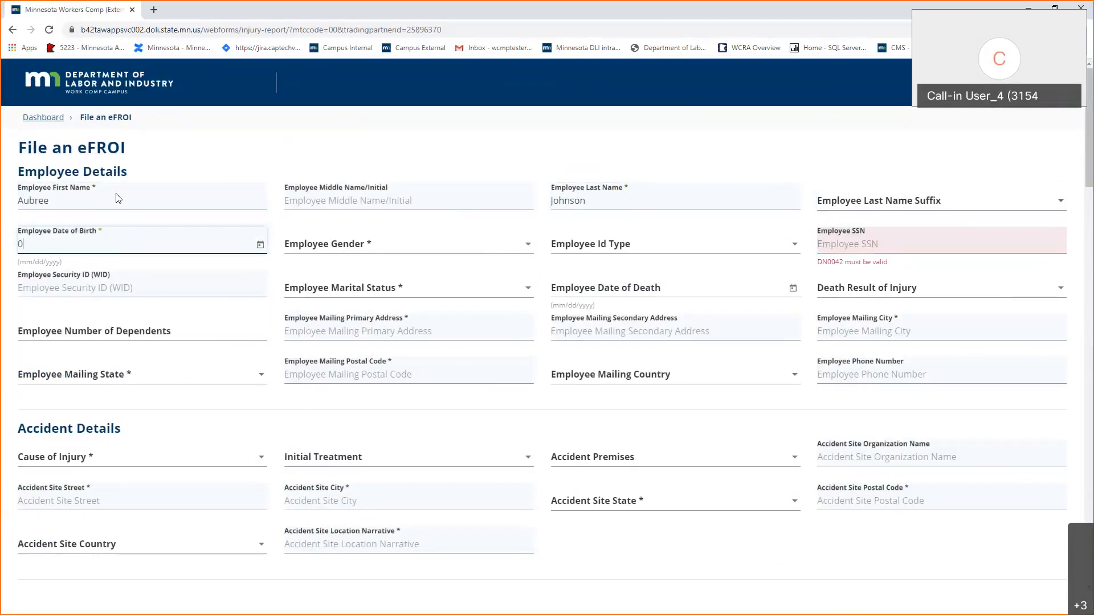
pyautogui.write('2/0')
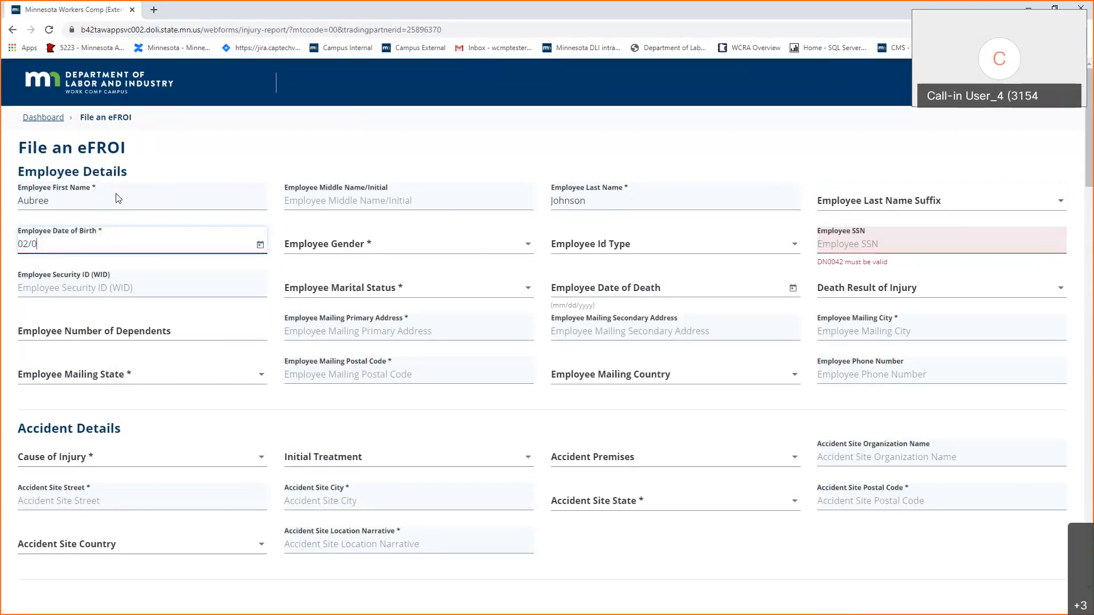
pyautogui.write('8/1989')
pyautogui.press('Tab')
pyautogui.press('Tab')
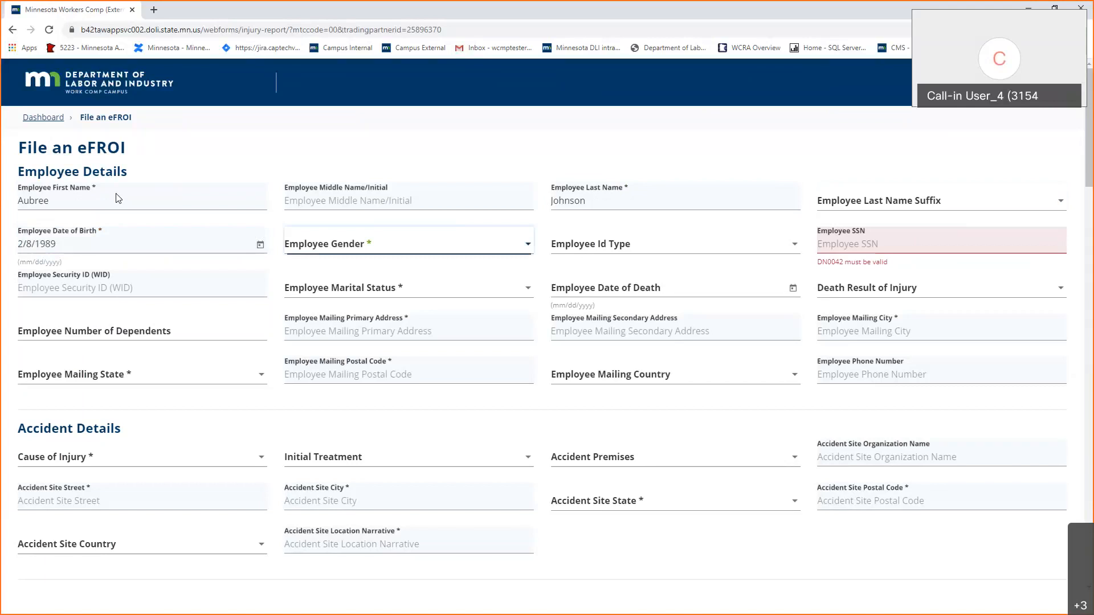
pyautogui.press('f')
pyautogui.press('Tab')
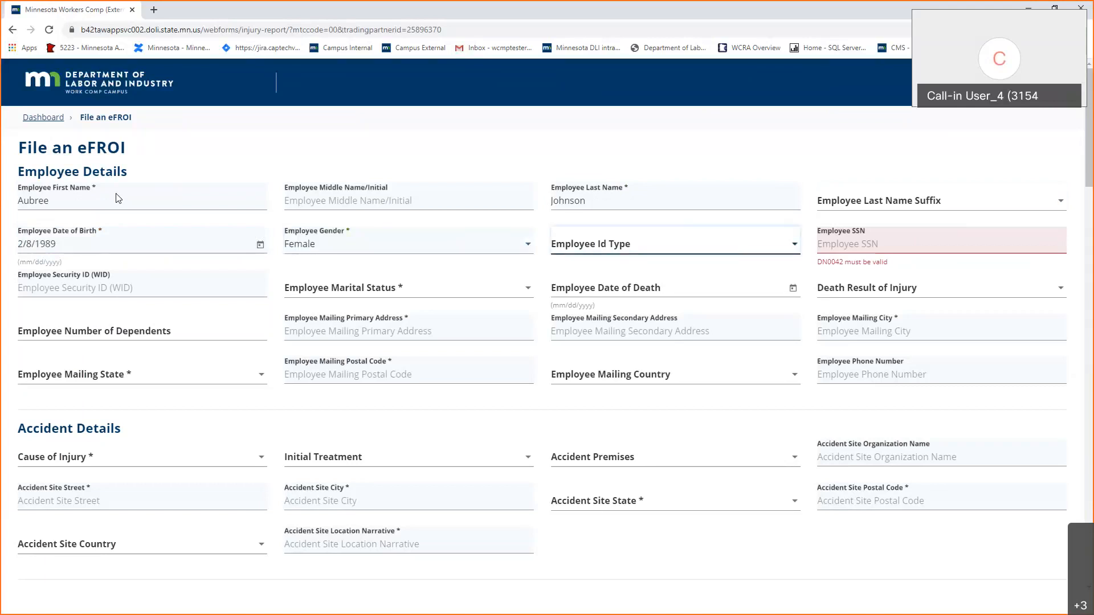
pyautogui.click(645, 244)
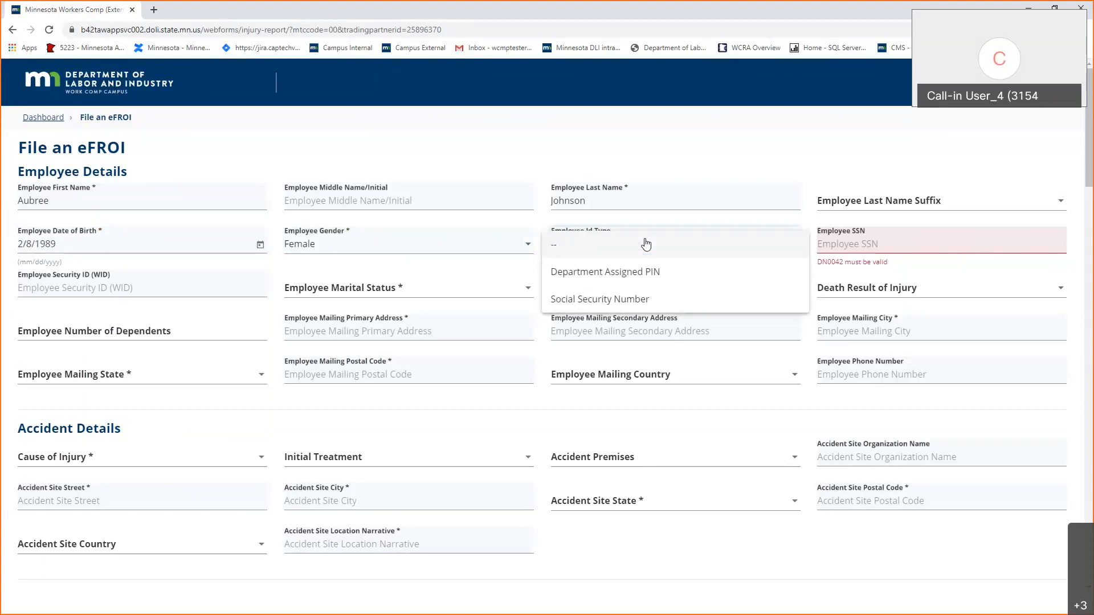
# Settle on Social Security Number as the ID type, after briefly trying Department Assigned PIN, and type the employee's SSN.
pyautogui.click(644, 298)
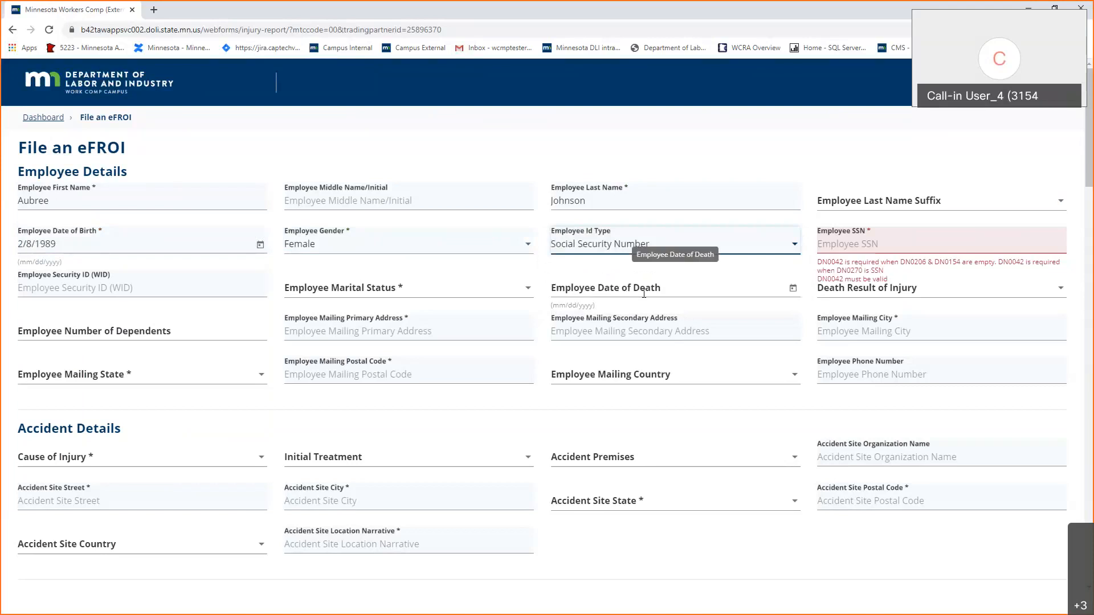
pyautogui.click(943, 243)
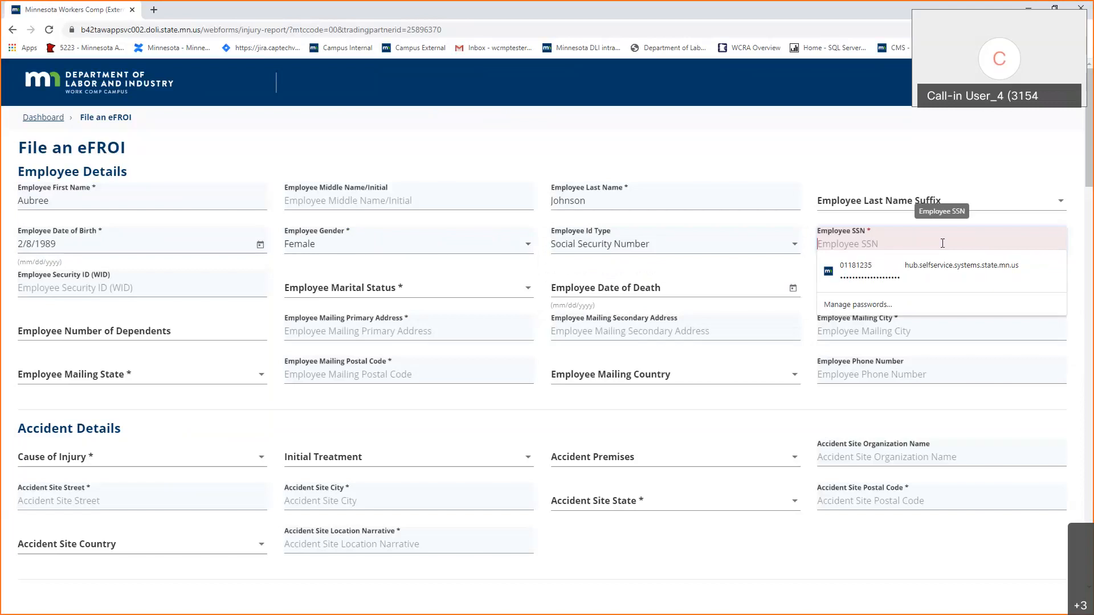
pyautogui.click(733, 237)
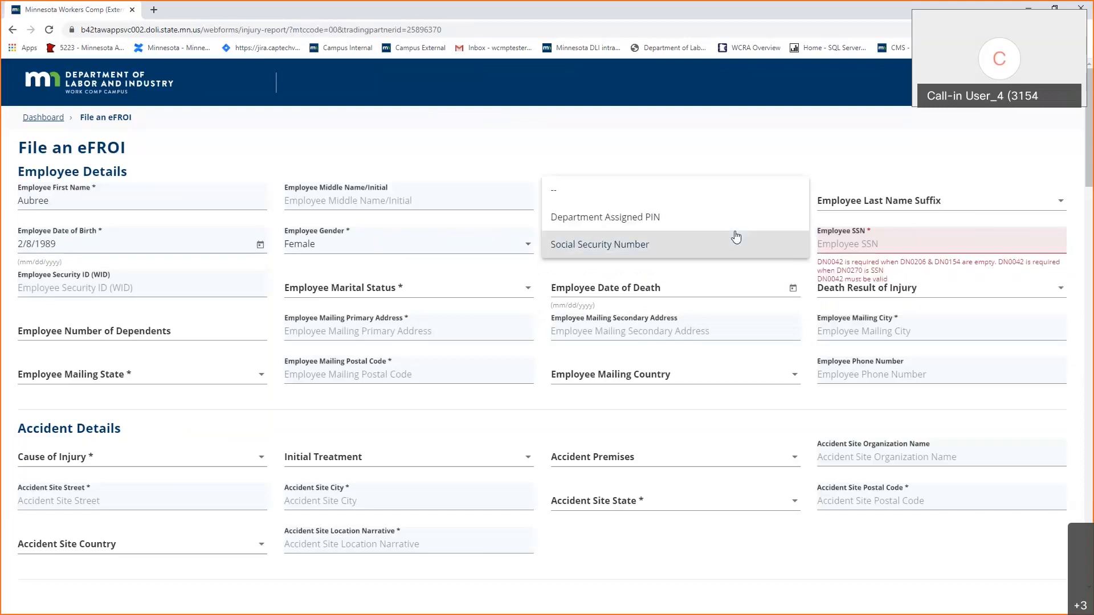
pyautogui.click(702, 221)
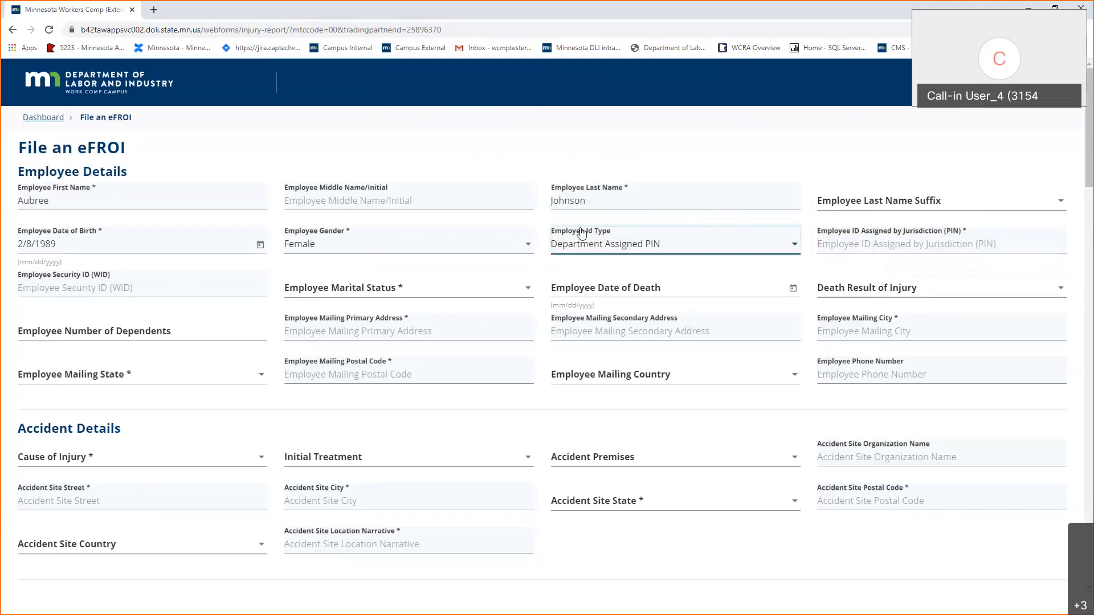
pyautogui.click(596, 255)
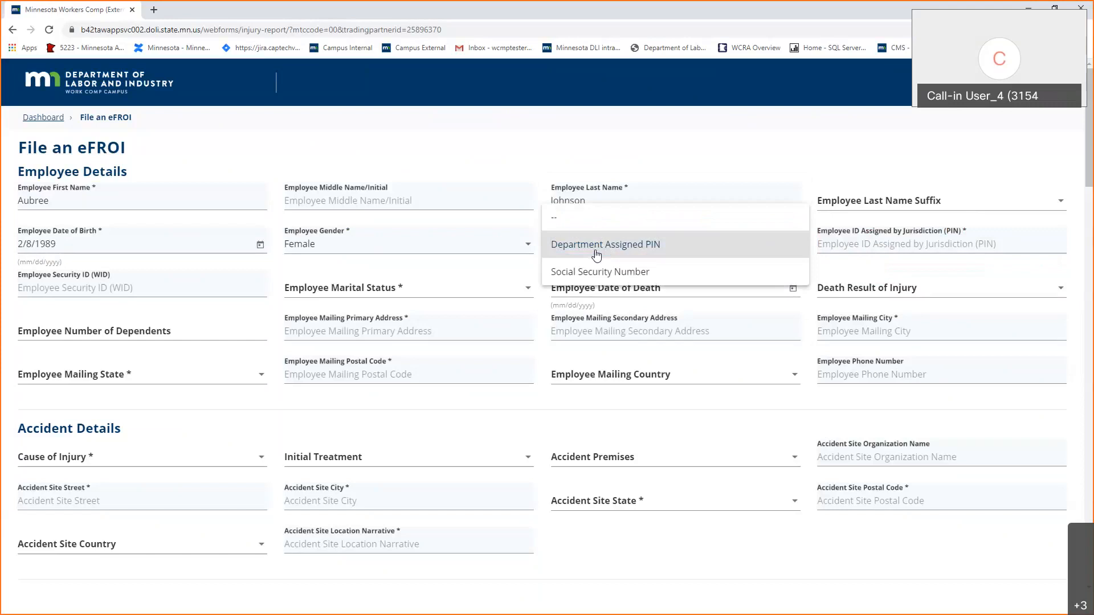
pyautogui.click(614, 271)
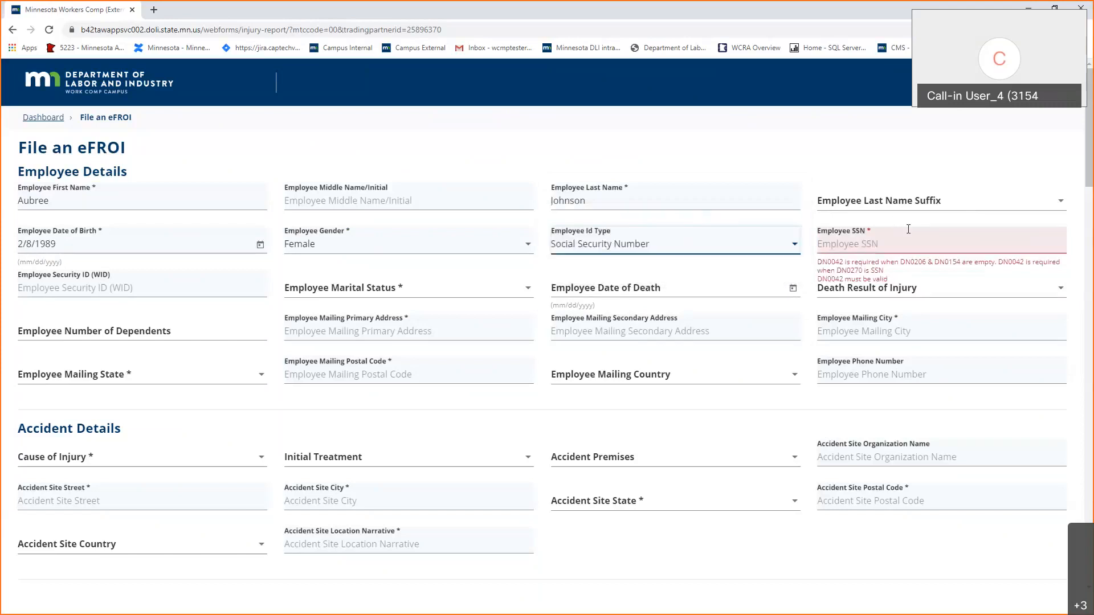
pyautogui.click(916, 227)
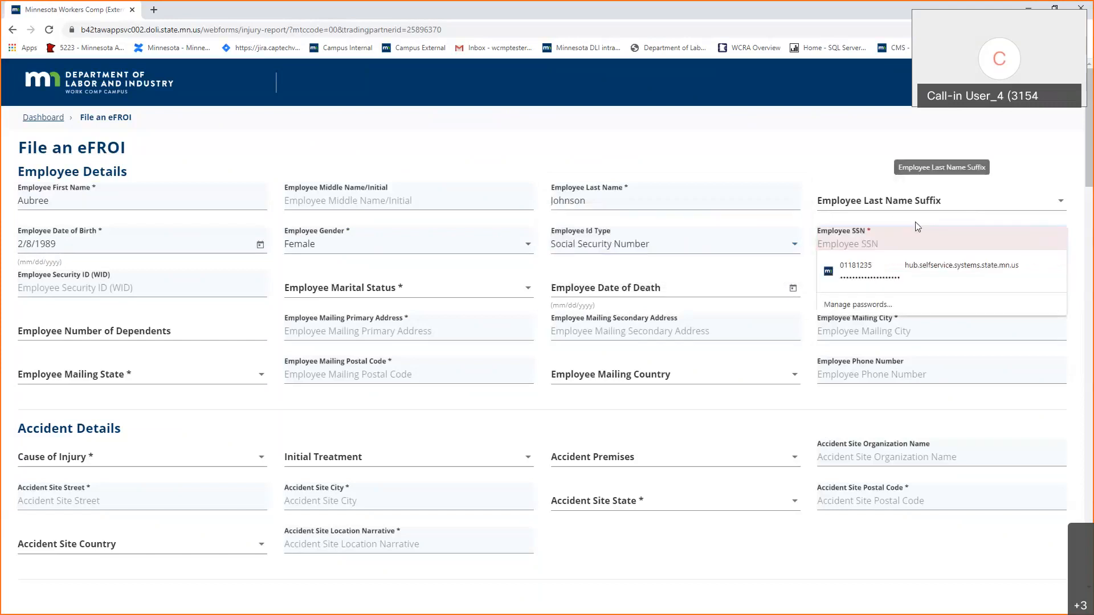
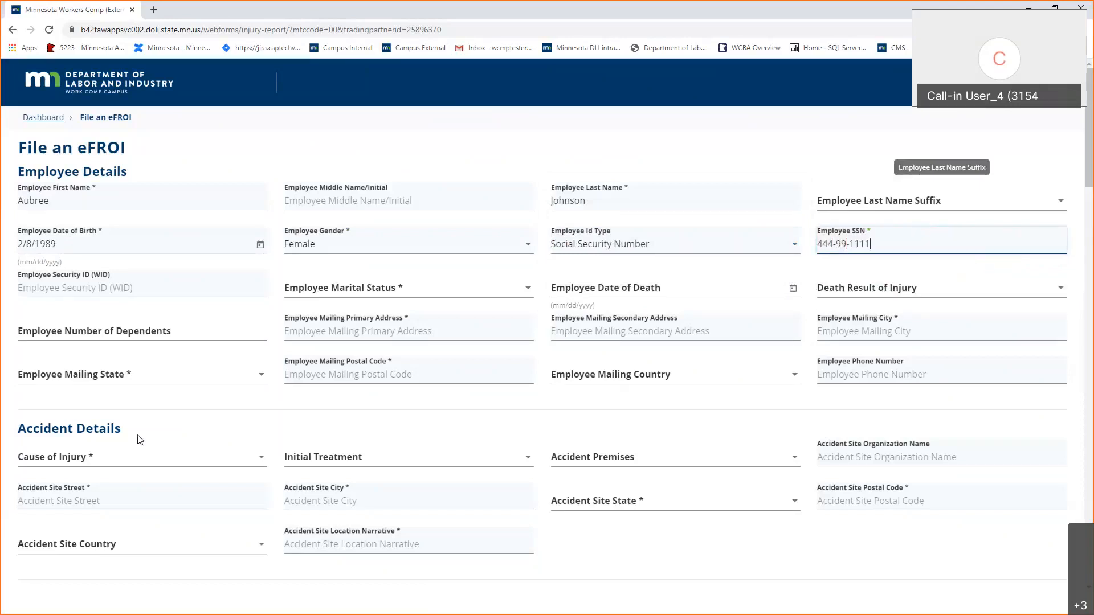
pyautogui.scroll(-1, 139, 441)
# Set marital status to Married and enter the employee's Minneapolis, Minnesota mailing address.
pyautogui.click(404, 230)
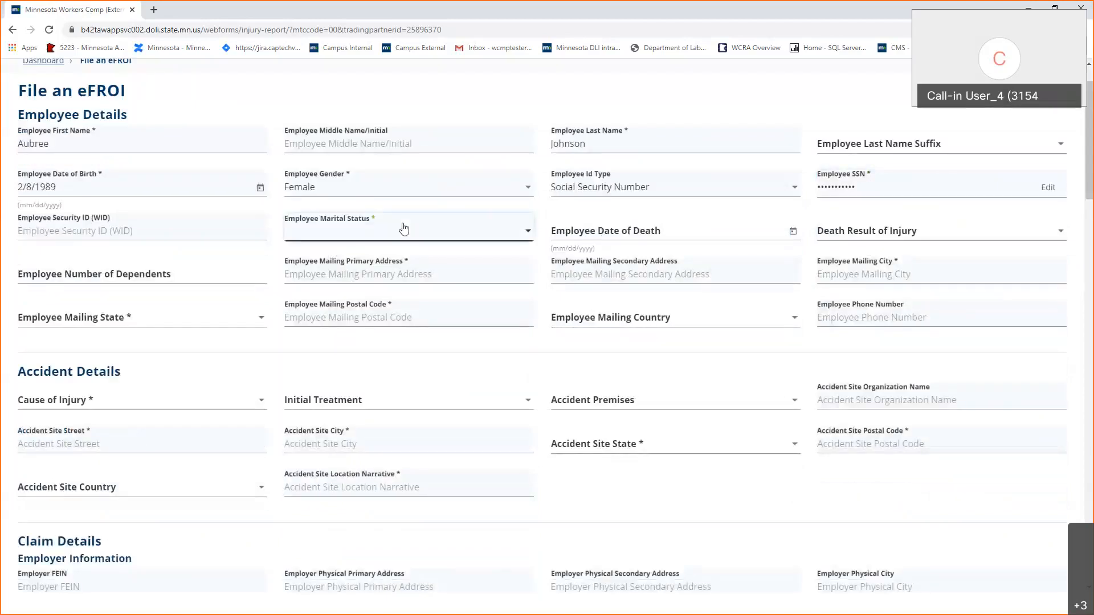
pyautogui.click(406, 260)
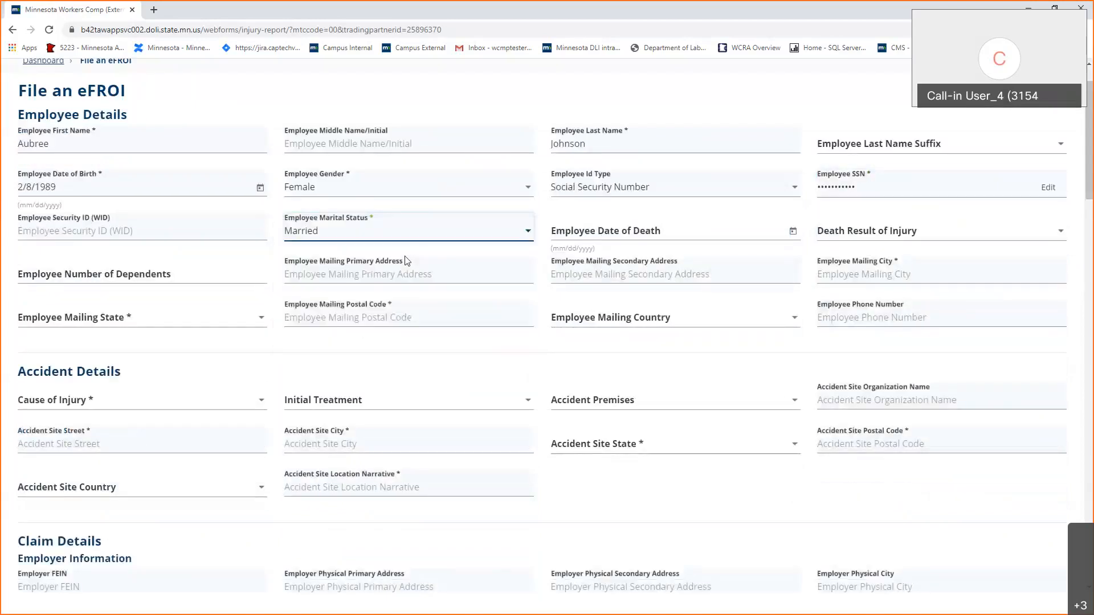
pyautogui.click(355, 279)
pyautogui.write('123 Main St ')
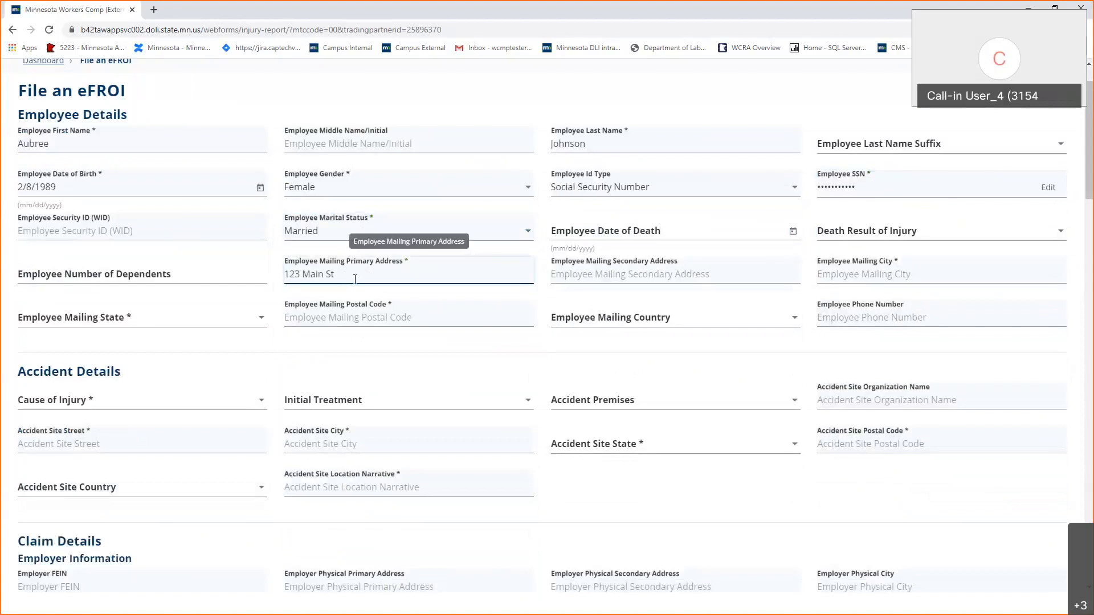
pyautogui.write('NE')
pyautogui.press('Tab')
pyautogui.press('Tab')
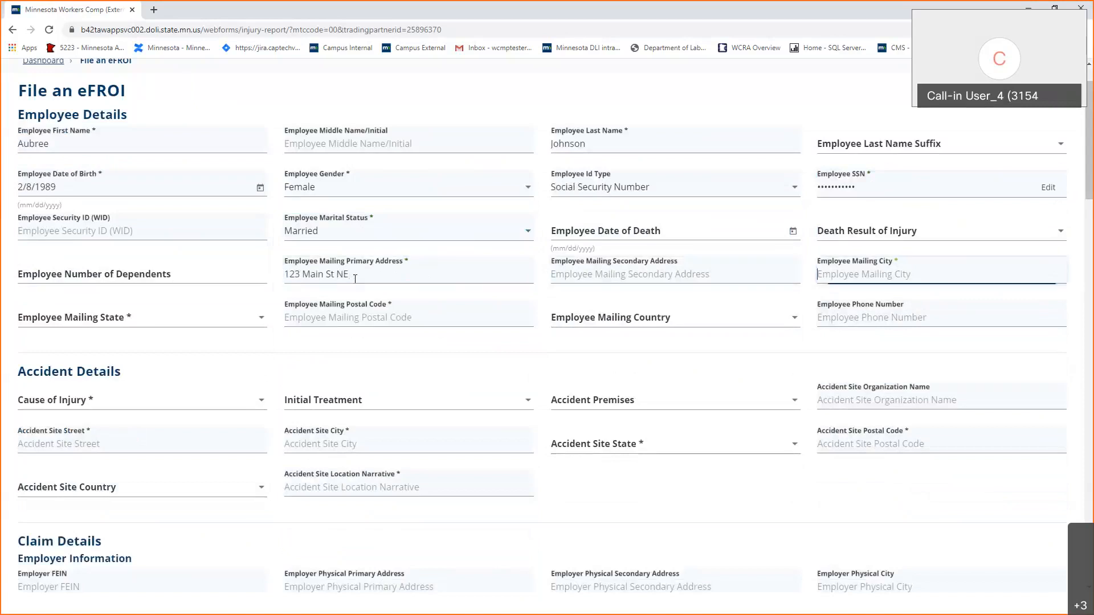
pyautogui.write('Minneapolis')
pyautogui.press('Tab')
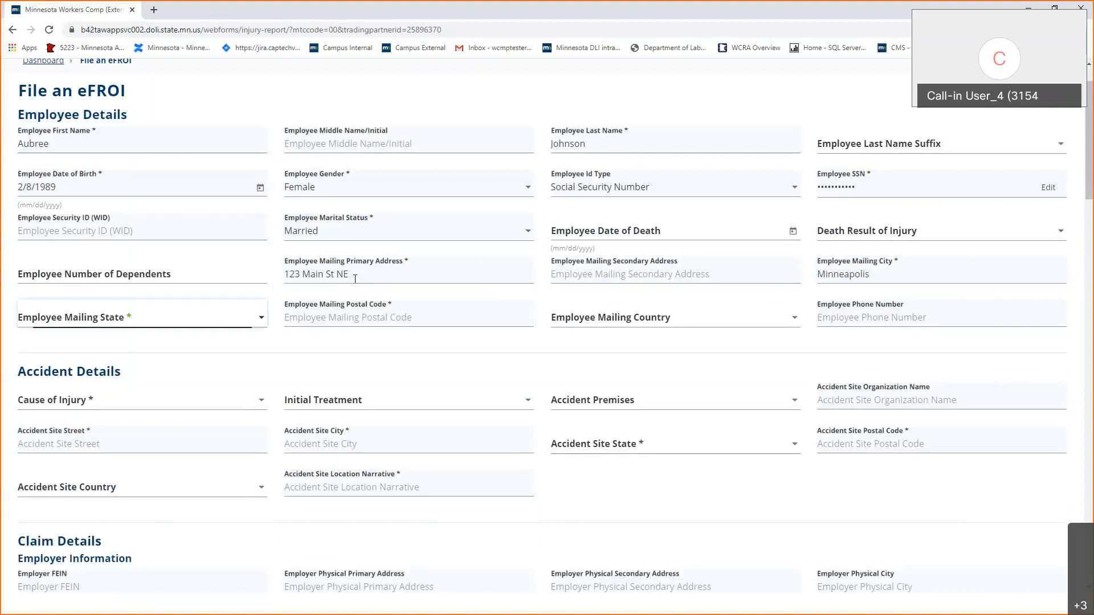
pyautogui.write('min')
pyautogui.press('Tab')
pyautogui.write('55418')
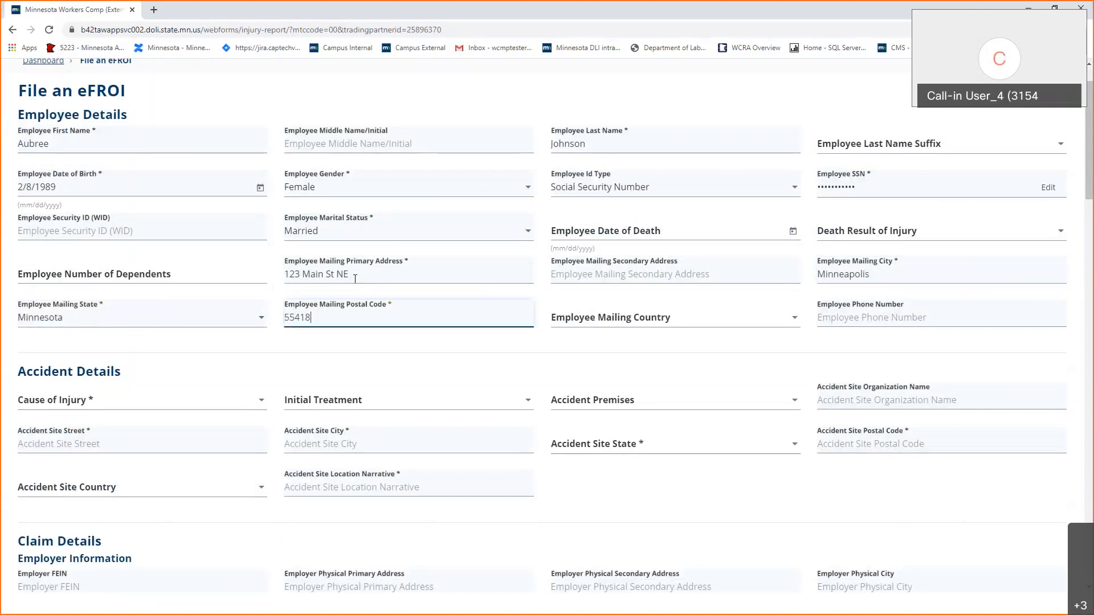
pyautogui.scroll(-2, 147, 383)
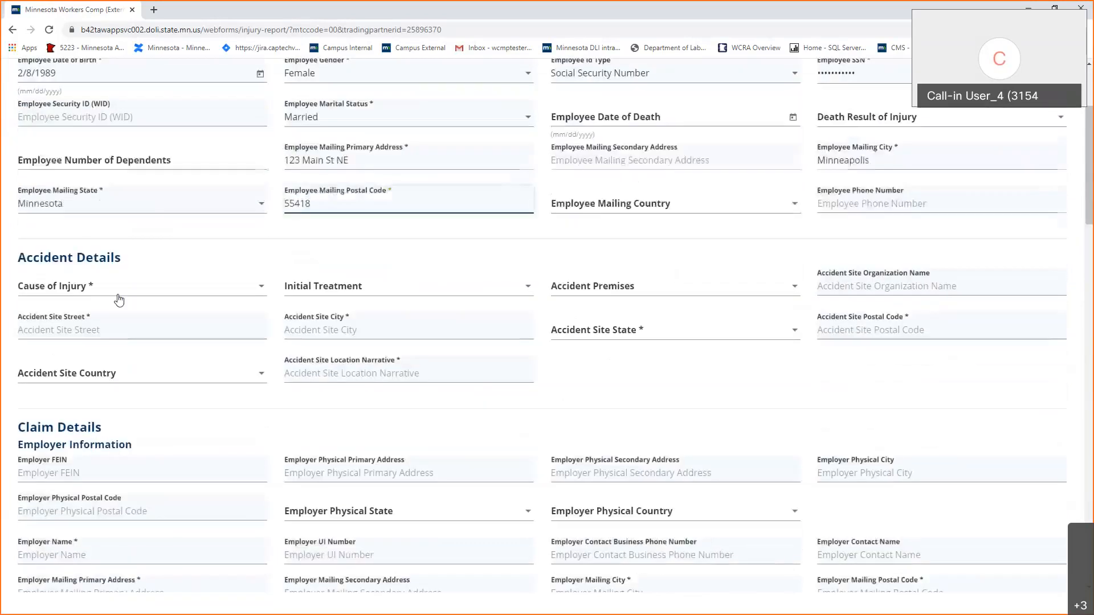
# Set cause 02: Hot Objects or Substances, treatment 3: Emergency Room, premises E: Employer.
pyautogui.click(114, 292)
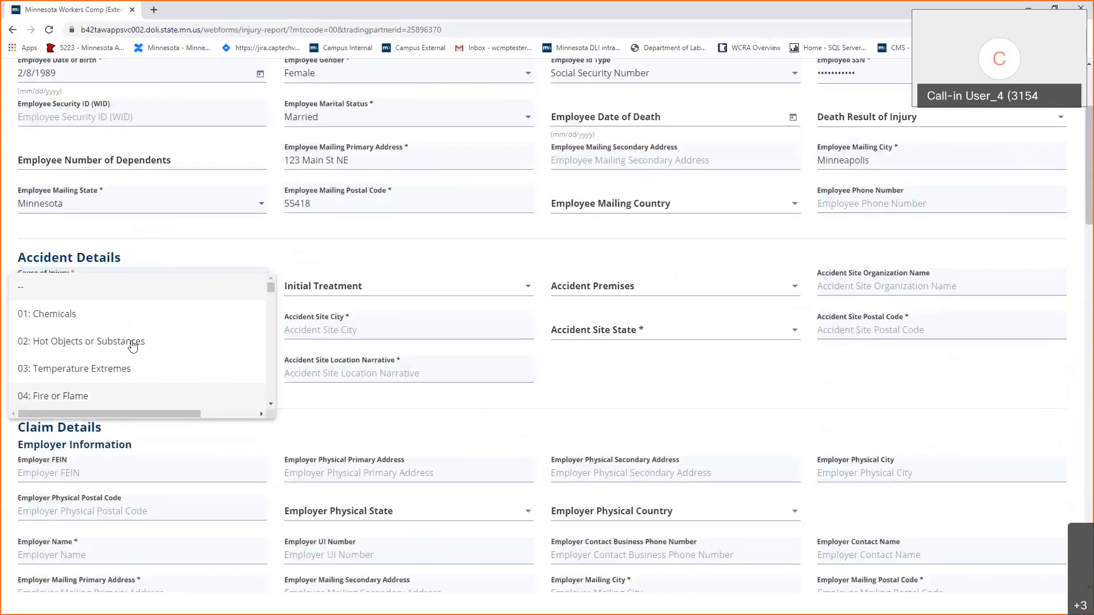
pyautogui.press('Return')
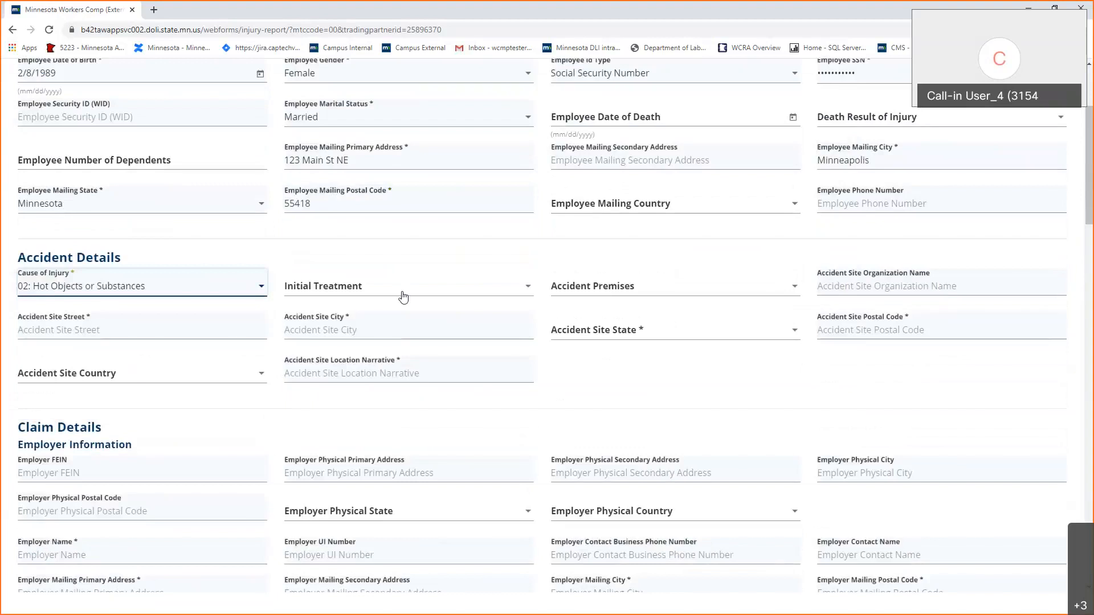
pyautogui.click(403, 297)
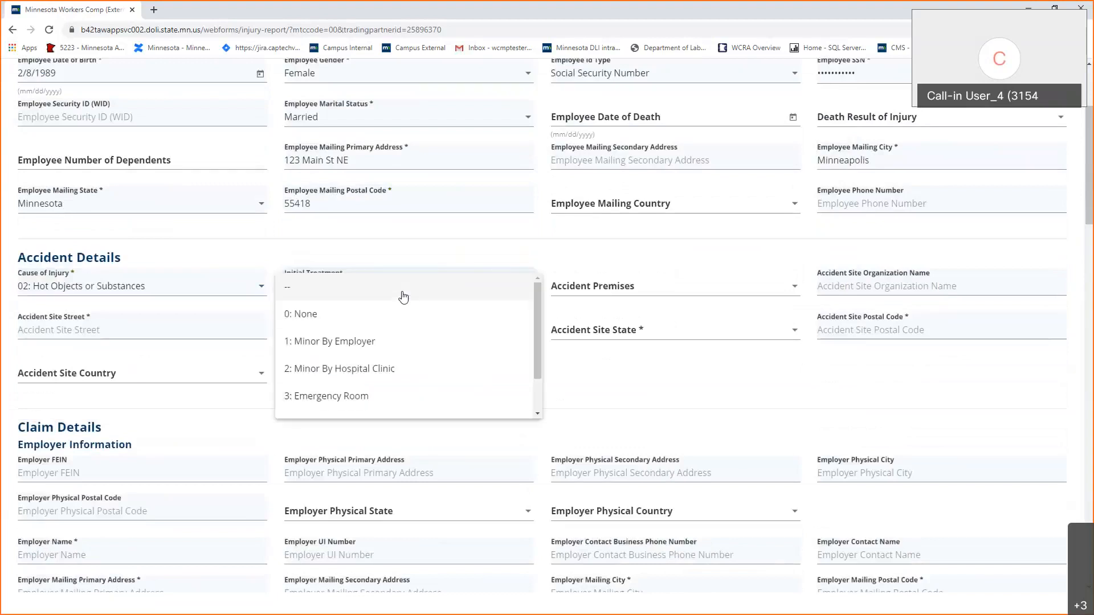
pyautogui.click(392, 400)
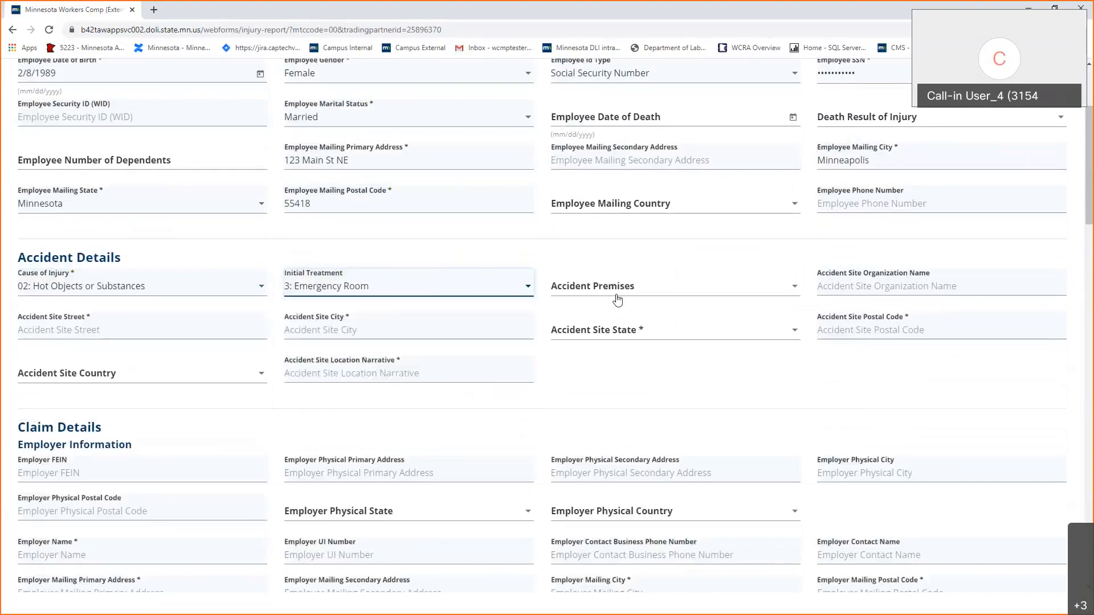
pyautogui.click(617, 299)
pyautogui.click(613, 313)
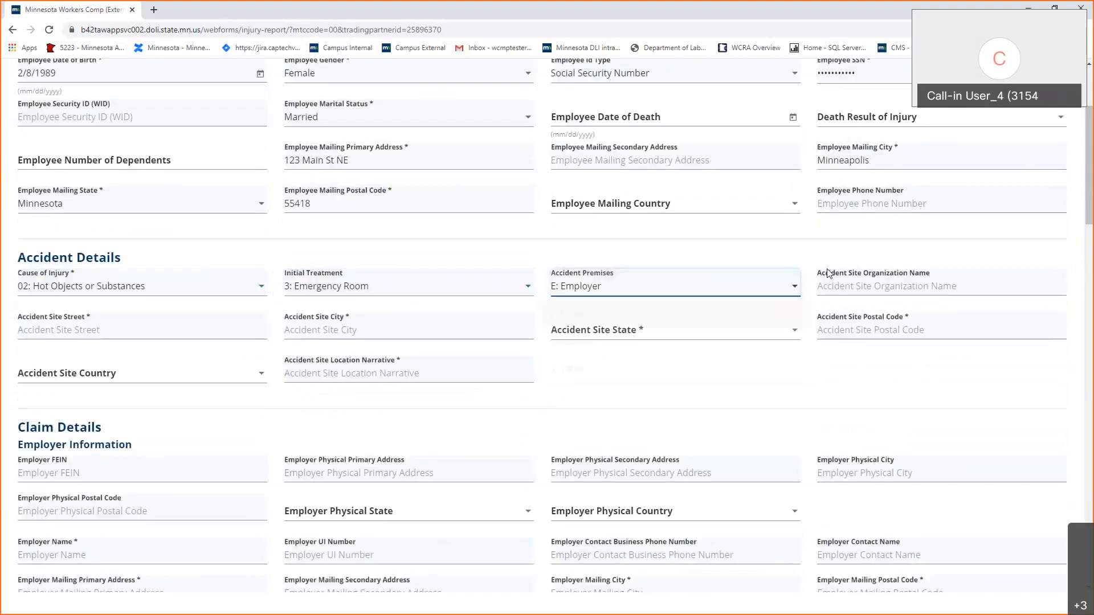
pyautogui.click(727, 295)
pyautogui.click(726, 270)
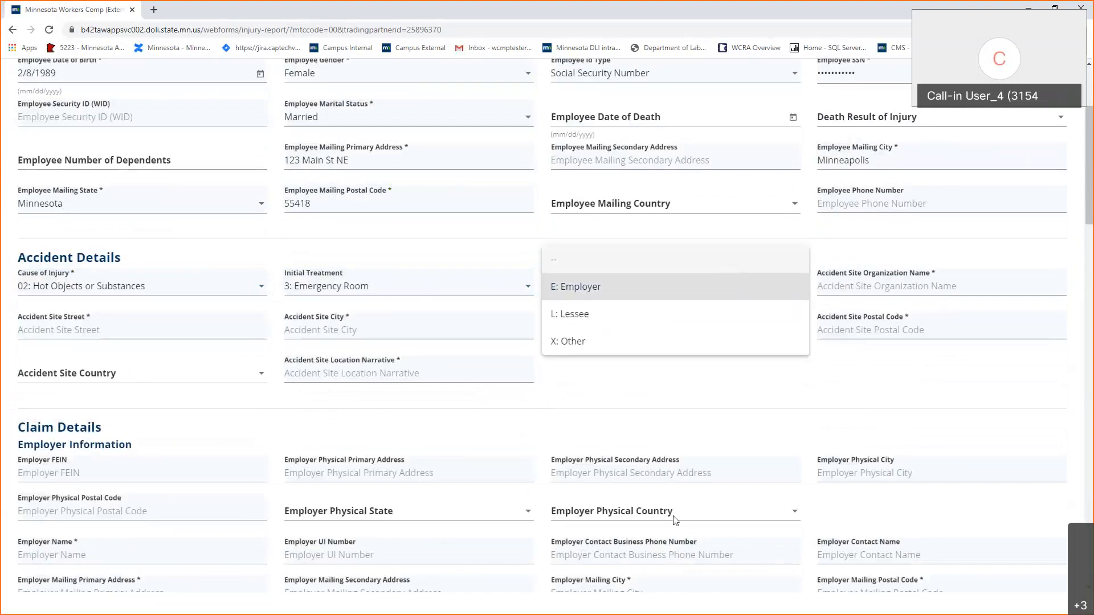
pyautogui.click(639, 287)
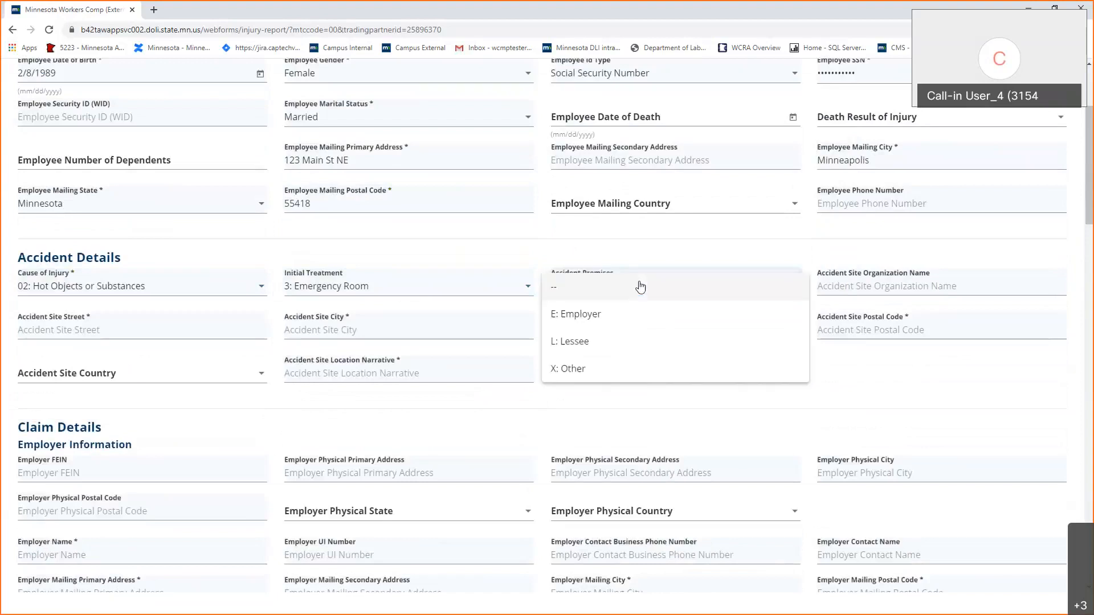
pyautogui.click(646, 317)
# Enter the accident site as Minnesota Boats with its Minneapolis, Minnesota street address and postal code.
pyautogui.click(922, 284)
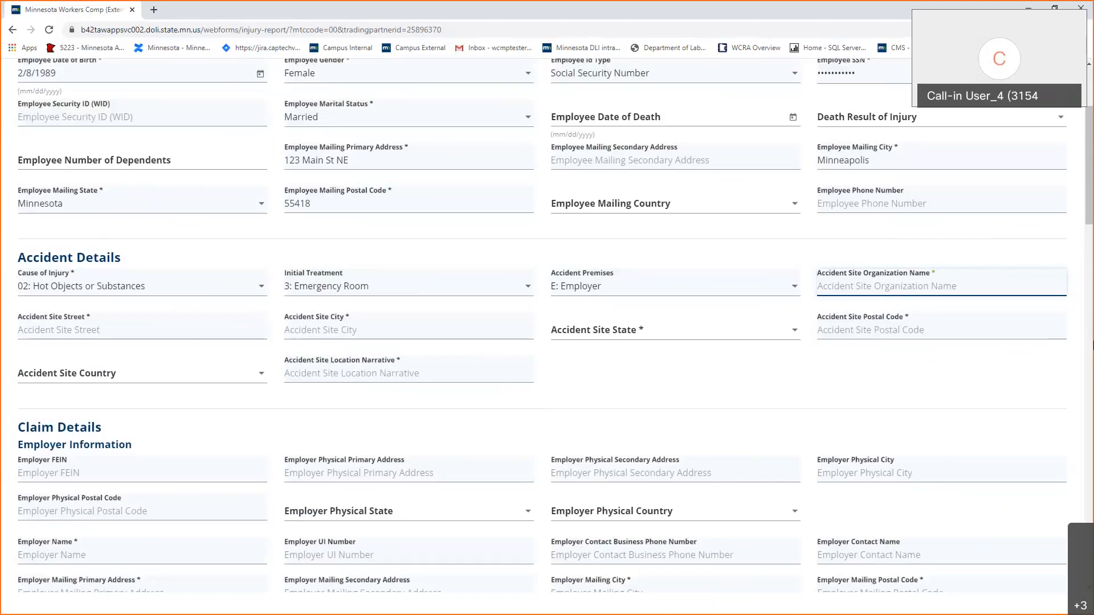
pyautogui.write('Mi')
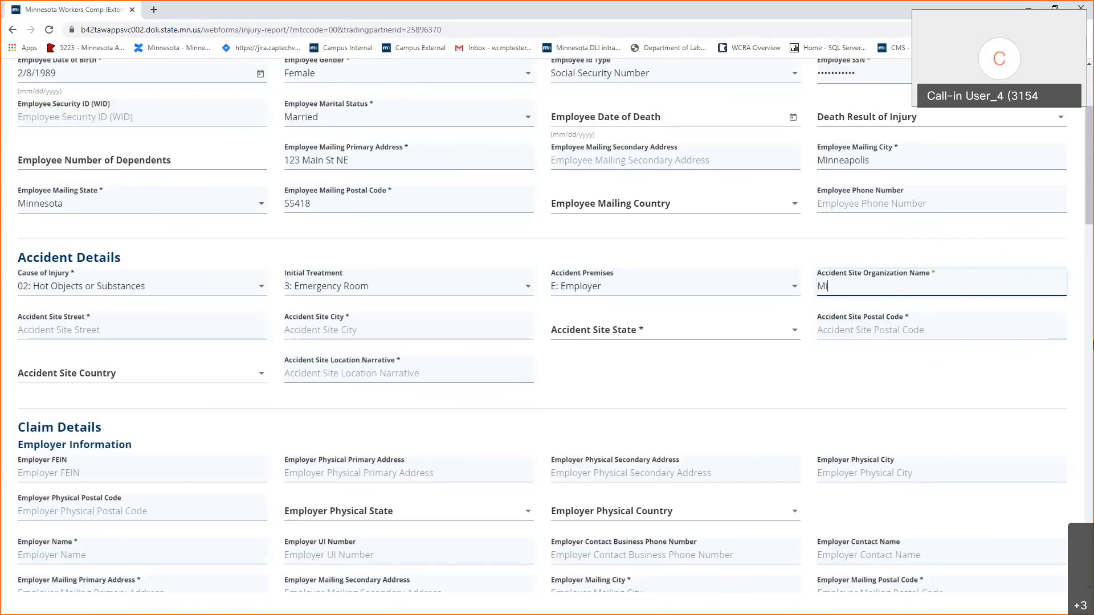
pyautogui.write('nnesota Boats')
pyautogui.press('Tab')
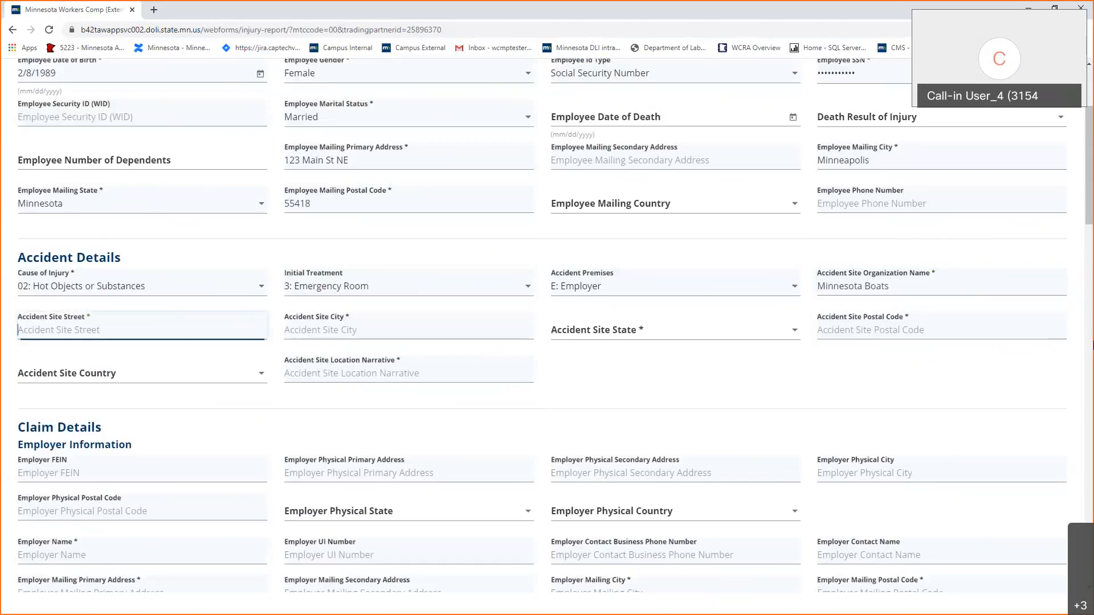
pyautogui.write('777 Main St NE')
pyautogui.press('Tab')
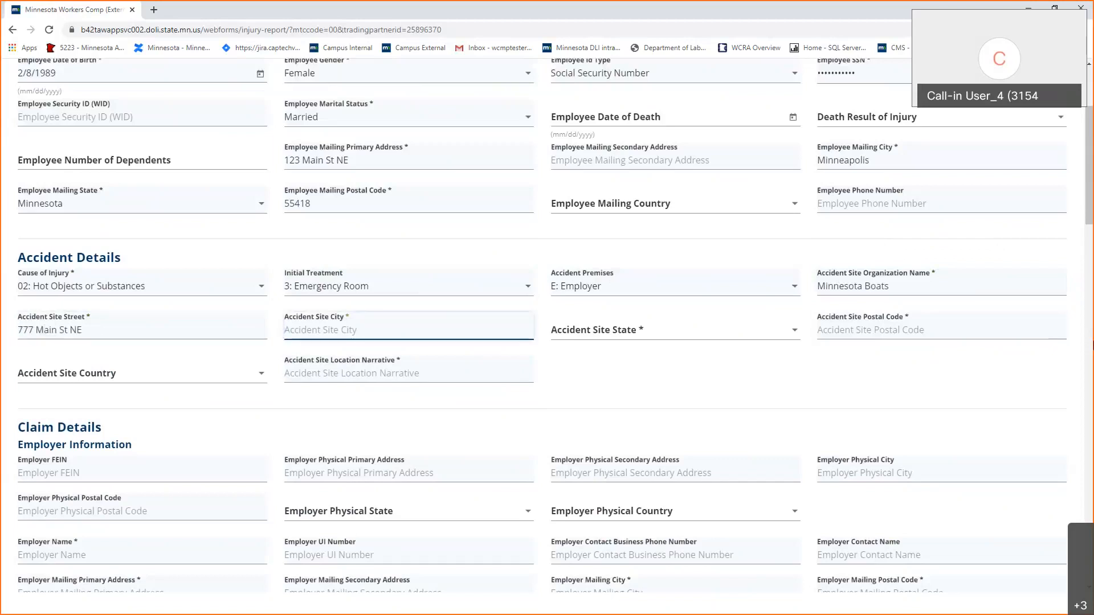
pyautogui.write('Minneapolis')
pyautogui.press('Tab')
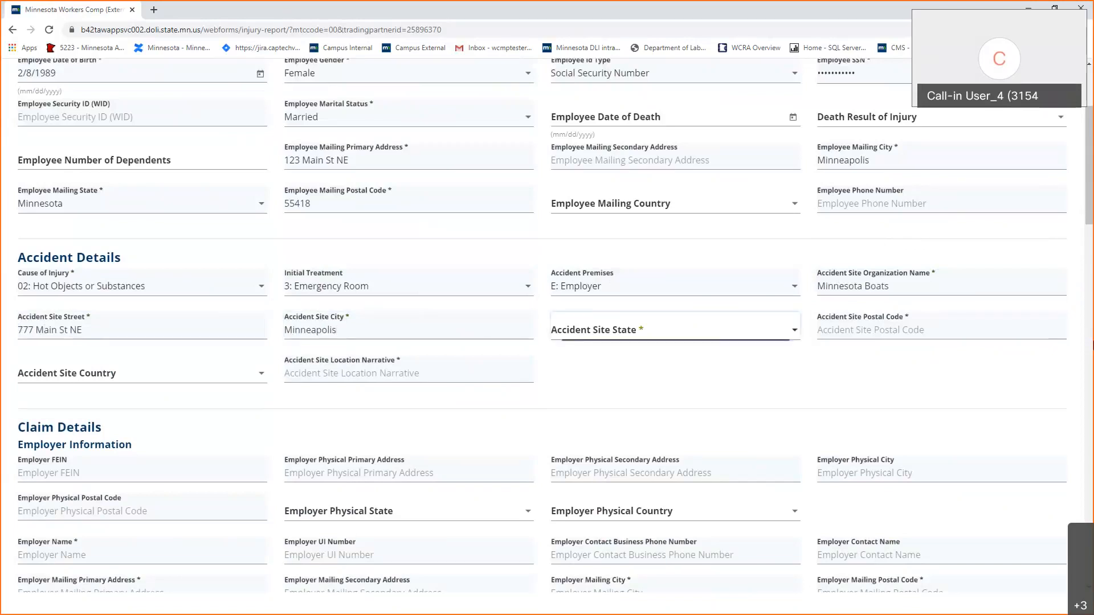
pyautogui.write('min')
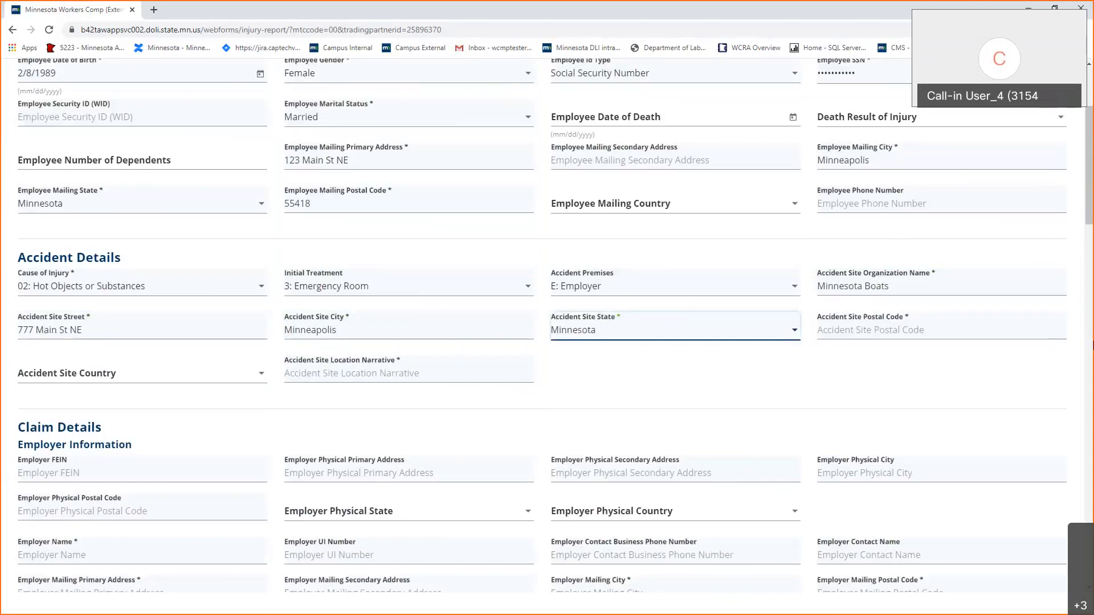
pyautogui.click(857, 325)
pyautogui.write('55418')
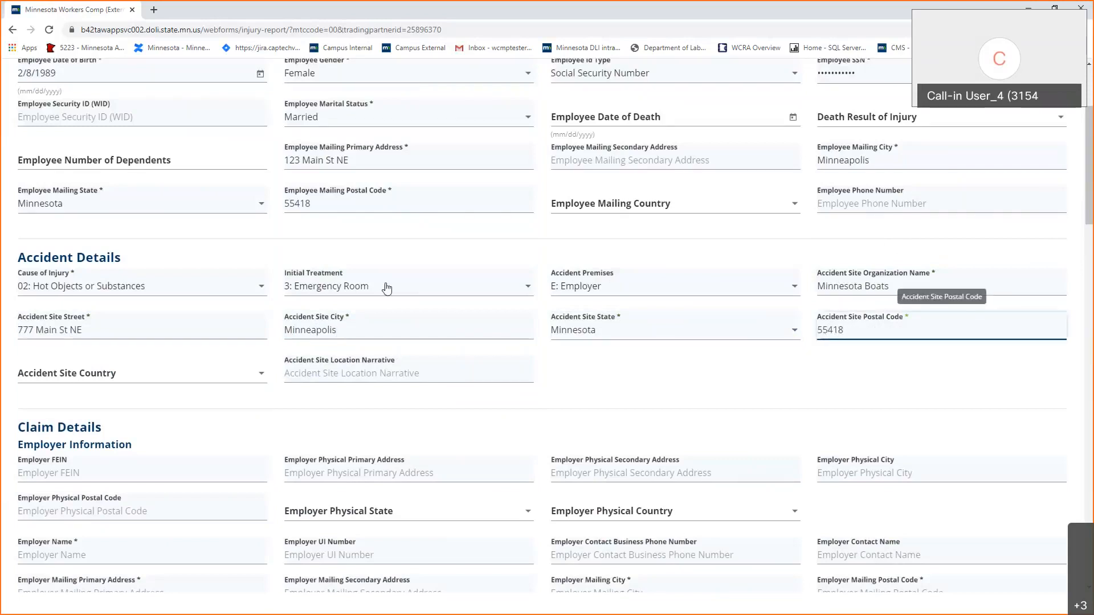
pyautogui.click(142, 398)
# Paste the employer FEIN and enter the employer name Minnesota Boats Inc.
pyautogui.scroll(-3, 141, 398)
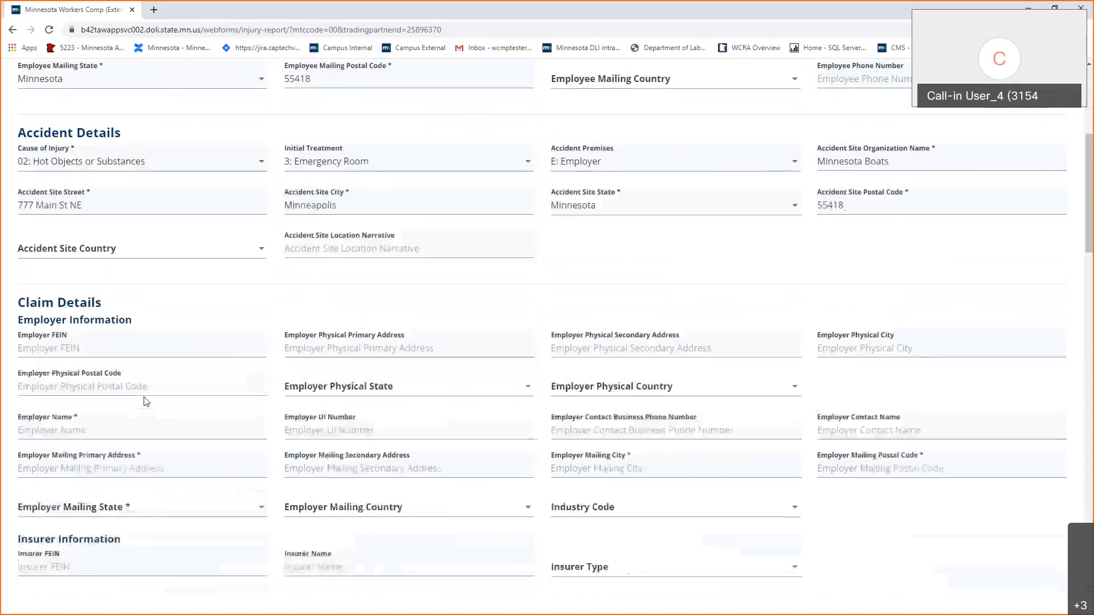
pyautogui.scroll(-1, 141, 279)
pyautogui.click(151, 246)
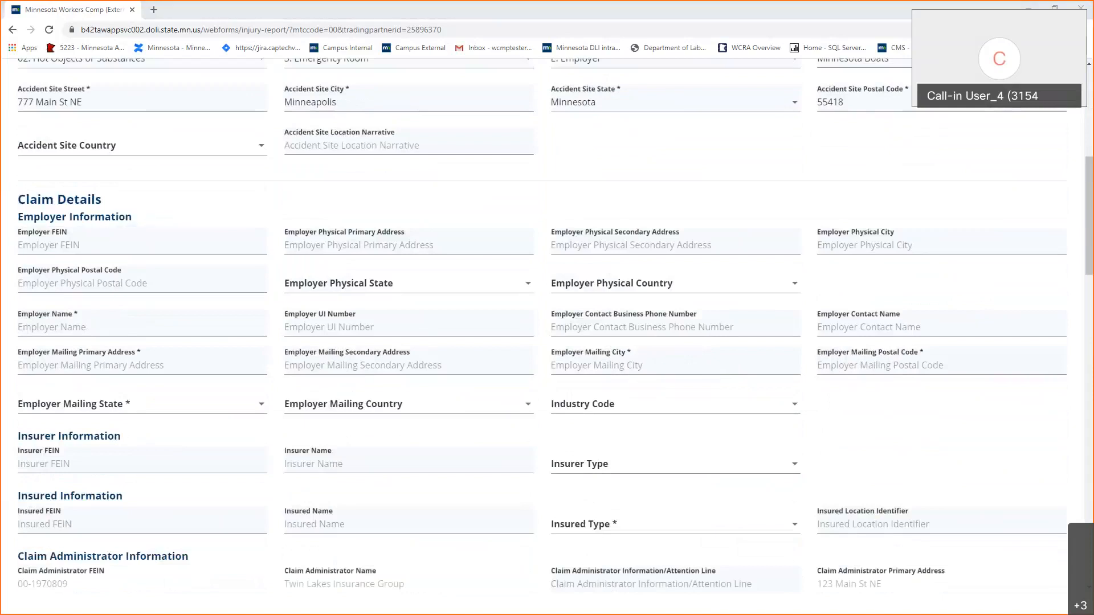
pyautogui.click(84, 247)
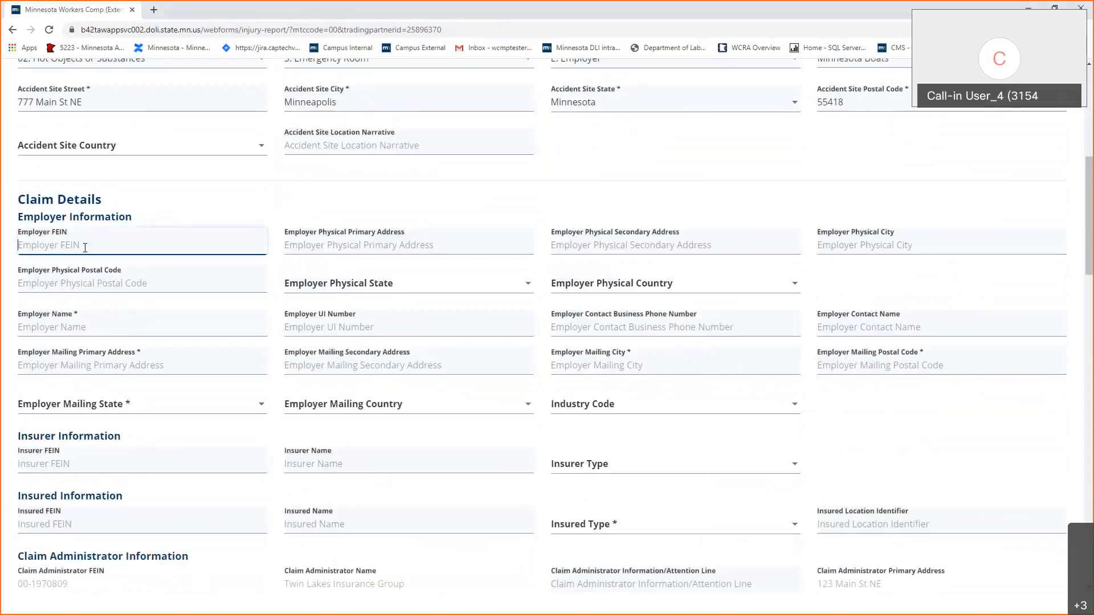
pyautogui.click(201, 332)
pyautogui.write('Minnesota Boats Inc')
# Enter the employer's mailing street, city Minneapolis, postal code and state Minnesota.
pyautogui.click(131, 368)
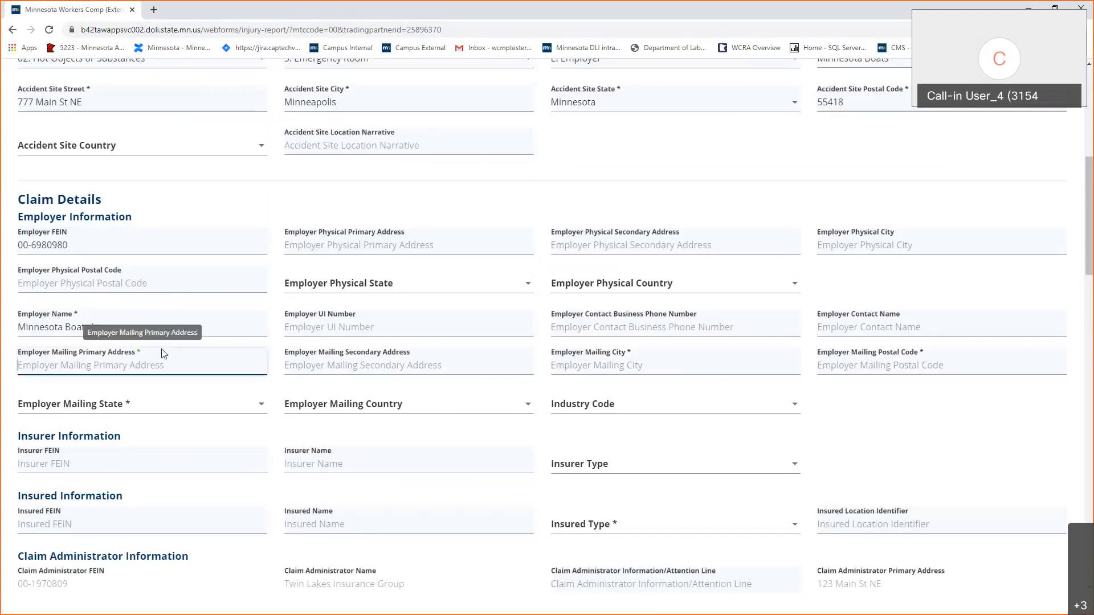
pyautogui.write('456 Ma')
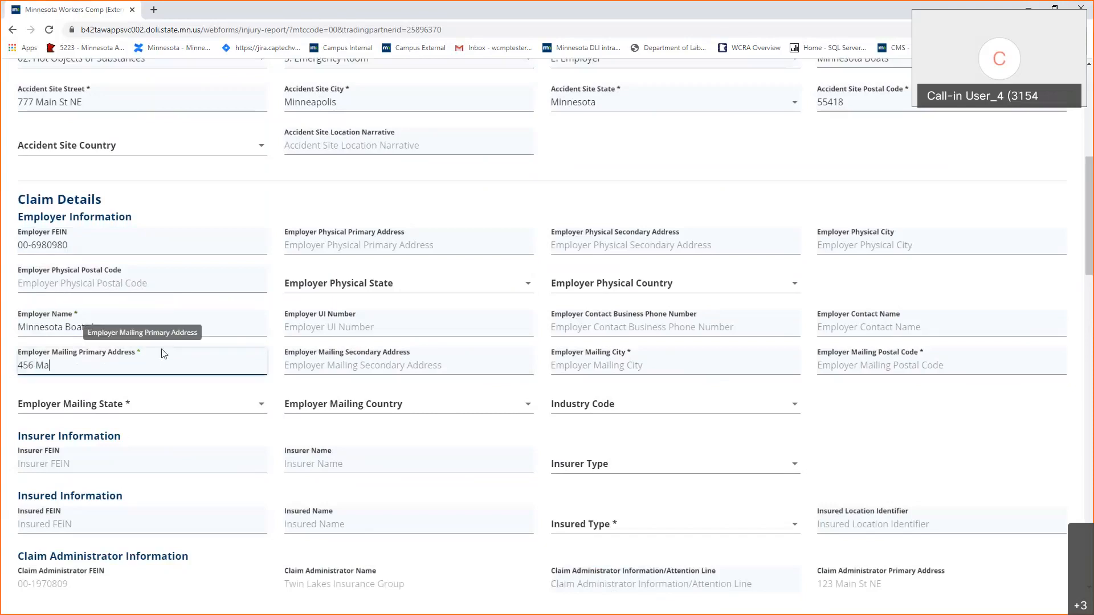
pyautogui.write('in St NE')
pyautogui.press('Tab')
pyautogui.press('Tab')
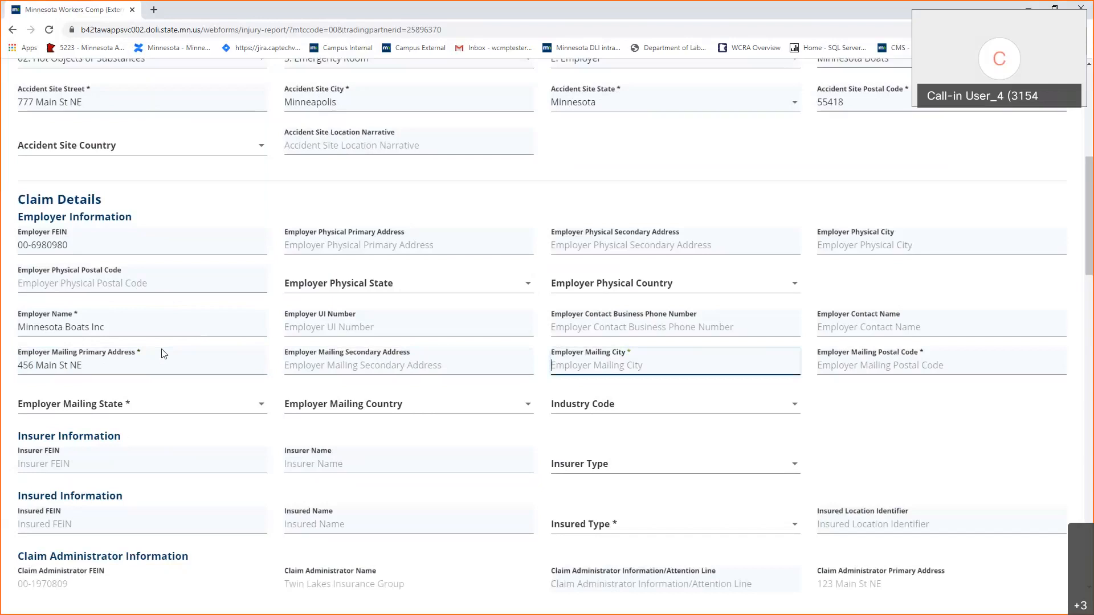
pyautogui.write('Minneapolis')
pyautogui.press('Tab')
pyautogui.write('55')
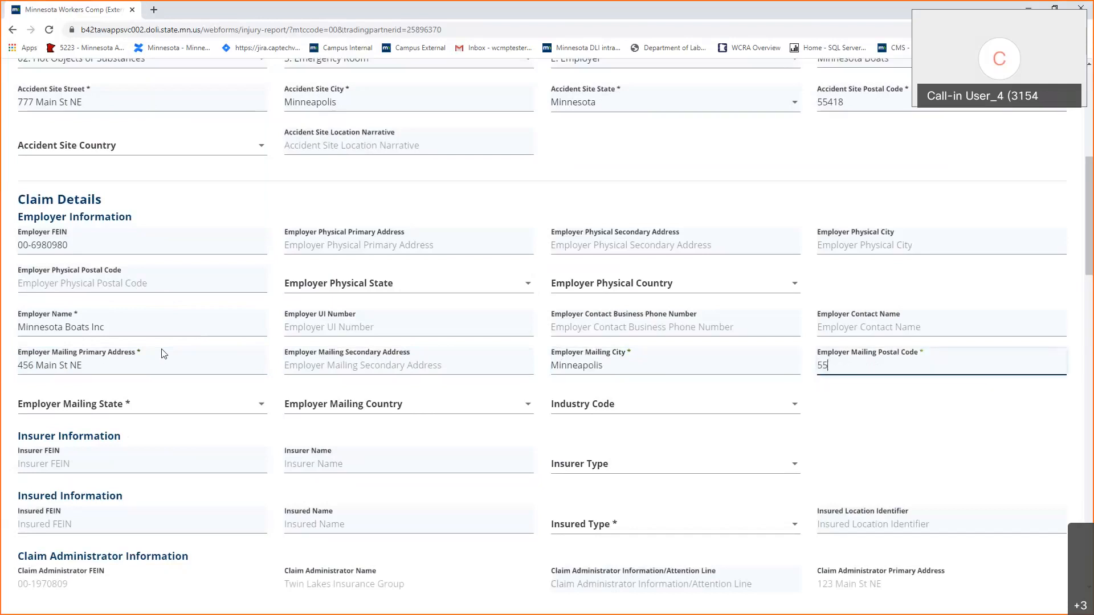
pyautogui.write('418')
pyautogui.press('Tab')
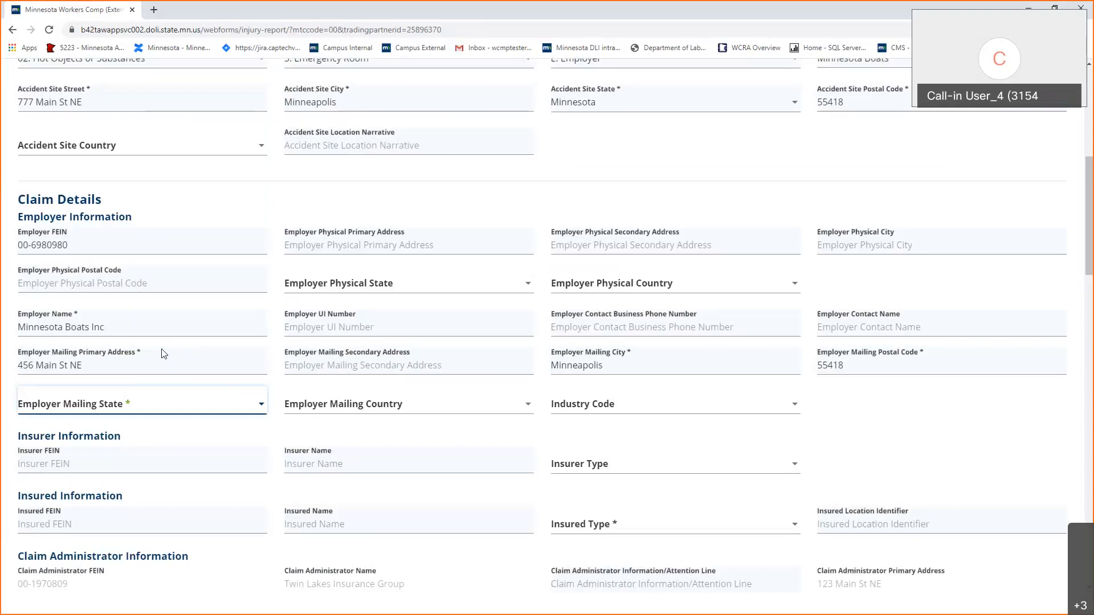
pyautogui.write('min')
# Set the employer Industry Code to 221111: Hydroelectric Power Generation.
pyautogui.click(644, 403)
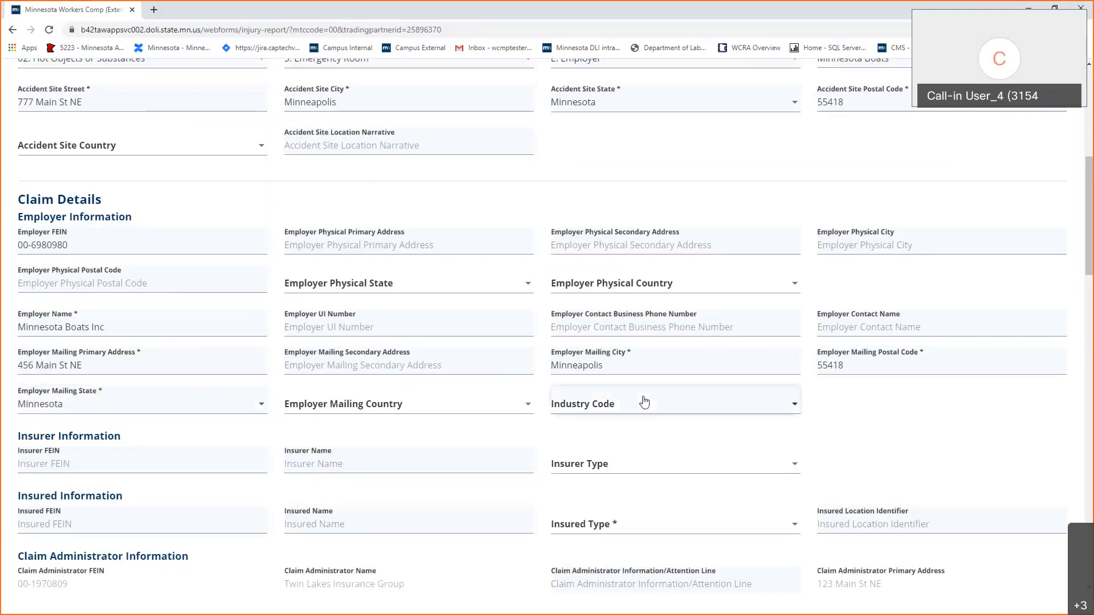
pyautogui.click(644, 403)
pyautogui.write('44122')
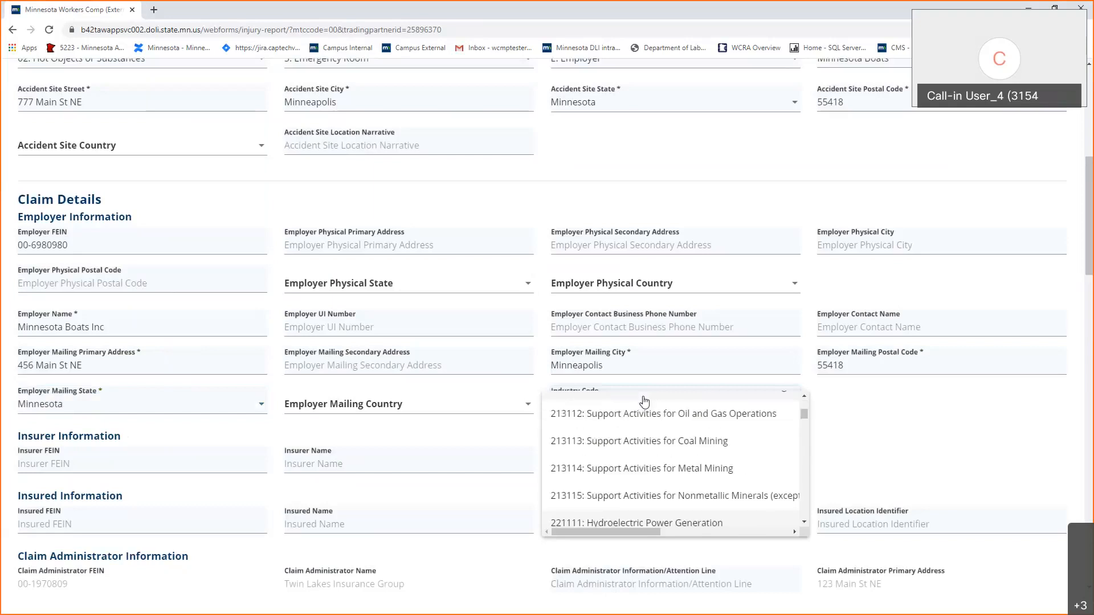
pyautogui.press('Return')
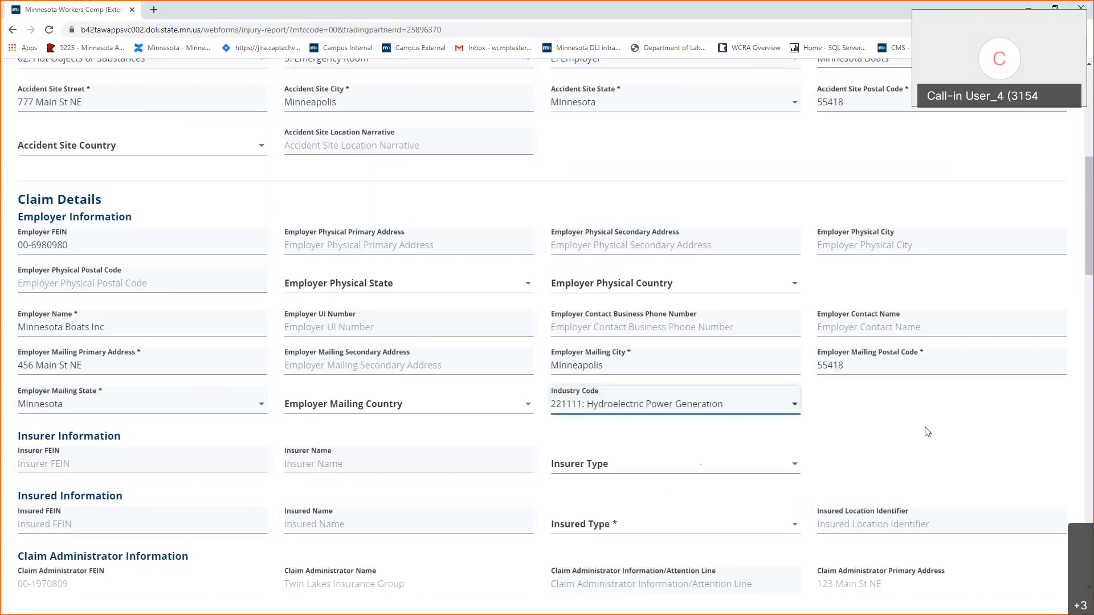
pyautogui.scroll(-2, 338, 513)
# Paste the insurer FEIN, name the insurer Twin Lakes Insurance, and set type Insurer.
pyautogui.scroll(-4, 340, 484)
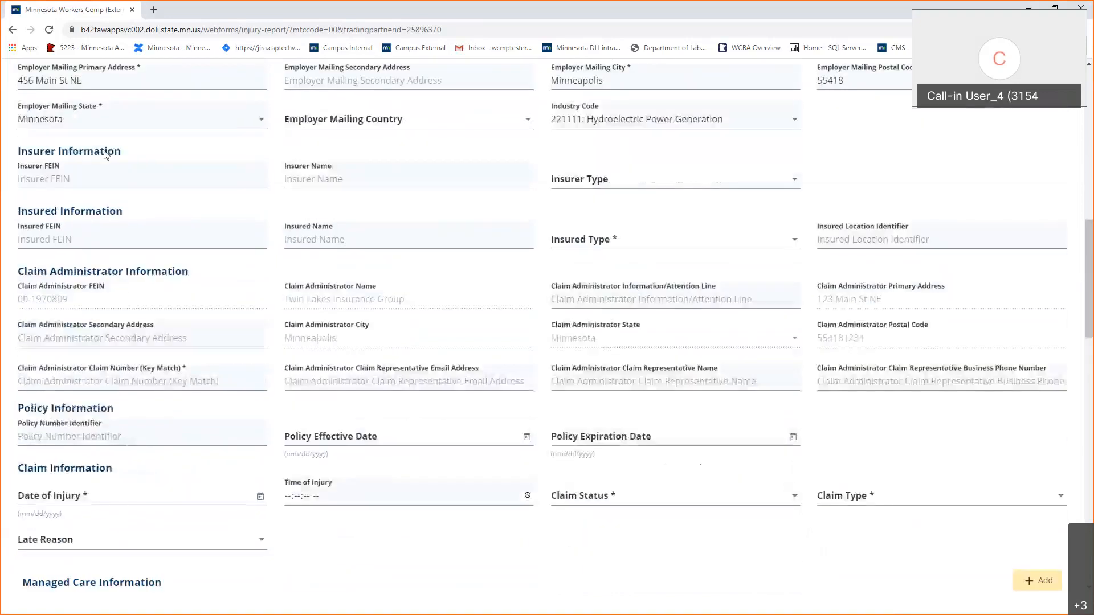
pyautogui.click(110, 178)
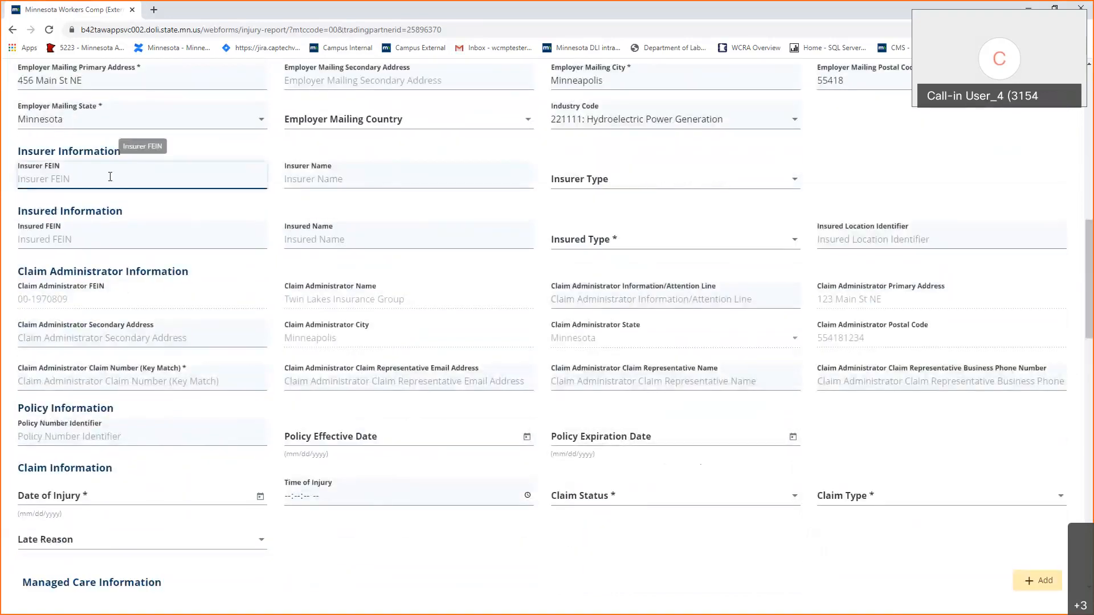
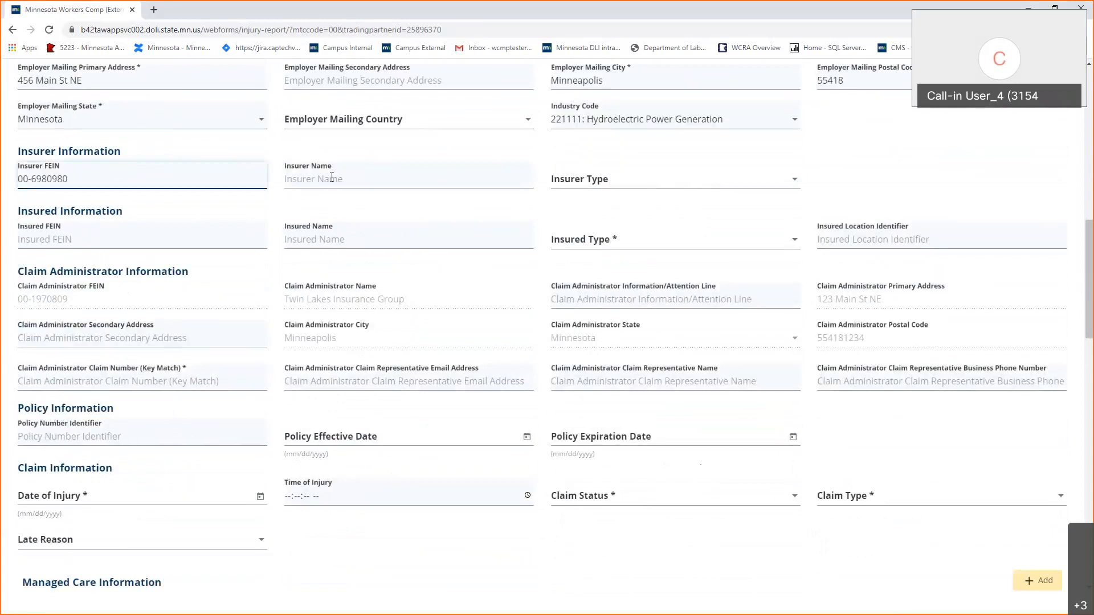
pyautogui.click(331, 178)
pyautogui.write('Twin ')
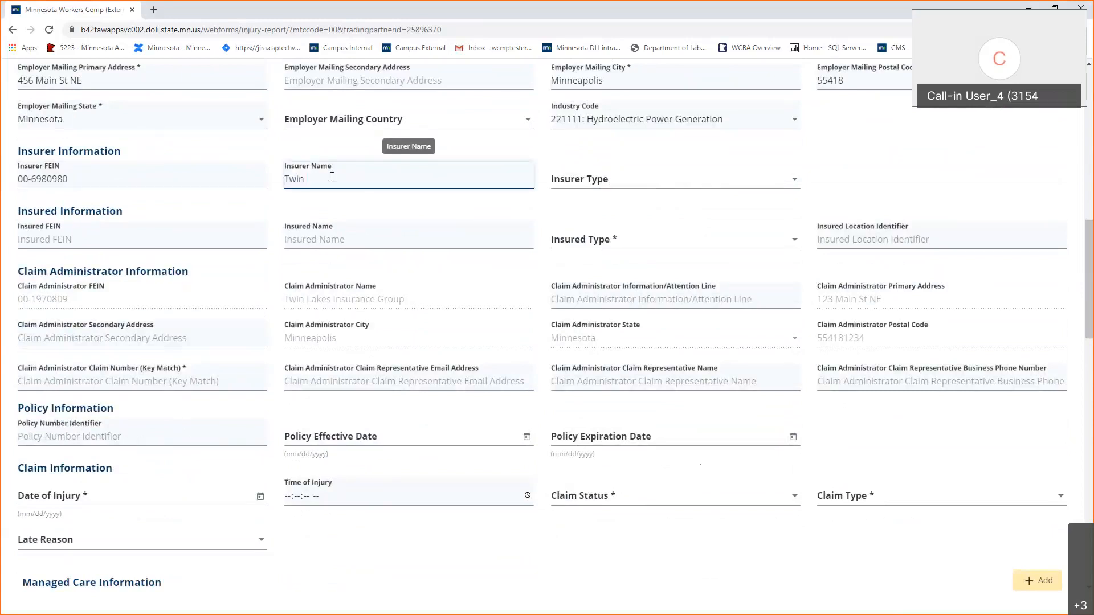
pyautogui.write('Lakes Insurer')
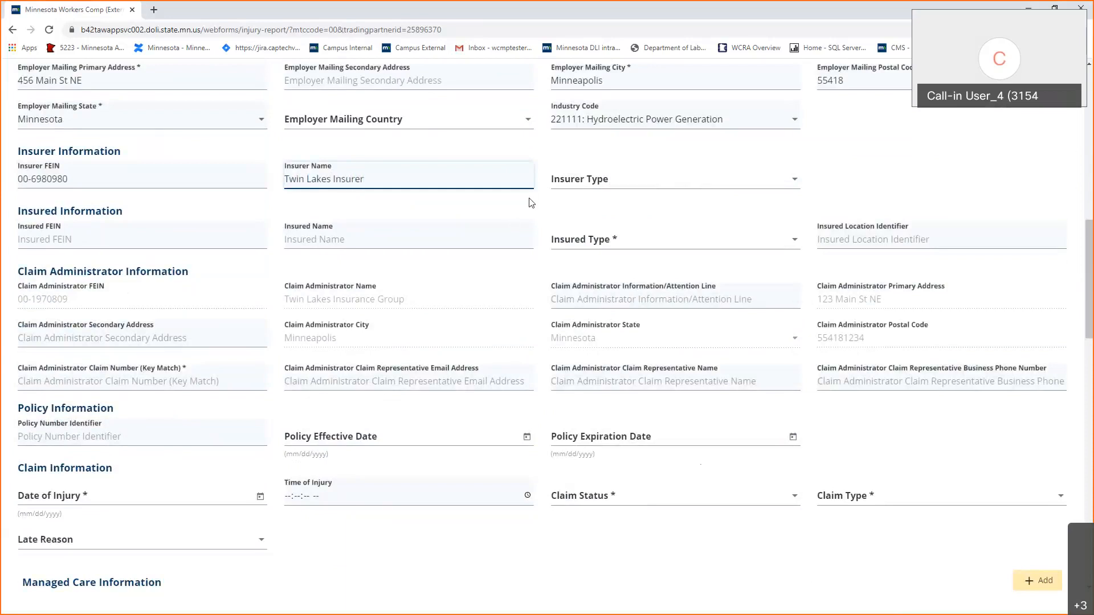
pyautogui.press('BackSpace')
pyautogui.write('ance')
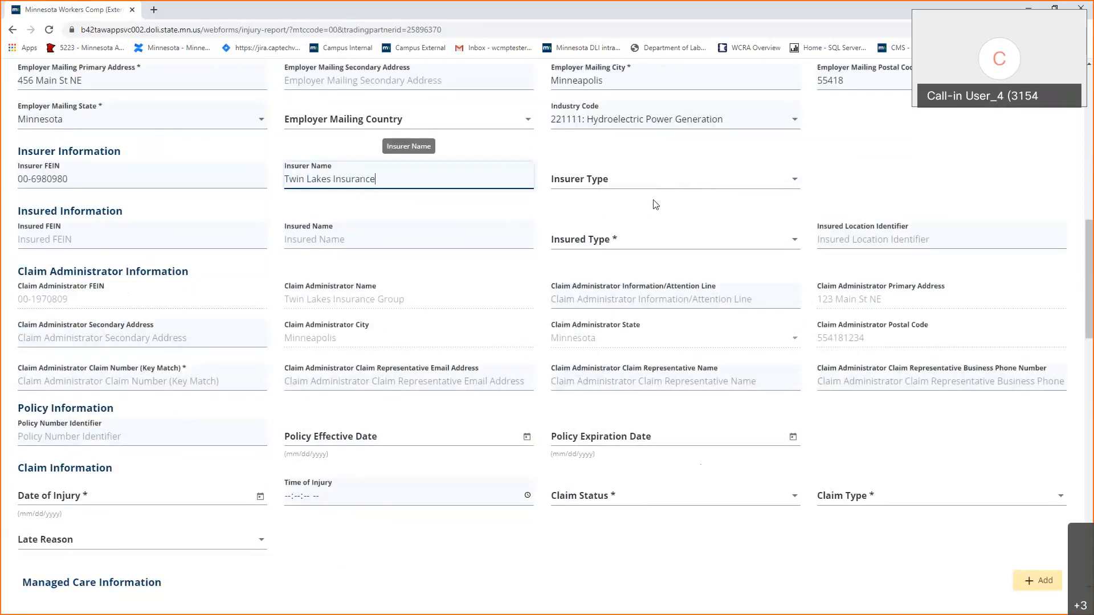
pyautogui.click(685, 181)
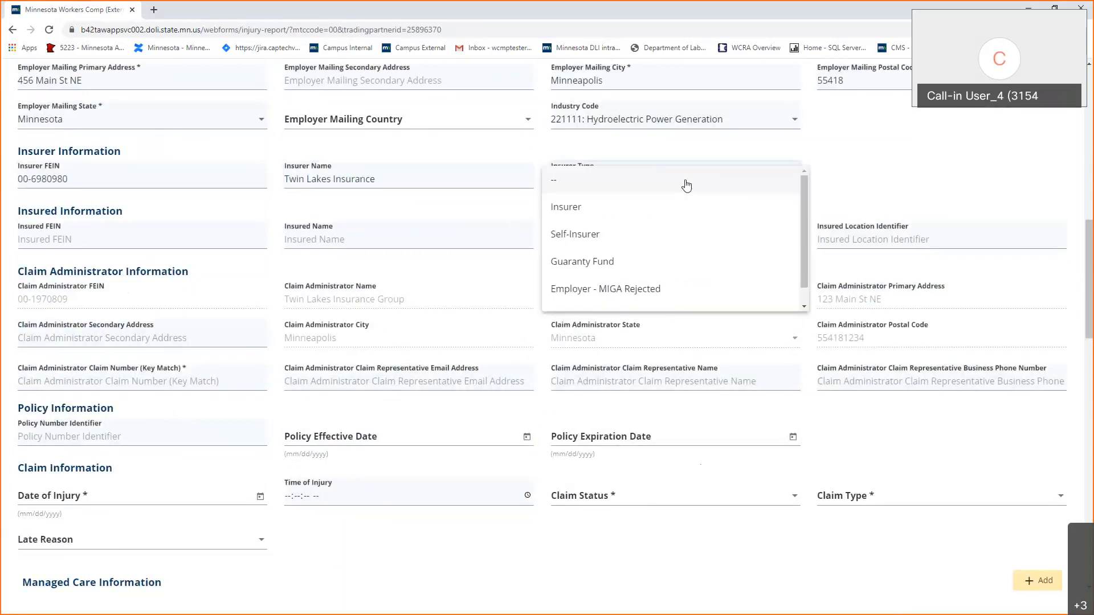
pyautogui.scroll(-1, 693, 197)
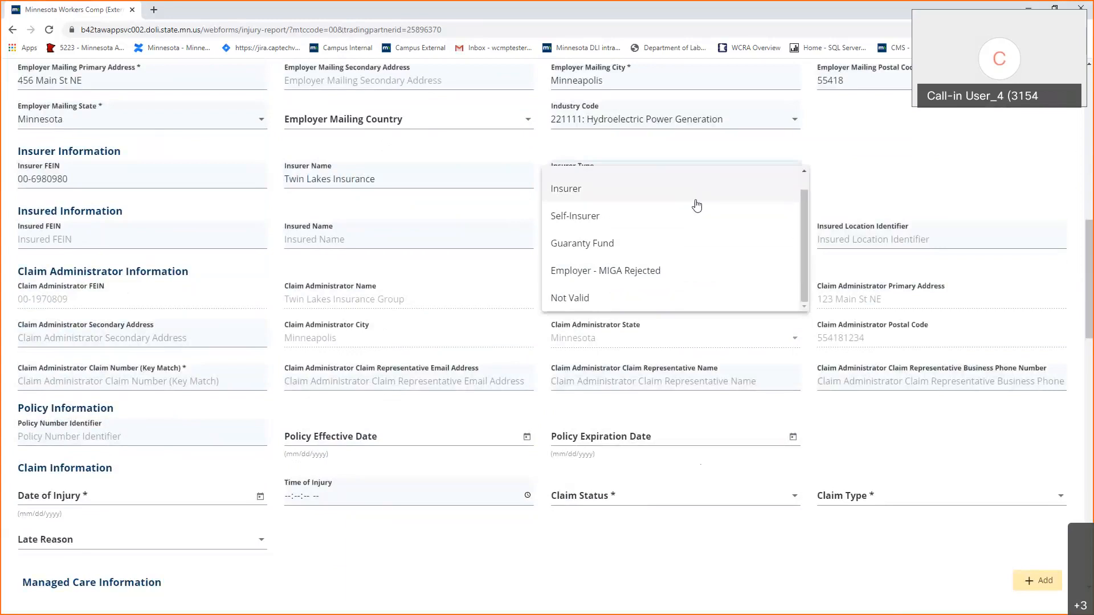
pyautogui.scroll(1, 696, 206)
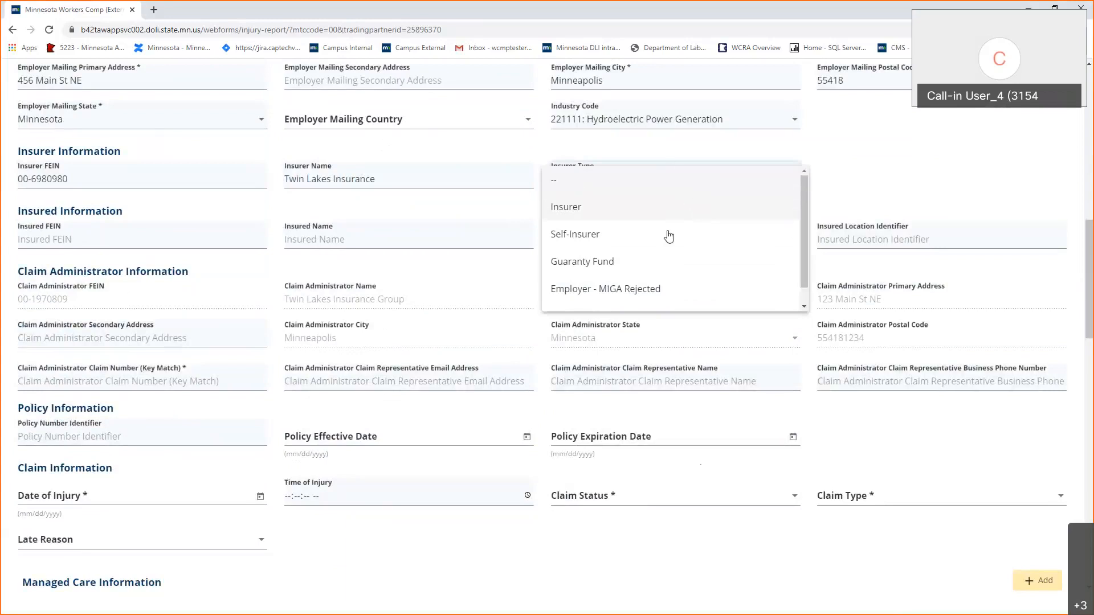
pyautogui.click(683, 200)
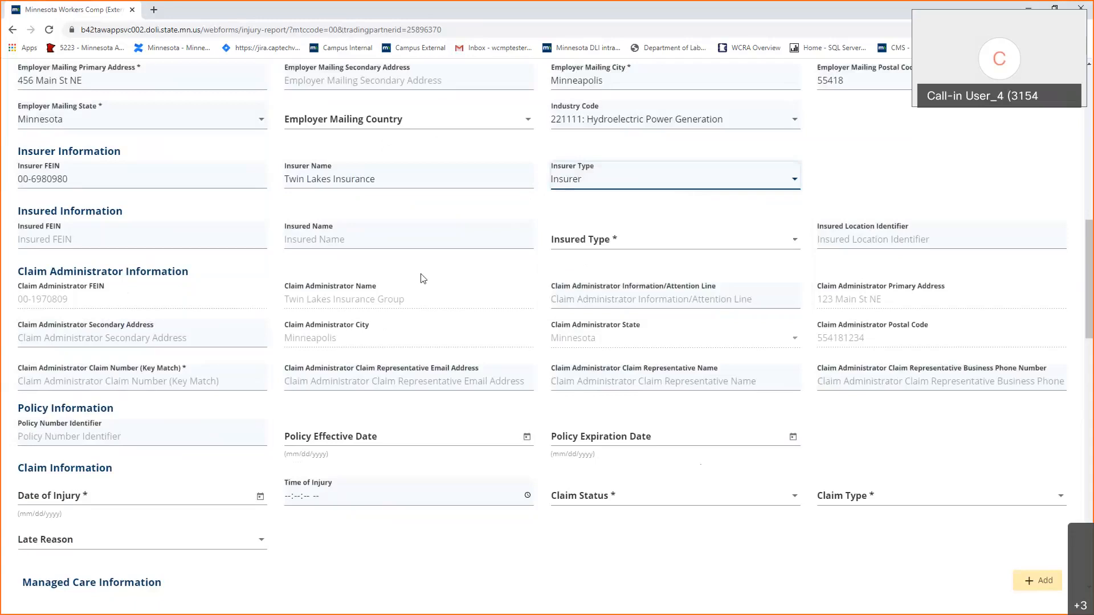
# Reuse the insurer FEIN with last digit 1 for the insured, named Minnesota Boats, type Insured.
pyautogui.click(85, 181)
pyautogui.hotkey('ctrl', 'a')
pyautogui.hotkey('ctrl', 'c')
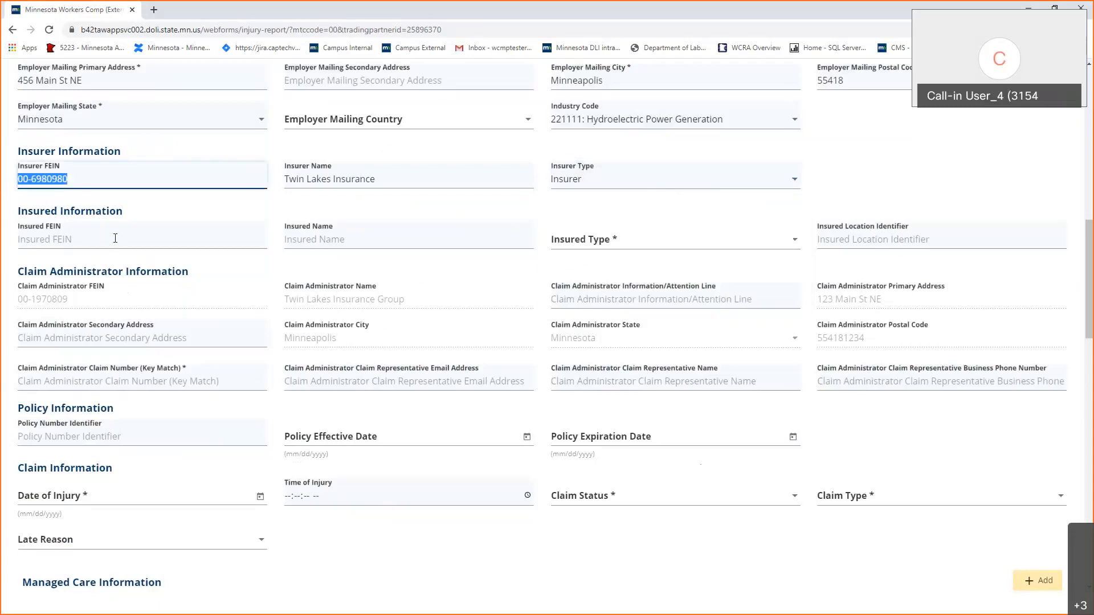
pyautogui.click(151, 242)
pyautogui.hotkey('ctrl', 'v')
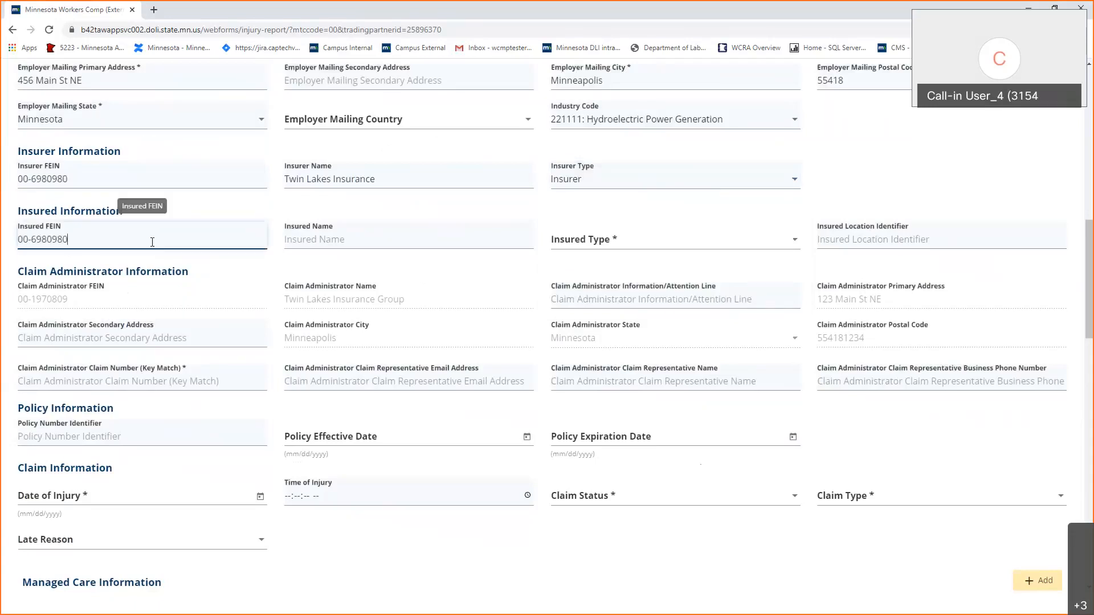
pyautogui.press('BackSpace')
pyautogui.write('1')
pyautogui.click(345, 245)
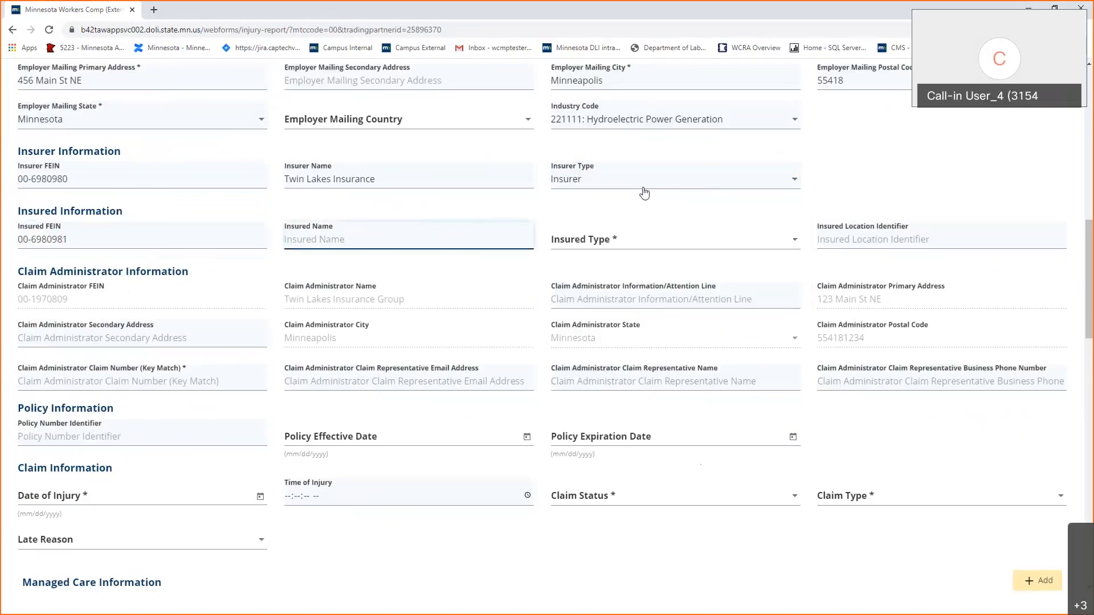
pyautogui.write('Minnesota ')
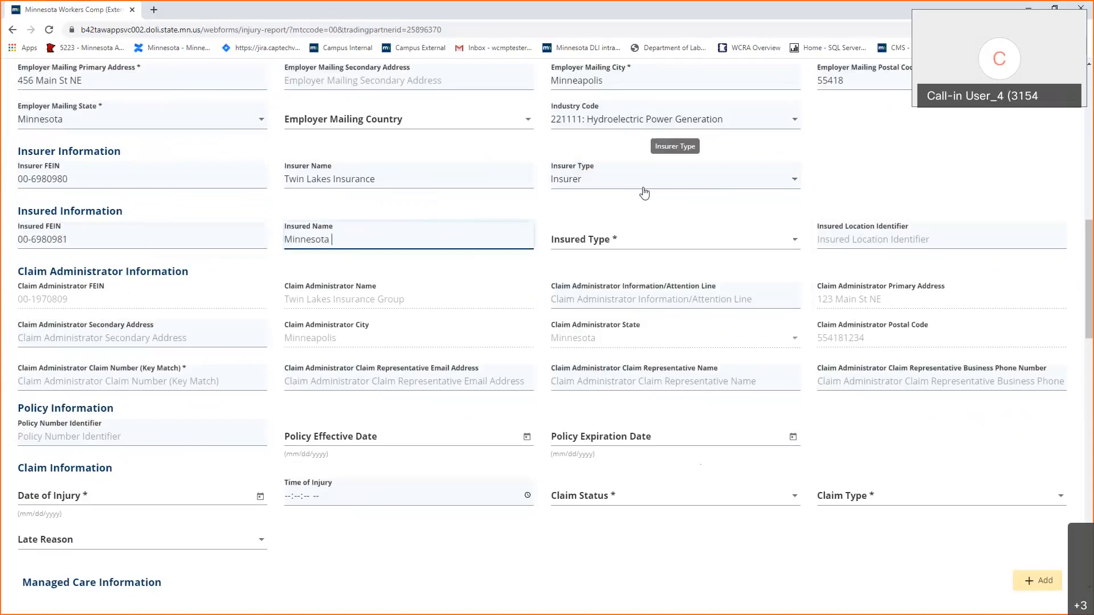
pyautogui.write('Boats')
pyautogui.press('Tab')
pyautogui.press('Down')
pyautogui.press('Tab')
pyautogui.press('Tab')
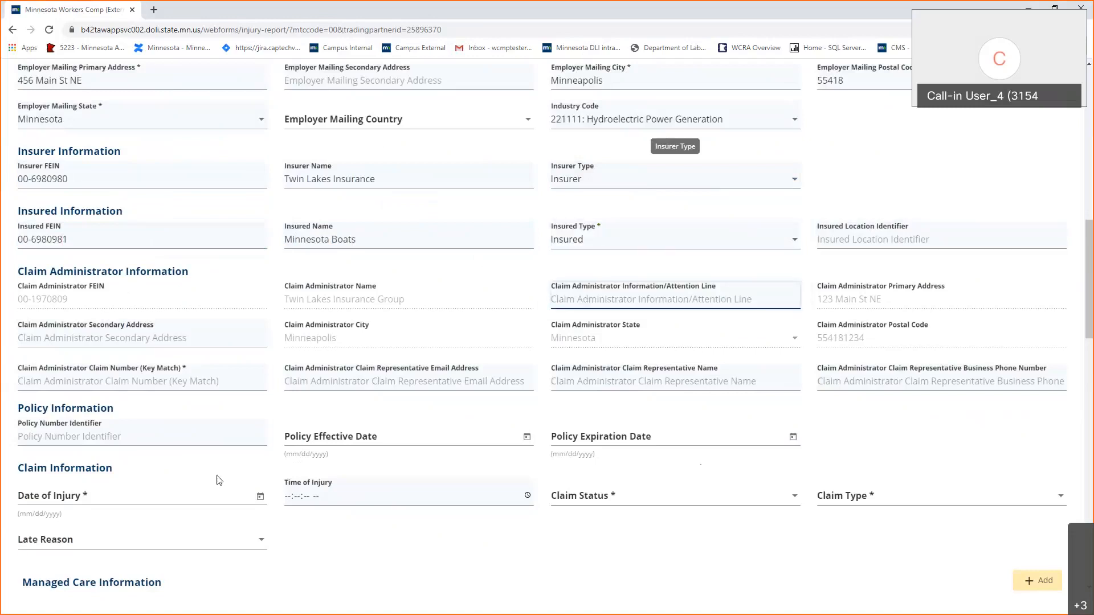
# Type the claim administrator's claim number in the Key Match field.
pyautogui.scroll(-2, 206, 470)
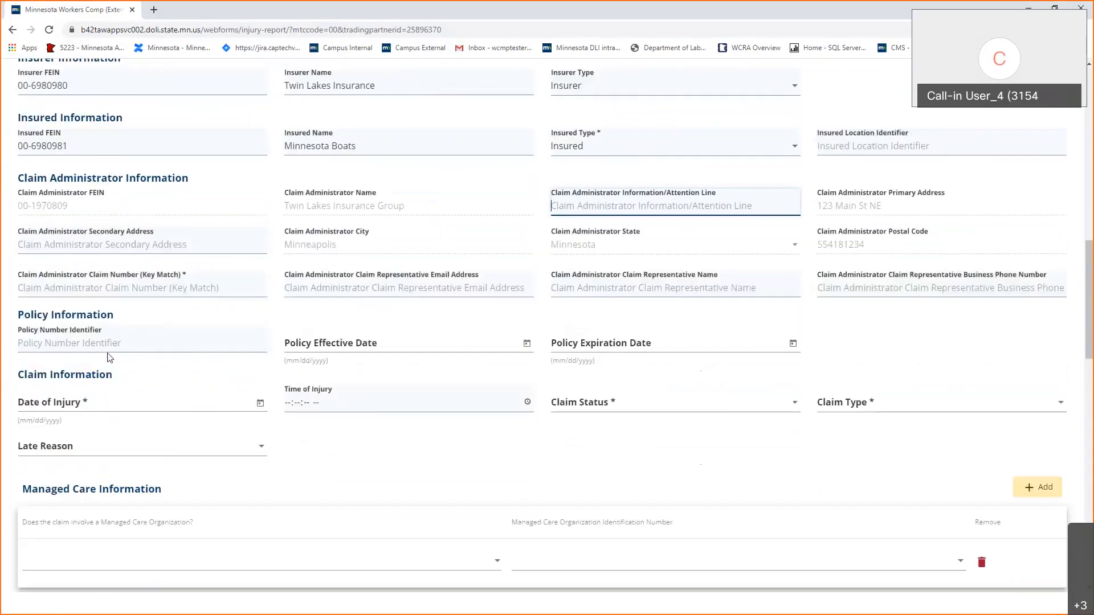
pyautogui.click(162, 270)
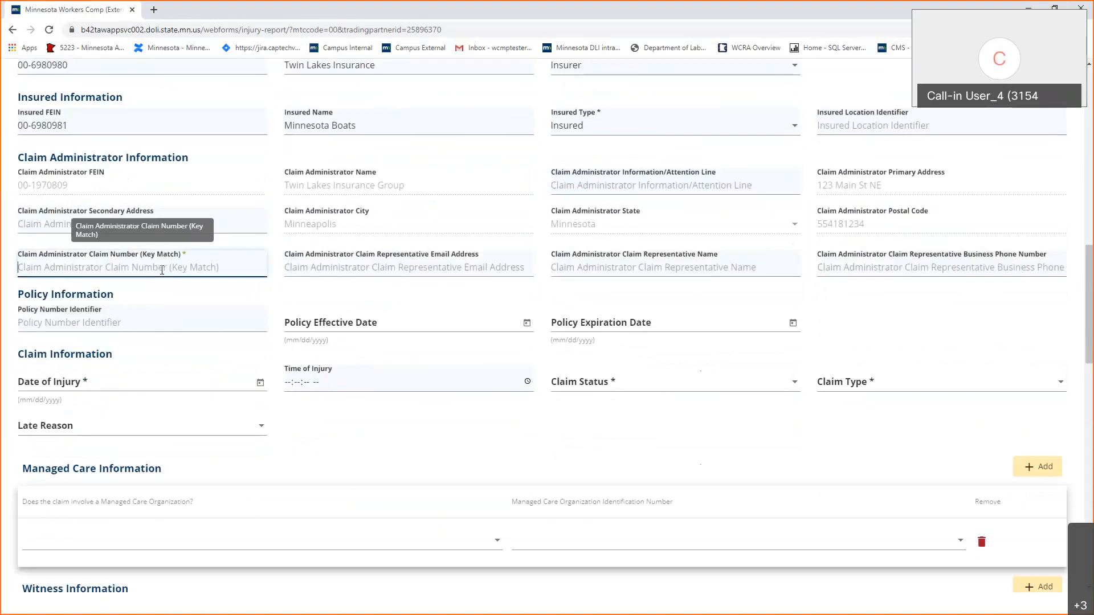
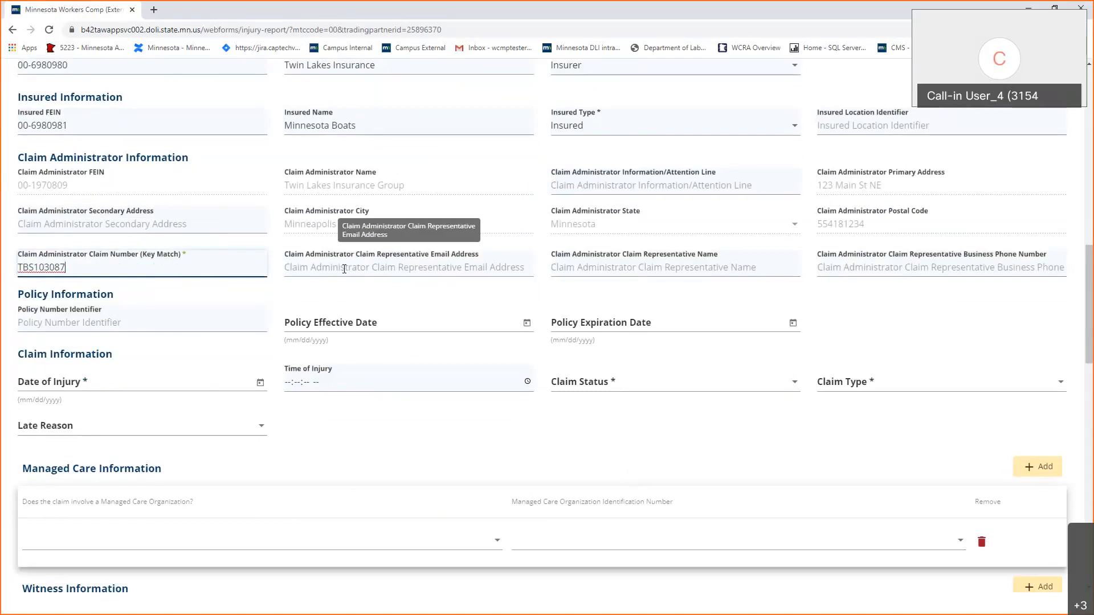
# Enter the policy number, effective date 1/1/2020 and expiration date 12/30/2020.
pyautogui.click(160, 325)
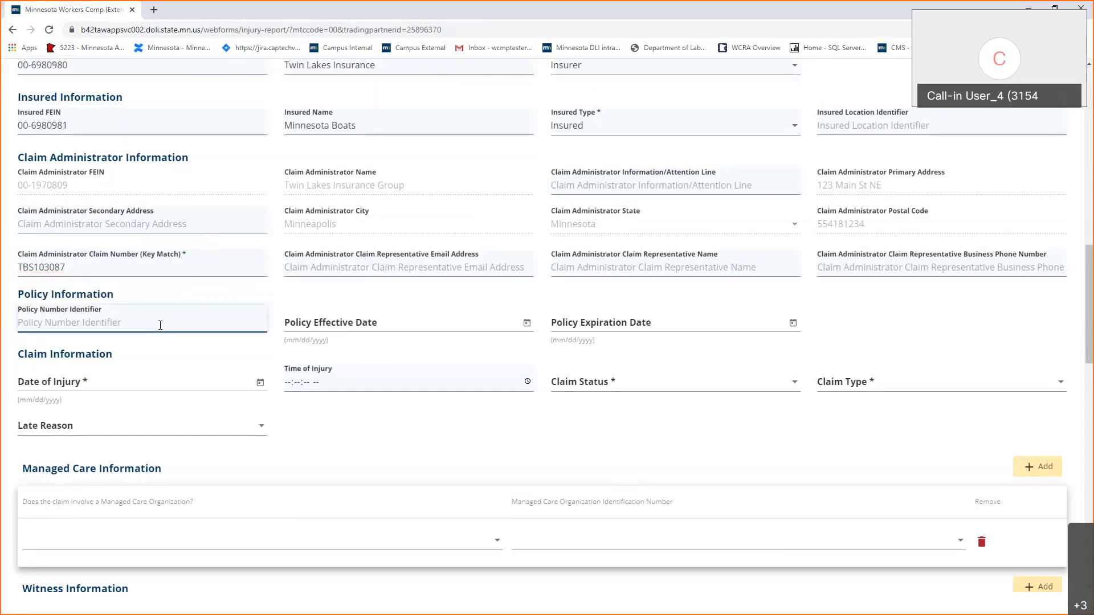
pyautogui.write('WC1234')
pyautogui.click(340, 322)
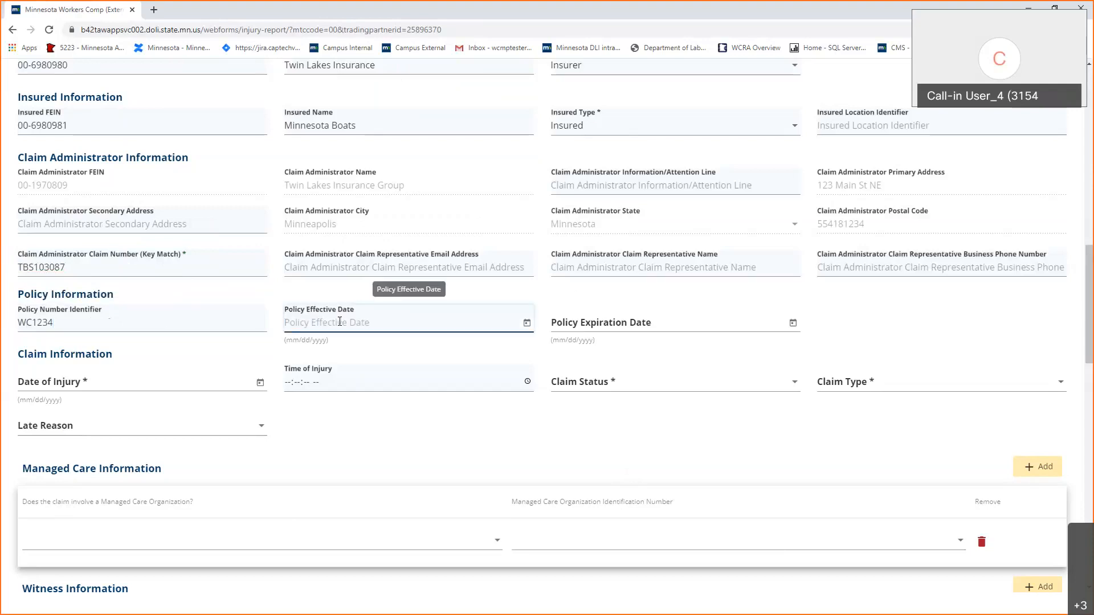
pyautogui.write('1/1/2020')
pyautogui.press('Tab')
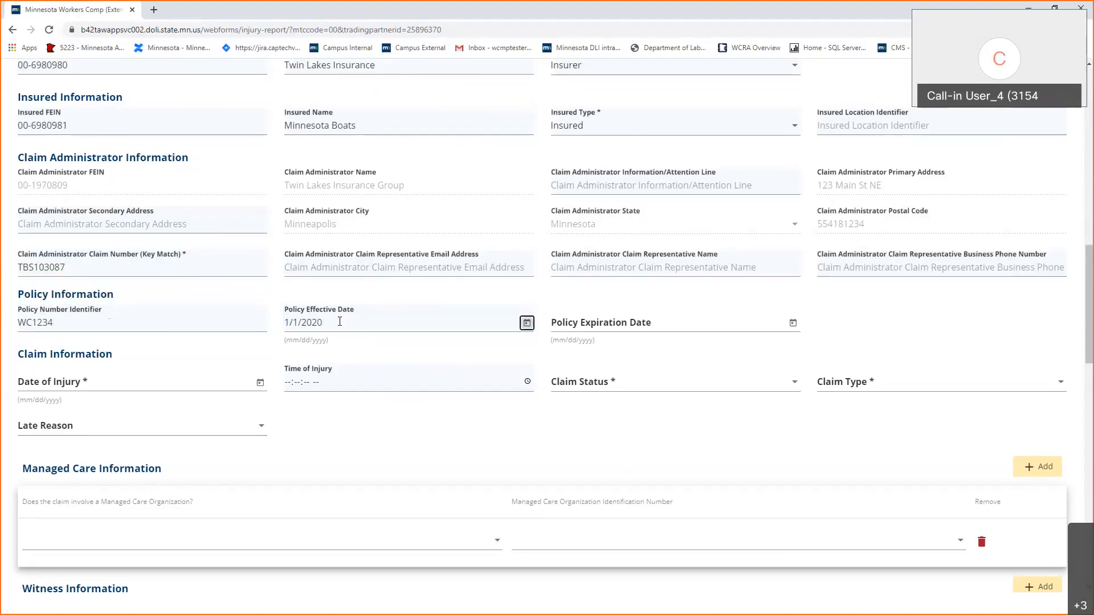
pyautogui.press('Tab')
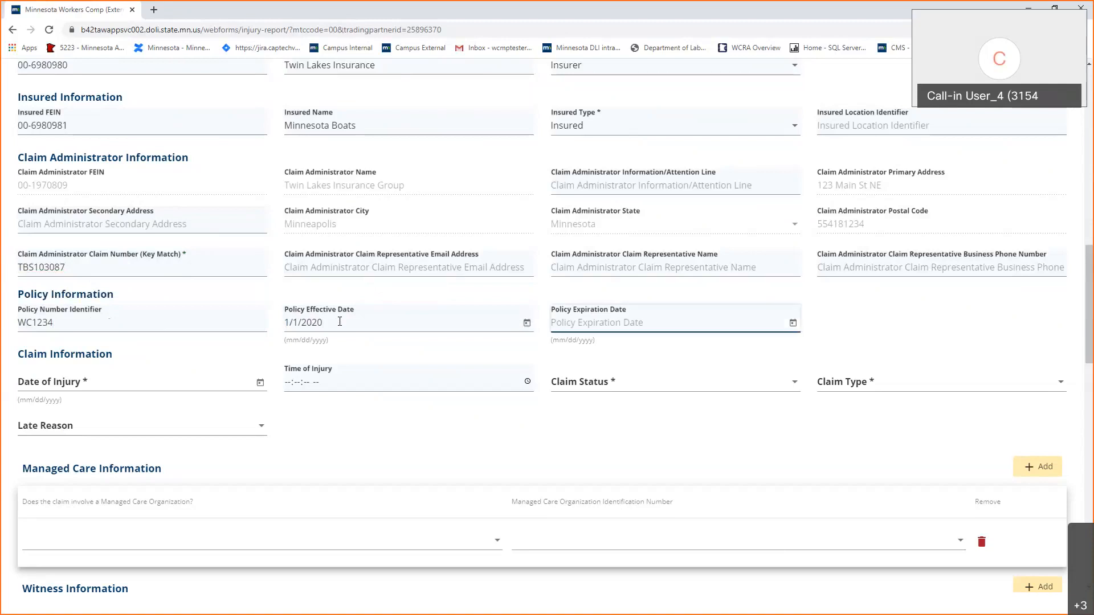
pyautogui.write('12/30/2020')
pyautogui.click(668, 20)
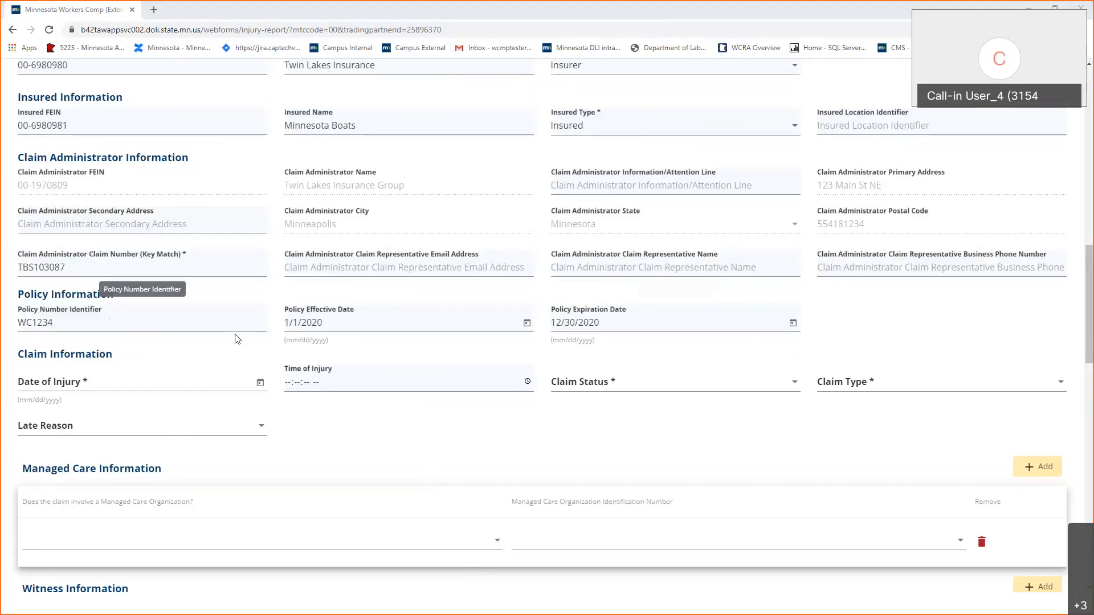
# Enter date of injury 8/1/2020 and set the claim status to Open.
pyautogui.click(247, 381)
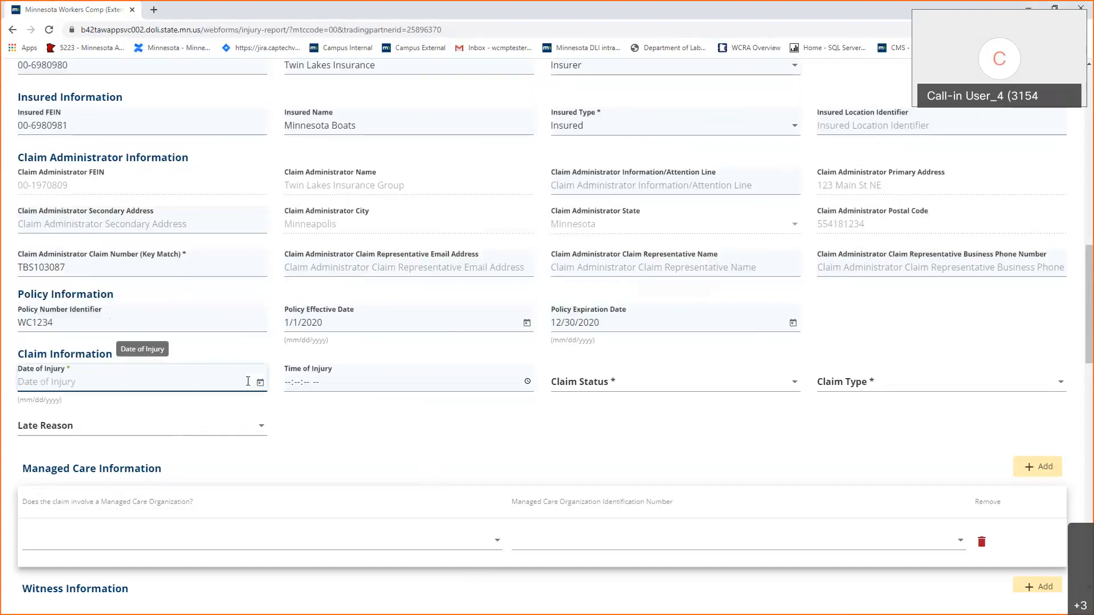
pyautogui.write('8/1/2020')
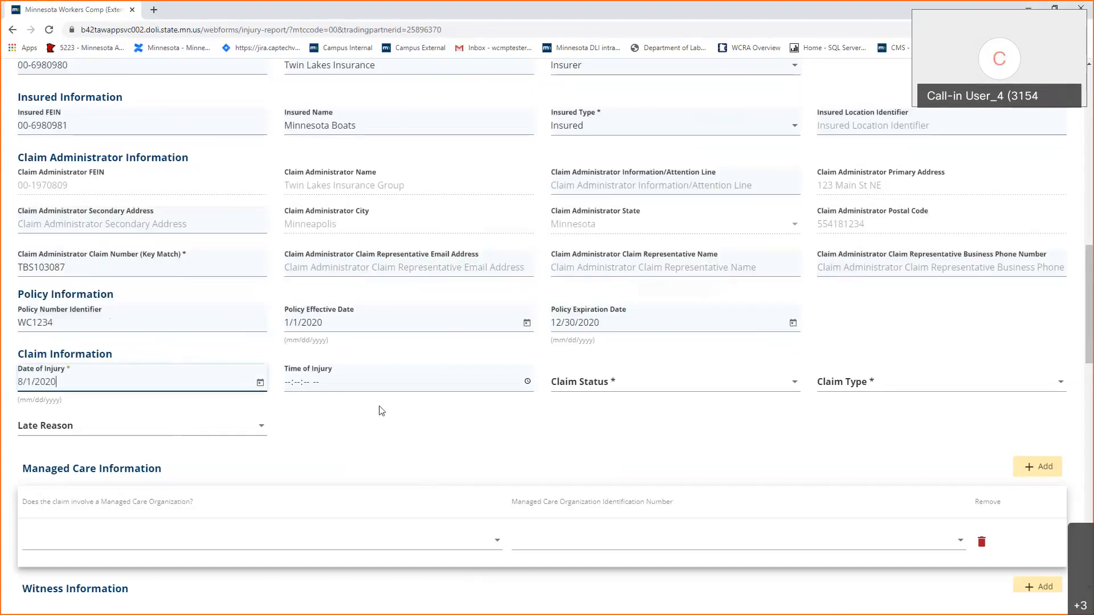
pyautogui.click(619, 381)
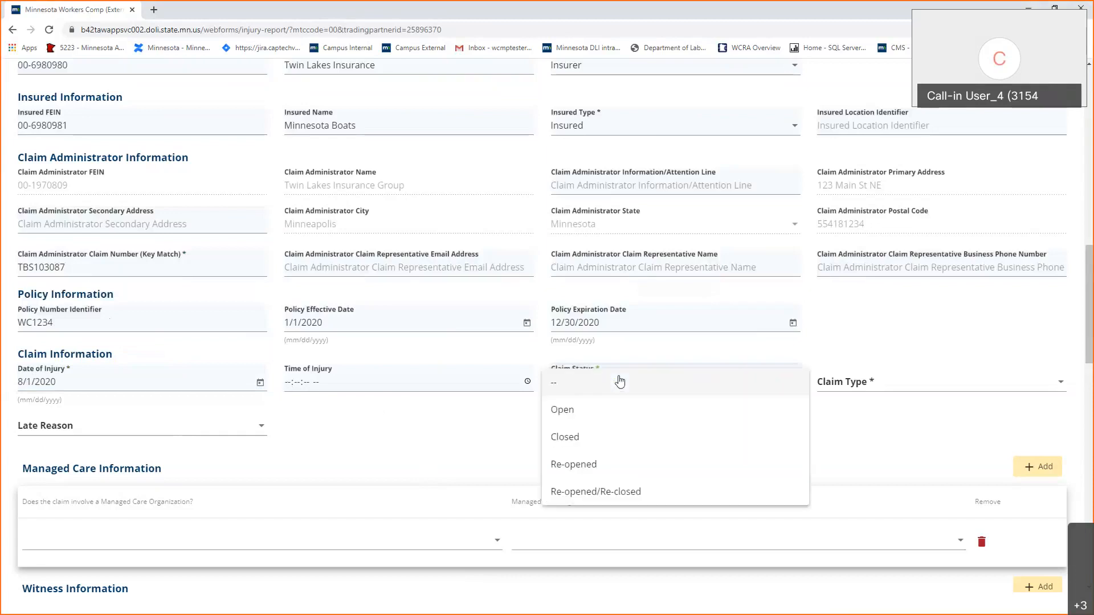
pyautogui.click(622, 410)
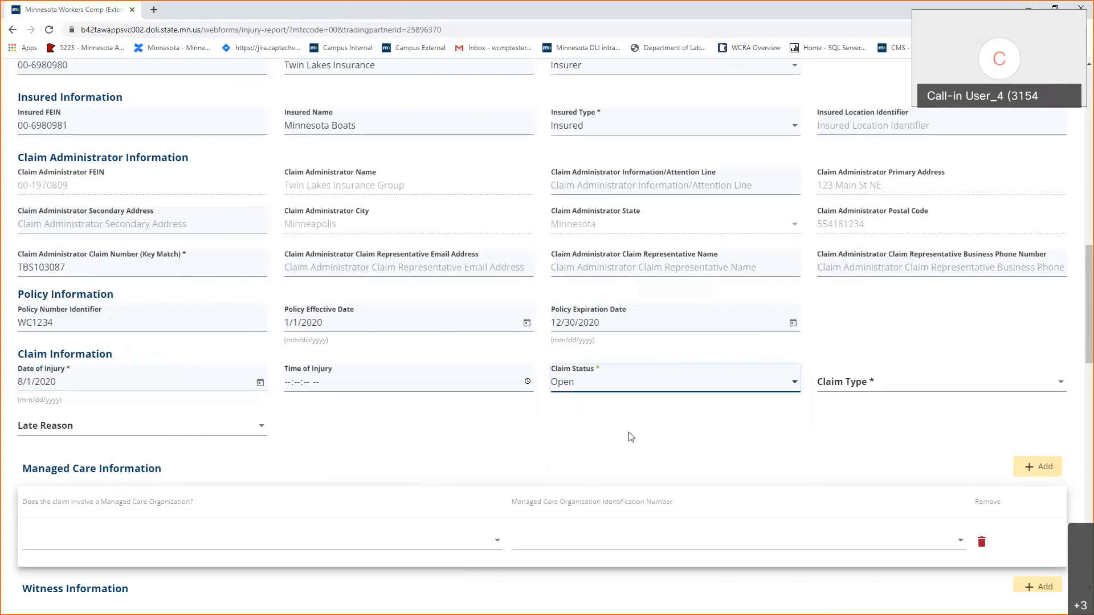
# Choose I: Lost Time Indemnity from the Claim Type list.
pyautogui.click(958, 388)
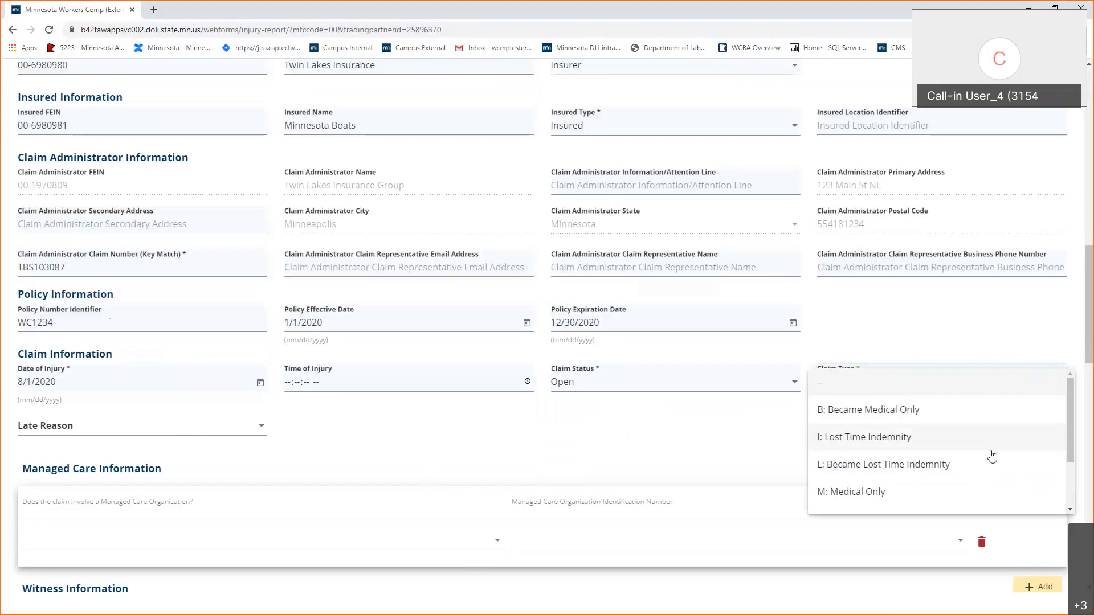
pyautogui.scroll(-2, 992, 456)
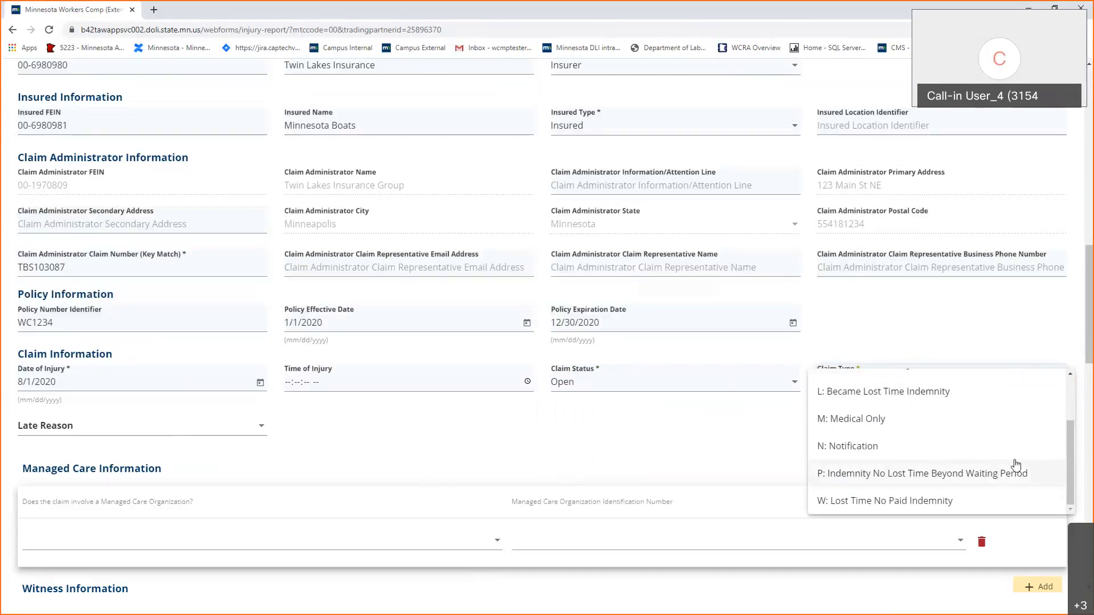
pyautogui.scroll(2, 1017, 501)
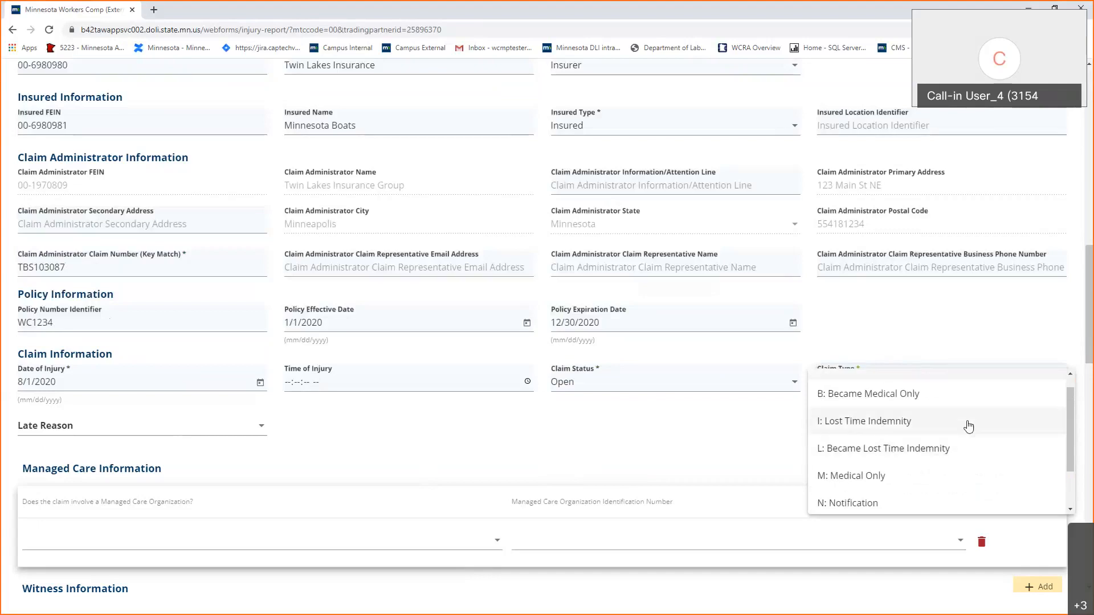
pyautogui.scroll(-2, 968, 426)
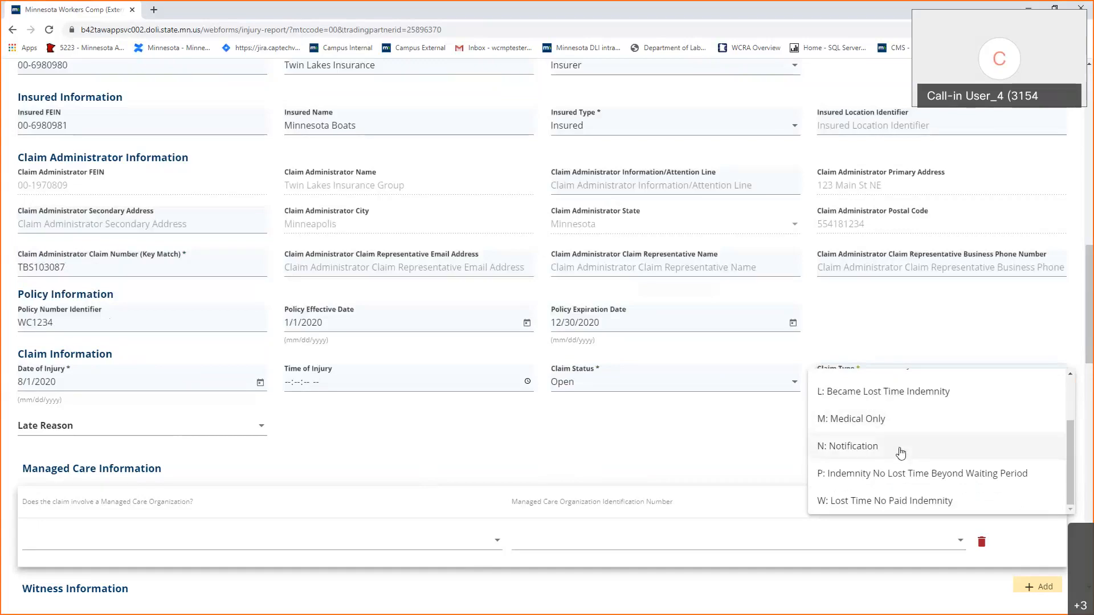
pyautogui.scroll(1, 895, 445)
pyautogui.click(898, 418)
pyautogui.click(898, 423)
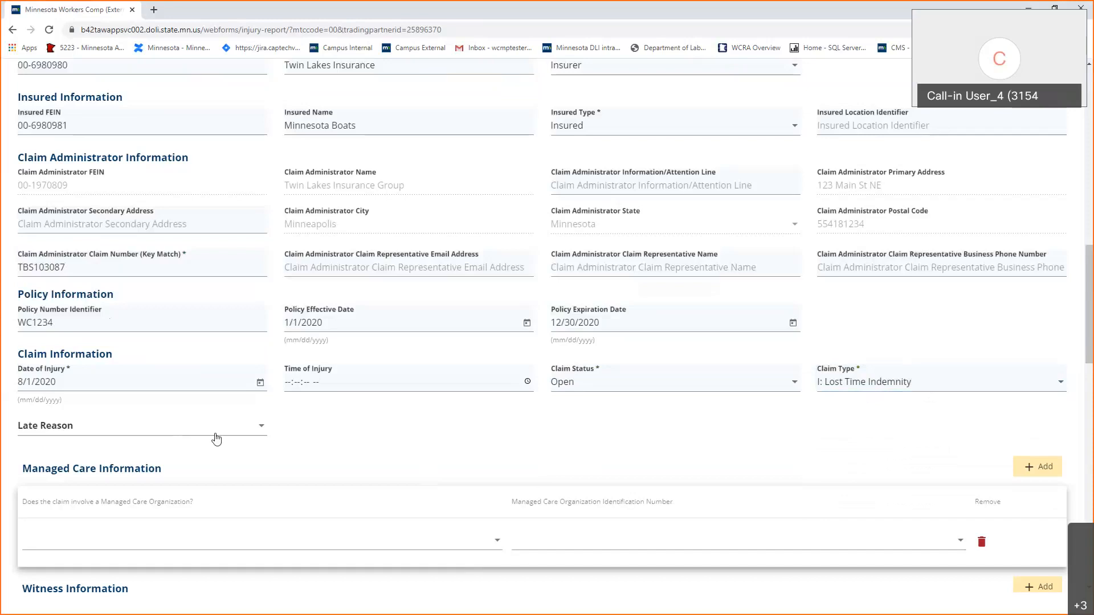
# Set employment status Full Time, hire date 1/1/2011, and wage 1200 paid Weekly.
pyautogui.scroll(-3, 386, 444)
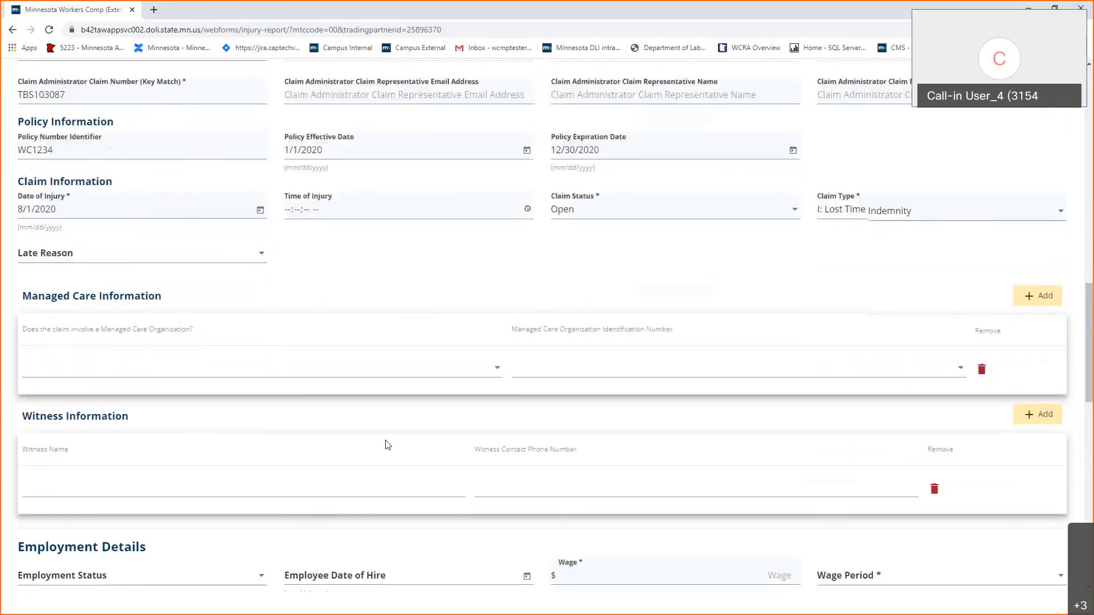
pyautogui.scroll(-1, 386, 444)
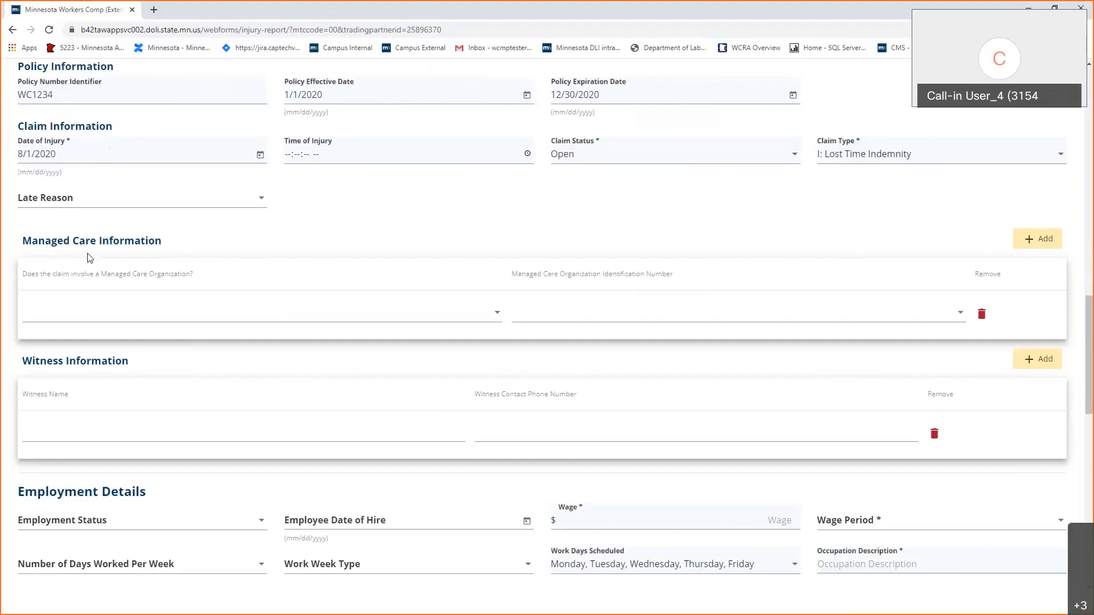
pyautogui.scroll(-1, 101, 305)
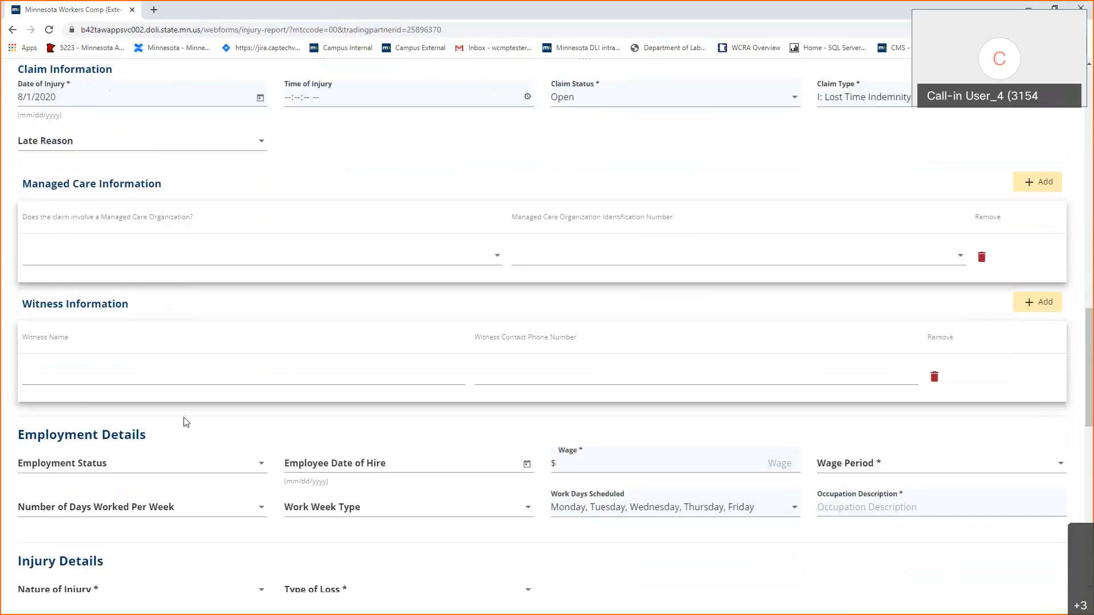
pyautogui.scroll(-1, 183, 402)
pyautogui.scroll(-2, 183, 407)
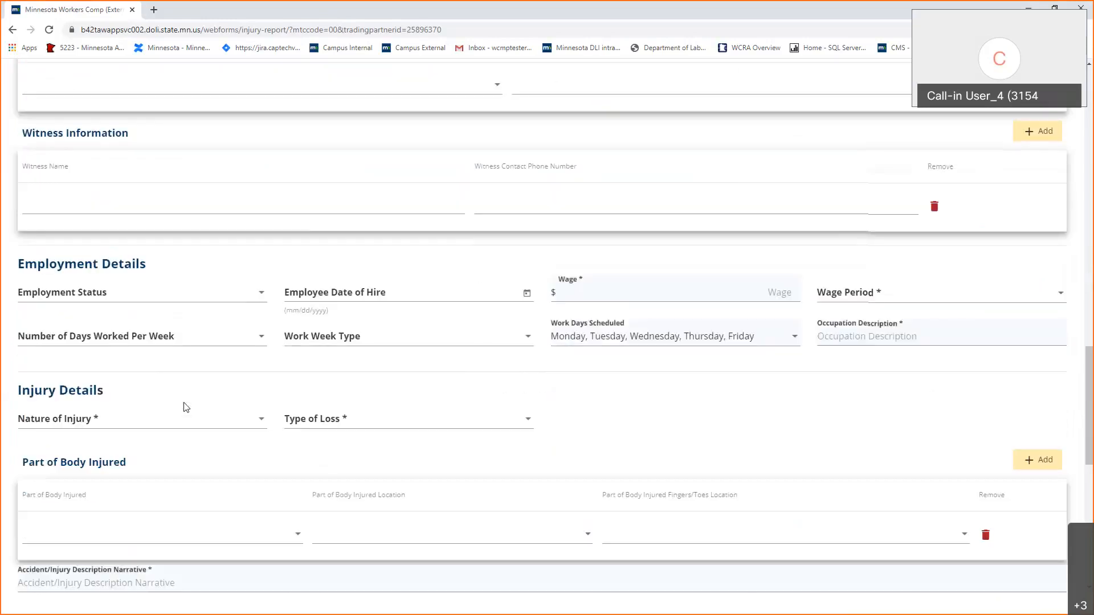
pyautogui.scroll(-1, 183, 407)
pyautogui.click(156, 241)
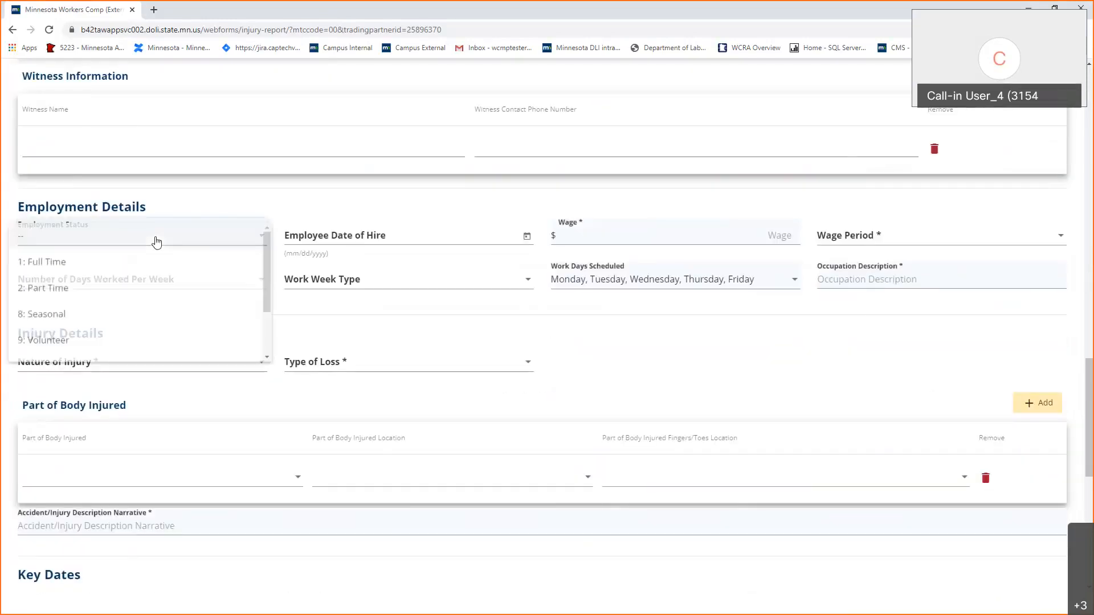
pyautogui.click(156, 269)
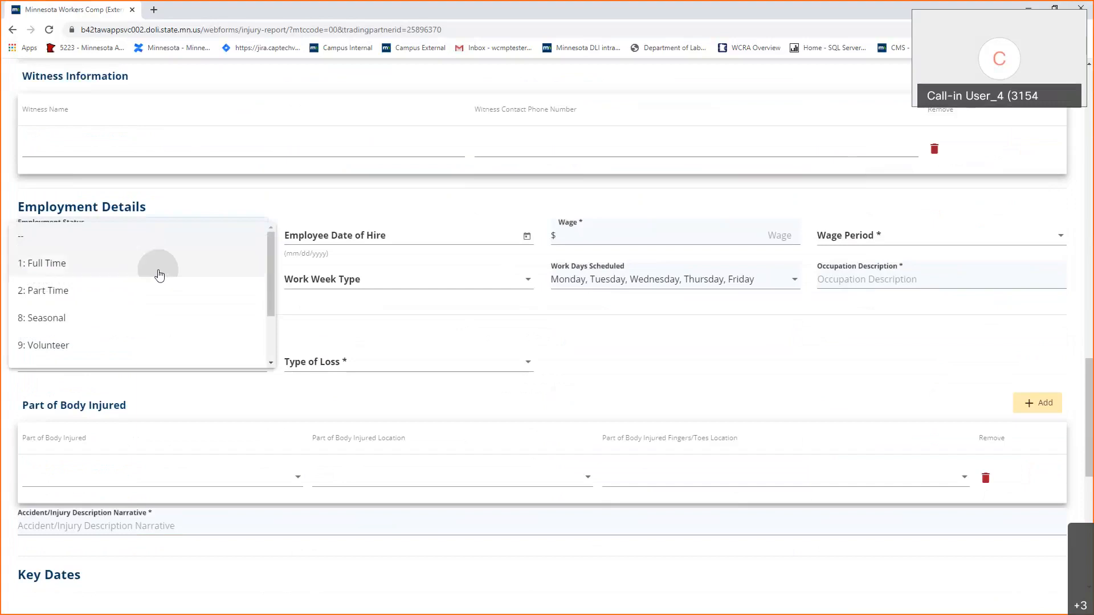
pyautogui.click(383, 235)
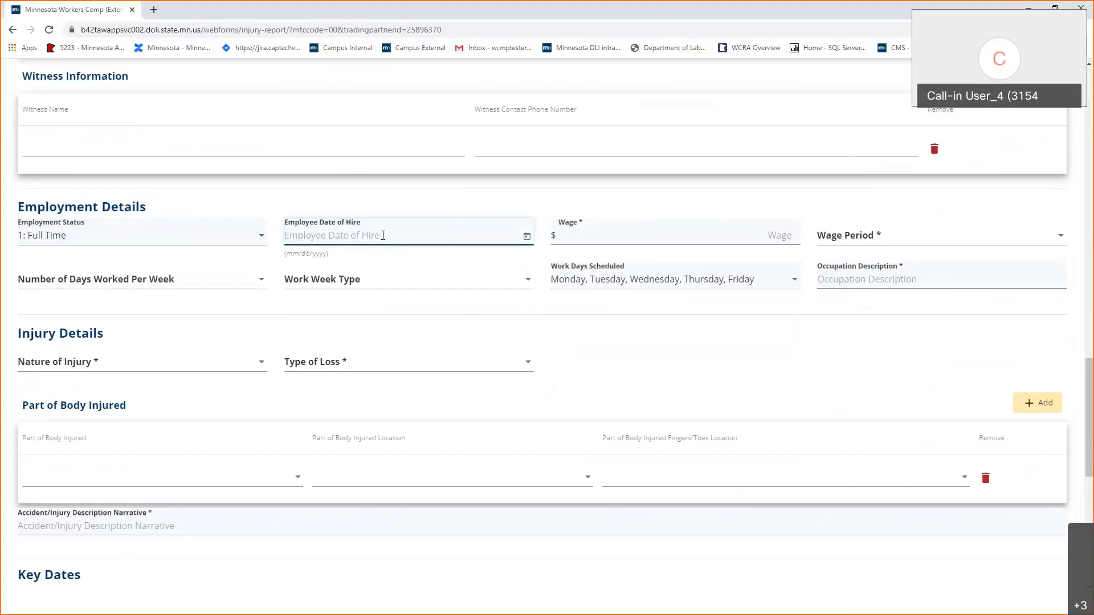
pyautogui.write('1/1/2011')
pyautogui.press('Tab')
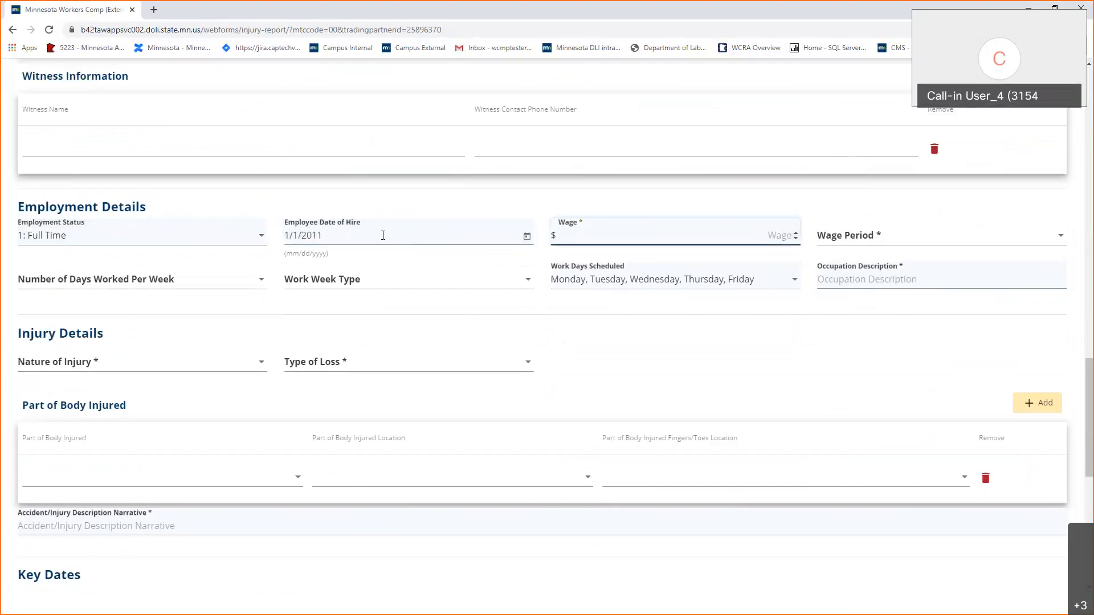
pyautogui.write('1200')
pyautogui.press('Tab')
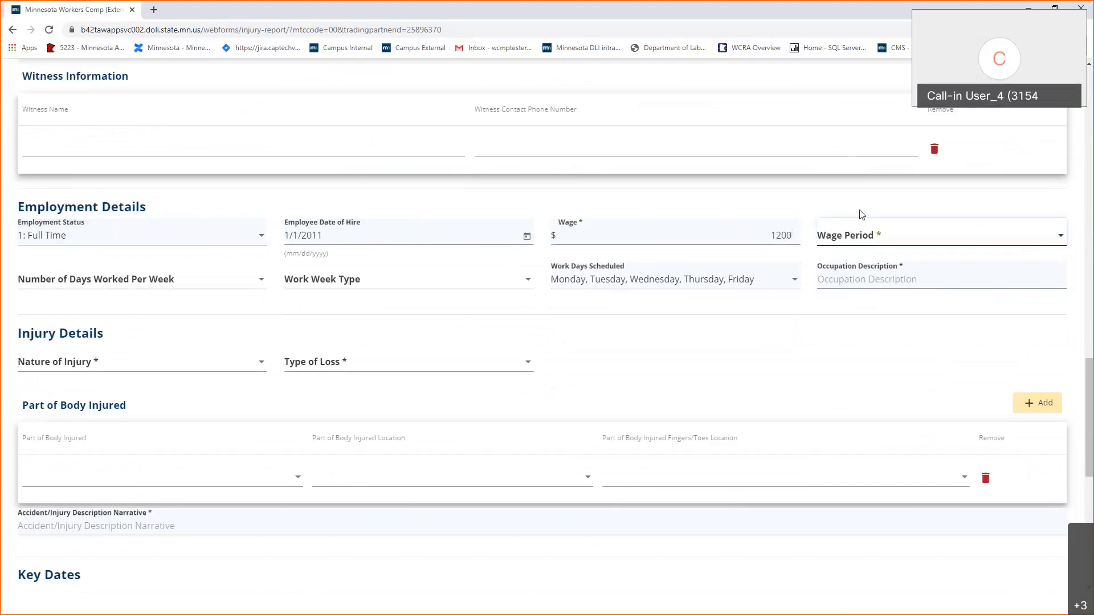
pyautogui.click(851, 244)
pyautogui.click(851, 265)
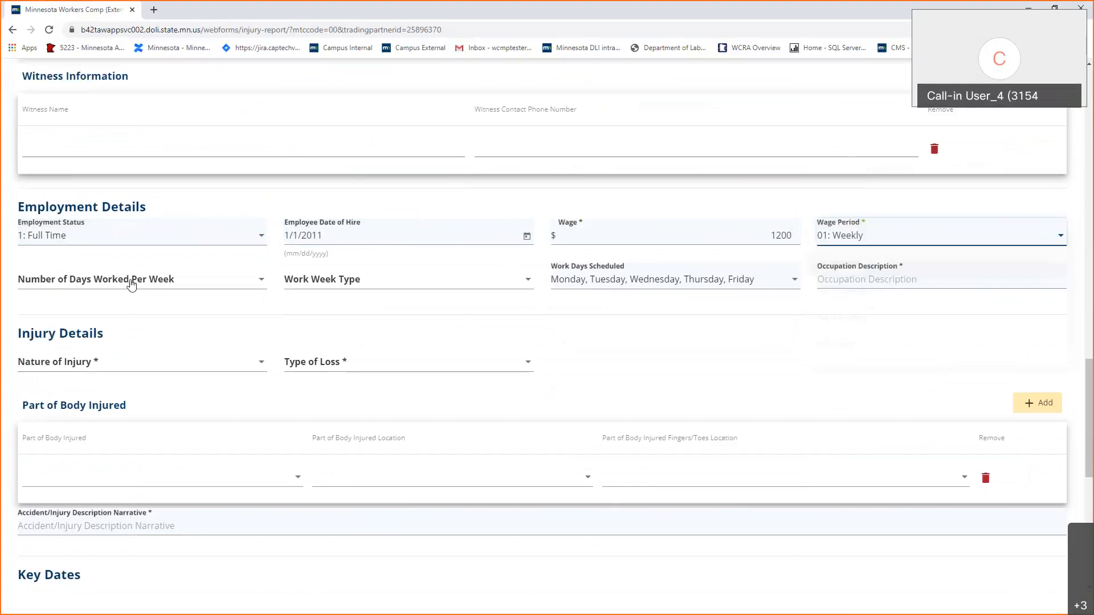
# Set 5 days worked per week, Standard Work Week, and occupation description Worker.
pyautogui.click(140, 282)
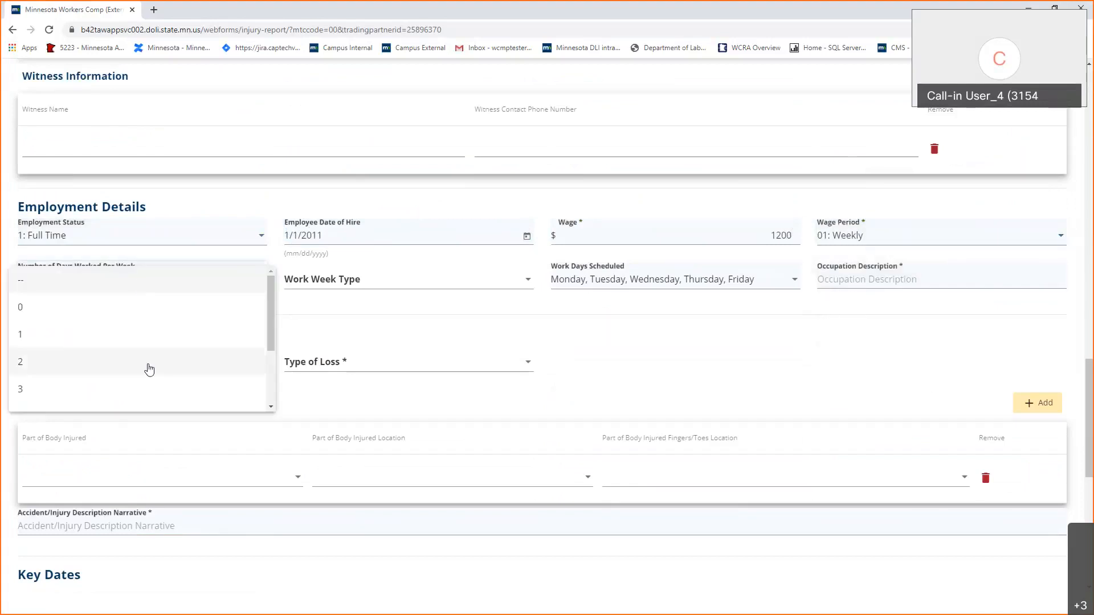
pyautogui.scroll(-1, 139, 391)
pyautogui.click(136, 391)
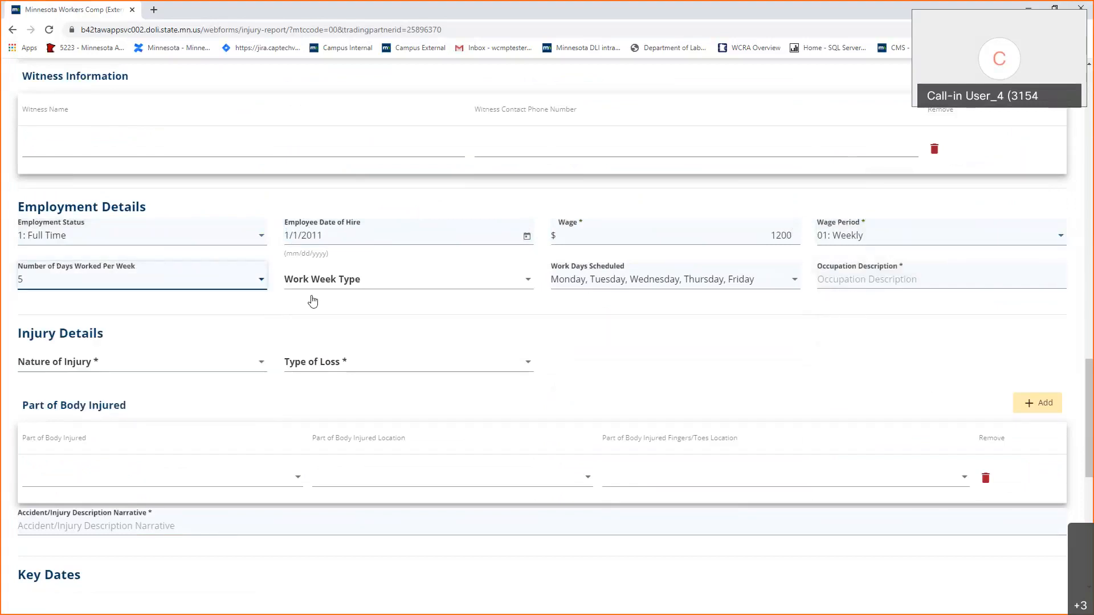
pyautogui.click(447, 280)
pyautogui.click(444, 342)
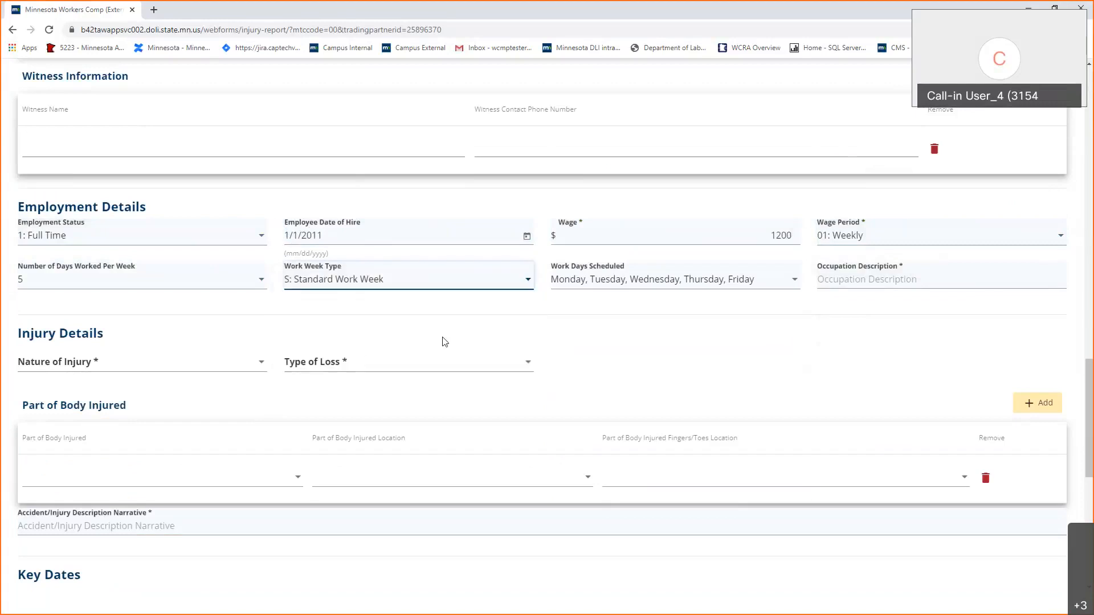
pyautogui.click(835, 278)
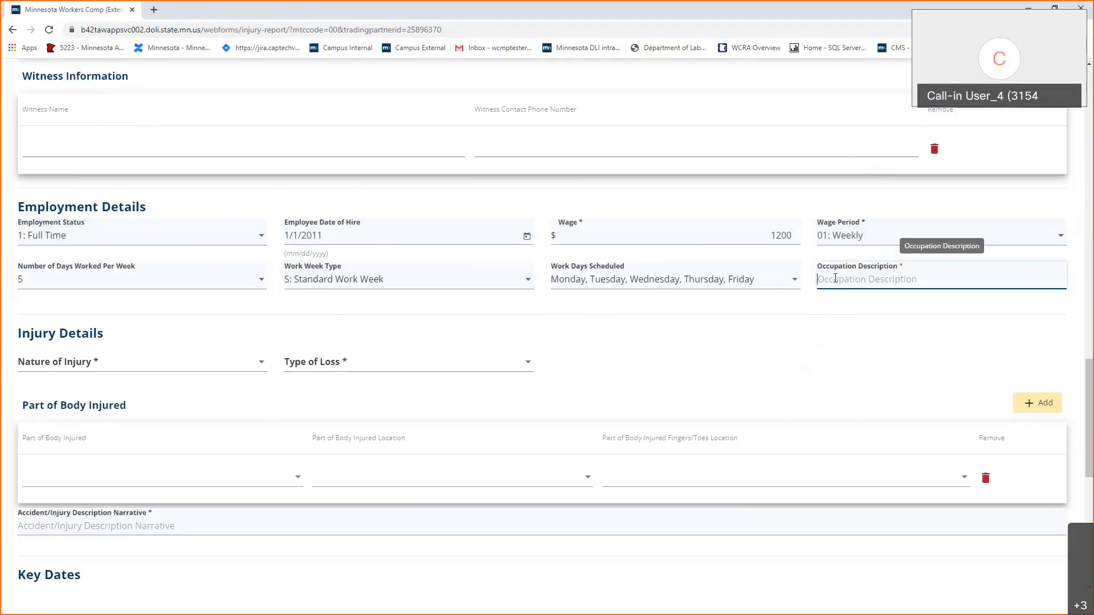
pyautogui.write('Worker')
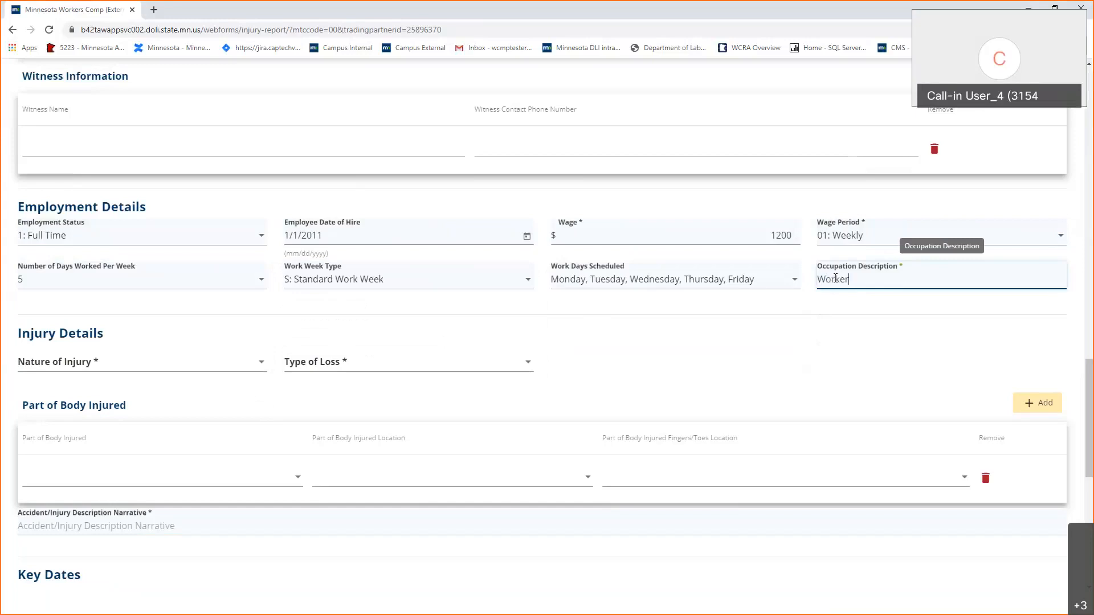
pyautogui.click(973, 369)
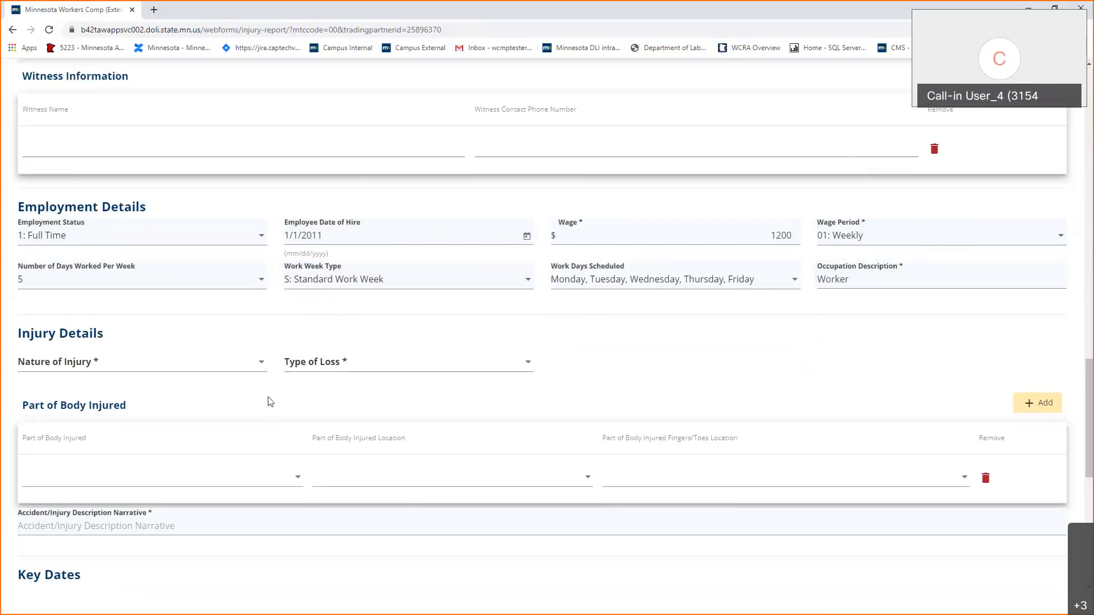
# Set Nature of Injury to 04: Burn and Type of Loss to 01: Traumatic Injury.
pyautogui.click(169, 367)
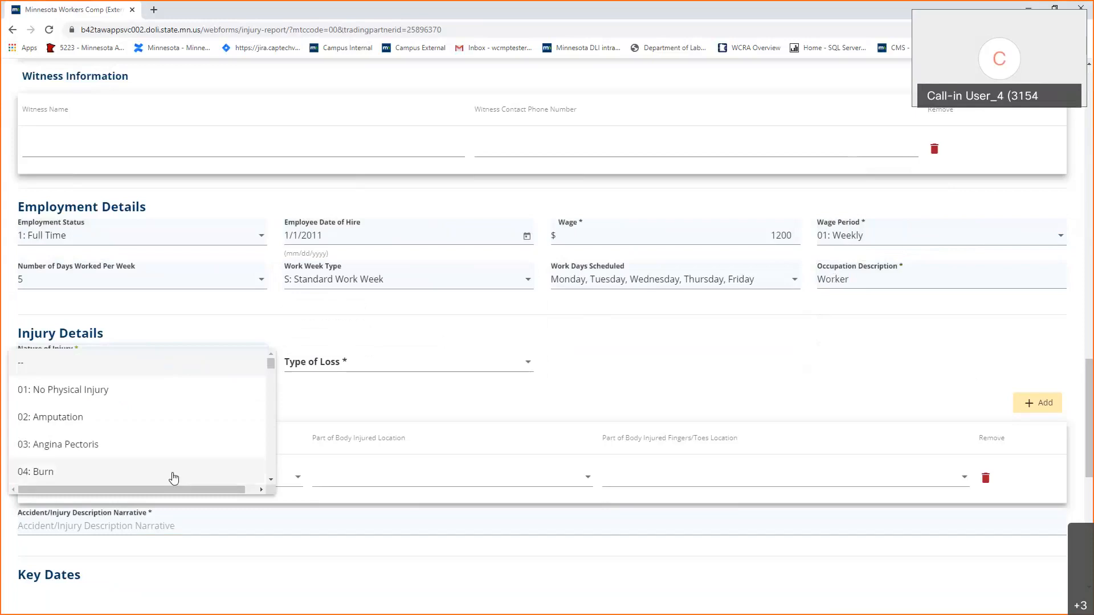
pyautogui.click(428, 365)
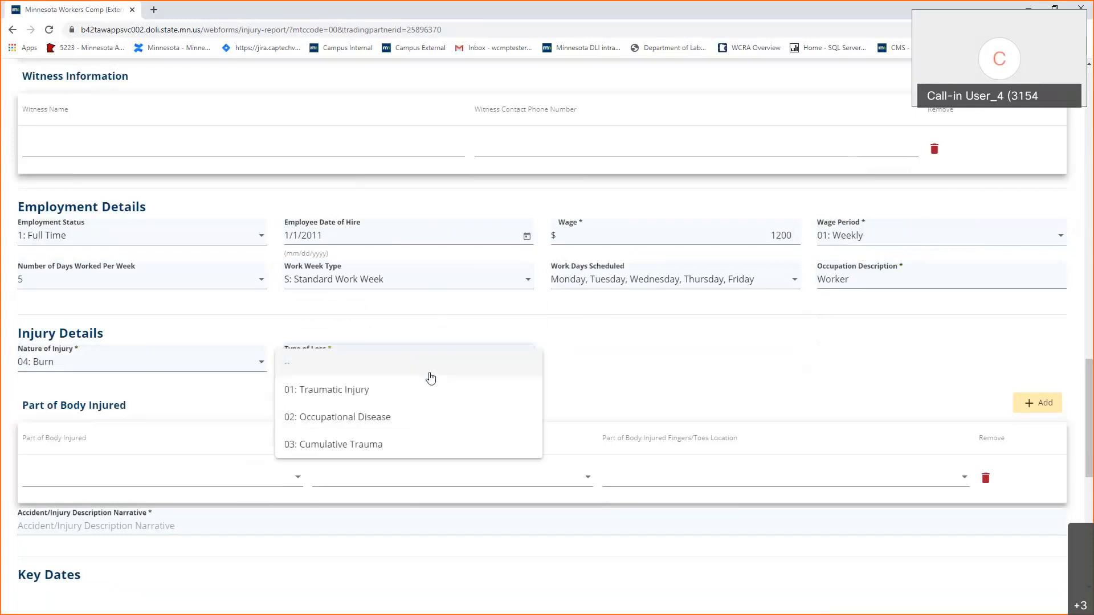
pyautogui.click(431, 389)
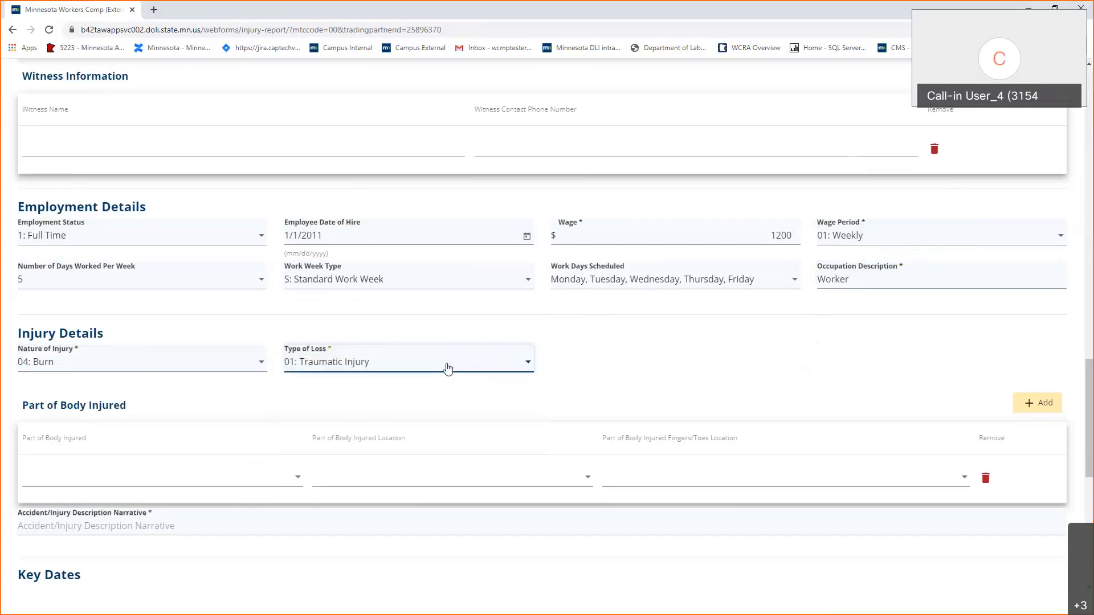
pyautogui.click(448, 365)
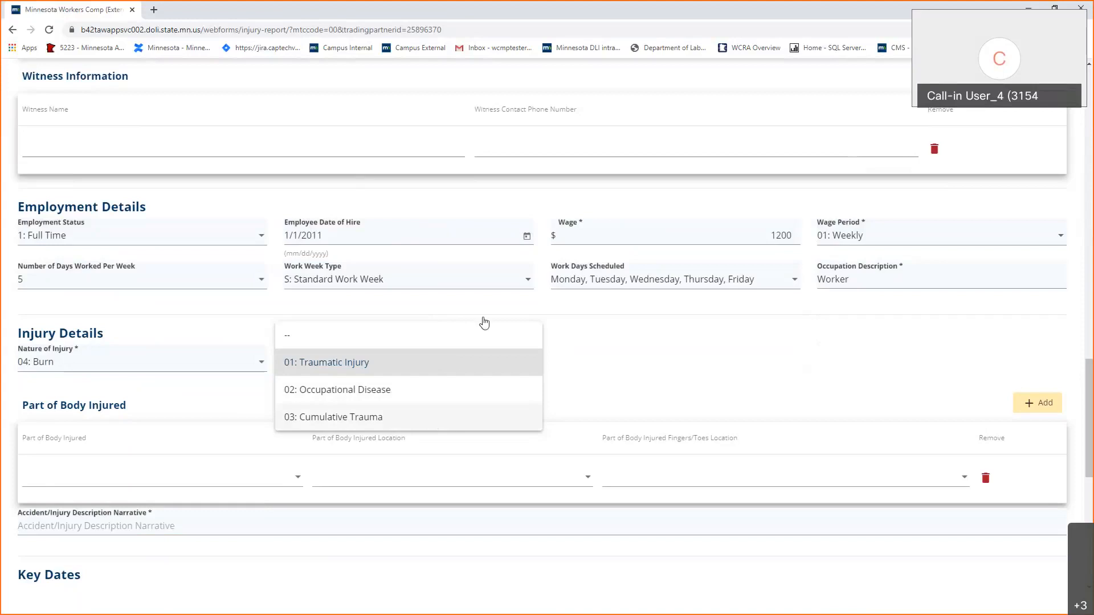
pyautogui.click(492, 361)
pyautogui.click(729, 354)
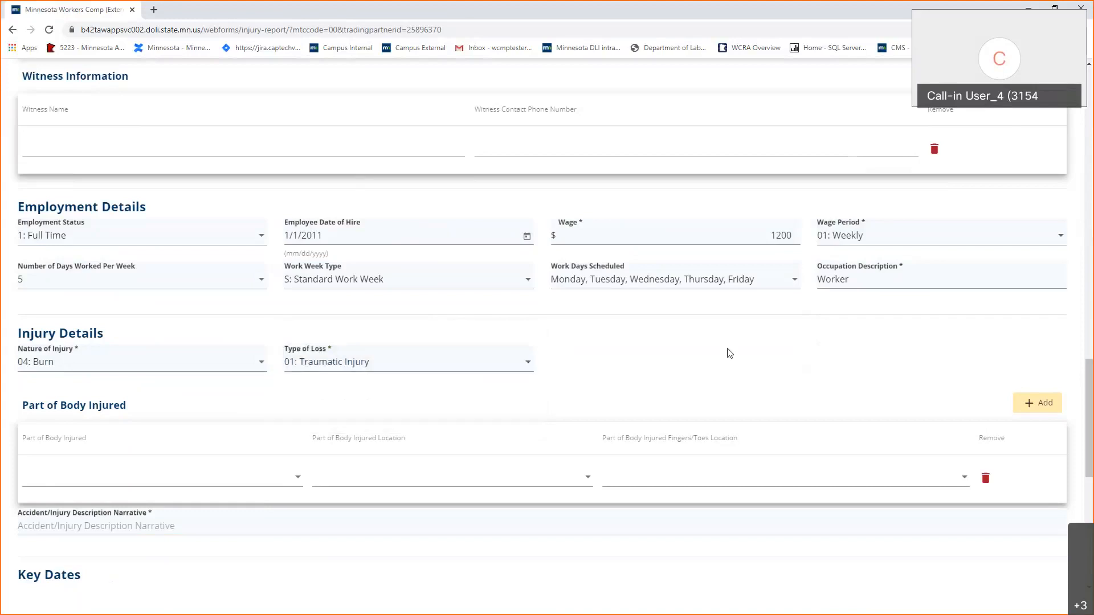
pyautogui.scroll(-1, 729, 353)
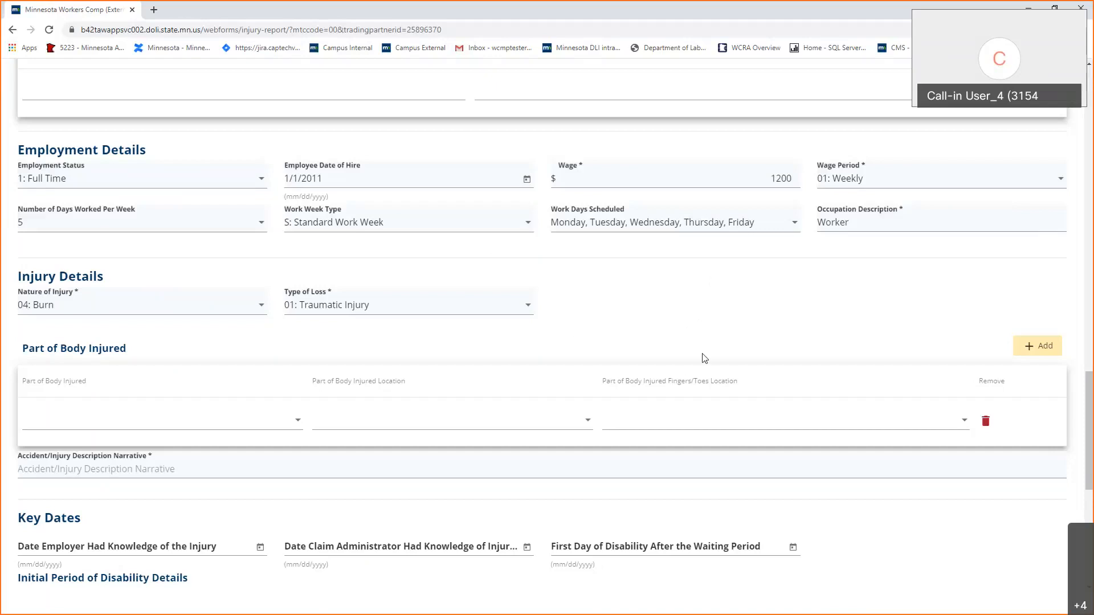
pyautogui.scroll(-1, 573, 334)
pyautogui.scroll(-1, 573, 334)
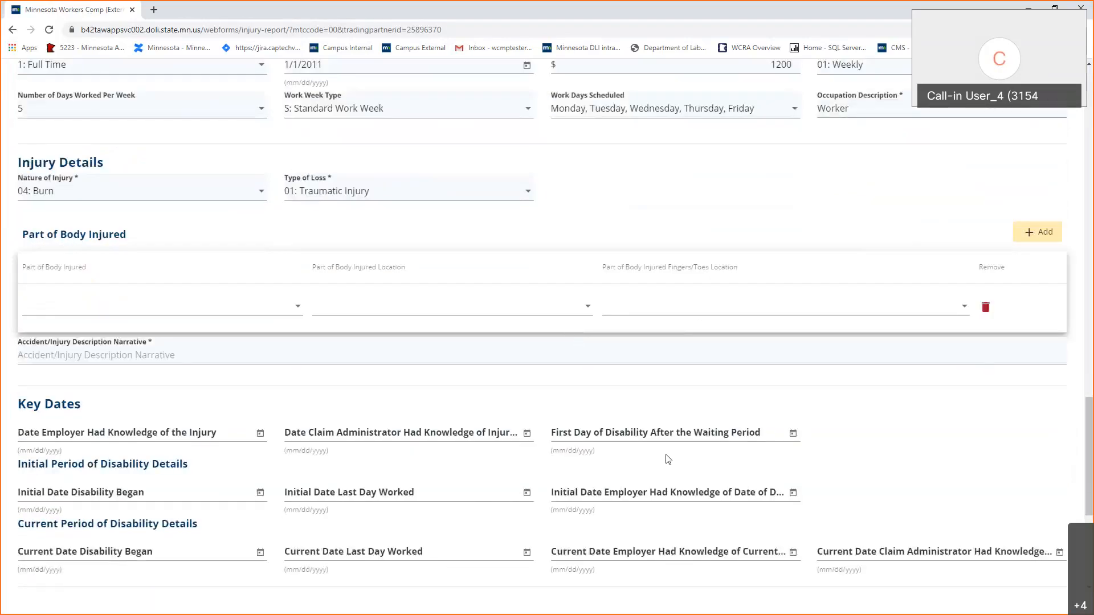
# Record the injured body part as 34: Wrist with location R: Right.
pyautogui.click(181, 309)
pyautogui.scroll(-3, 177, 361)
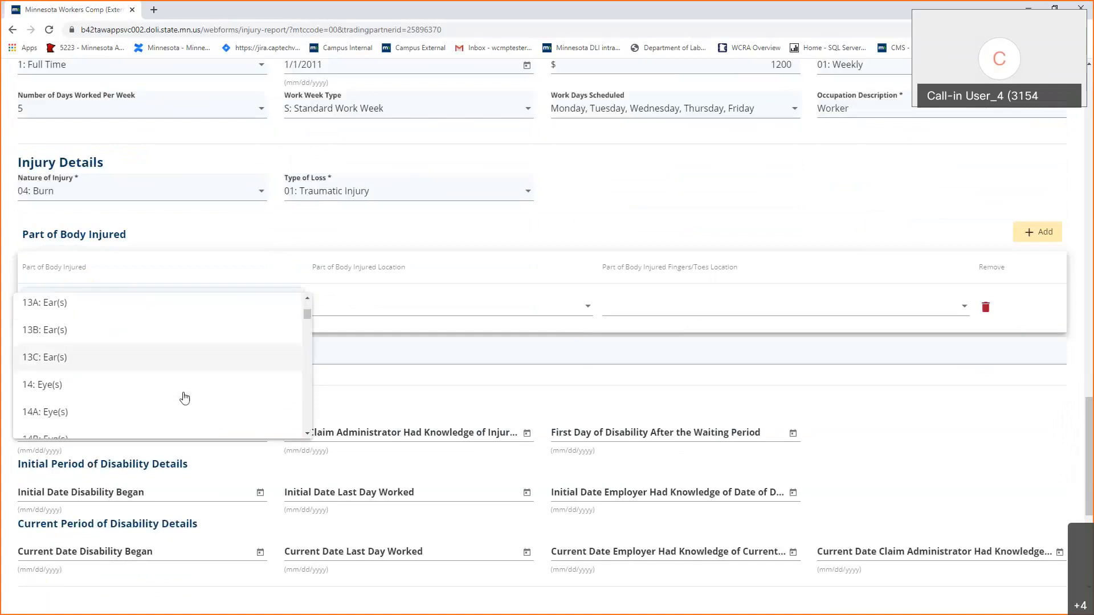
pyautogui.scroll(-1, 176, 421)
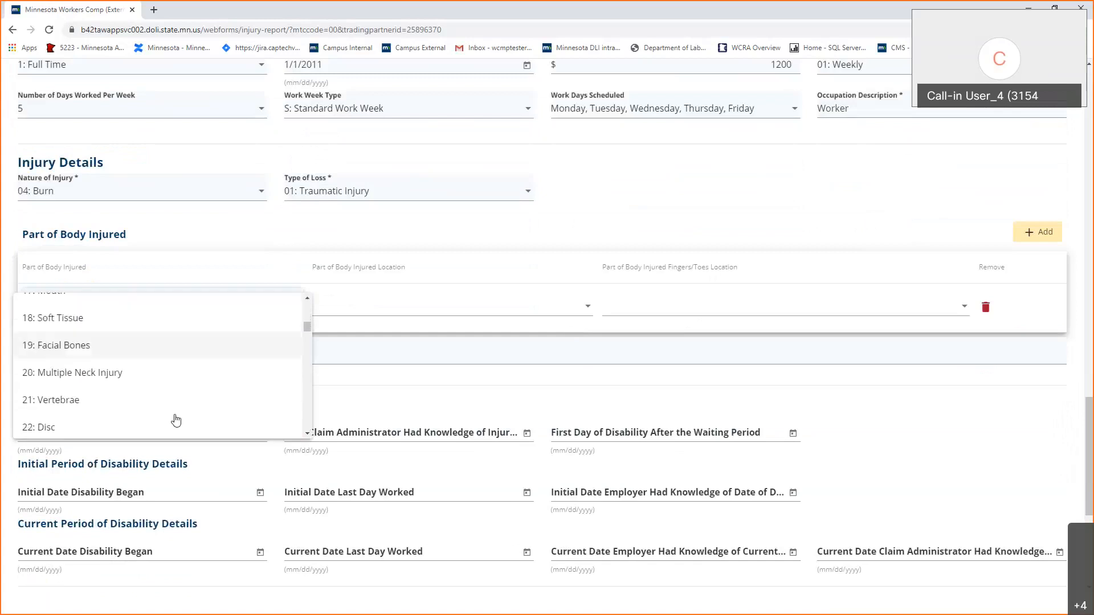
pyautogui.scroll(-2, 176, 420)
pyautogui.scroll(-4, 138, 401)
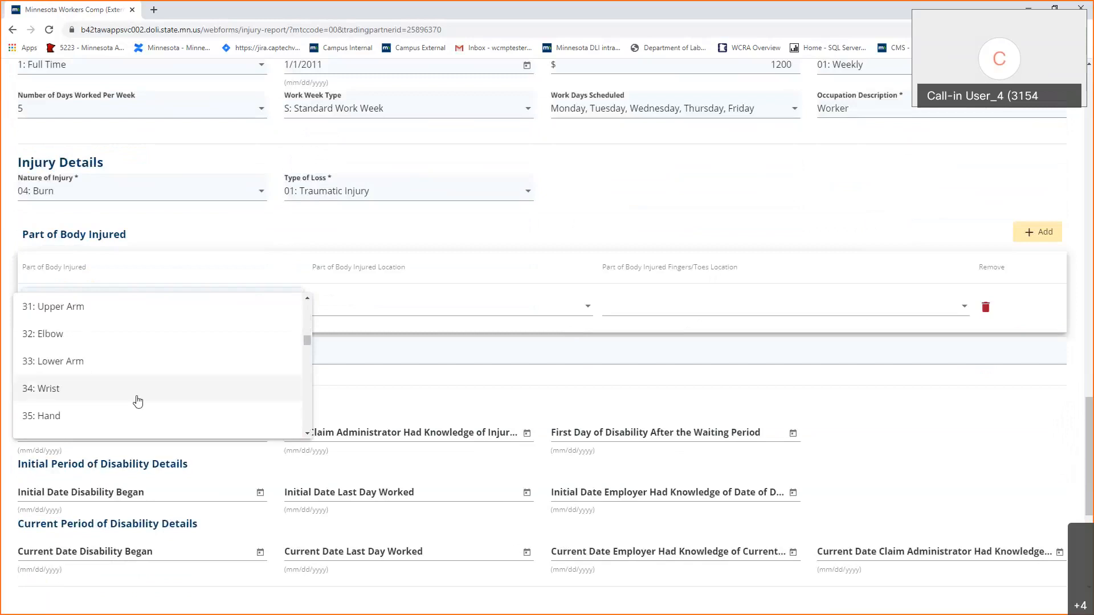
pyautogui.click(138, 402)
pyautogui.click(419, 305)
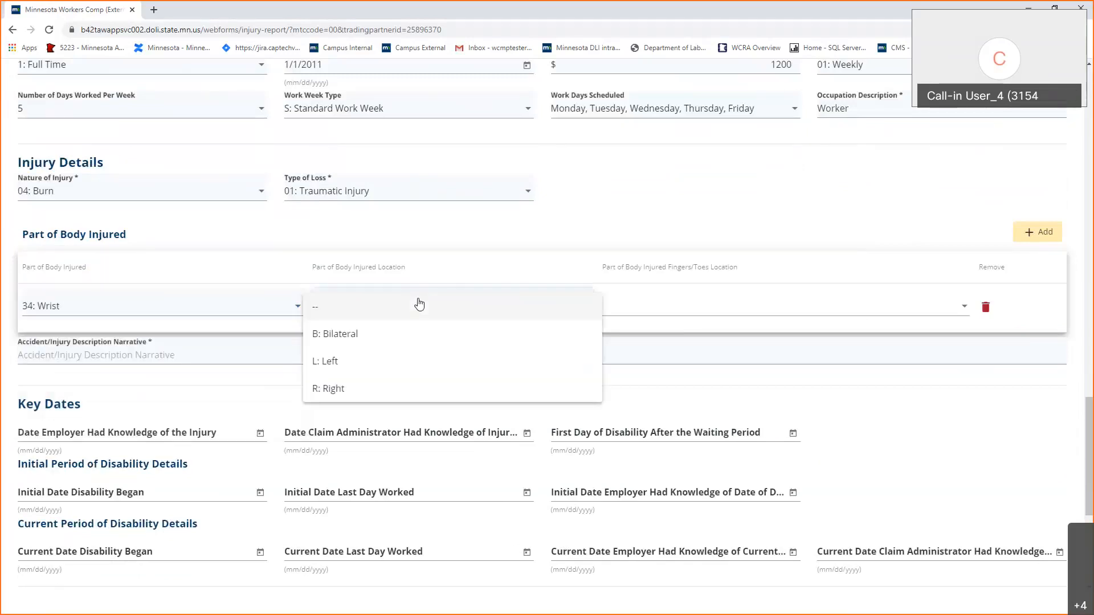
pyautogui.click(450, 390)
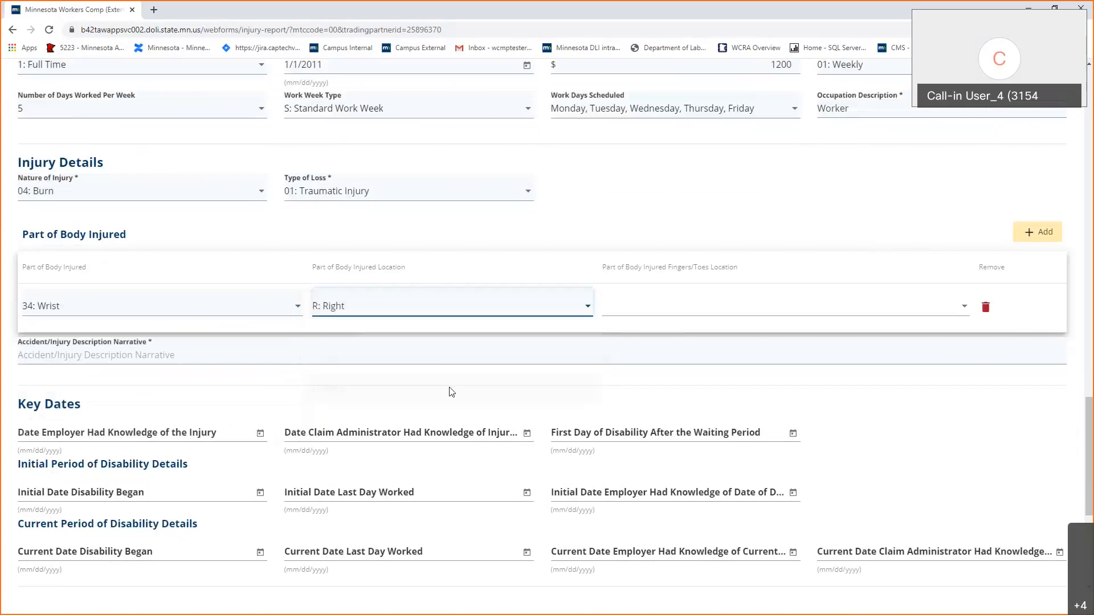
pyautogui.click(195, 358)
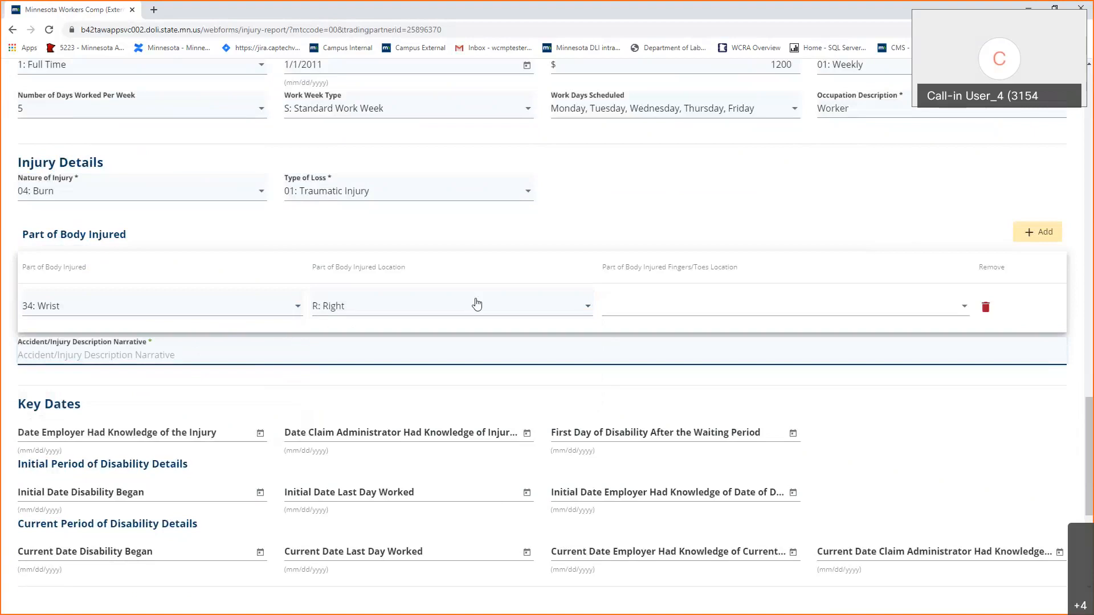
# Enter the accident narrative 'Was assisting customer and burned wrist on boat motor.'.
pyautogui.write('Was ')
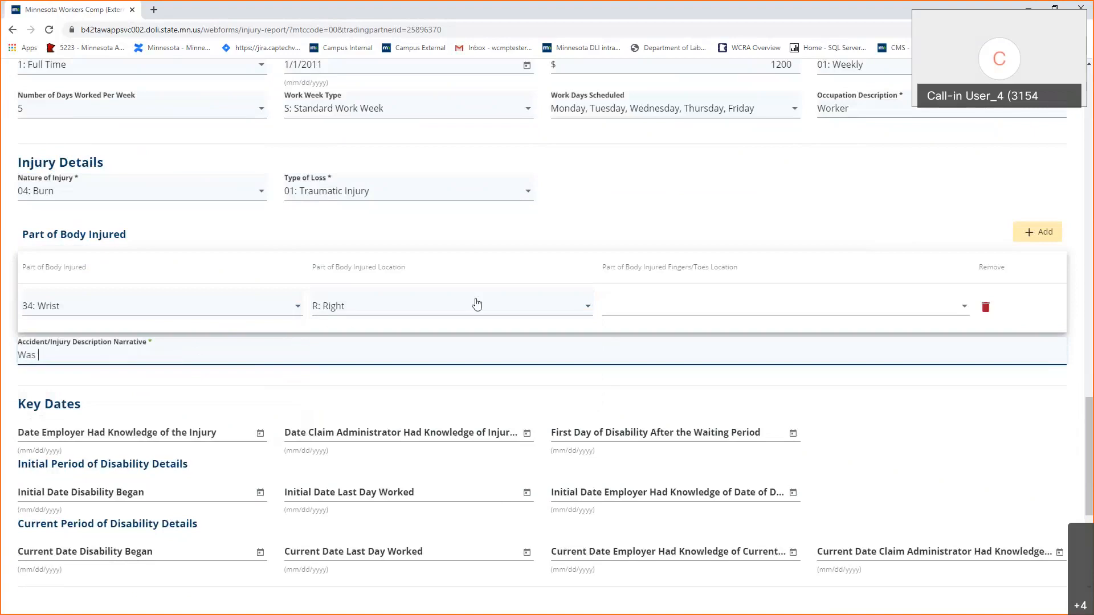
pyautogui.write('assisting customer and burned wrist on boat')
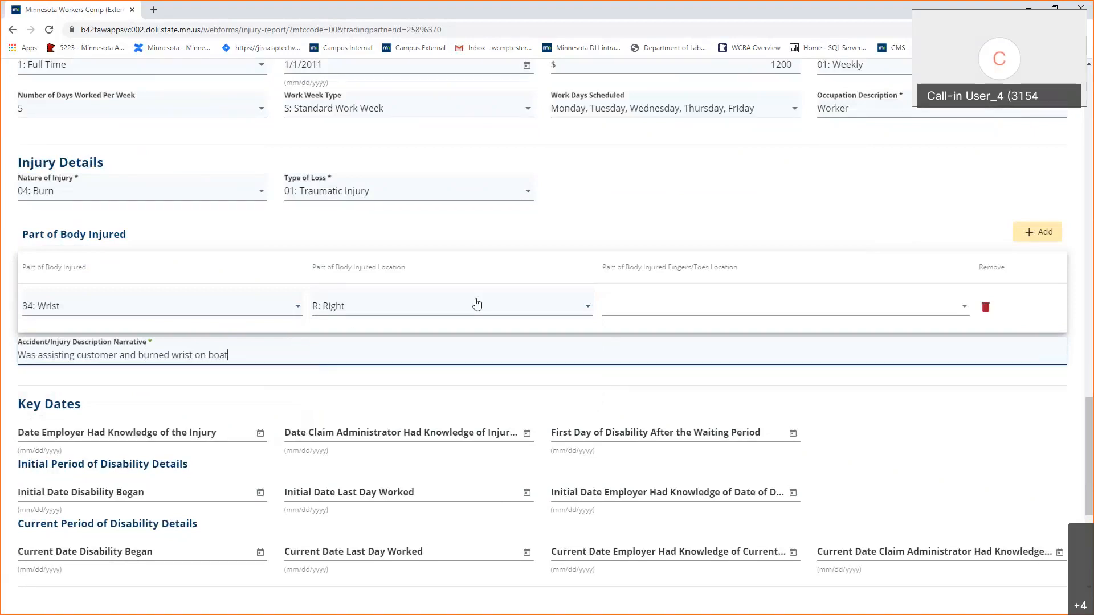
pyautogui.write(' motor.')
pyautogui.scroll(-4, 376, 403)
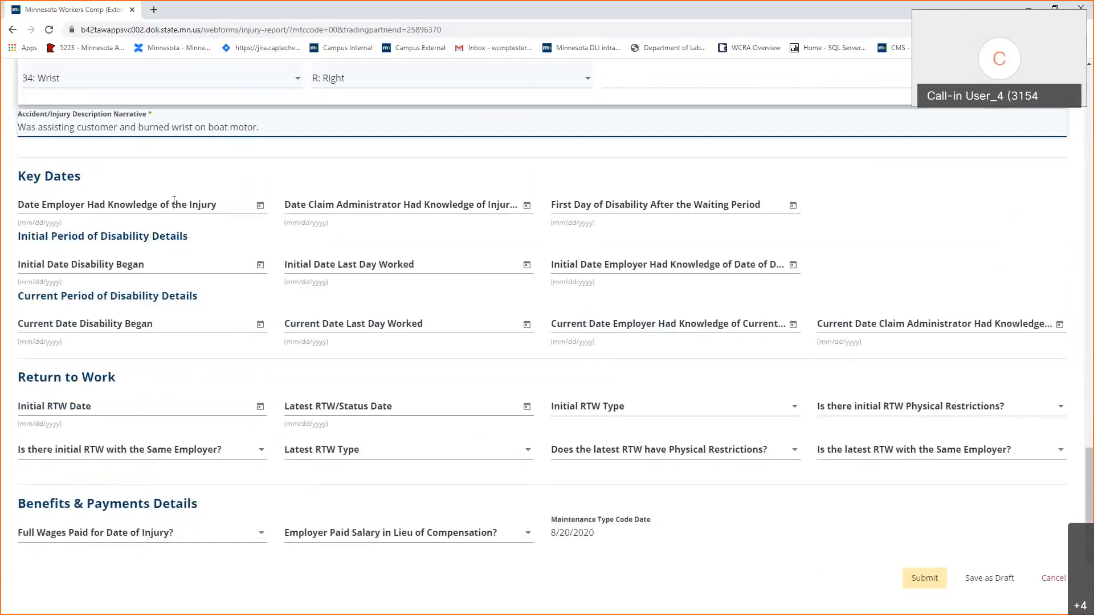
pyautogui.click(174, 200)
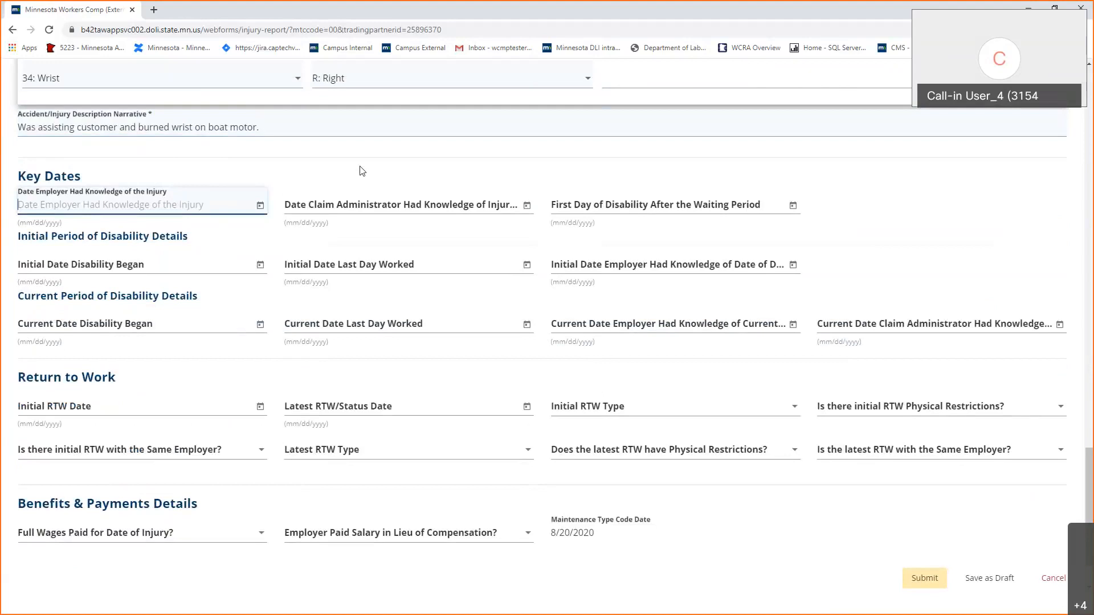
# Enter employer knowledge date 8/1/2020 and claim administrator knowledge date 8/3/2020.
pyautogui.write('8/1/2020')
pyautogui.press('Tab')
pyautogui.press('Tab')
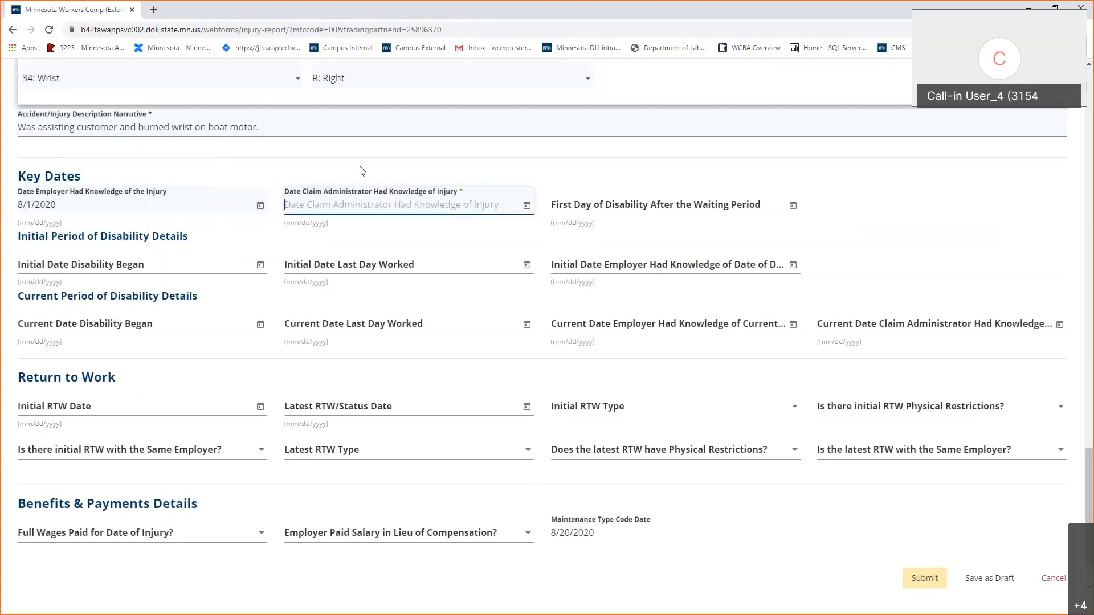
pyautogui.write('8/')
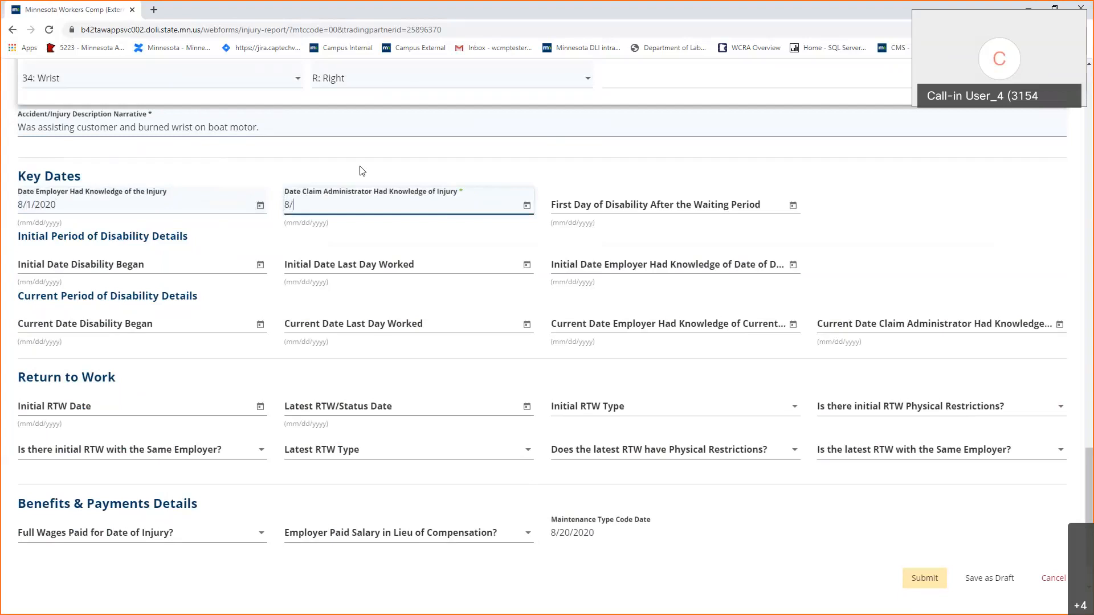
pyautogui.write('3/2020')
pyautogui.press('Tab')
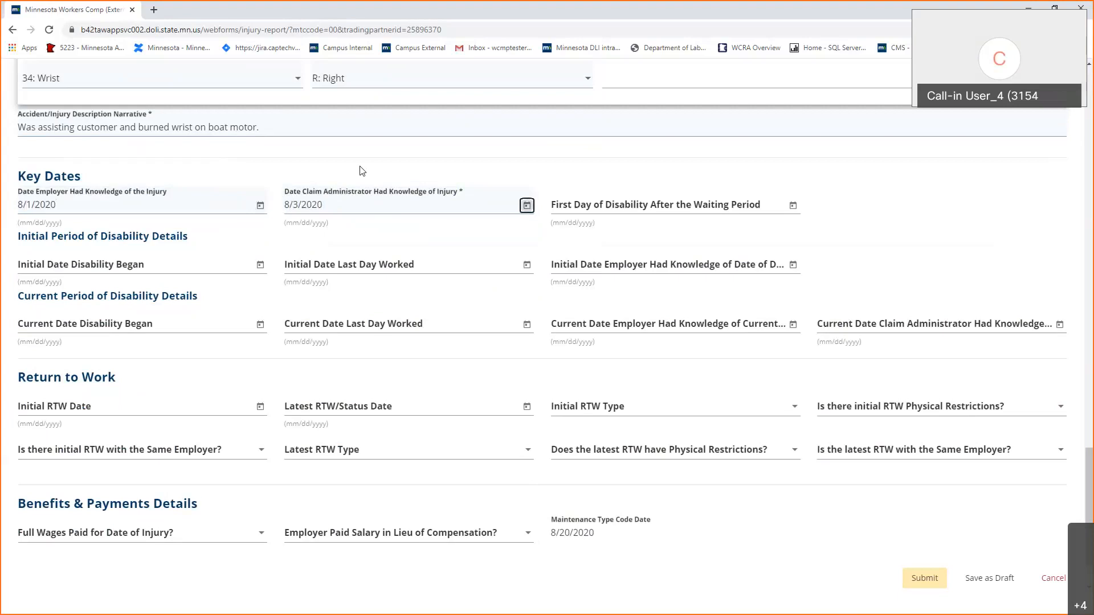
pyautogui.press('Tab')
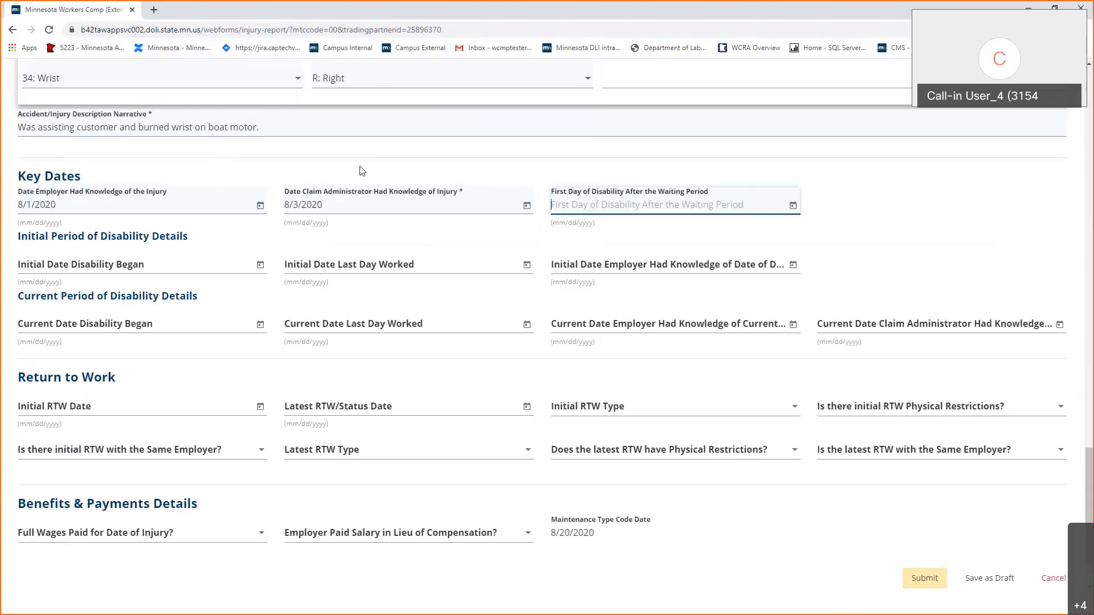
# Enter Initial Date Disability Began 8/1/2020 and first day after waiting period 8/4/2020.
pyautogui.click(149, 277)
pyautogui.click(149, 268)
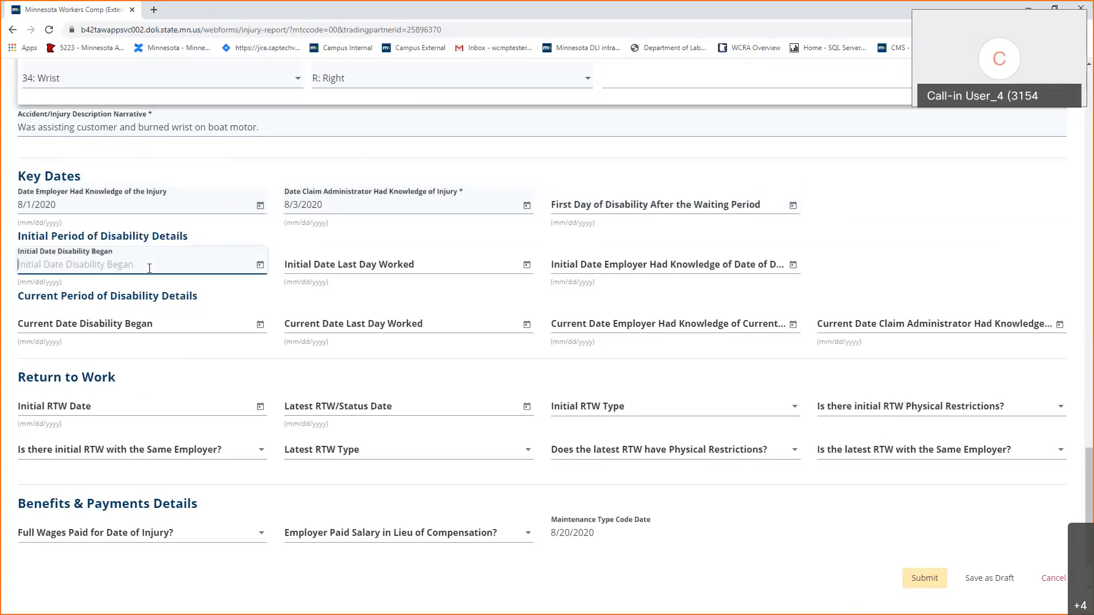
pyautogui.write('8/1/2020')
pyautogui.click(256, 291)
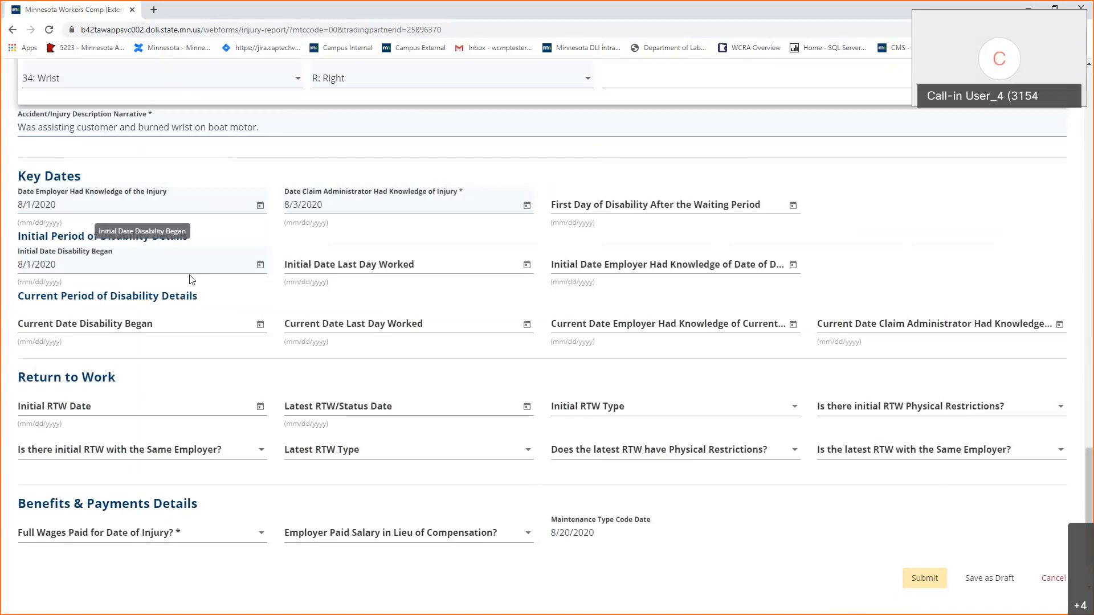
pyautogui.click(591, 203)
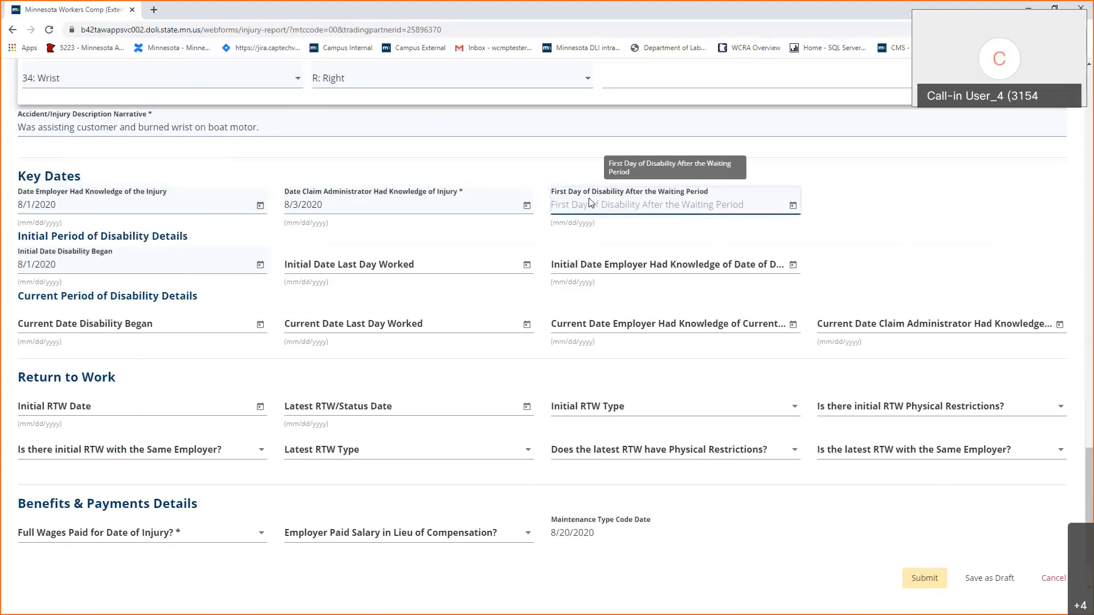
pyautogui.write('8/4/')
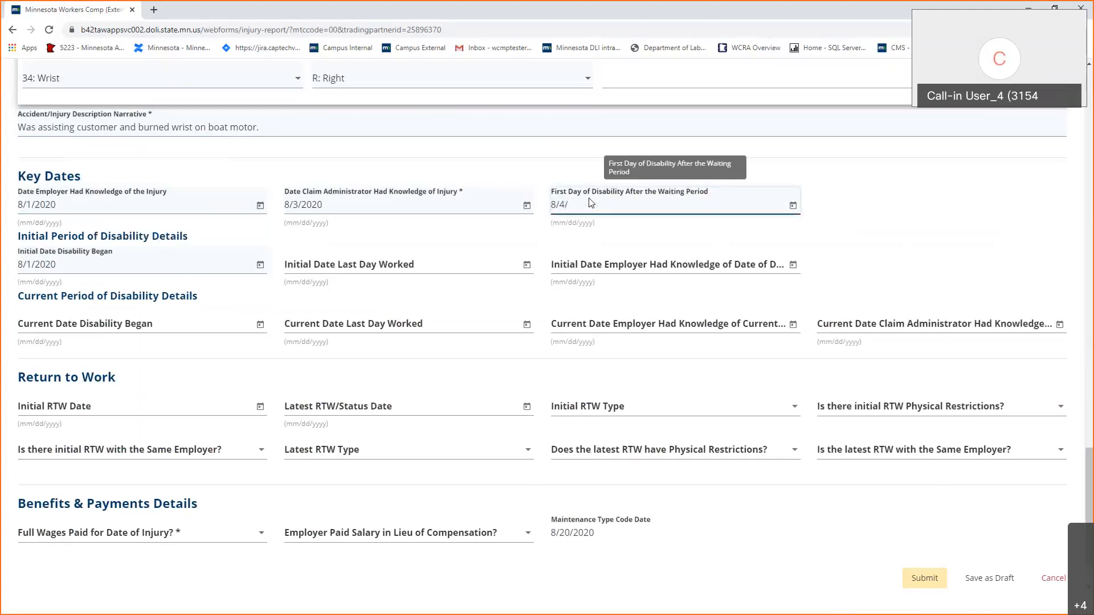
pyautogui.write('2020')
# Enter 8/1/2020 as the Initial Date Last Day Worked.
pyautogui.scroll(-1, 478, 302)
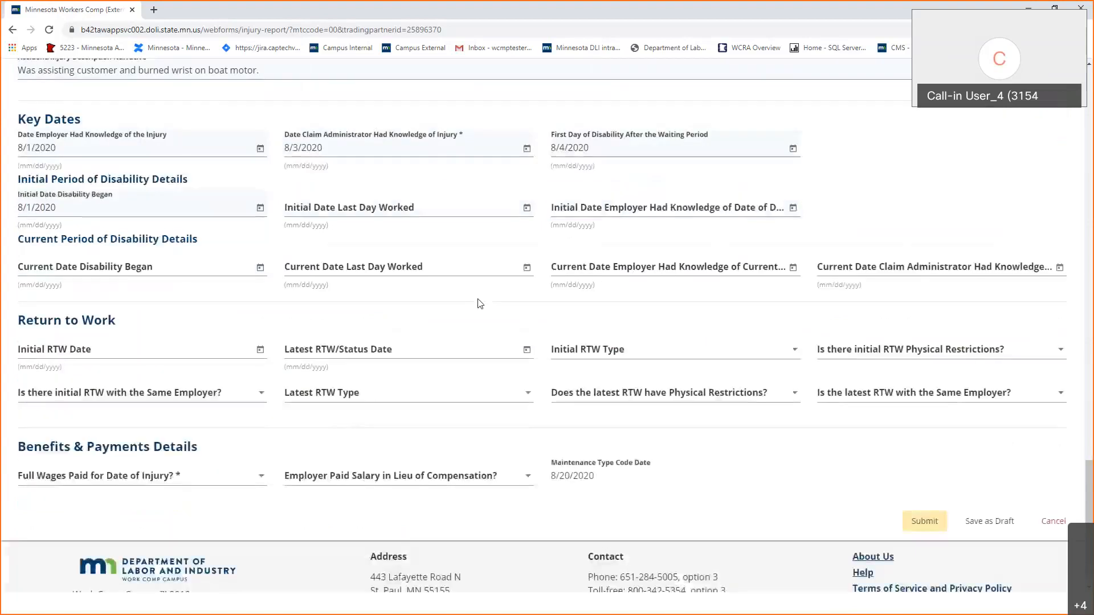
pyautogui.click(428, 211)
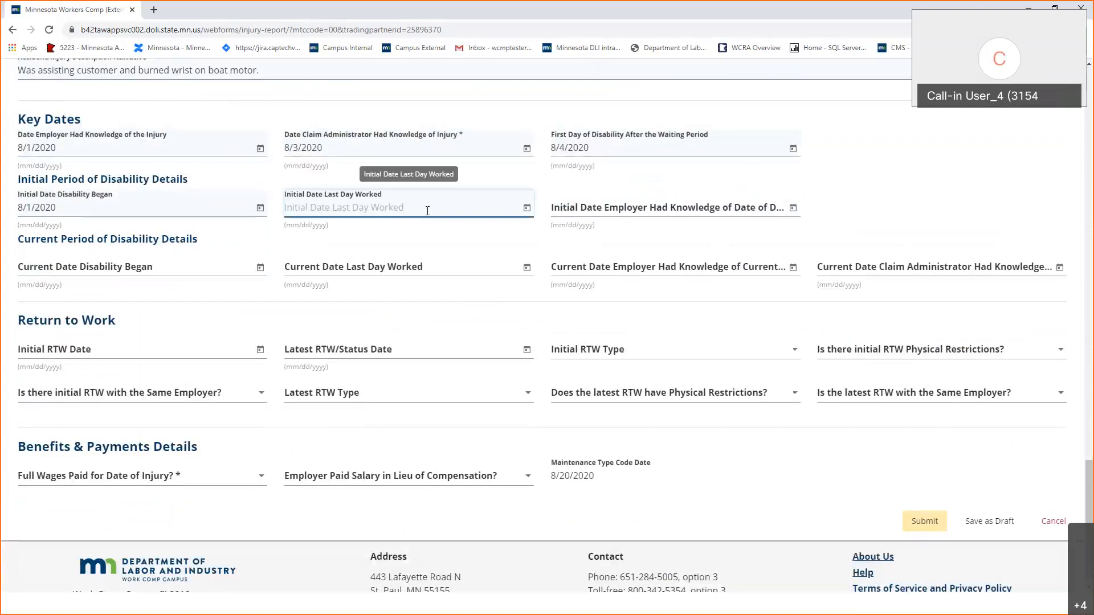
pyautogui.write('8/')
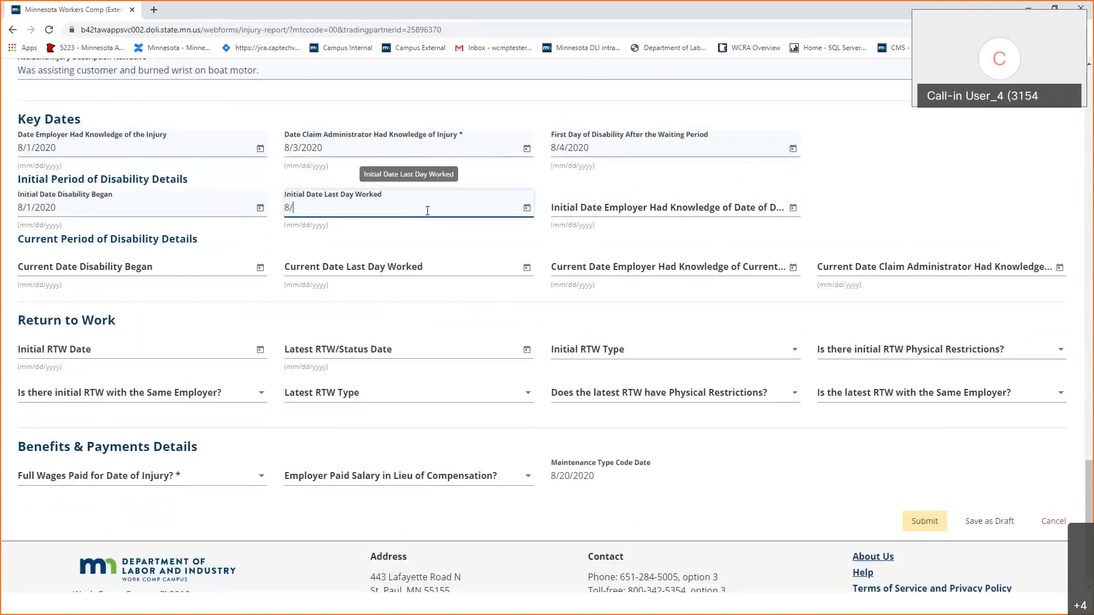
pyautogui.write('1/2020')
pyautogui.press('Tab')
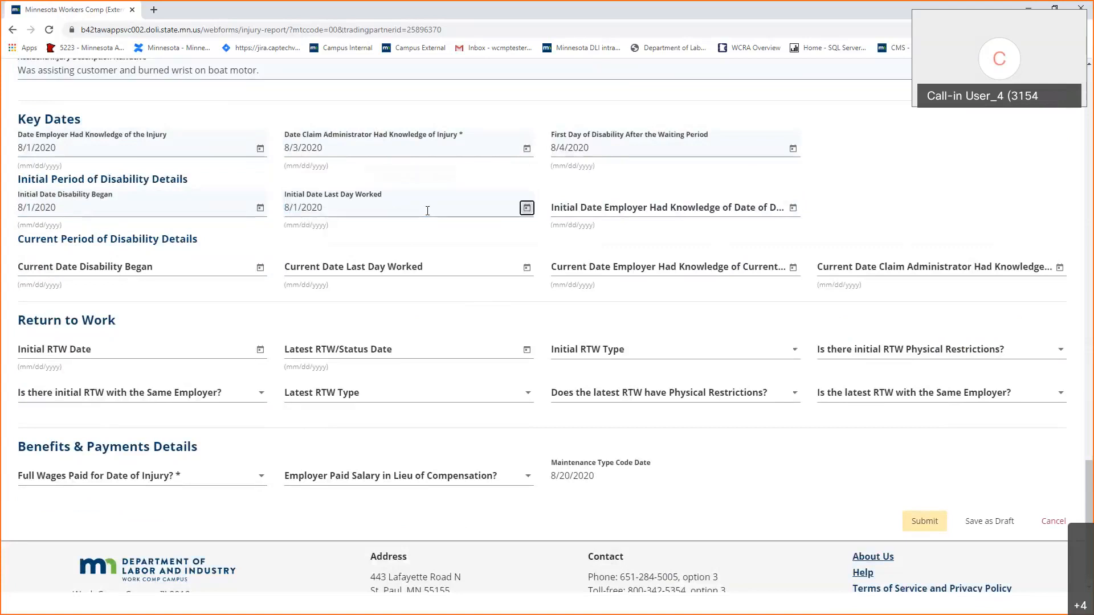
# Set the employer's knowledge of disability date, replacing the invalid 7/31/2020 with 8/1/2020.
pyautogui.press('Tab')
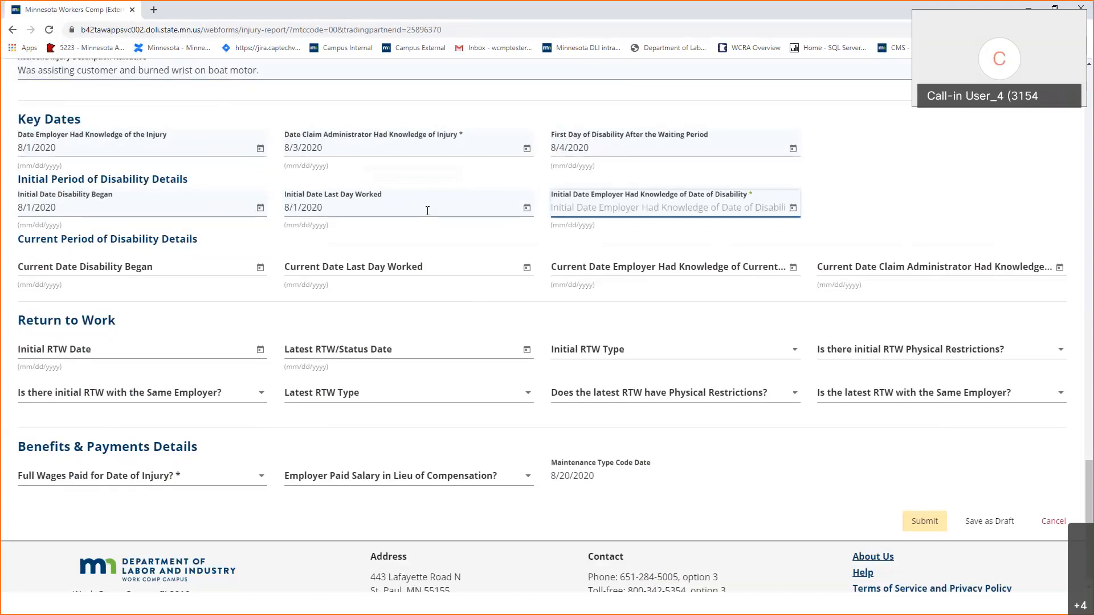
pyautogui.write('7/')
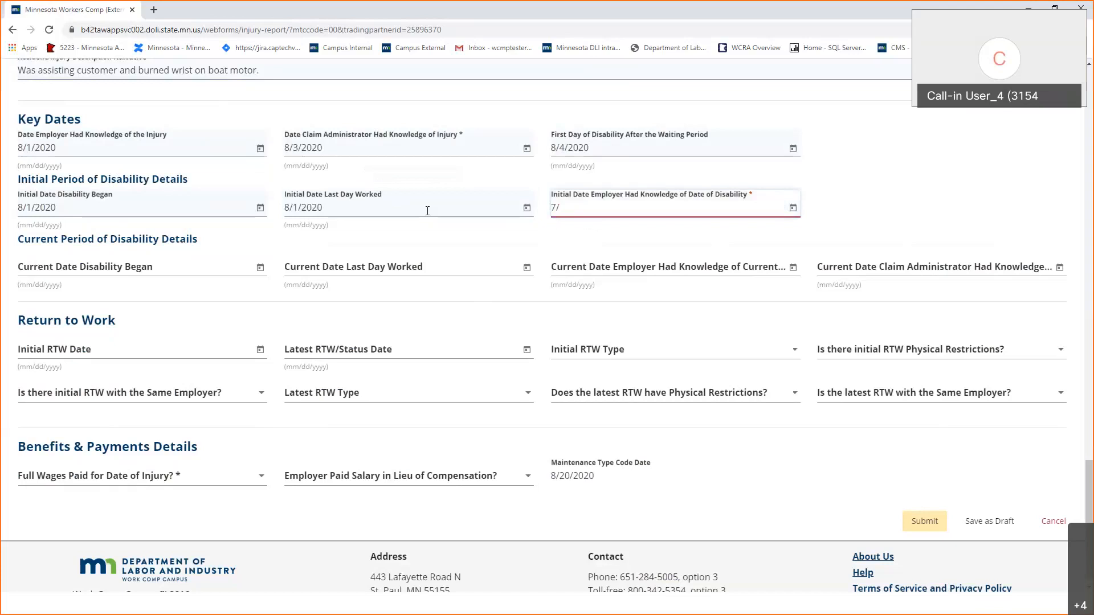
pyautogui.write('31/2020')
pyautogui.press('Tab')
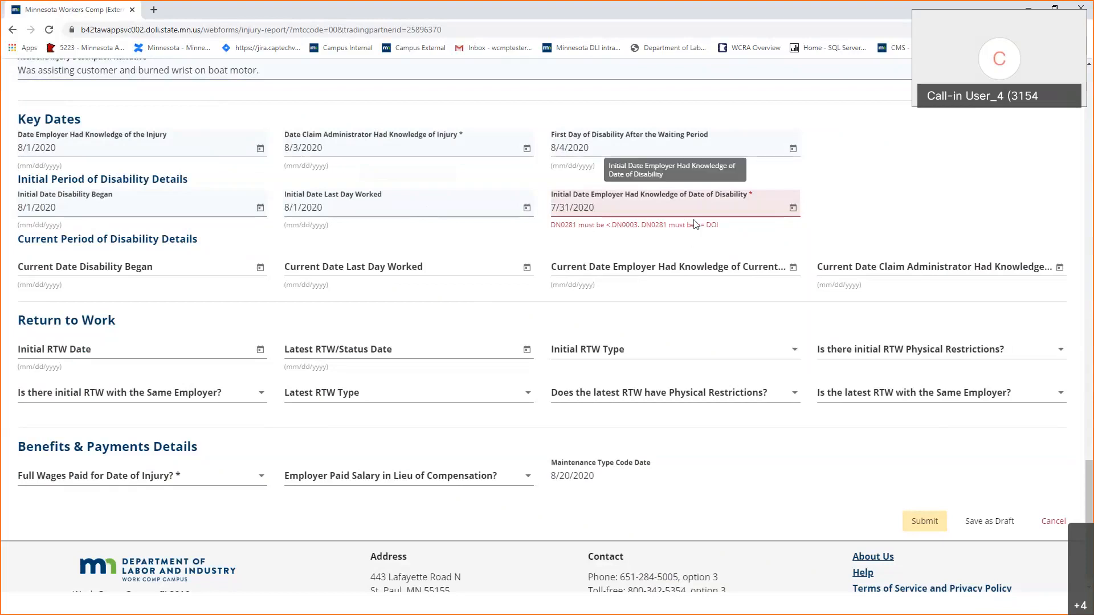
pyautogui.click(626, 211)
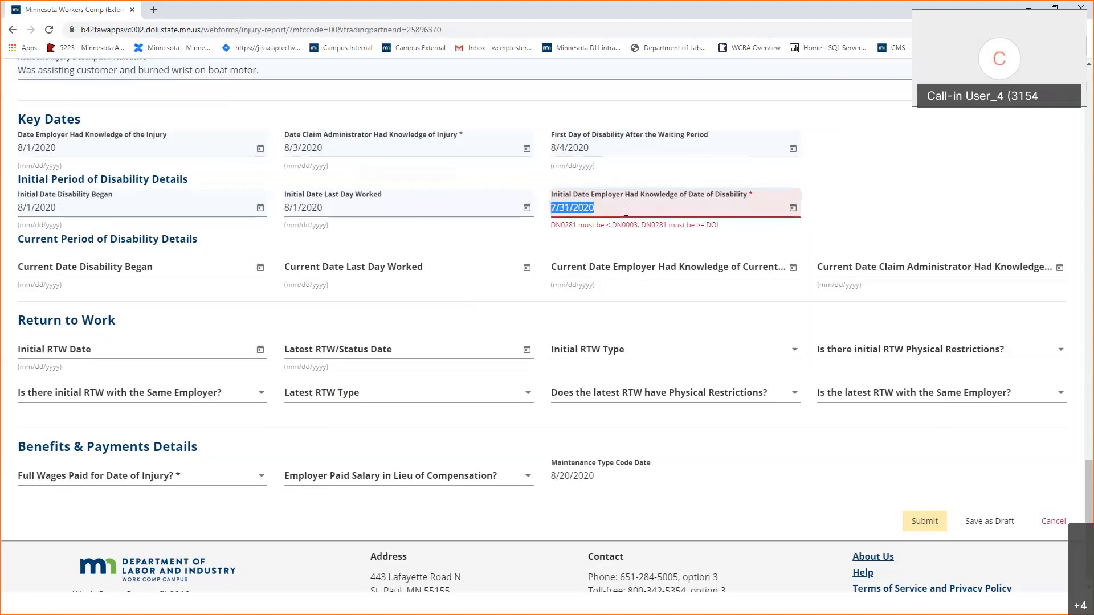
pyautogui.write('8/1/2020')
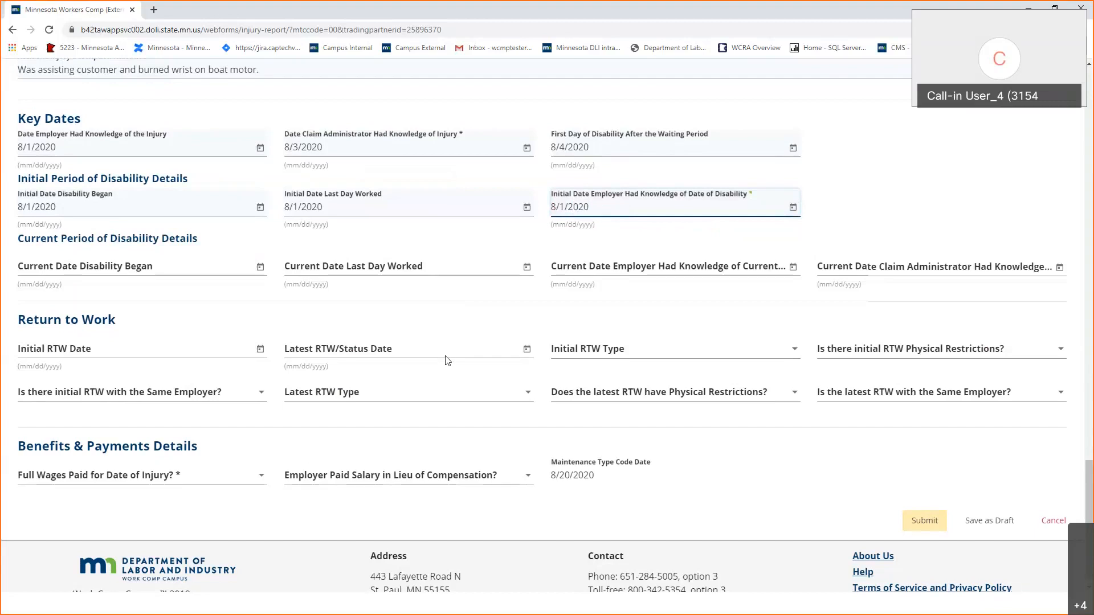
# Answer Yes for Full Wages Paid for Date of Injury.
pyautogui.scroll(-1, 447, 362)
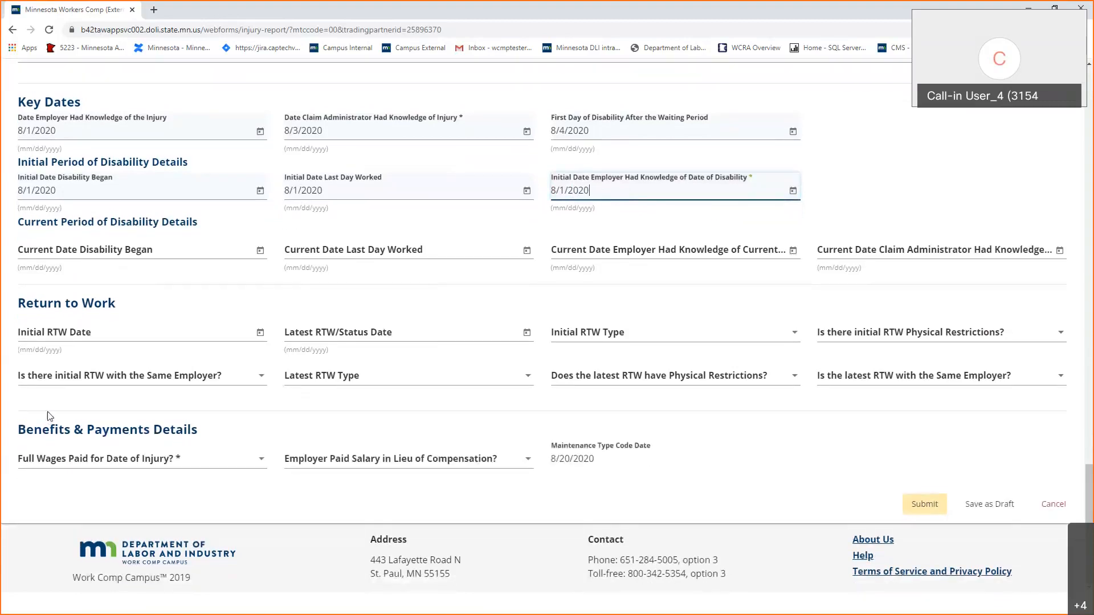
pyautogui.click(226, 472)
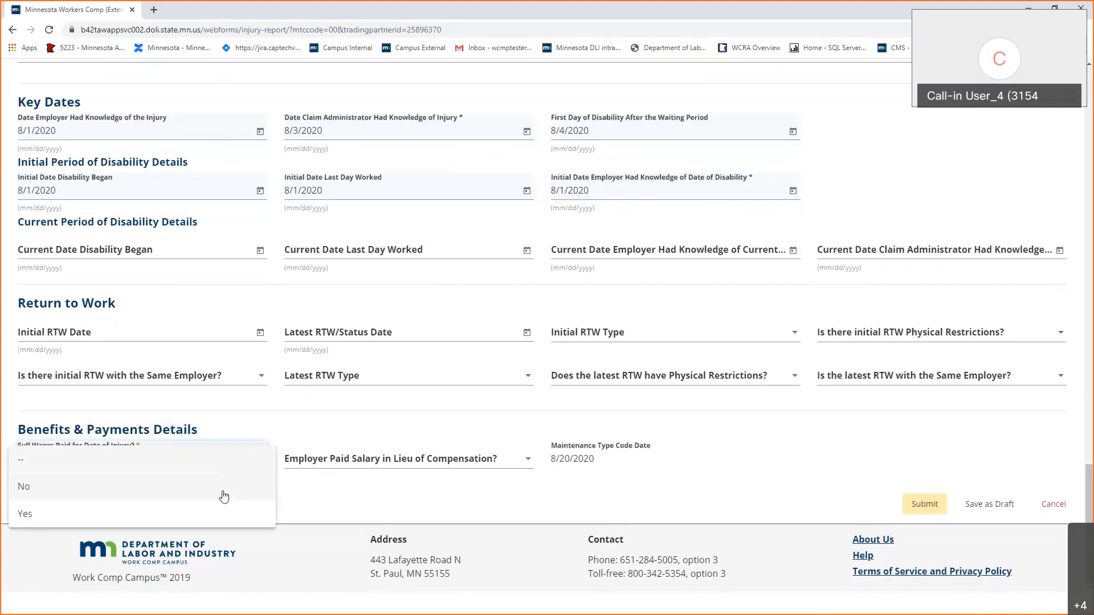
pyautogui.click(225, 516)
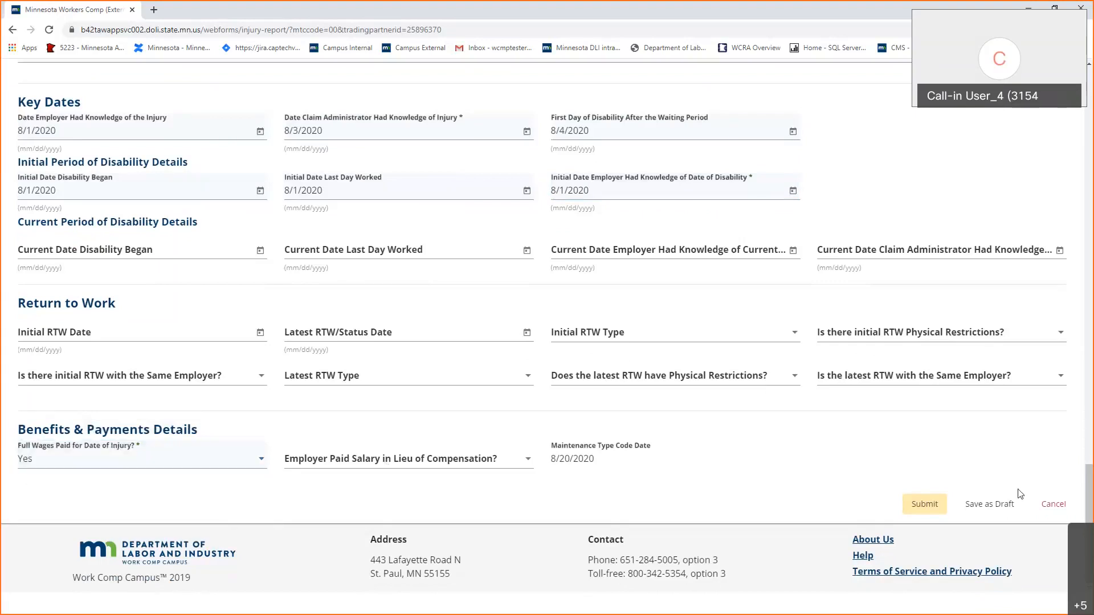
# Submit the eFROI, acknowledge the confirmation, and go to My Form History.
pyautogui.click(939, 518)
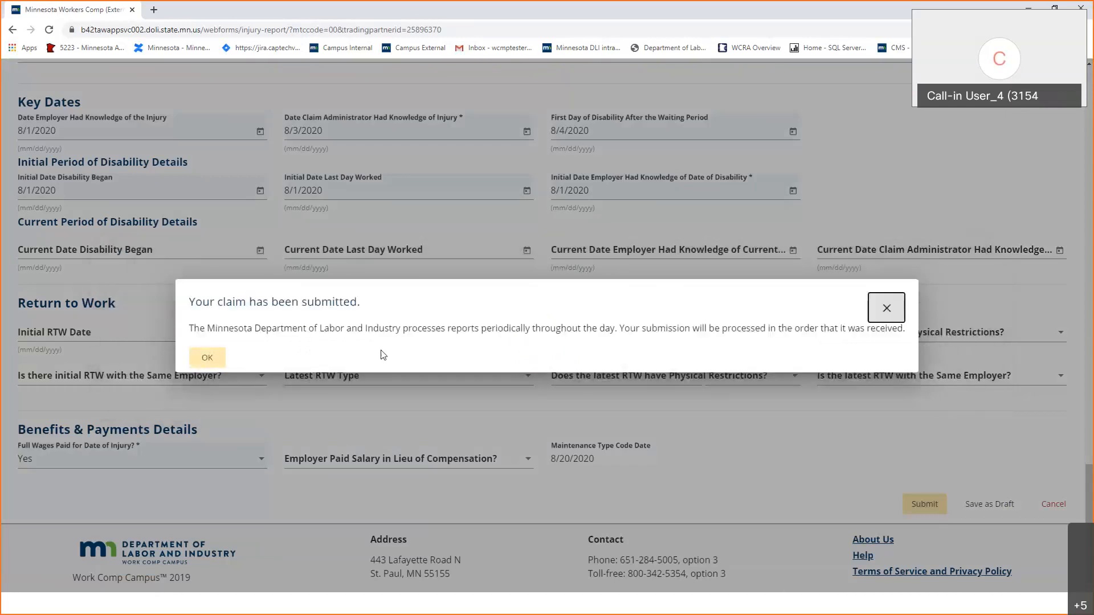
pyautogui.click(222, 365)
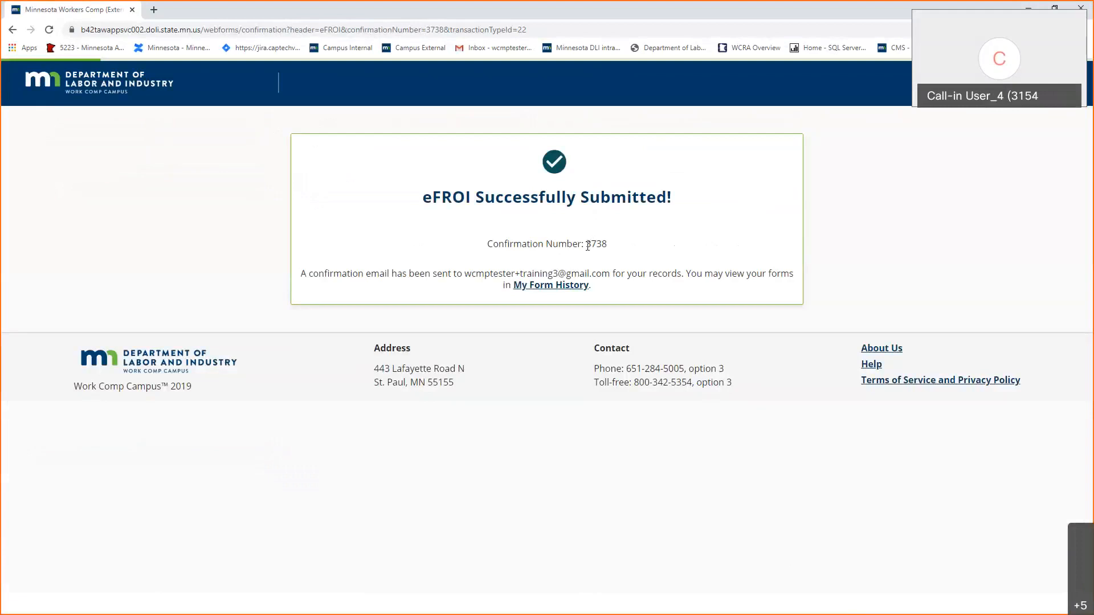
pyautogui.click(570, 290)
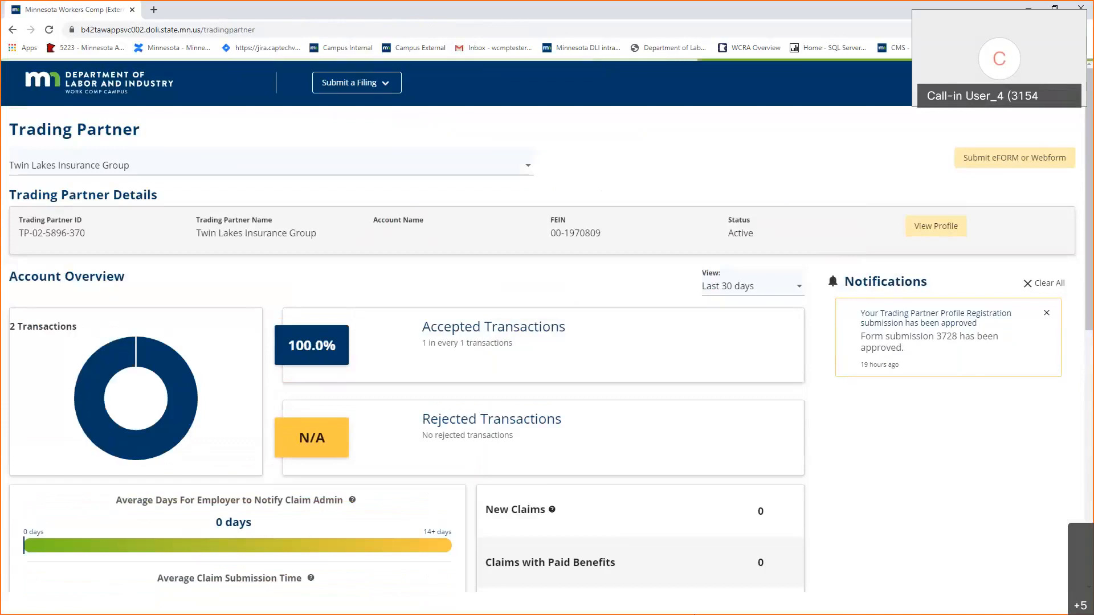
# Open the most recent First Report of Injury listed in My Form History.
pyautogui.scroll(-2, 886, 582)
pyautogui.scroll(-7, 886, 581)
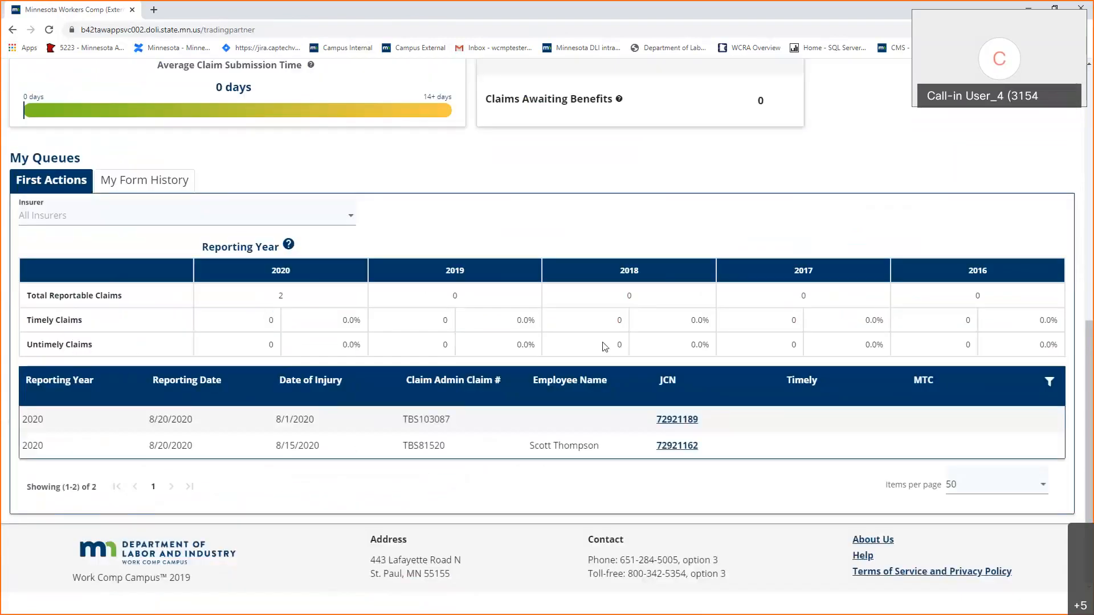
pyautogui.click(164, 188)
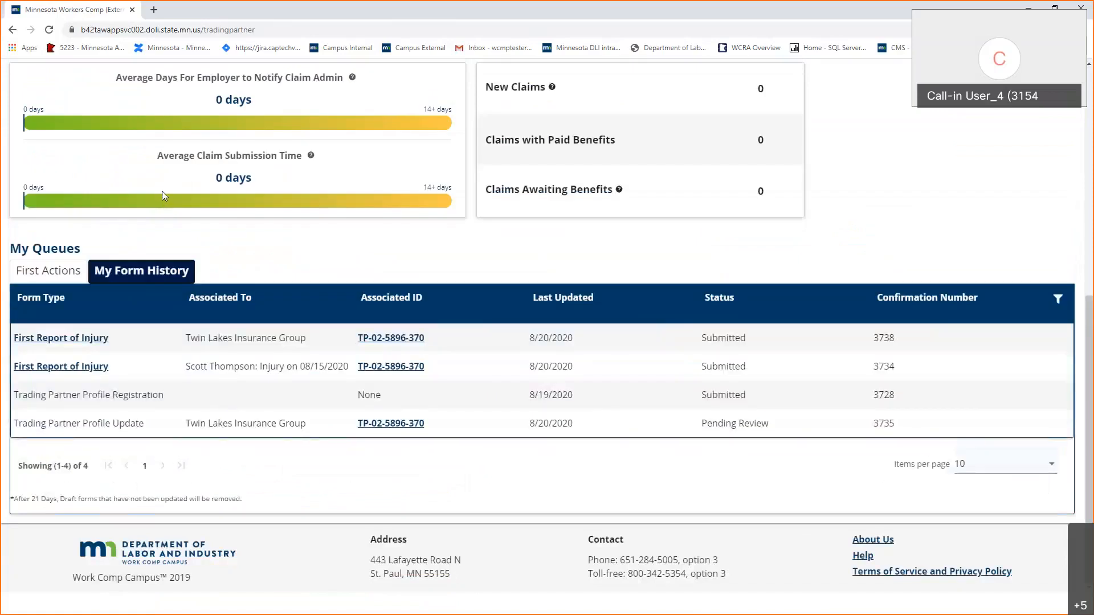
pyautogui.click(50, 339)
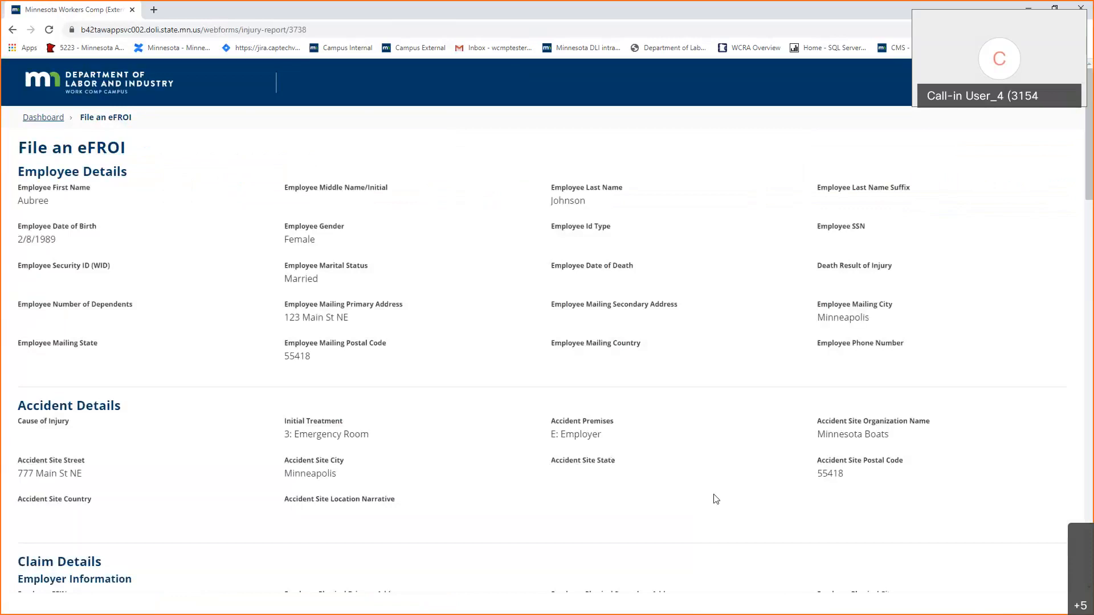
# Review the reopened eFROI's details, then return to the Trading Partner dashboard.
pyautogui.scroll(-15, 715, 499)
pyautogui.scroll(8, 715, 499)
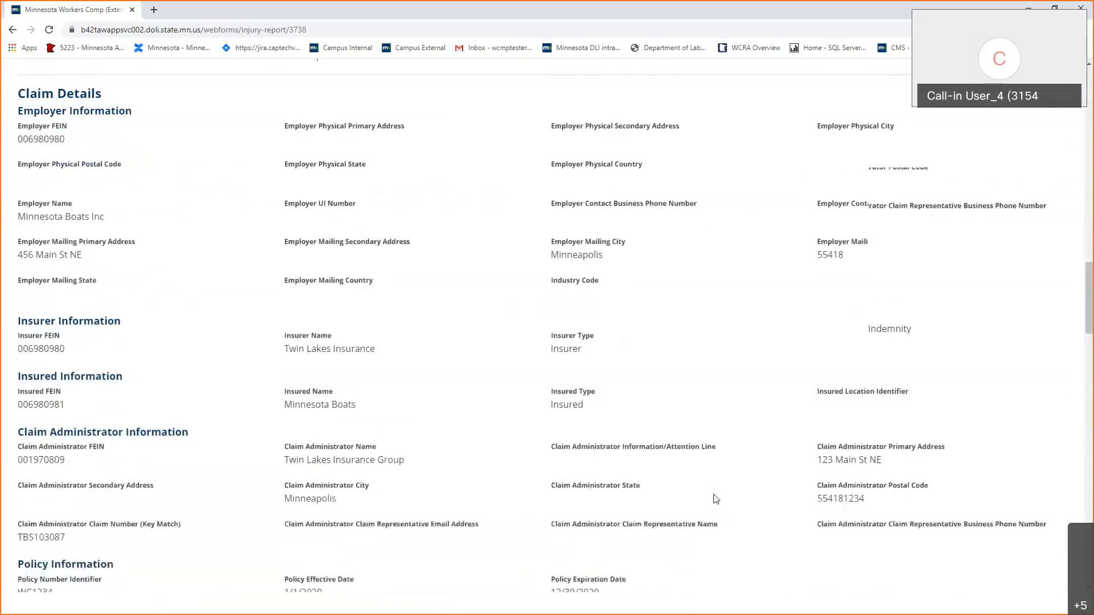
pyautogui.scroll(8, 715, 499)
pyautogui.click(44, 118)
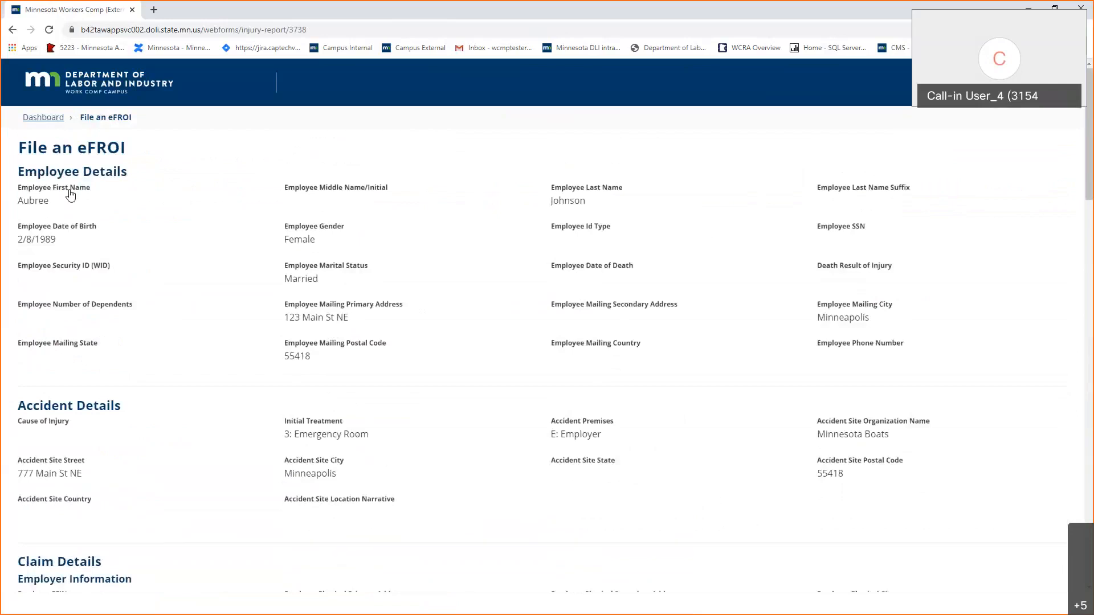
# View My Form History, then list the 8/1/2020 claim among 2020 claims in First Actions.
pyautogui.scroll(-8, 676, 454)
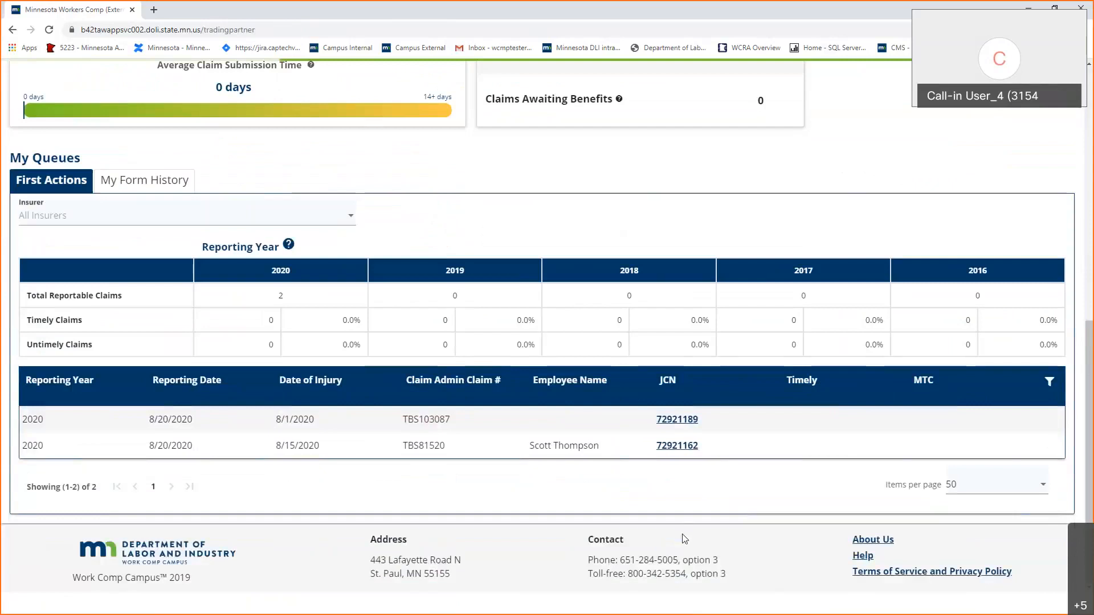
pyautogui.click(146, 181)
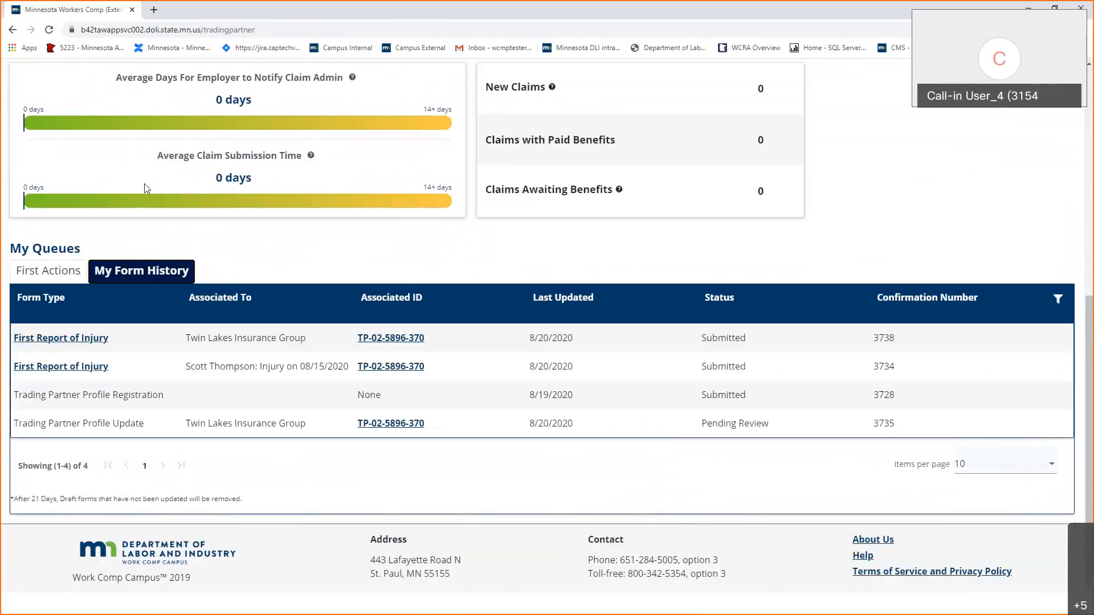
pyautogui.click(48, 272)
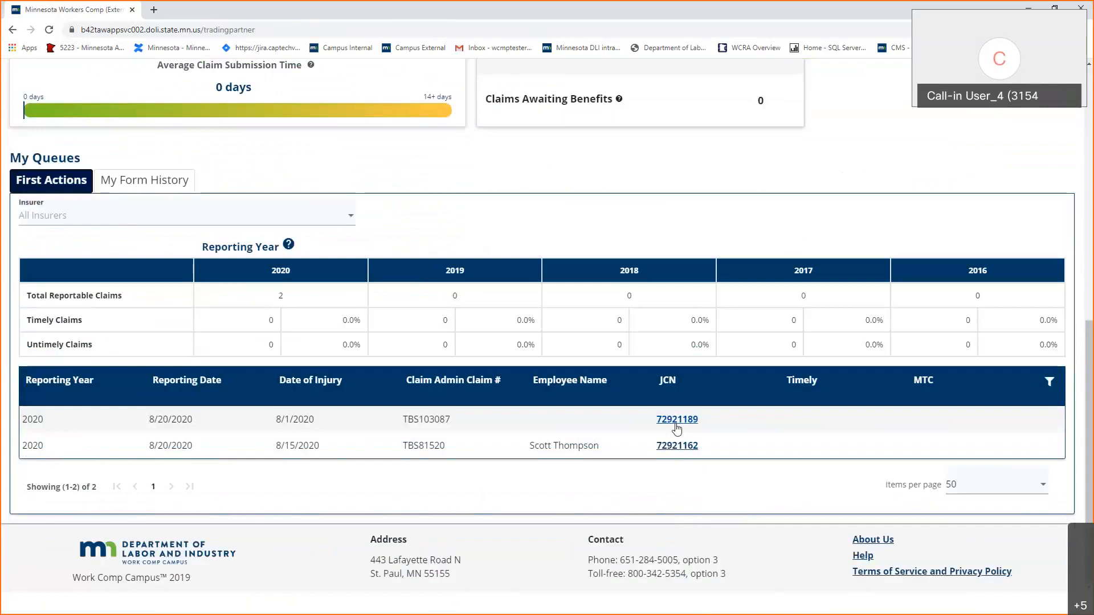
# Open the 8/1/2020 wrist-injury claim and review its Lost Time Indemnity details and parties.
pyautogui.click(677, 422)
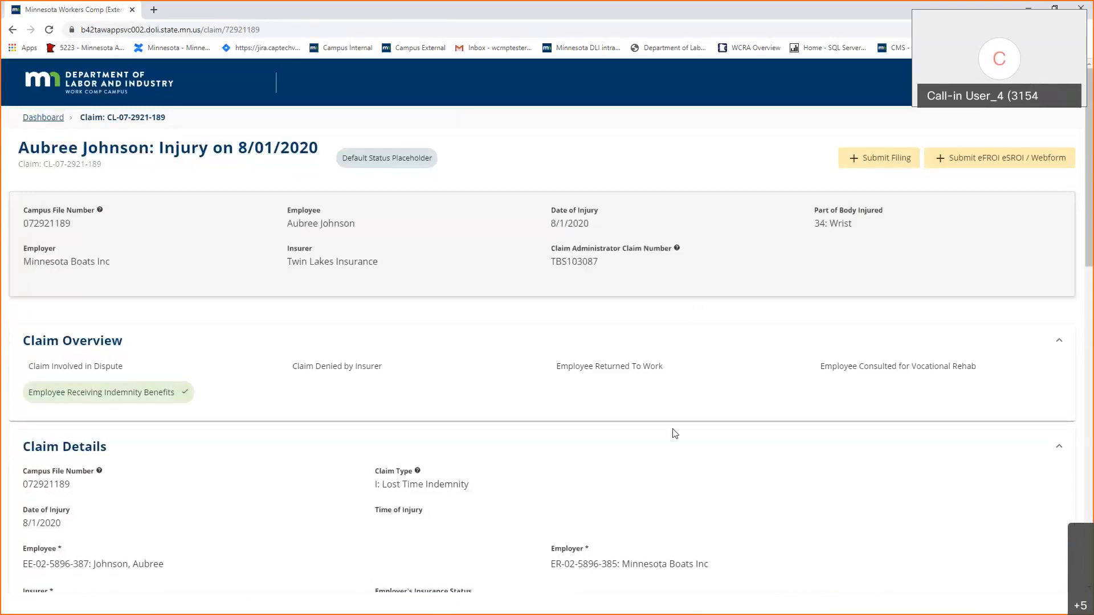
pyautogui.scroll(-10, 675, 434)
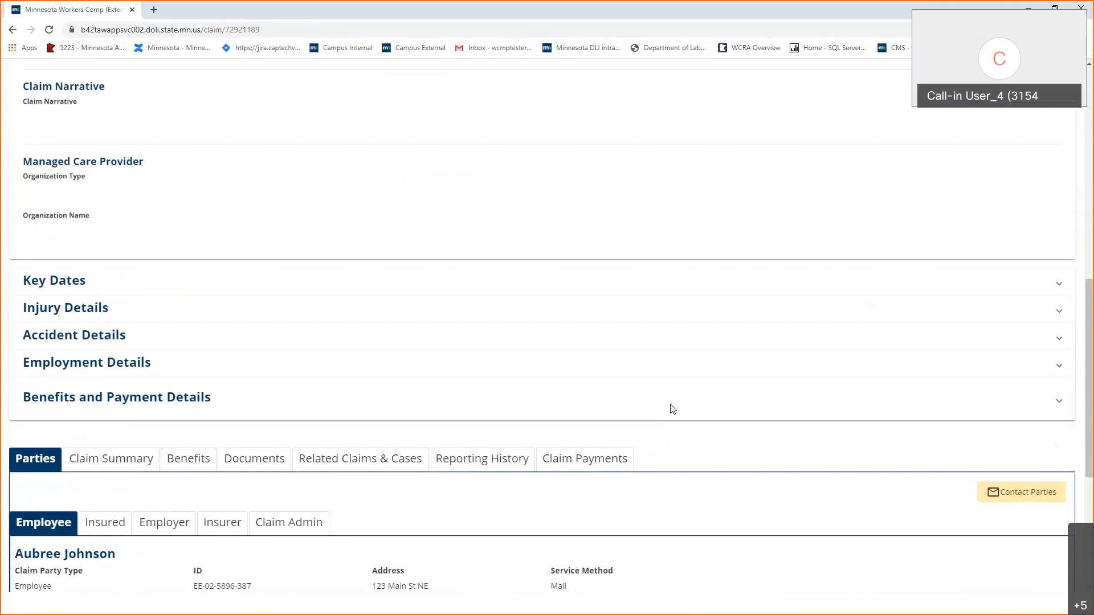
pyautogui.scroll(8, 673, 409)
pyautogui.scroll(3, 673, 409)
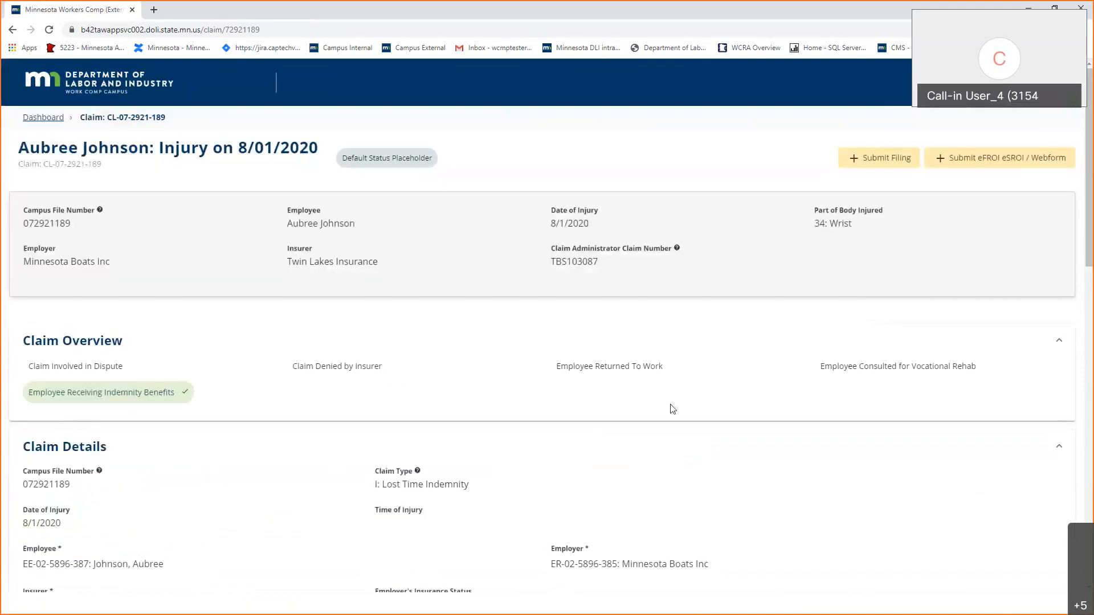
pyautogui.scroll(-10, 673, 409)
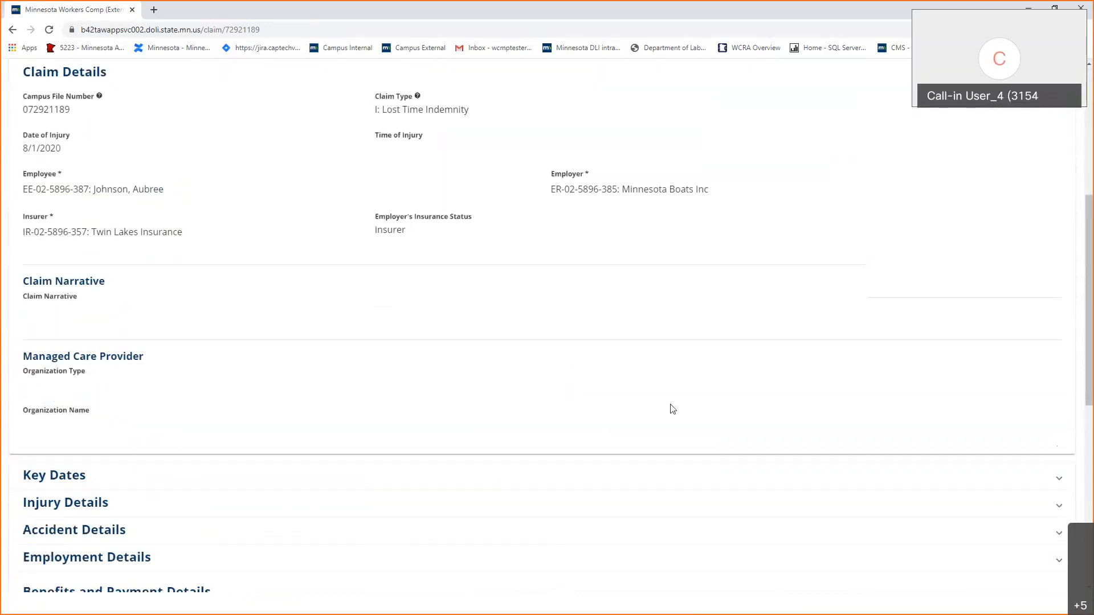
pyautogui.scroll(-2, 673, 409)
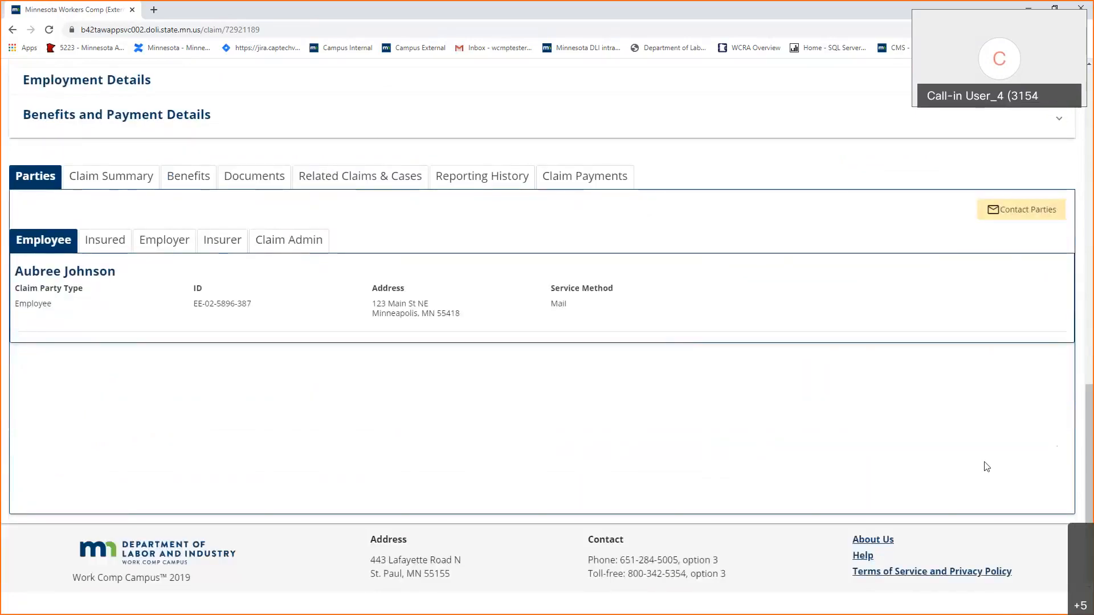
# Open the First Report of Injury document DO-07-2921-191 and read through its PDF.
pyautogui.click(262, 181)
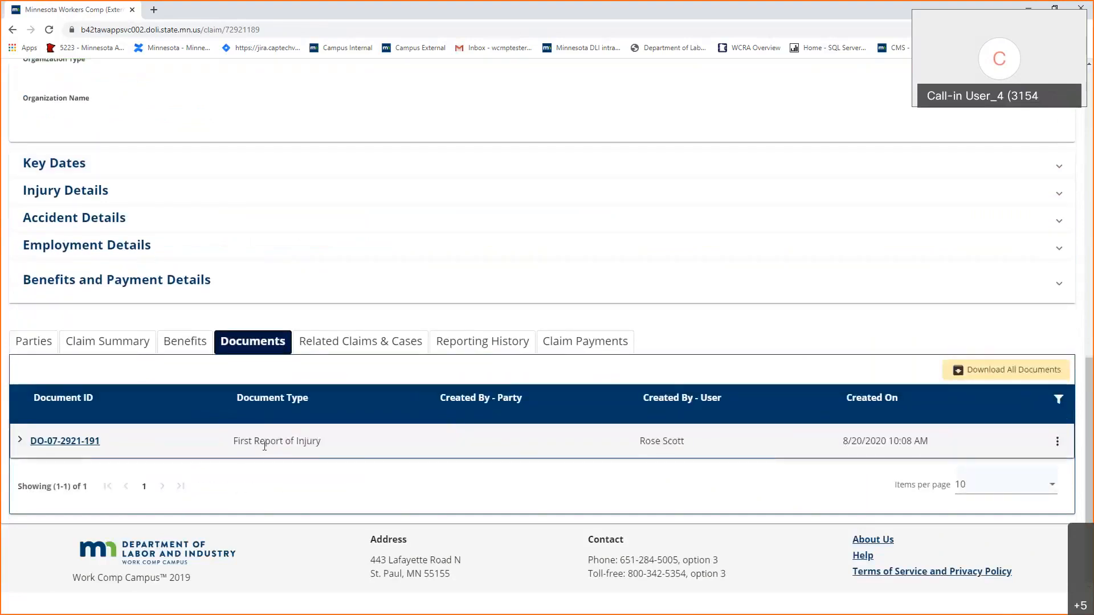
pyautogui.click(87, 441)
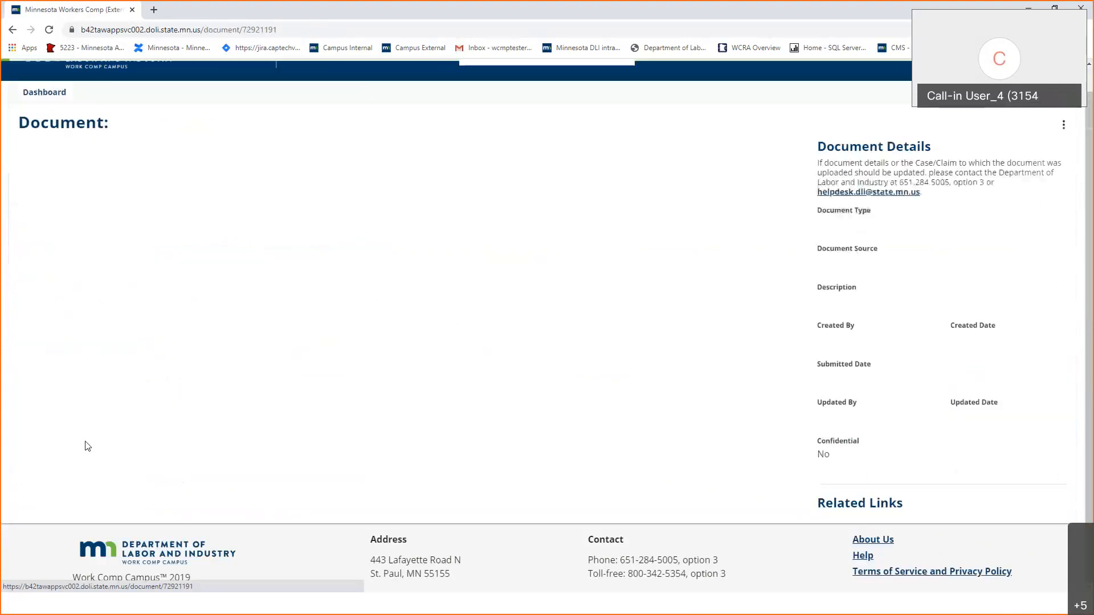
pyautogui.scroll(-3, 621, 476)
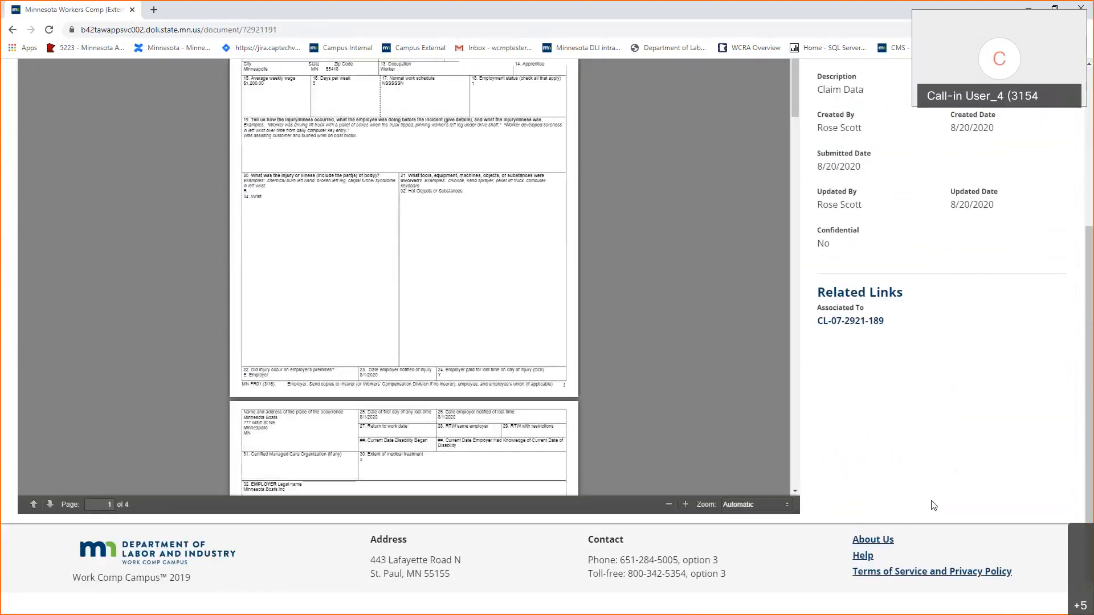
pyautogui.scroll(4, 933, 504)
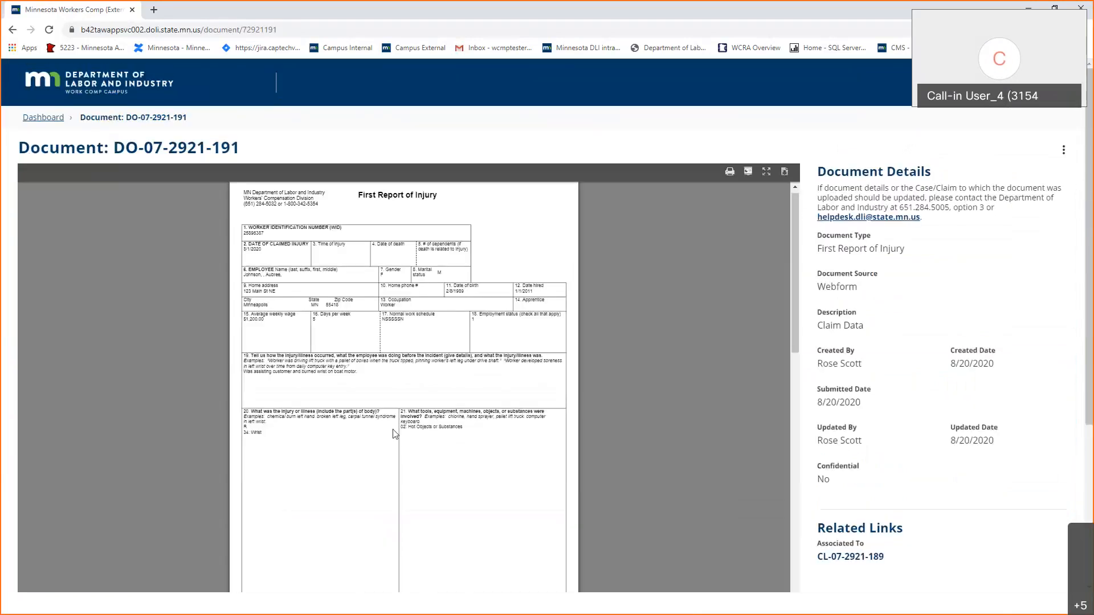
pyautogui.scroll(-10, 391, 415)
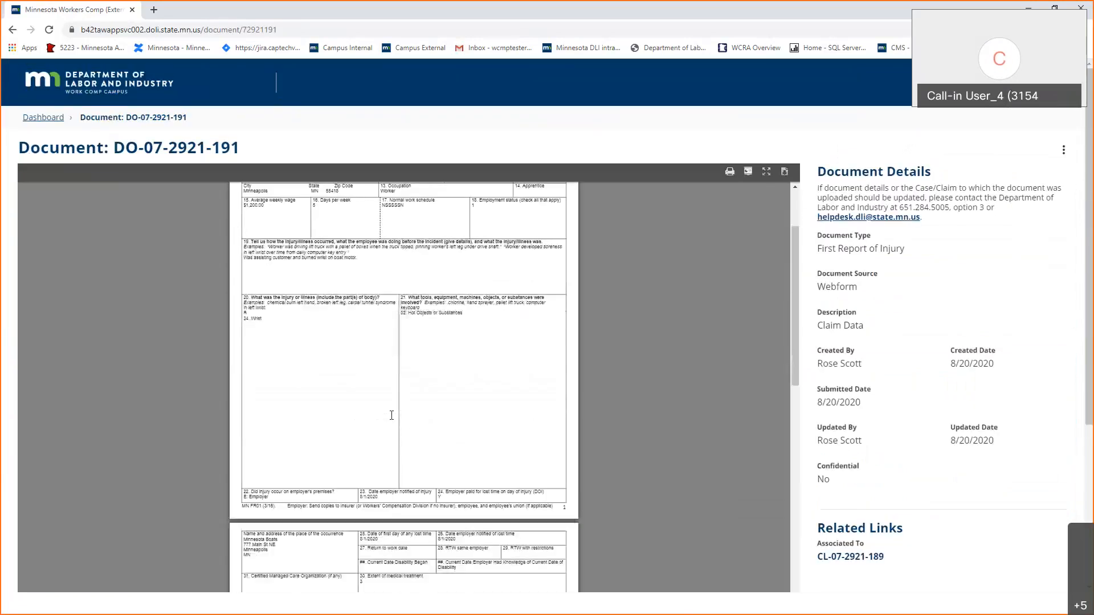
pyautogui.scroll(-10, 391, 415)
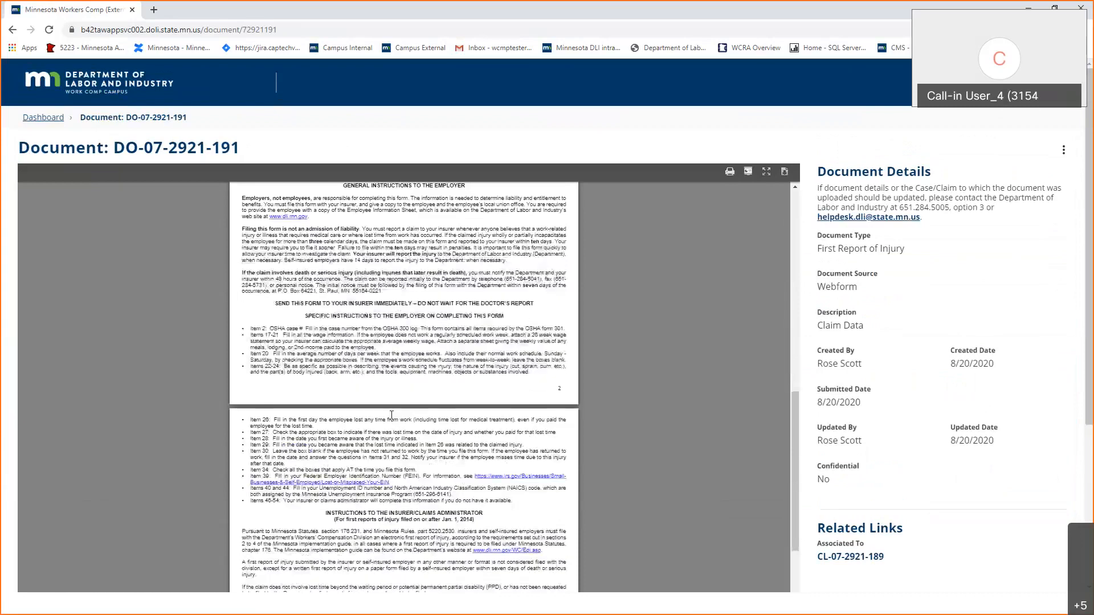
pyautogui.scroll(10, 391, 416)
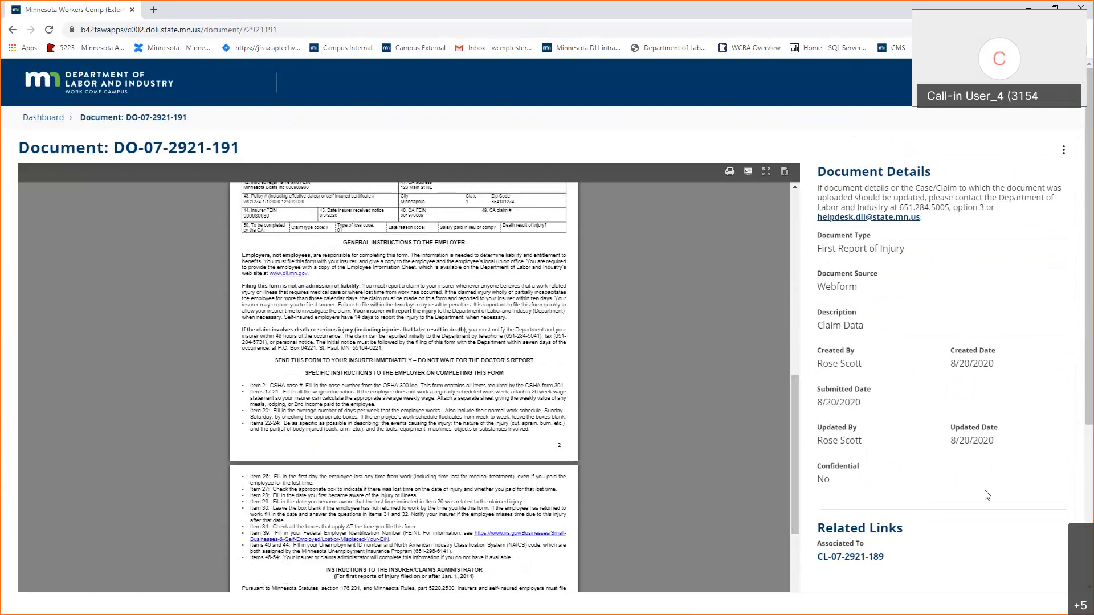
pyautogui.scroll(-4, 987, 495)
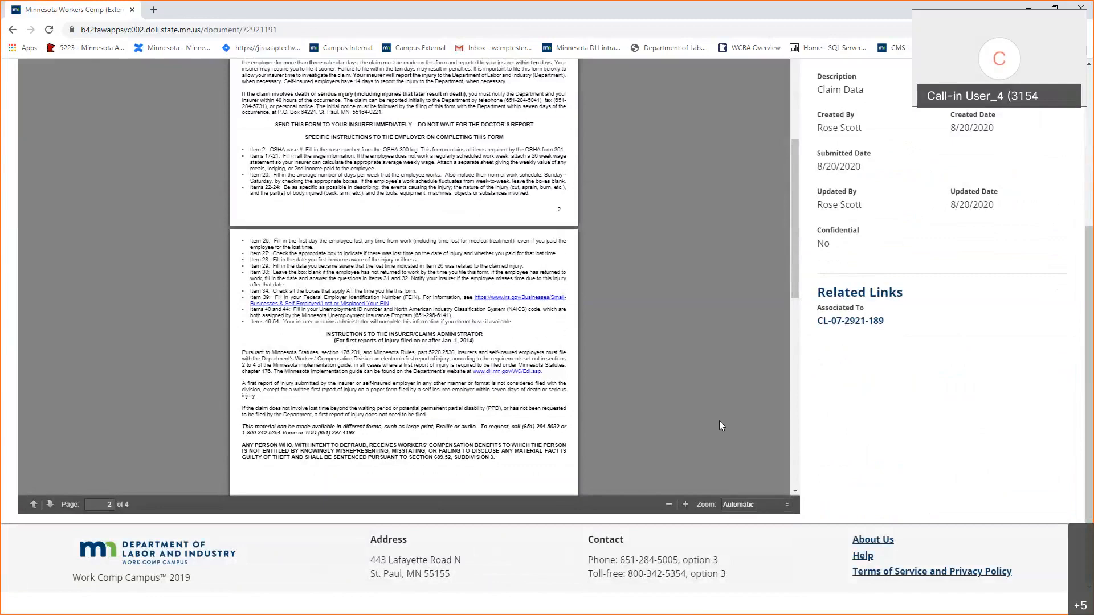
pyautogui.scroll(10, 719, 421)
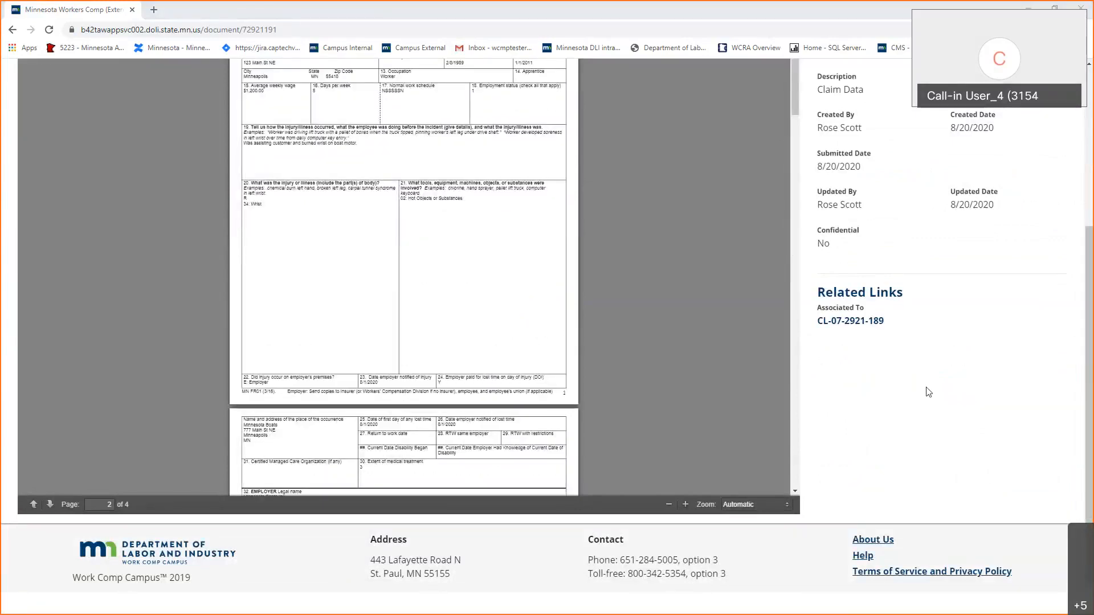
pyautogui.scroll(4, 929, 392)
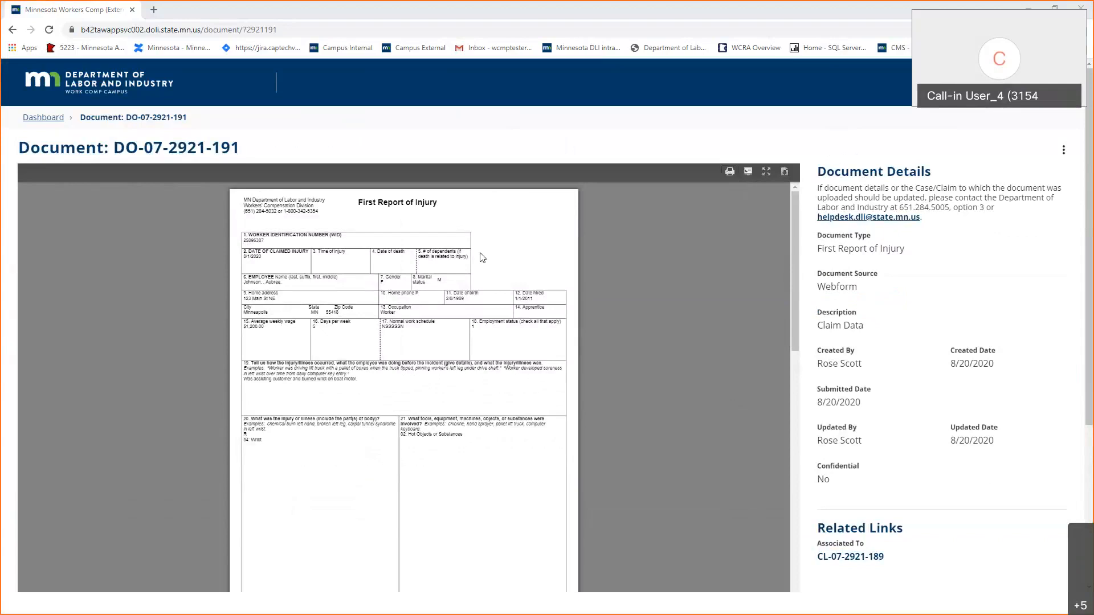
# Return to the linked claim, then to the Twin Lakes Insurance Group Trading Partner dashboard.
pyautogui.click(872, 555)
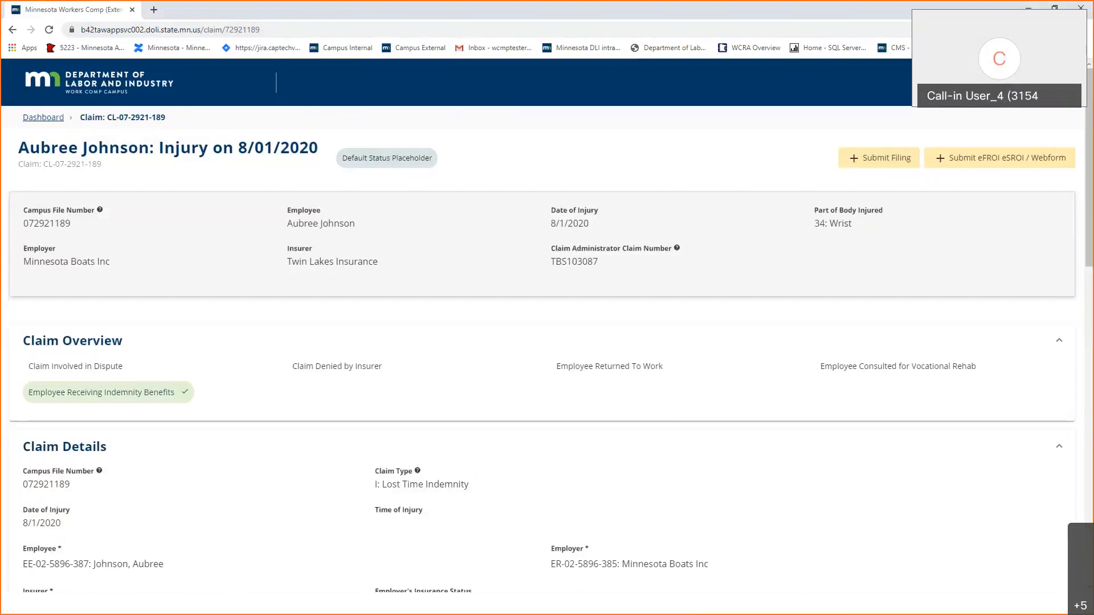
pyautogui.click(122, 100)
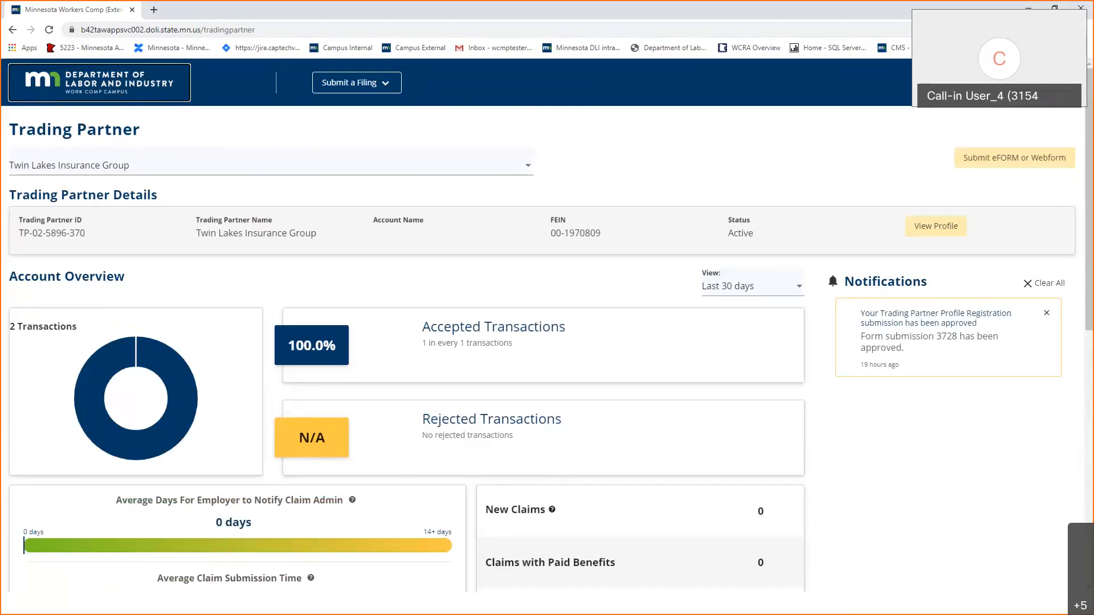
pyautogui.click(336, 603)
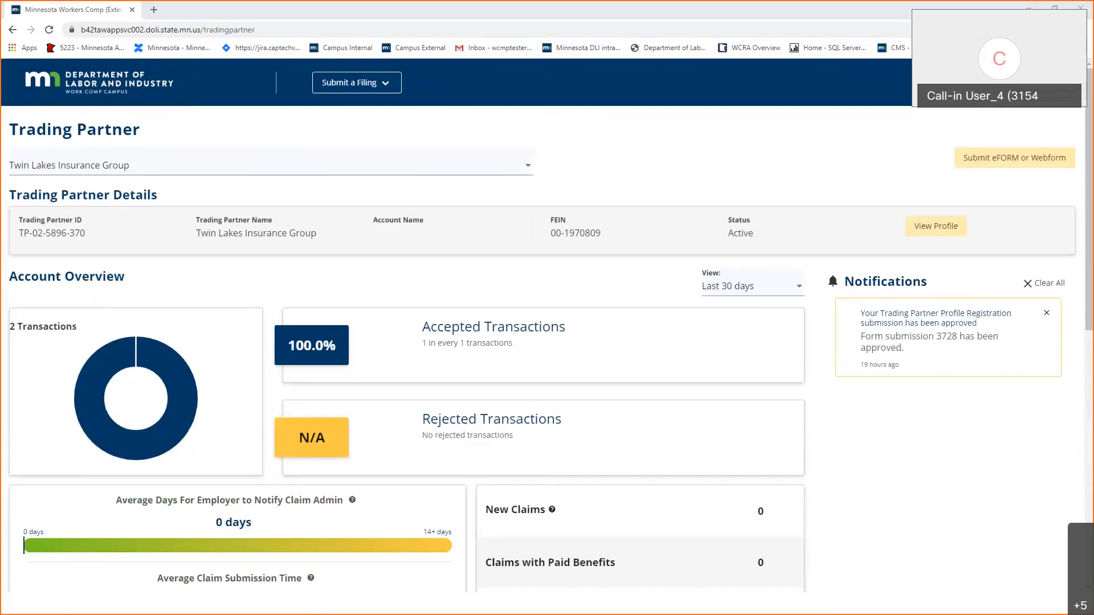
# Resume the eFormBasics slide show and return to the Agenda slide.
pyautogui.hotkey('alt', 'Tab')
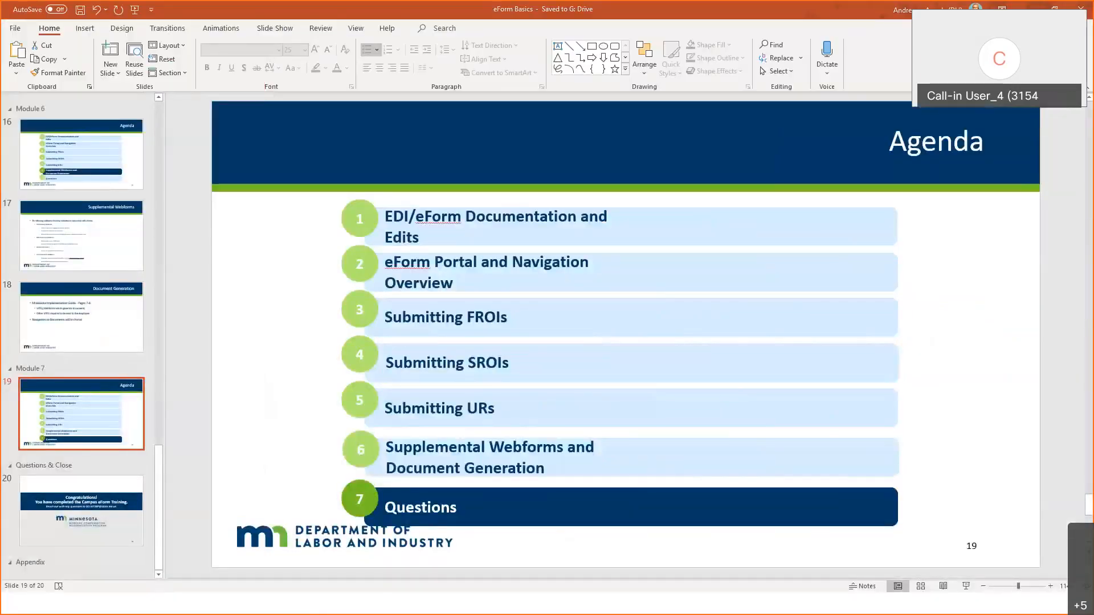
pyautogui.hotkey('alt', 'Tab')
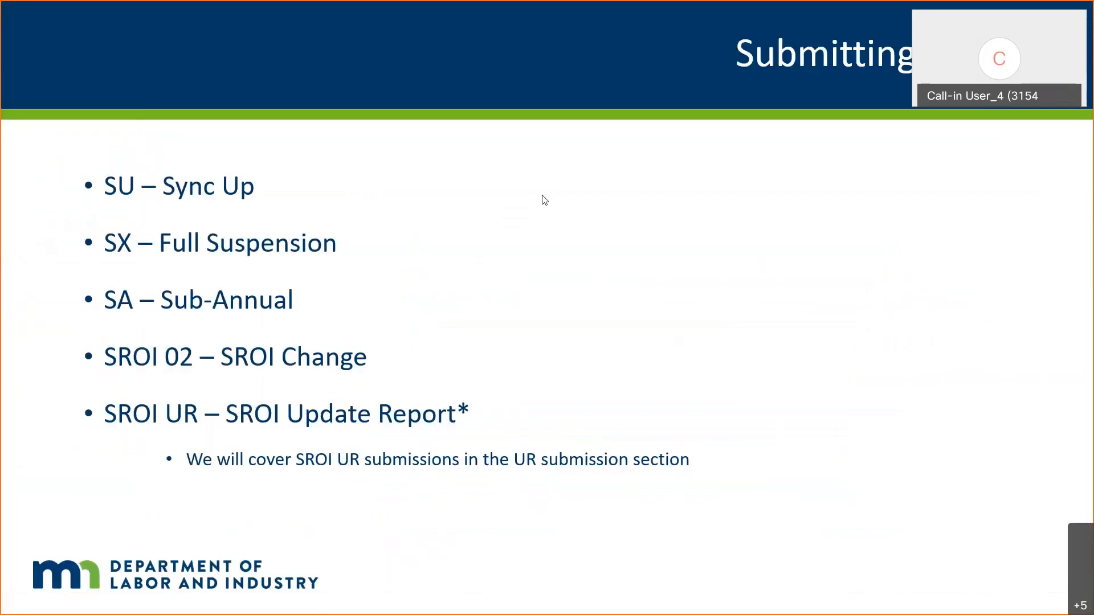
pyautogui.click(543, 200)
pyautogui.press('Left')
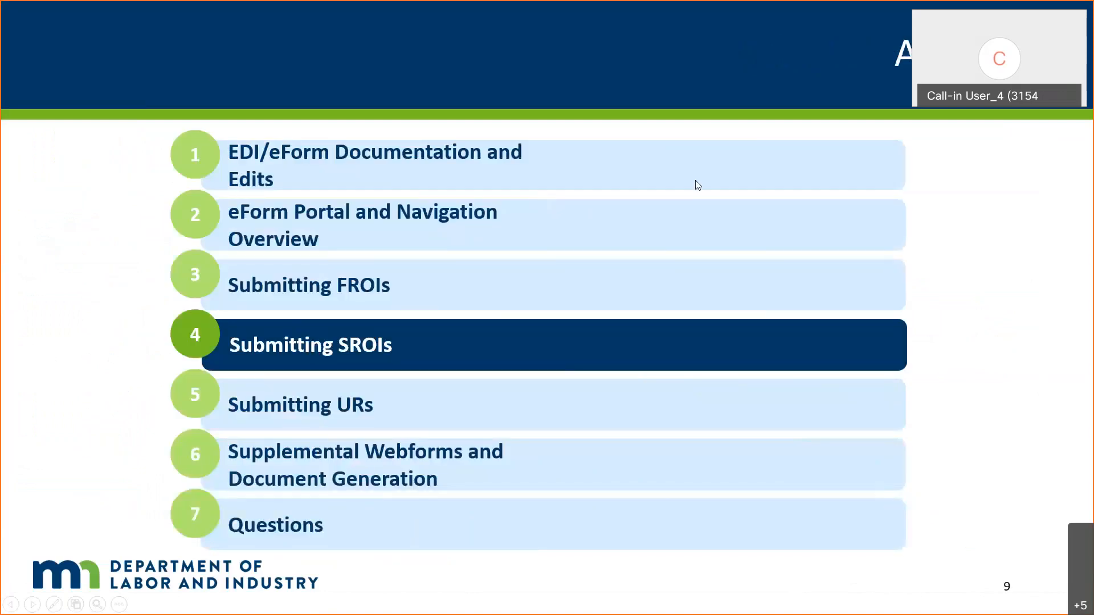
# Review the SROI codes slides, then go back to the Trading Partner page.
pyautogui.click(687, 198)
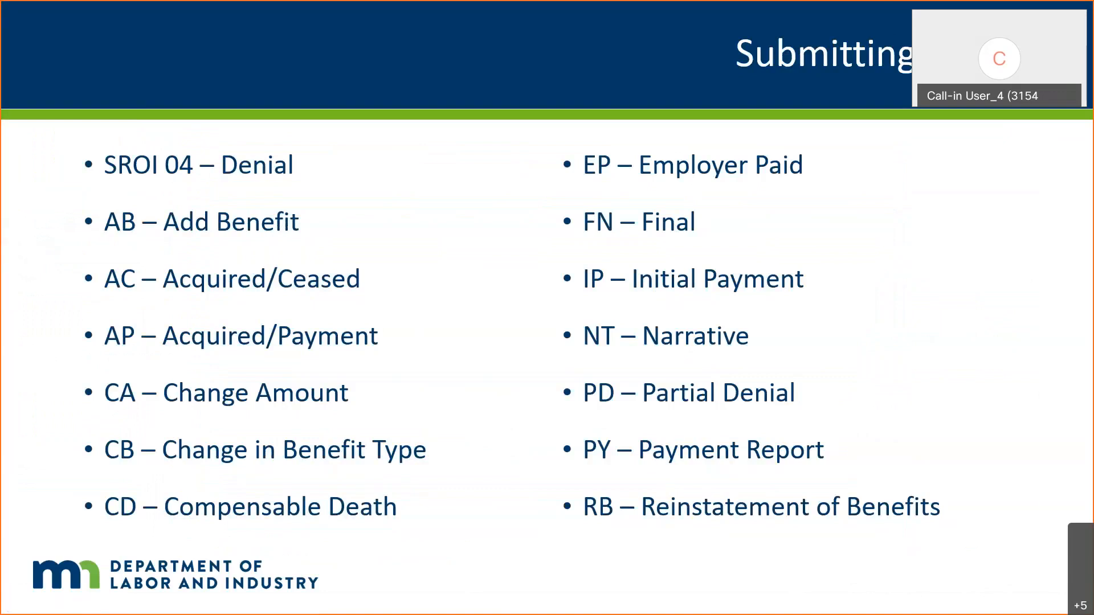
pyautogui.press('Right')
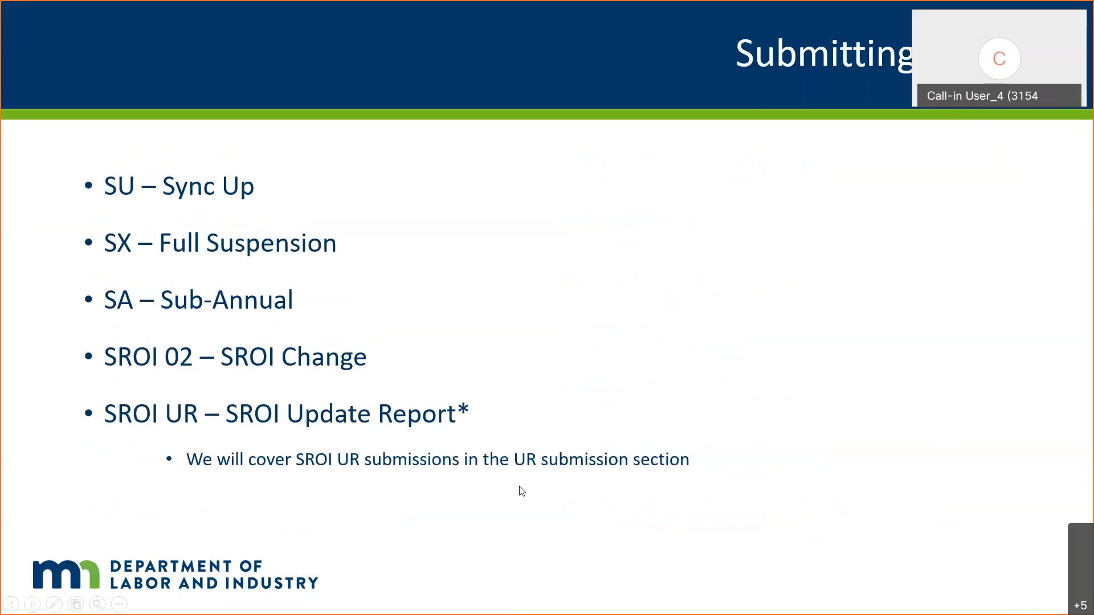
pyautogui.hotkey('alt', 'Tab')
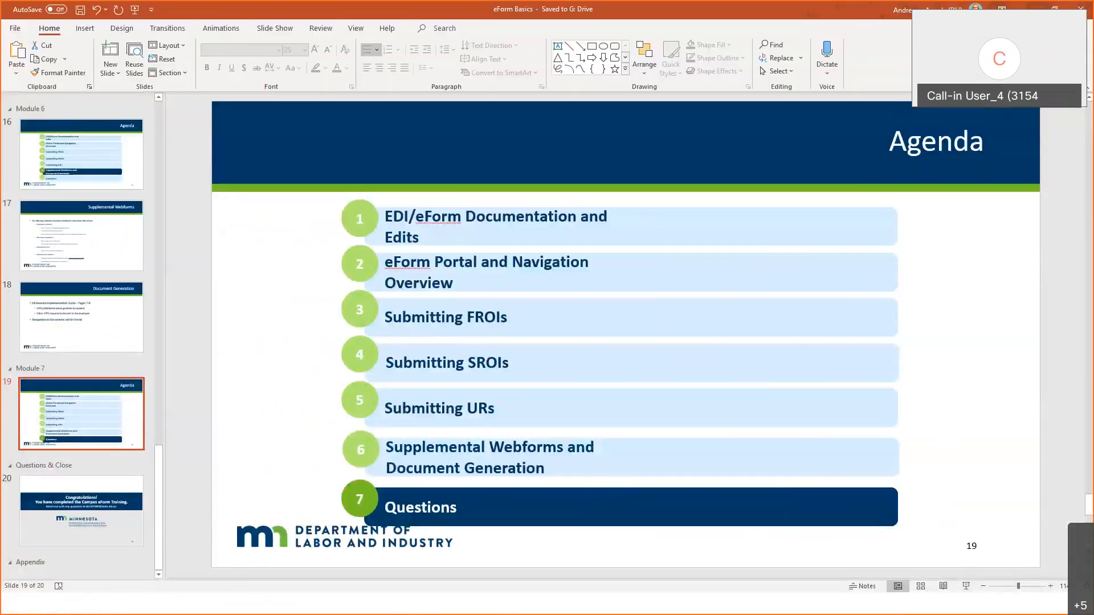
pyautogui.hotkey('alt', 'Tab')
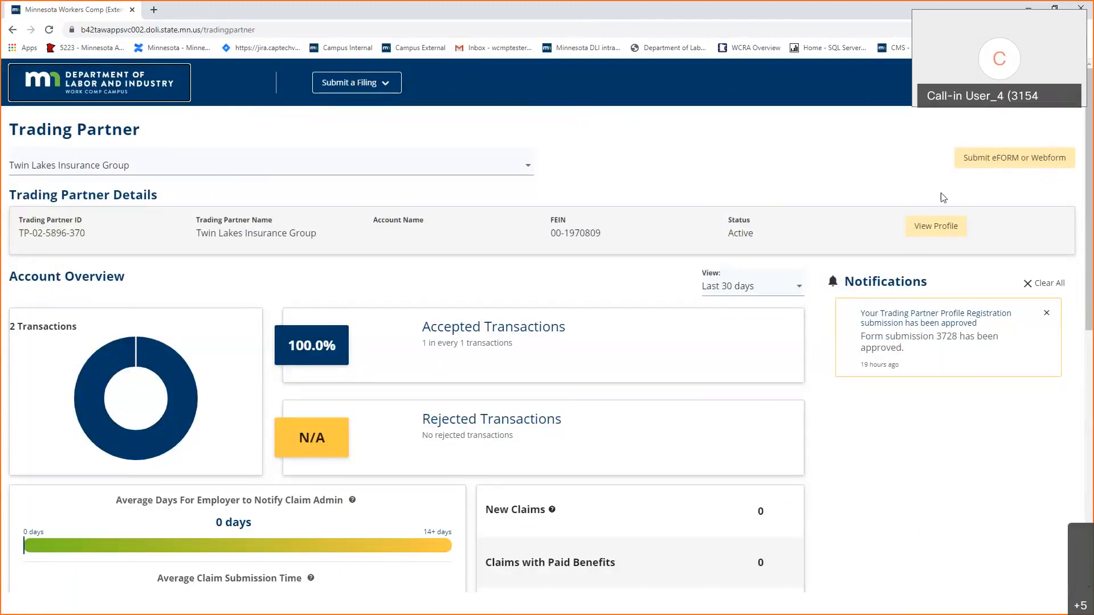
# Start an eForm submission to the employee's existing claim with Next Action IP - Initial Payment.
pyautogui.click(981, 166)
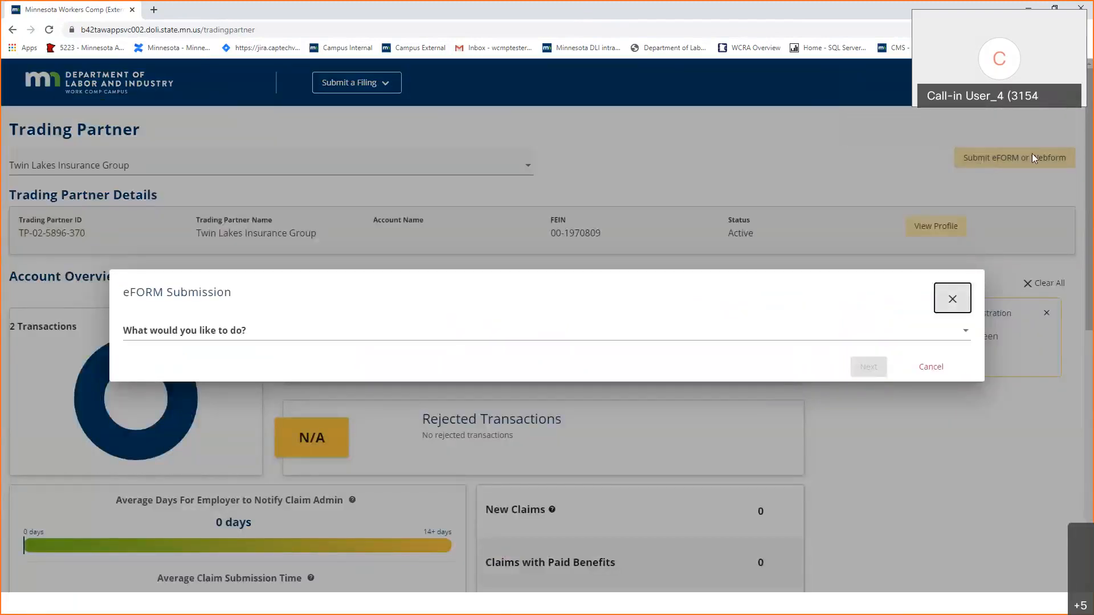
pyautogui.click(186, 340)
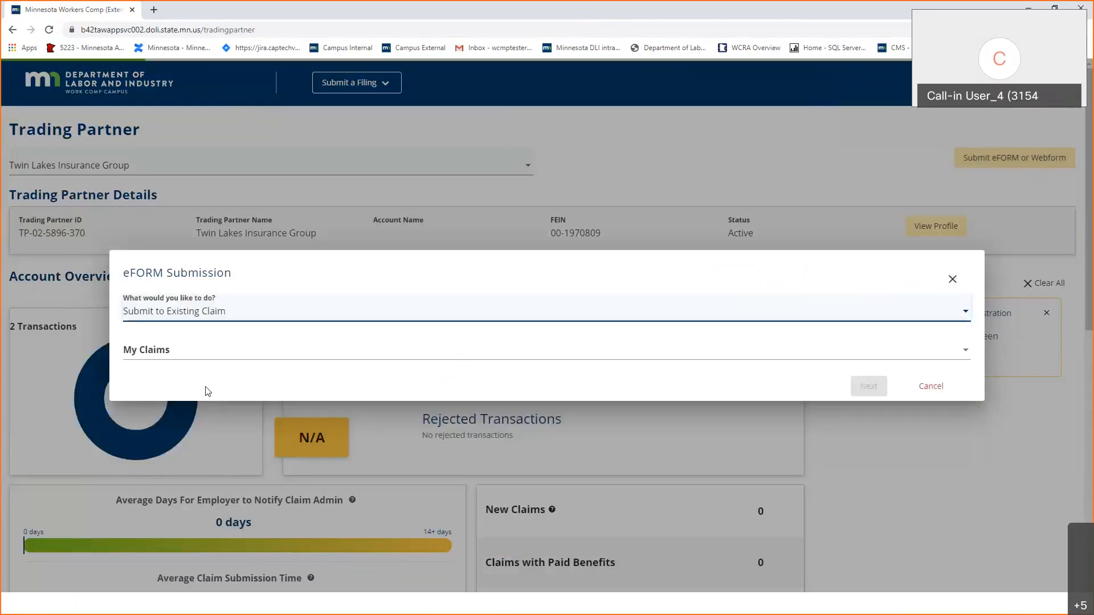
pyautogui.click(241, 358)
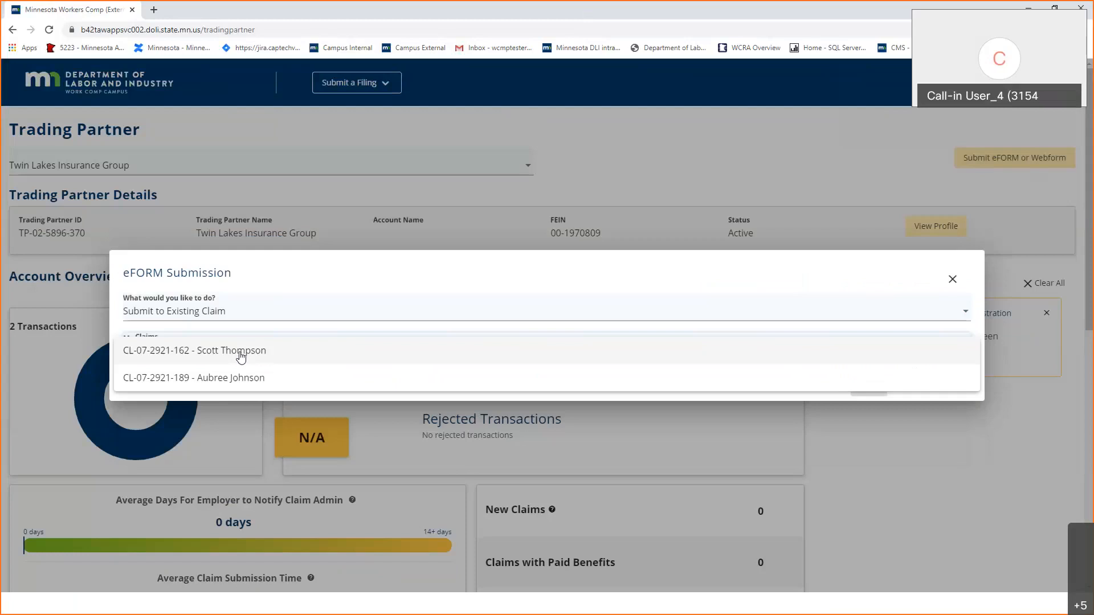
pyautogui.click(251, 379)
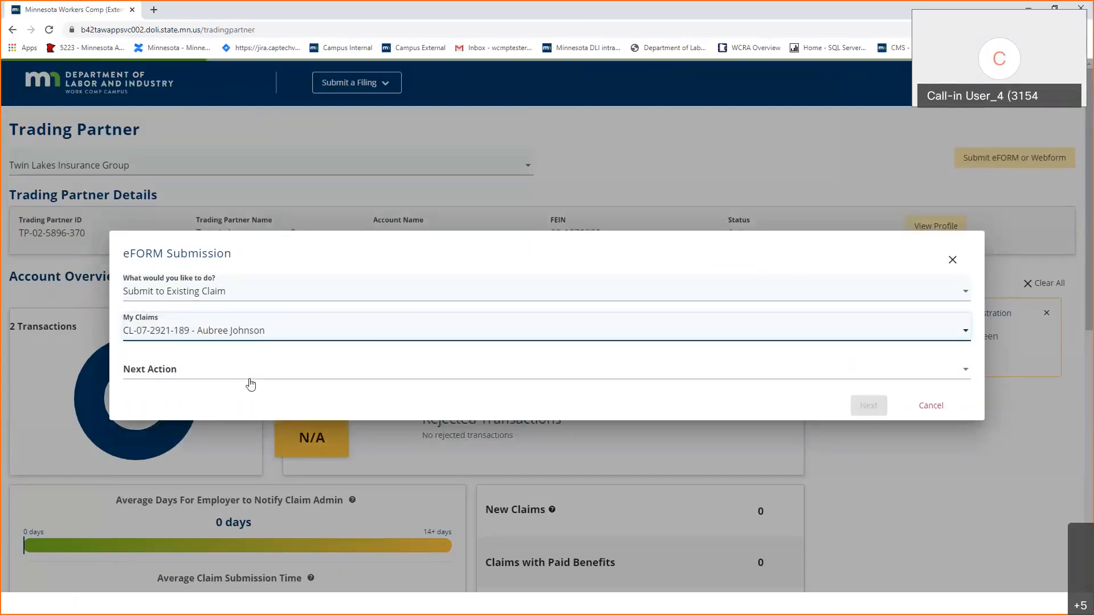
pyautogui.click(251, 381)
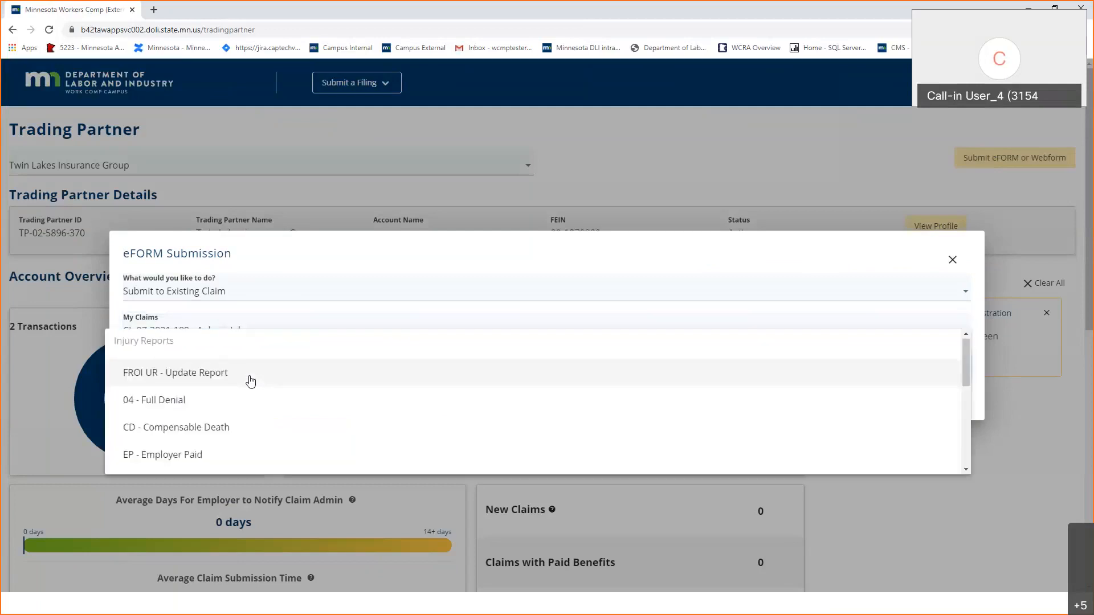
pyautogui.scroll(-1, 250, 381)
pyautogui.click(192, 459)
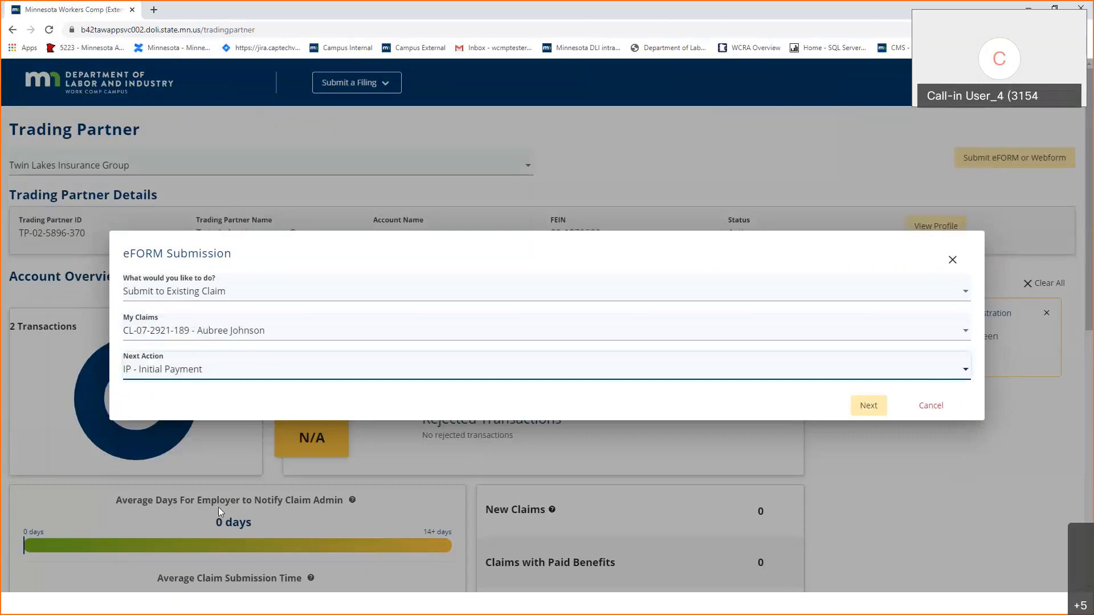
# Continue to the File an eSROI form with the employee's details prefilled.
pyautogui.click(867, 406)
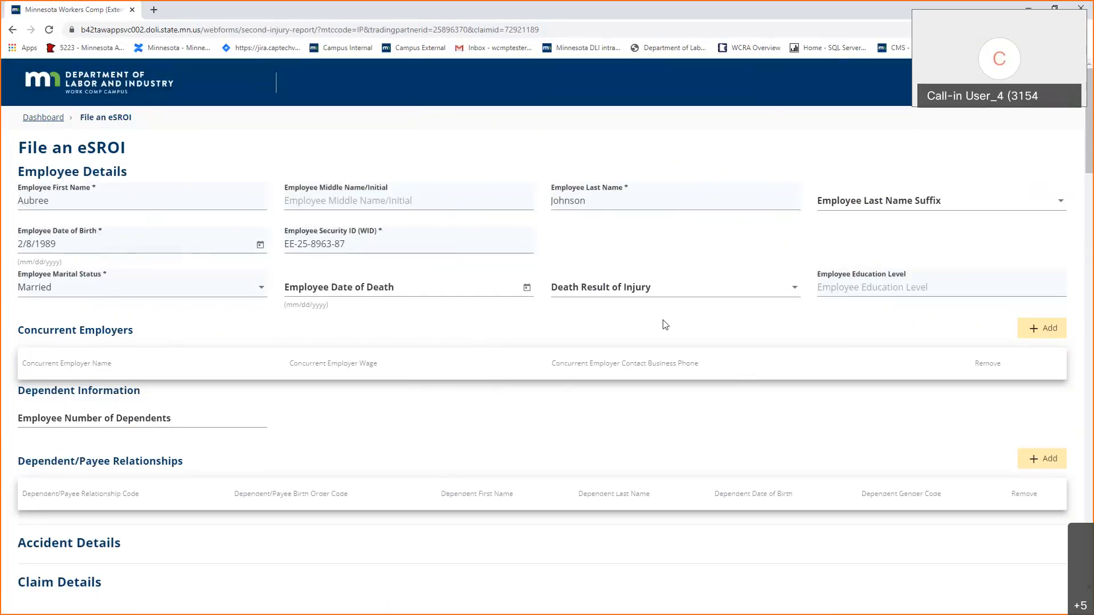
pyautogui.scroll(-2, 665, 325)
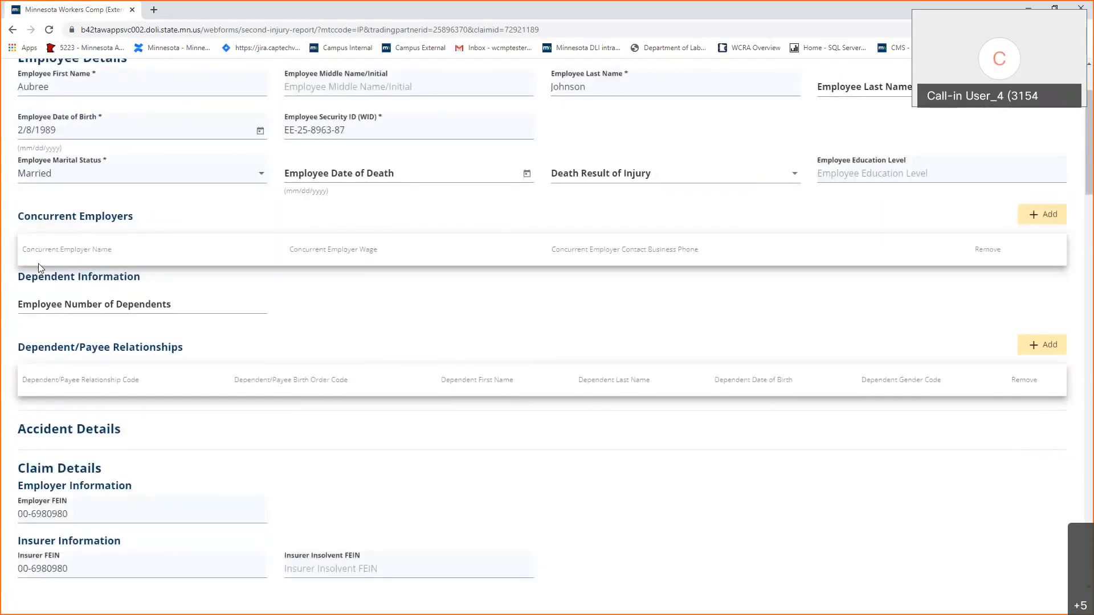
pyautogui.scroll(-1, 40, 190)
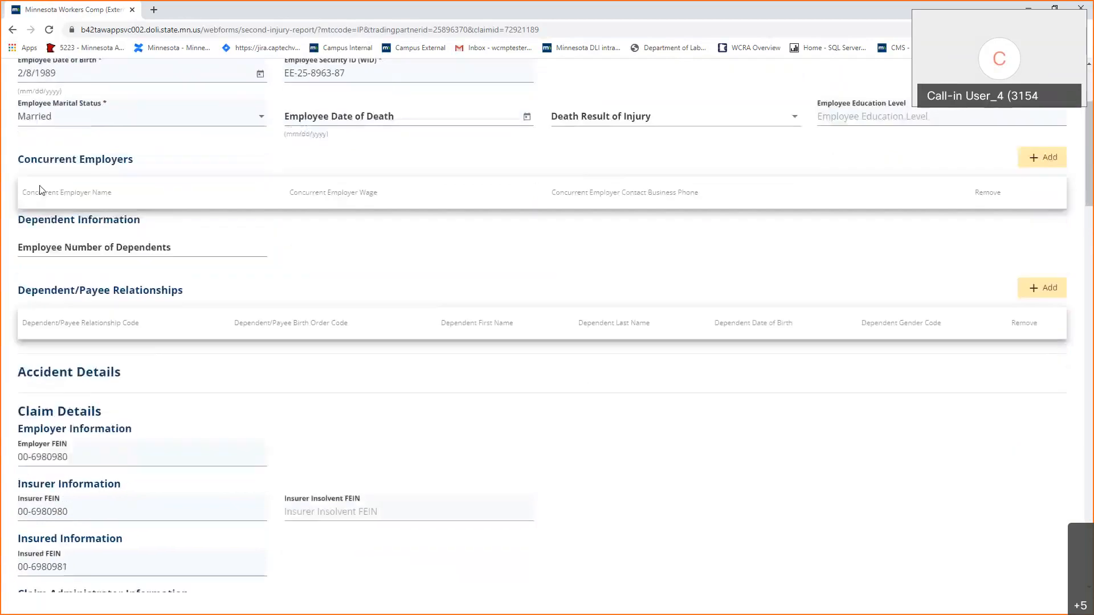
pyautogui.scroll(-1, 222, 268)
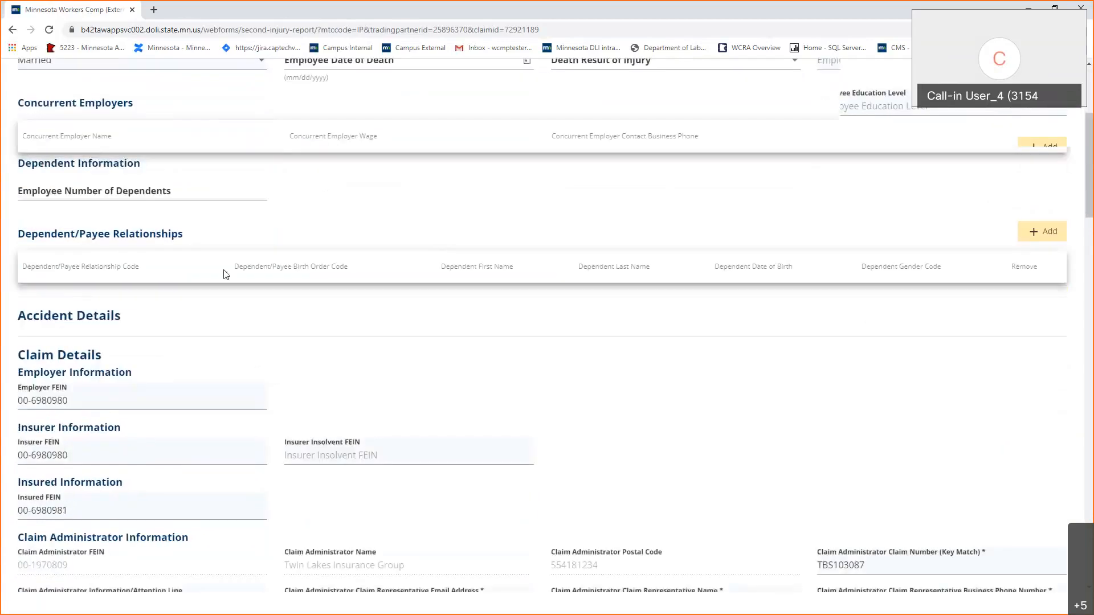
pyautogui.scroll(-1, 224, 273)
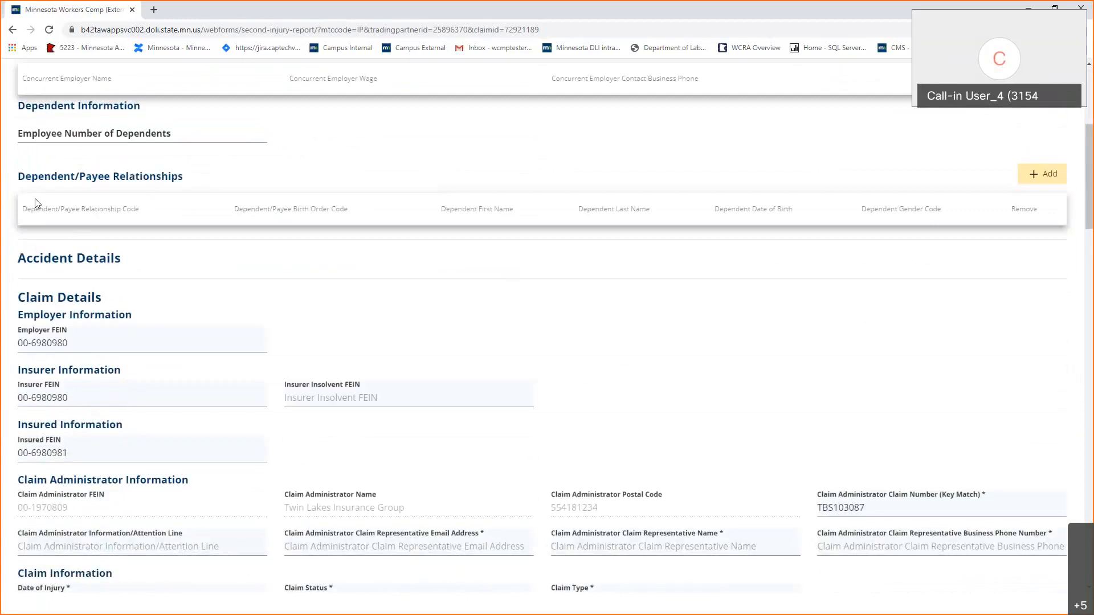
pyautogui.scroll(-3, 407, 223)
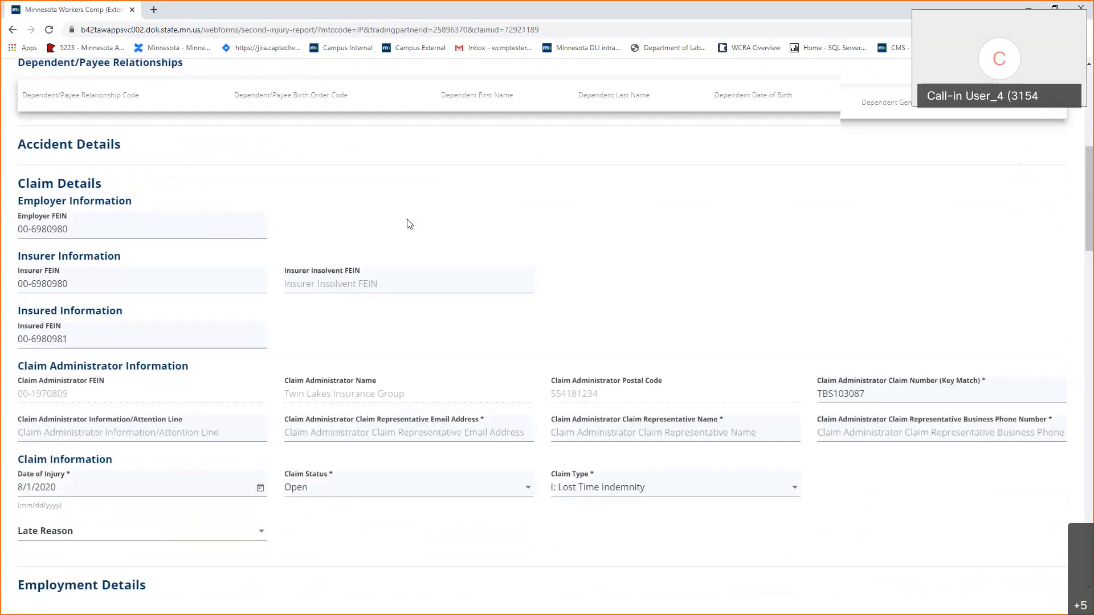
pyautogui.scroll(-1, 408, 223)
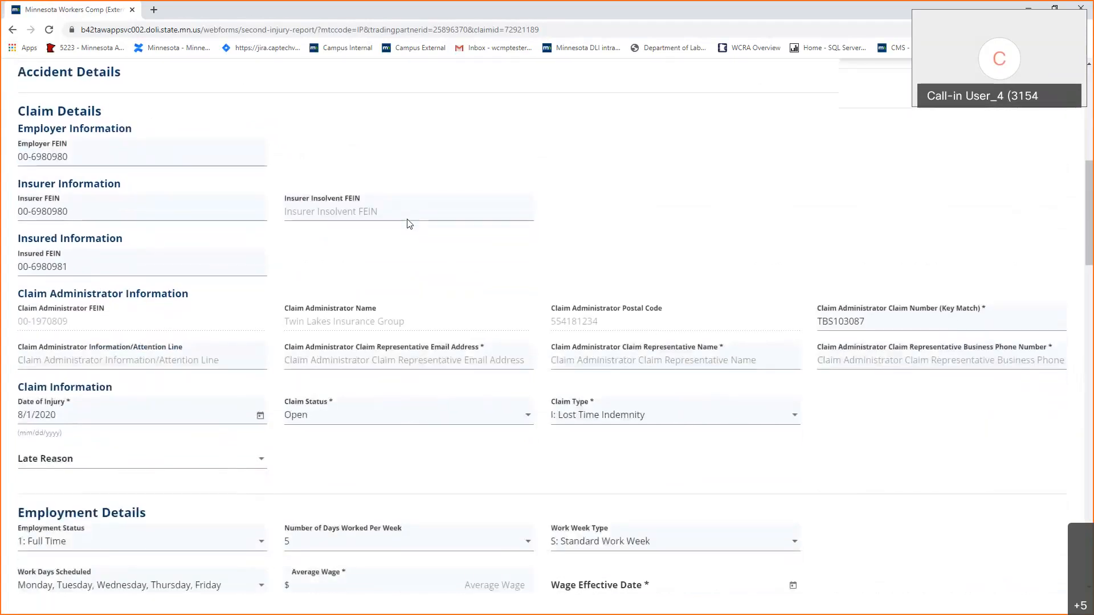
pyautogui.scroll(1, 408, 222)
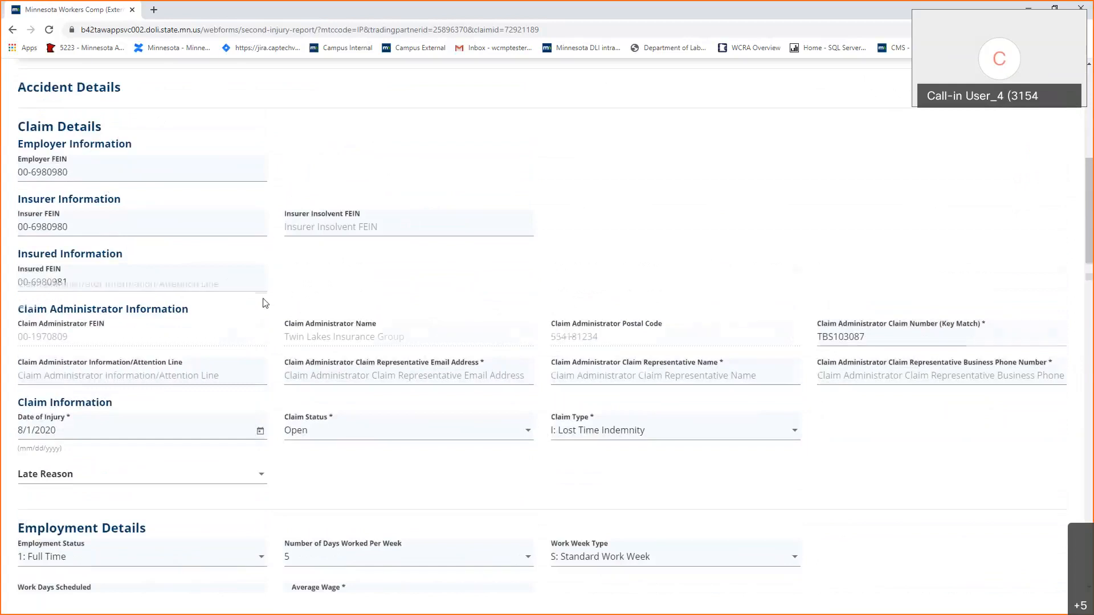
pyautogui.scroll(-2, 264, 303)
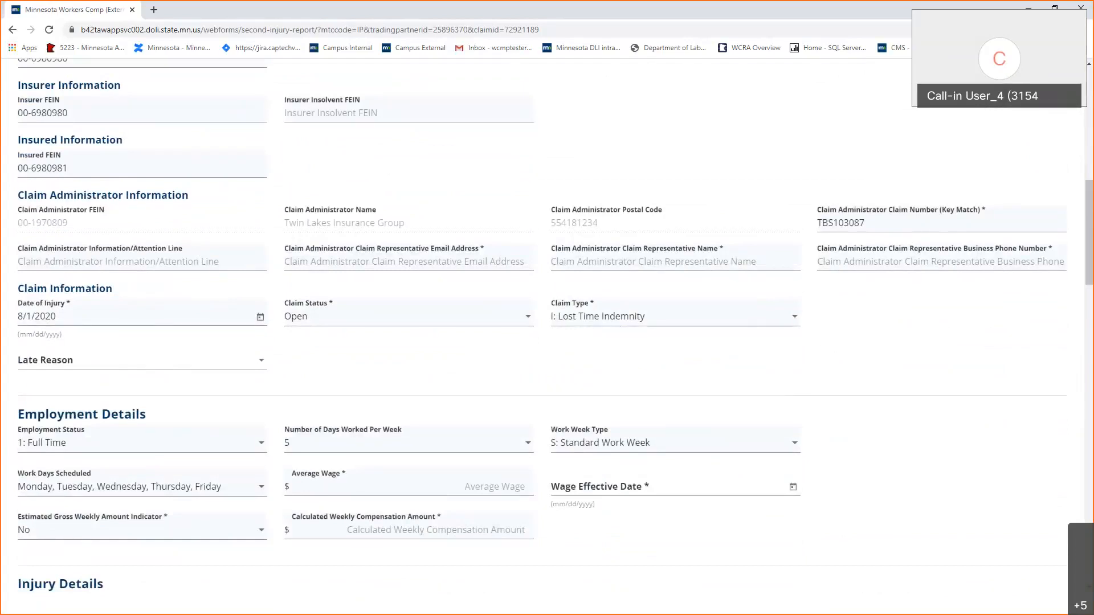
pyautogui.scroll(-2, 435, 289)
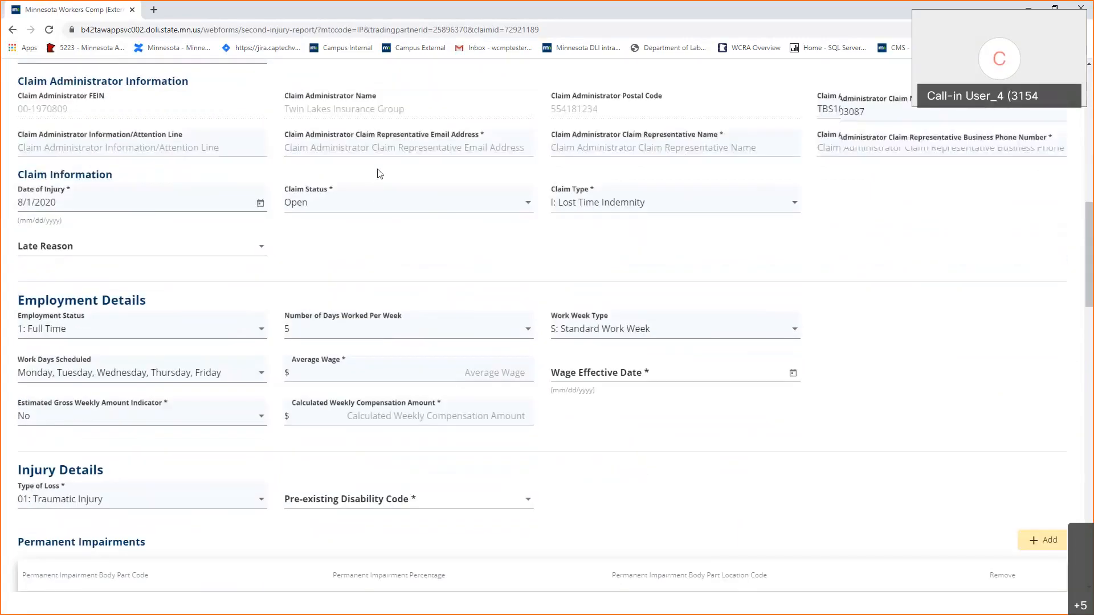
# Enter the claim representative's e-mail address, full name and business phone number.
pyautogui.click(377, 143)
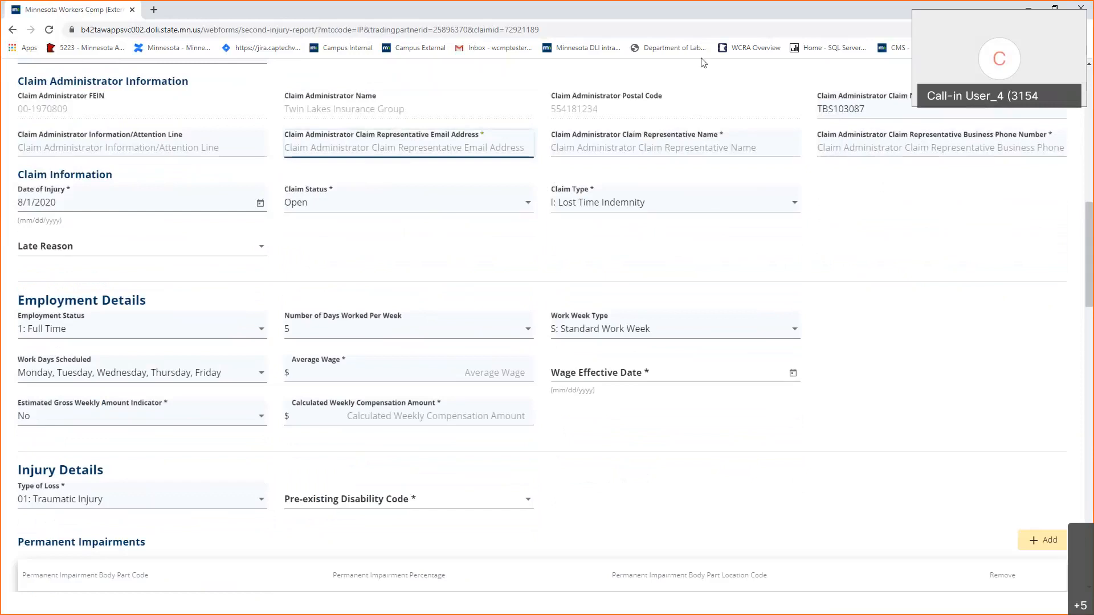
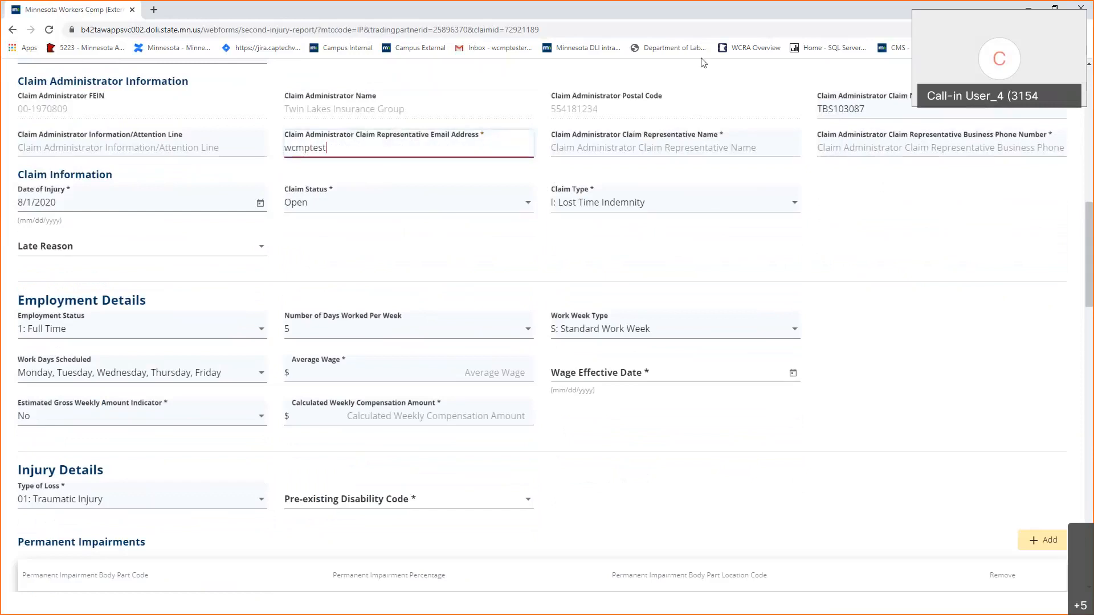
pyautogui.press('Tab')
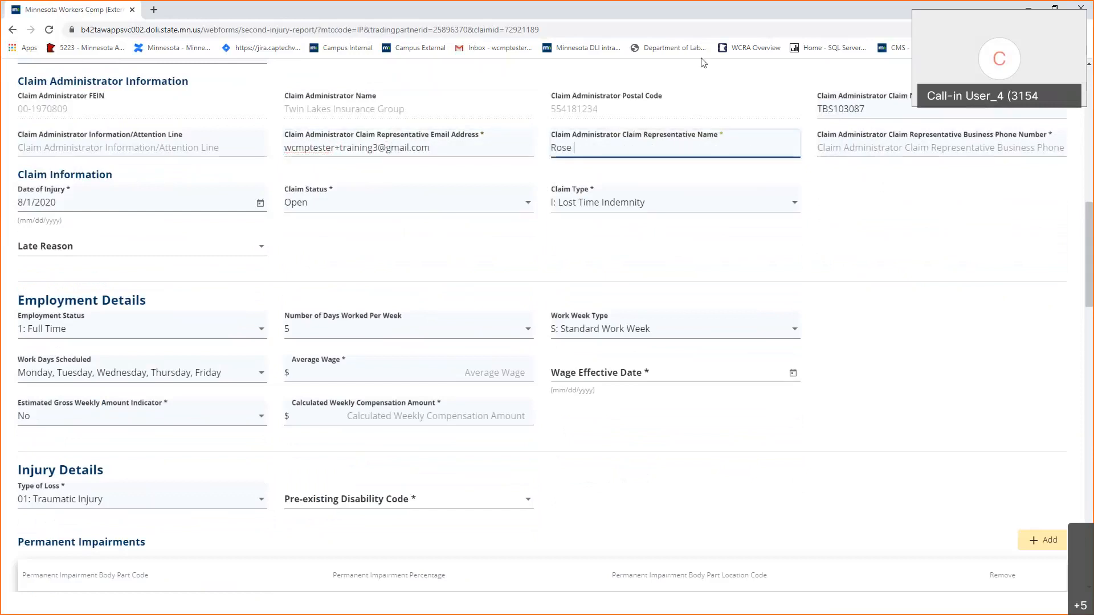
pyautogui.press('Tab')
pyautogui.write('555) 555-5555')
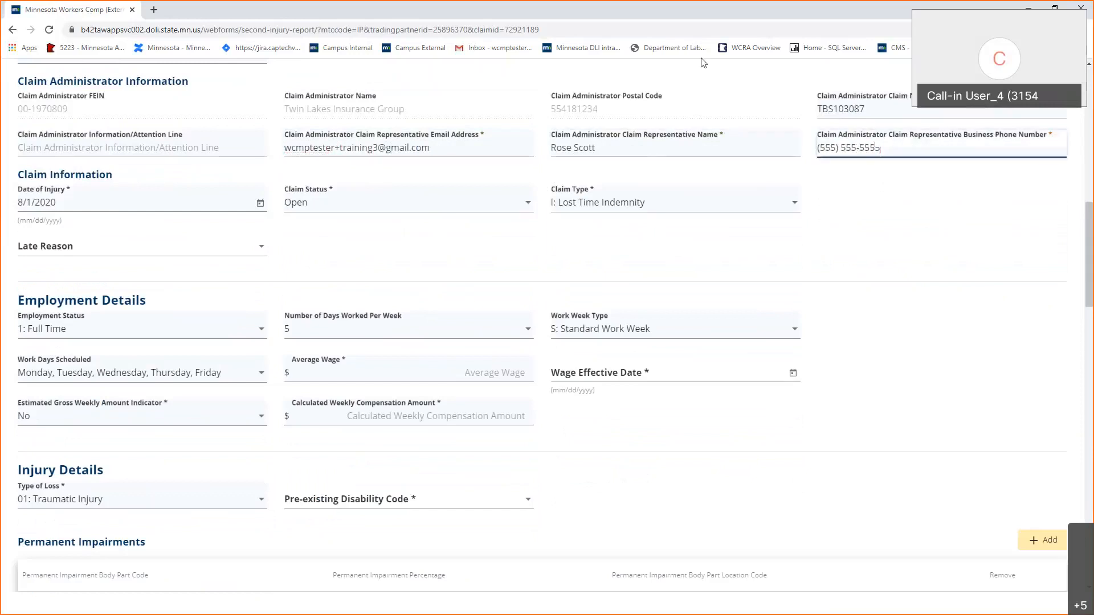
# Enter Average Wage 1200 with Wage Effective Date 8/1/2020.
pyautogui.scroll(-2, 944, 252)
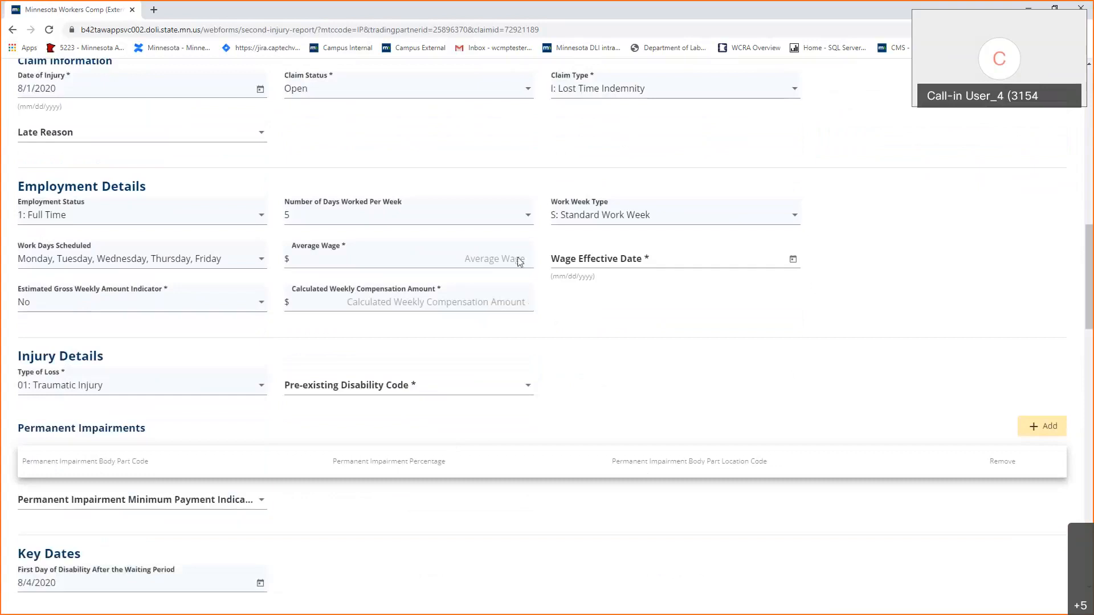
pyautogui.click(489, 254)
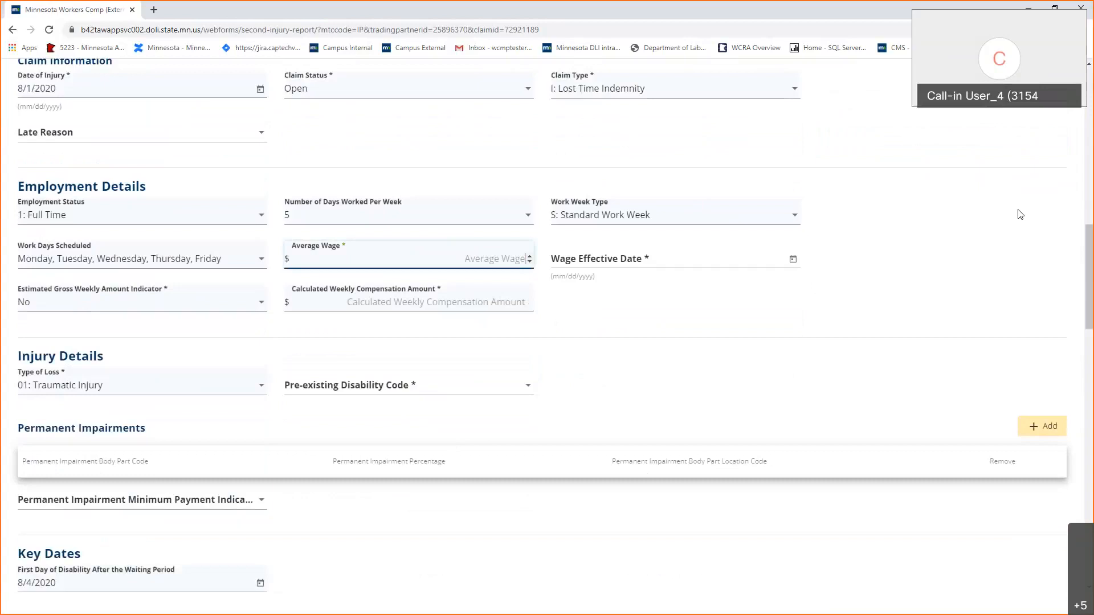
pyautogui.write('1200')
pyautogui.click(693, 261)
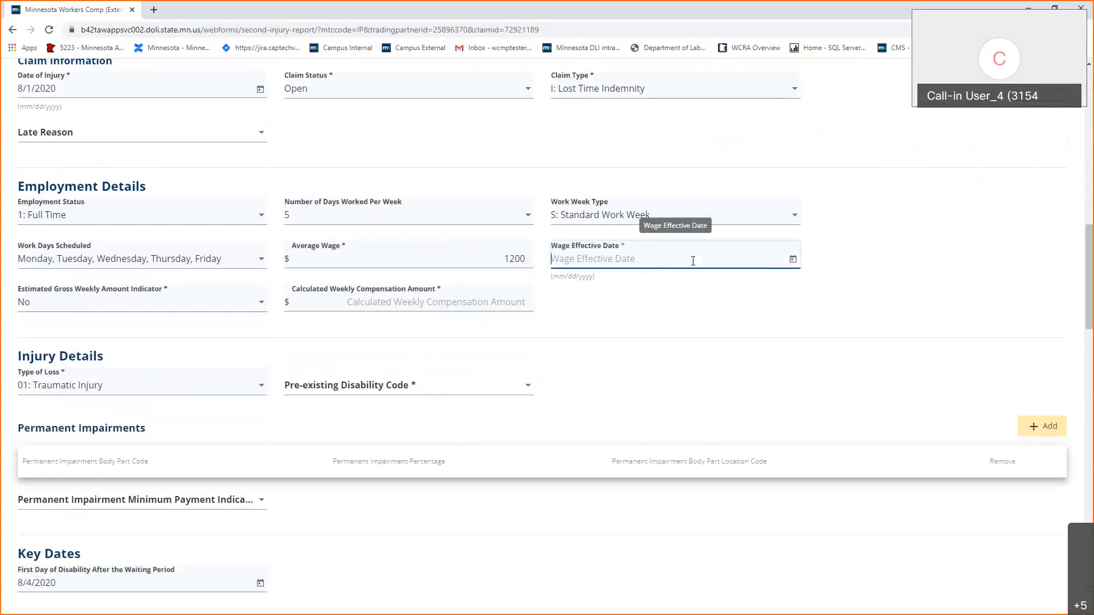
pyautogui.write('8/1/2020')
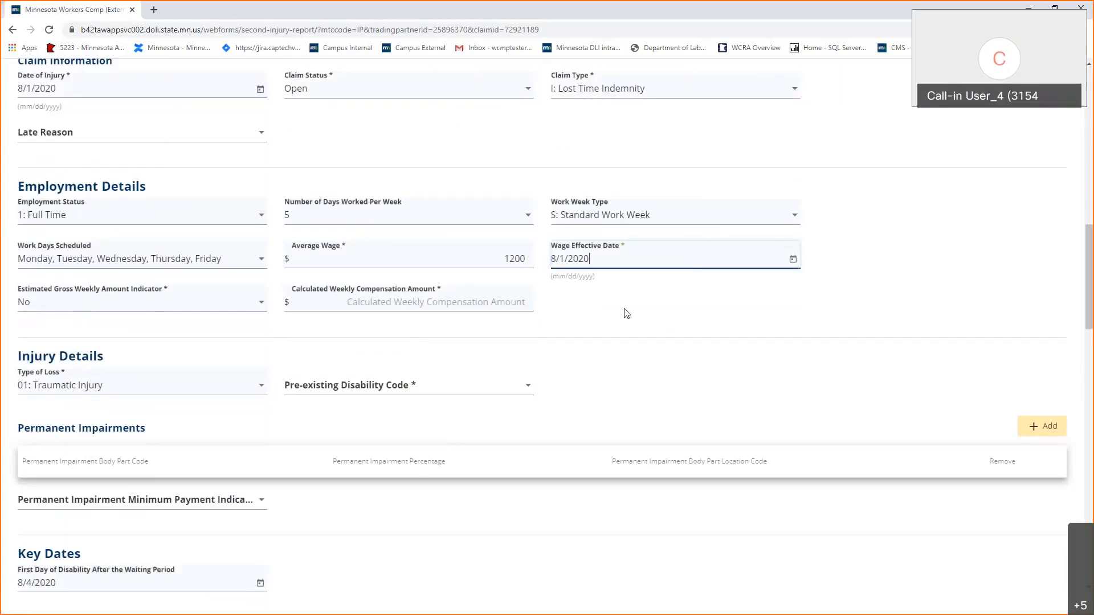
# Keep the Estimated Gross Weekly Amount Indicator at No and set Calculated Weekly Compensation to 800.
pyautogui.click(471, 305)
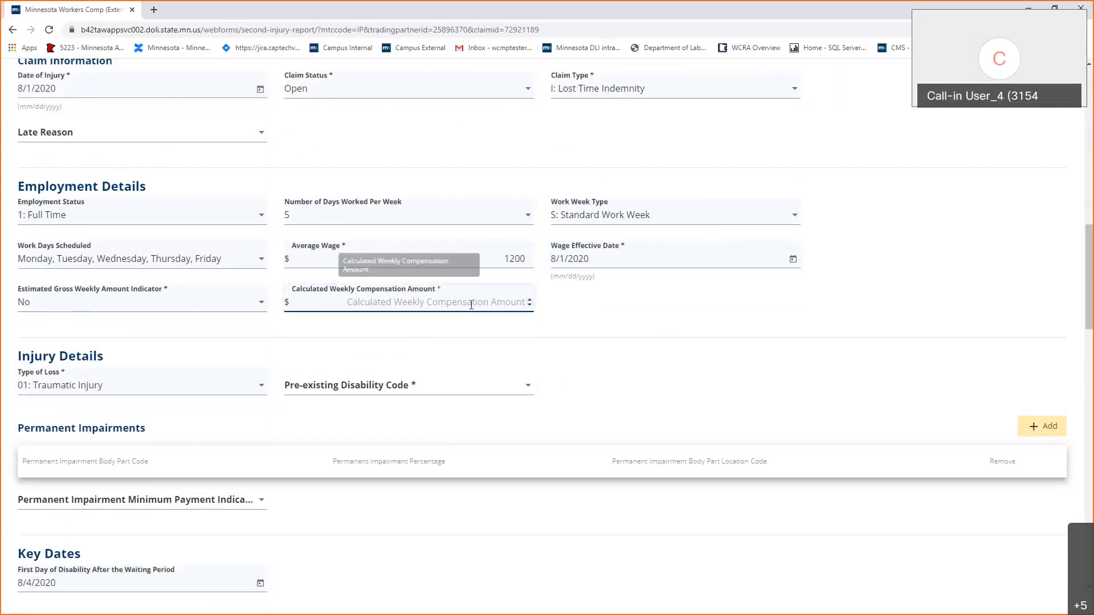
pyautogui.click(73, 309)
pyautogui.click(74, 309)
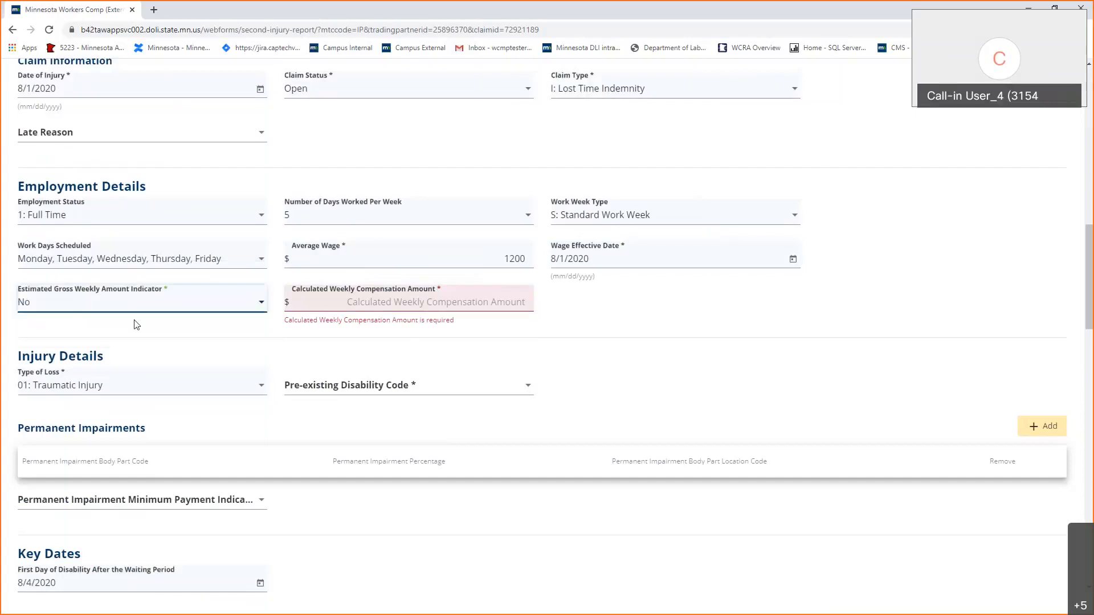
pyautogui.click(116, 302)
pyautogui.click(114, 311)
pyautogui.press('Tab')
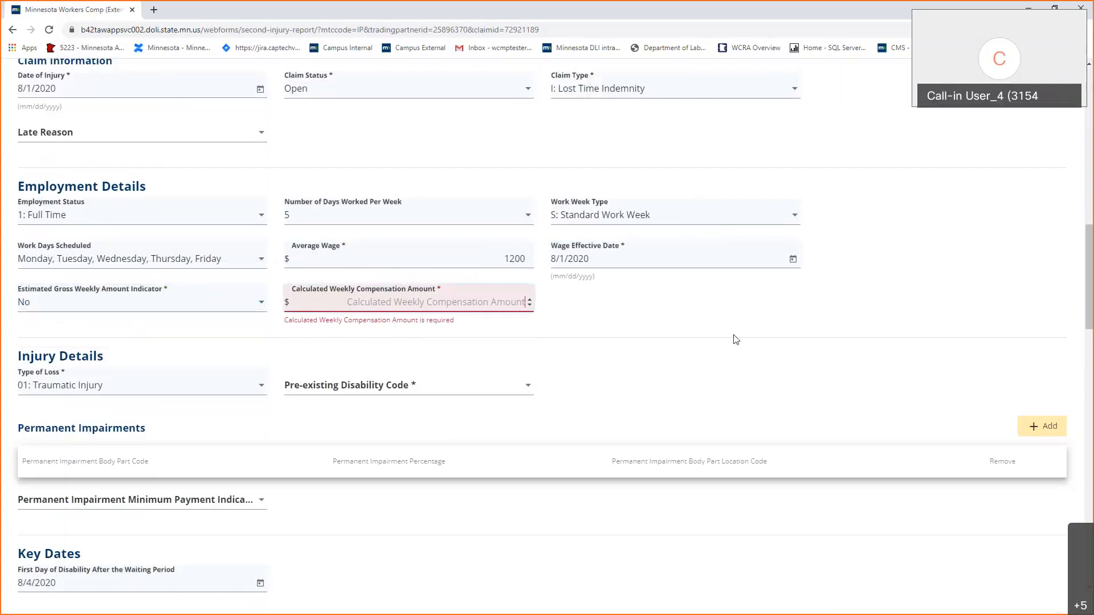
pyautogui.write('800')
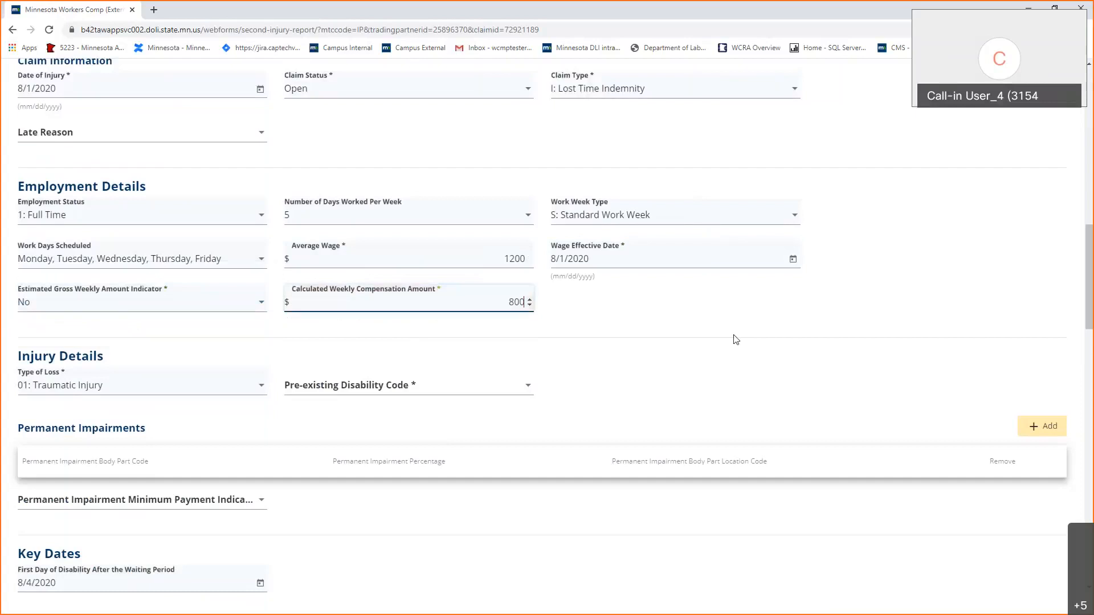
pyautogui.click(700, 310)
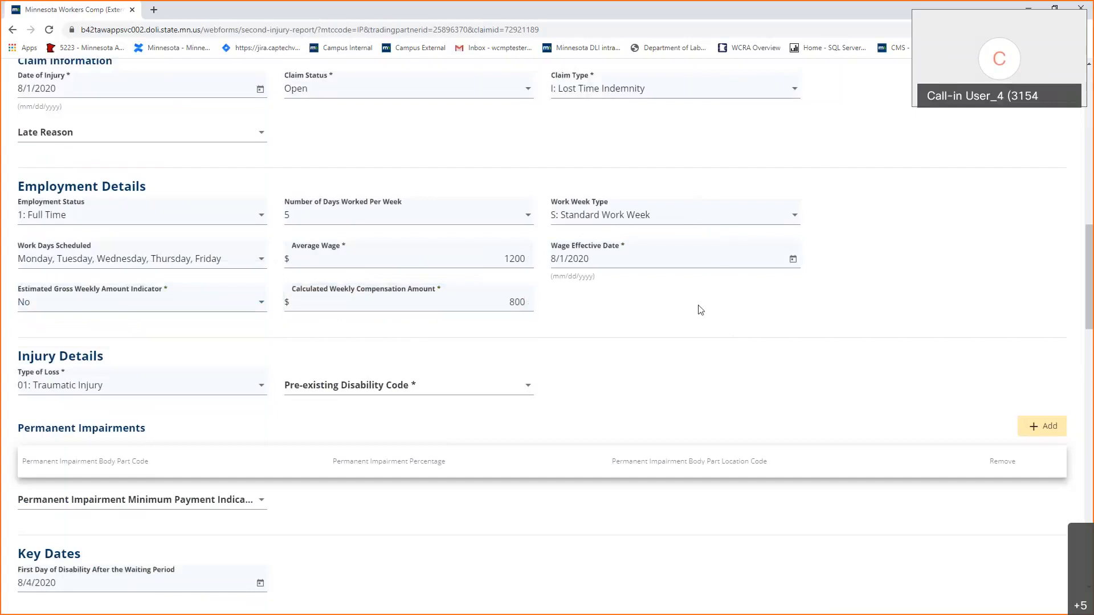
# Set Pre-existing Disability Code to No.
pyautogui.scroll(-2, 701, 309)
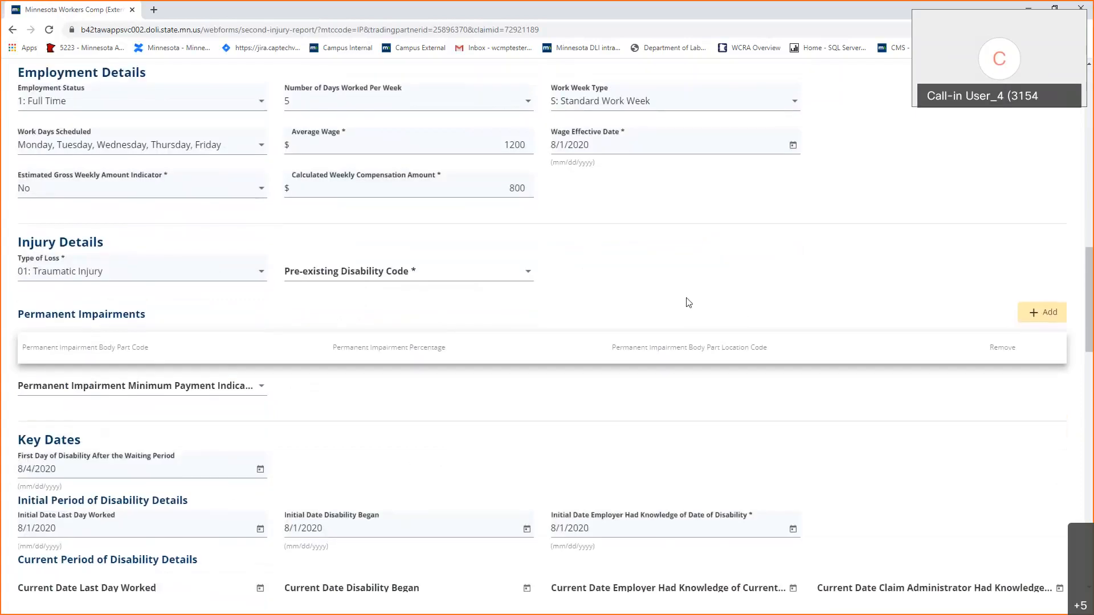
pyautogui.scroll(-2, 787, 445)
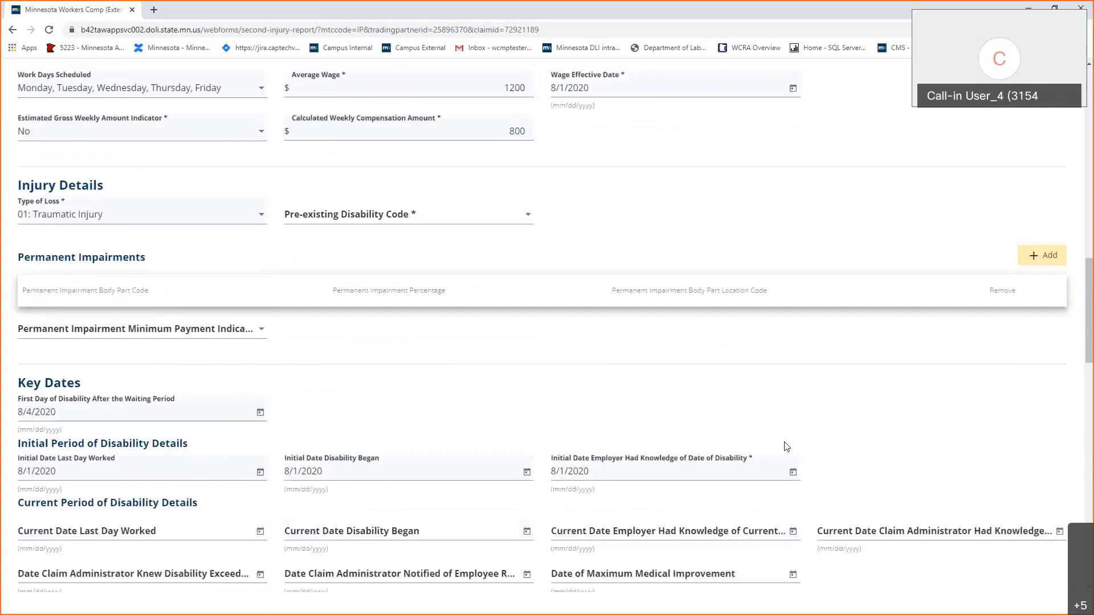
pyautogui.scroll(-1, 786, 446)
pyautogui.click(456, 101)
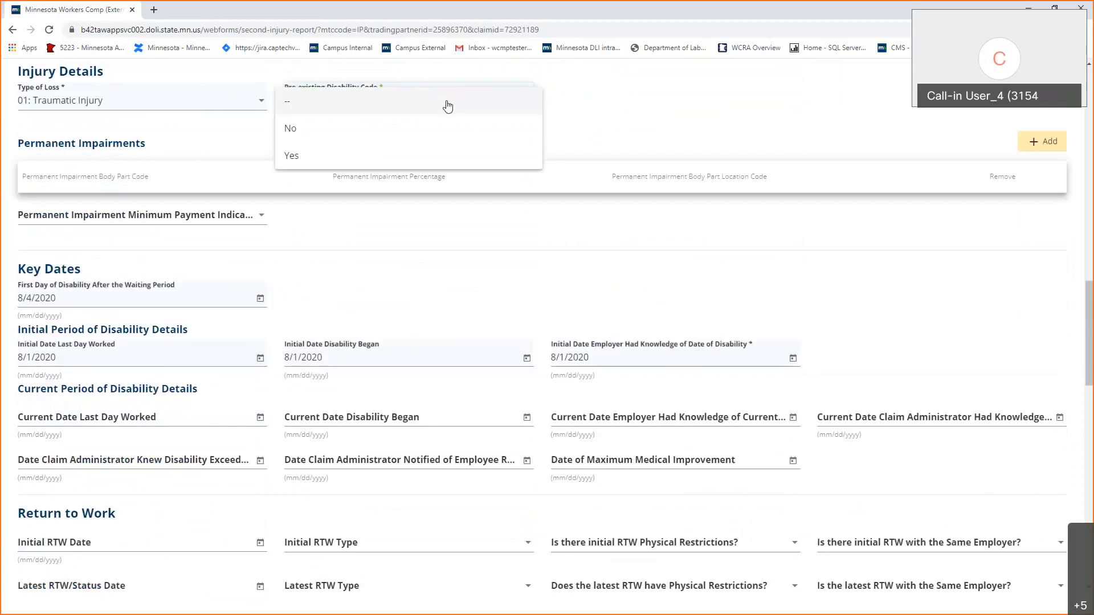
pyautogui.click(468, 127)
# Scroll to Benefits & Payments Details showing disability dates 8/1/2020 and 8/4/2020.
pyautogui.scroll(-1, 459, 239)
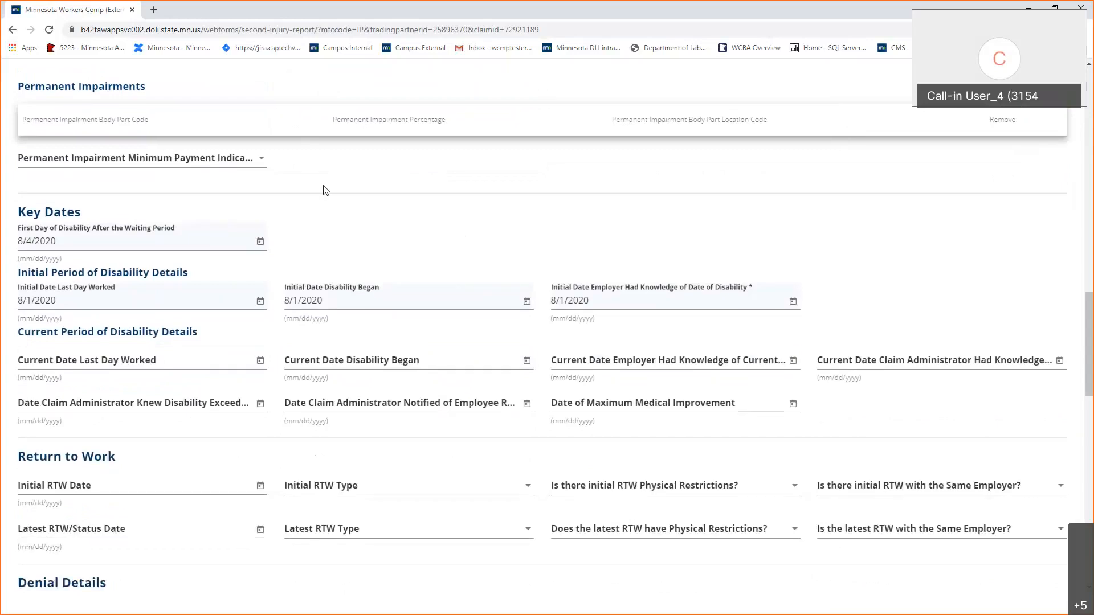
pyautogui.scroll(-2, 325, 190)
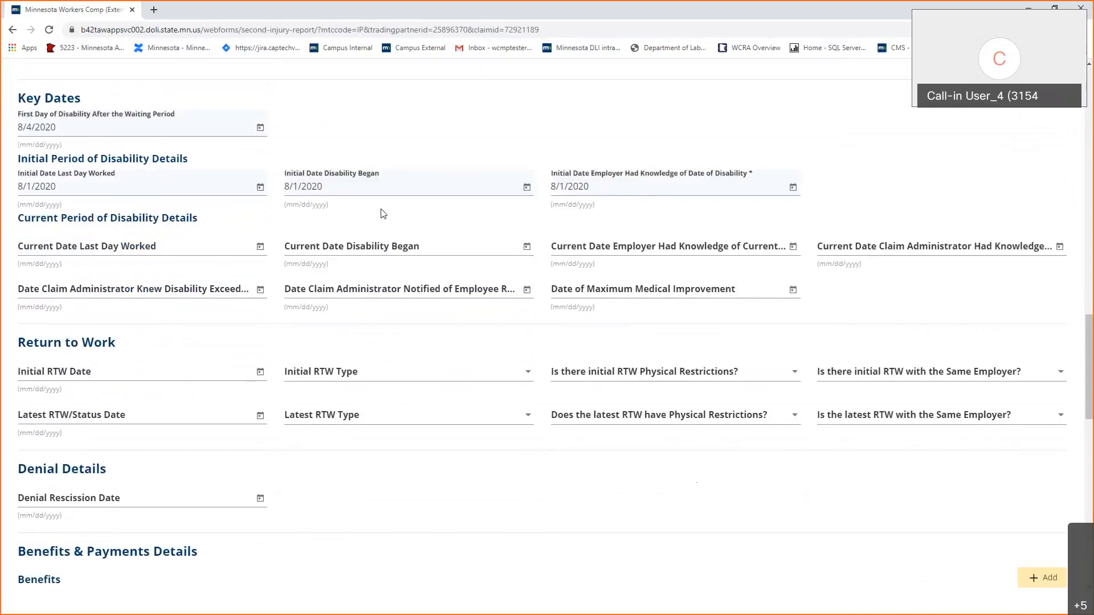
pyautogui.scroll(-1, 383, 213)
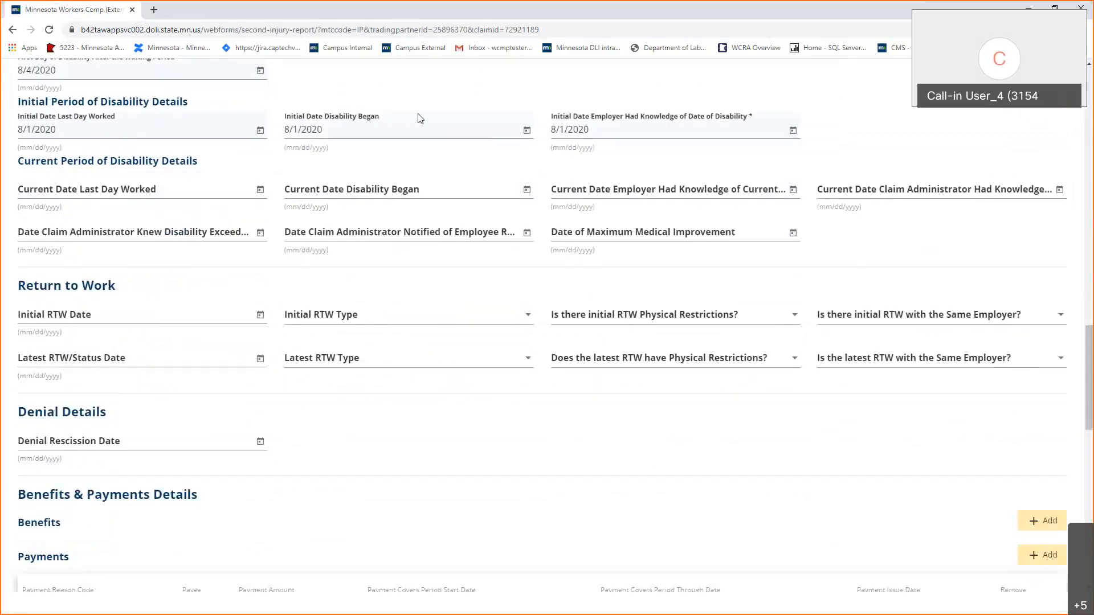
pyautogui.scroll(-4, 384, 315)
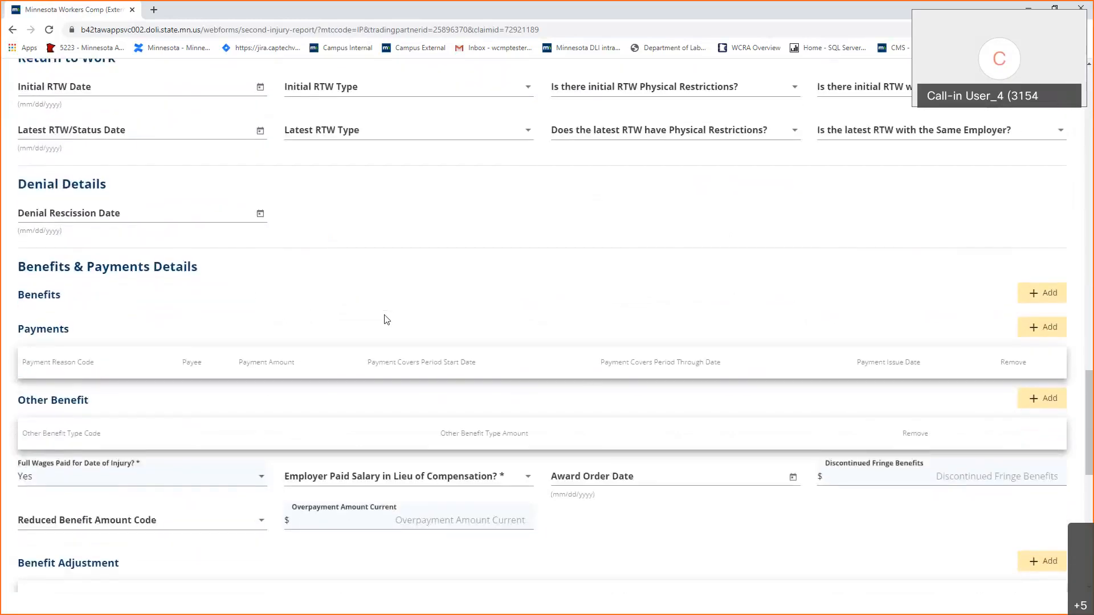
pyautogui.scroll(-2, 384, 318)
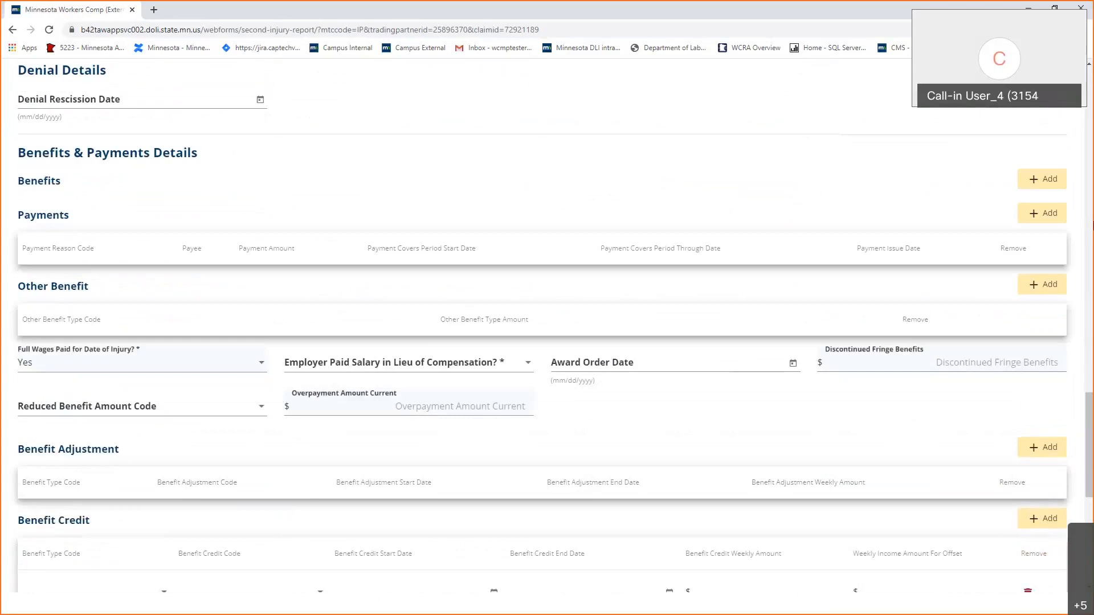
# Add a new benefit entry with benefit type Temporary Total.
pyautogui.click(1052, 189)
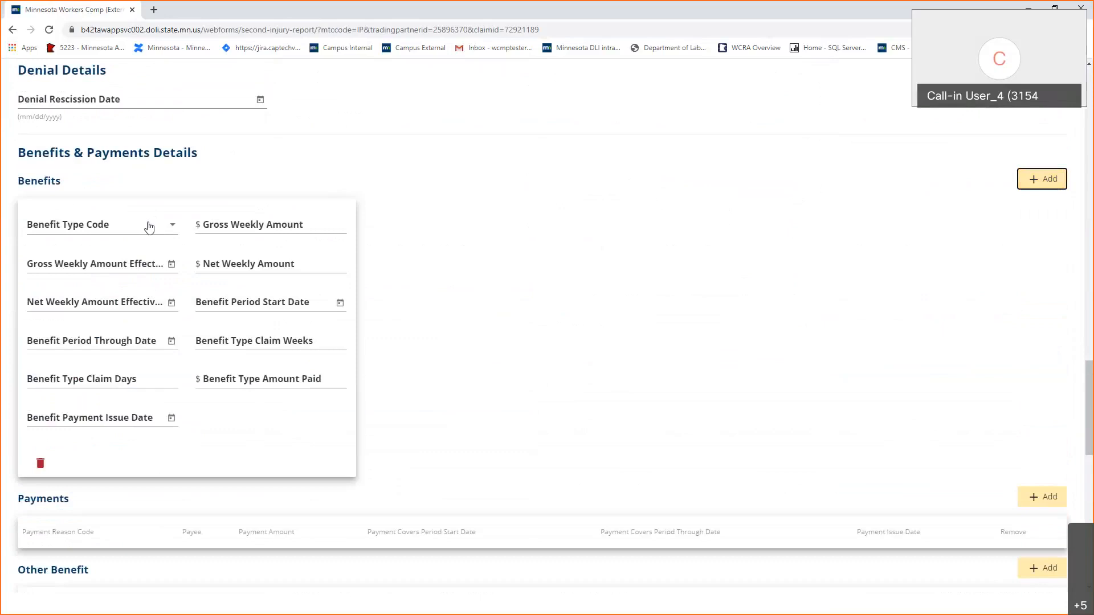
pyautogui.click(96, 234)
pyautogui.scroll(-5, 116, 285)
pyautogui.scroll(-4, 117, 298)
pyautogui.scroll(2, 119, 296)
pyautogui.click(66, 289)
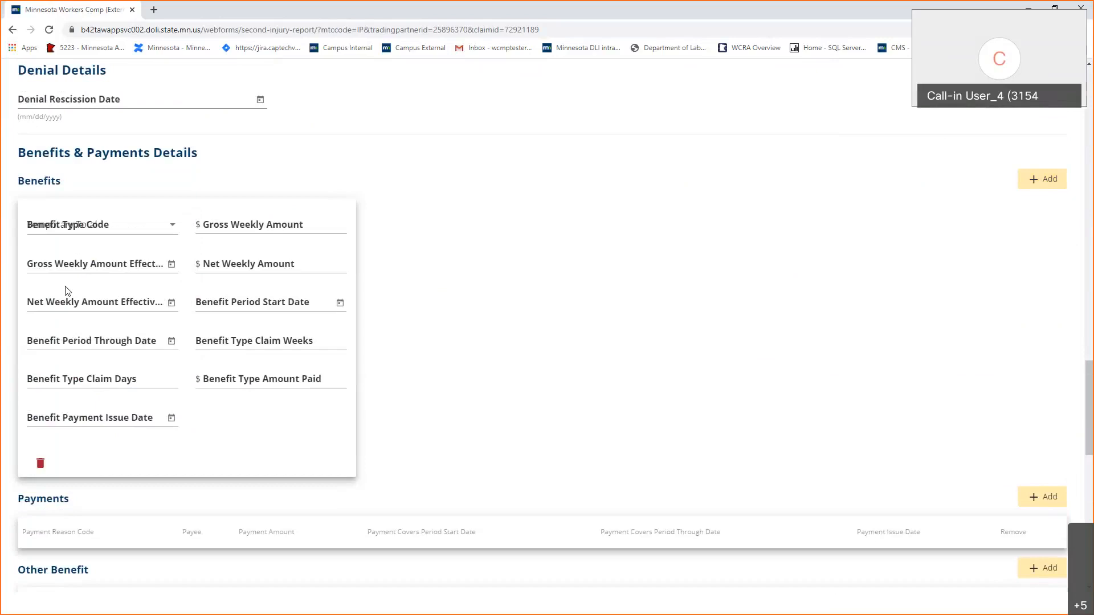
# Enter a gross weekly amount of 800 effective 8/1/2020.
pyautogui.click(280, 228)
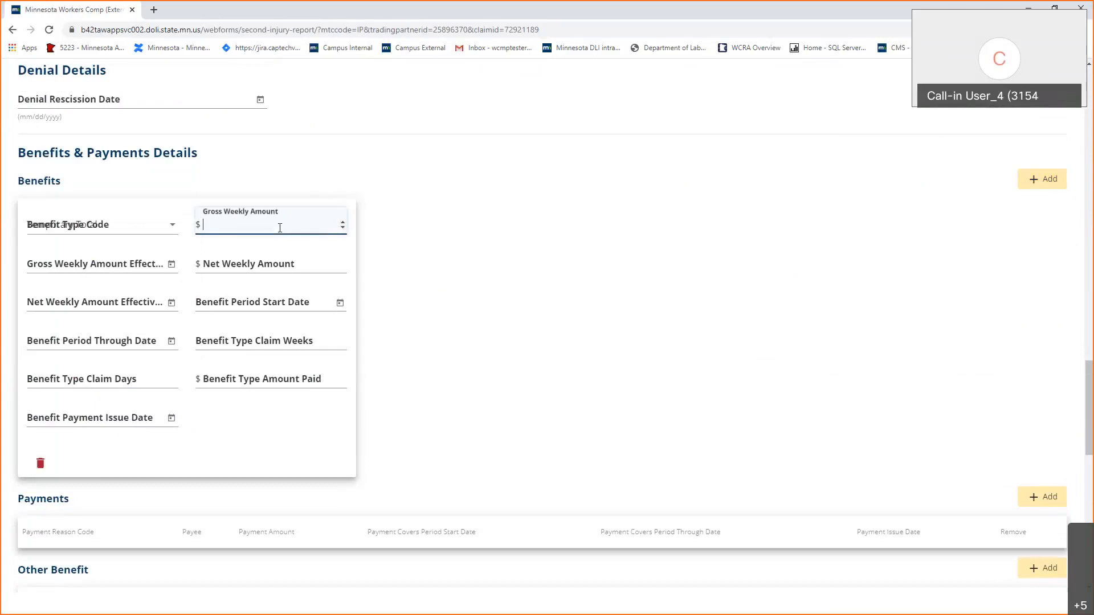
pyautogui.write('800')
pyautogui.press('Tab')
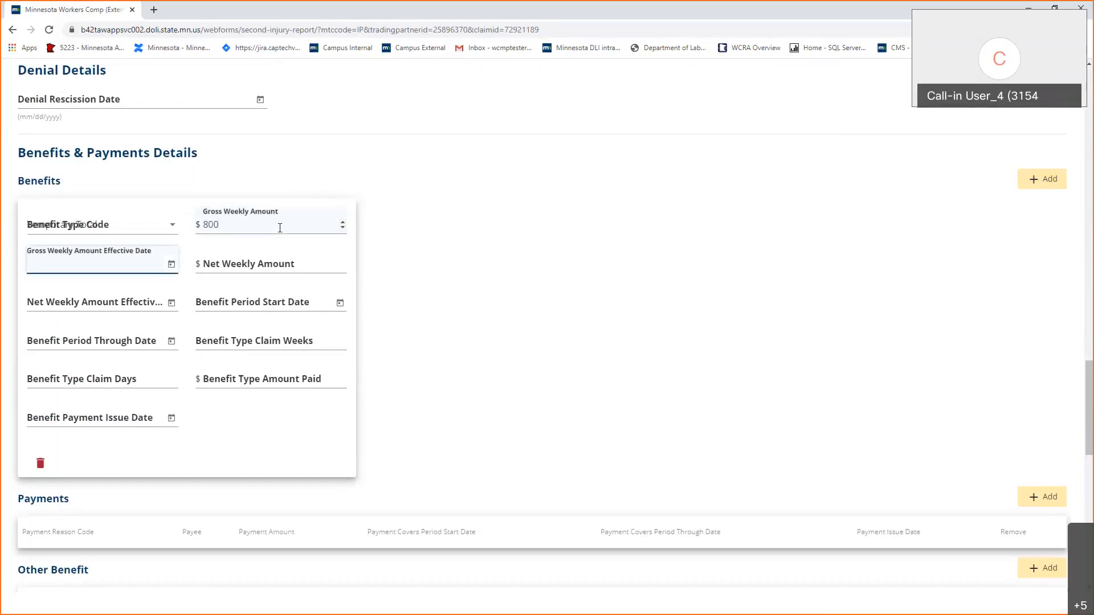
pyautogui.write('8/1/2020')
pyautogui.press('Tab')
pyautogui.press('Tab')
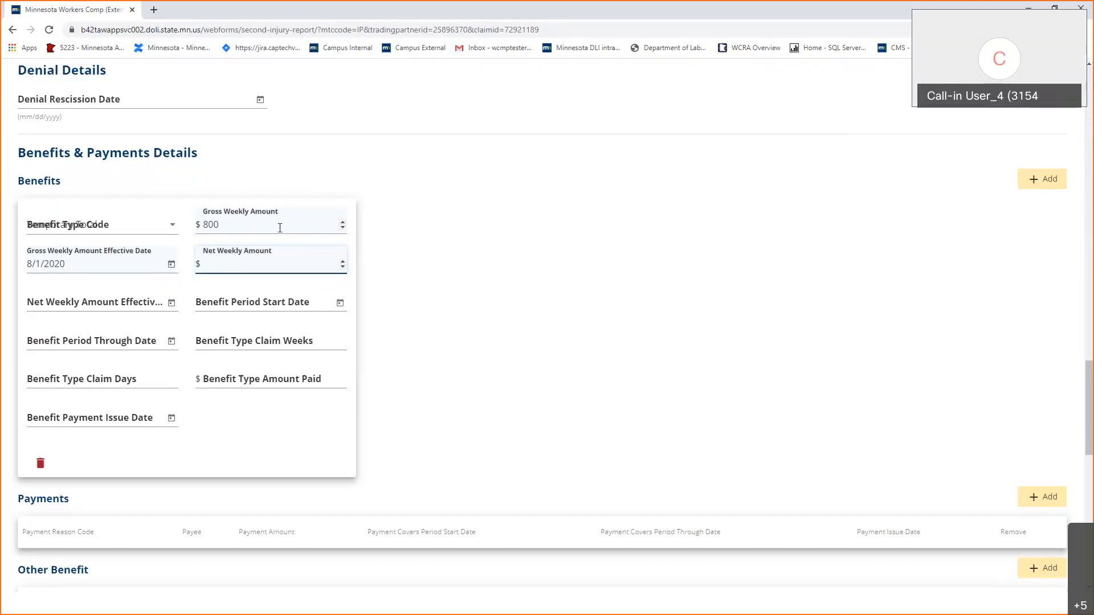
# Enter a net weekly amount of 800 effective 8/1/2020 and benefit period start 8/2/2020.
pyautogui.write('800')
pyautogui.press('Tab')
pyautogui.write('8/1/2020')
pyautogui.press('Tab')
pyautogui.press('Tab')
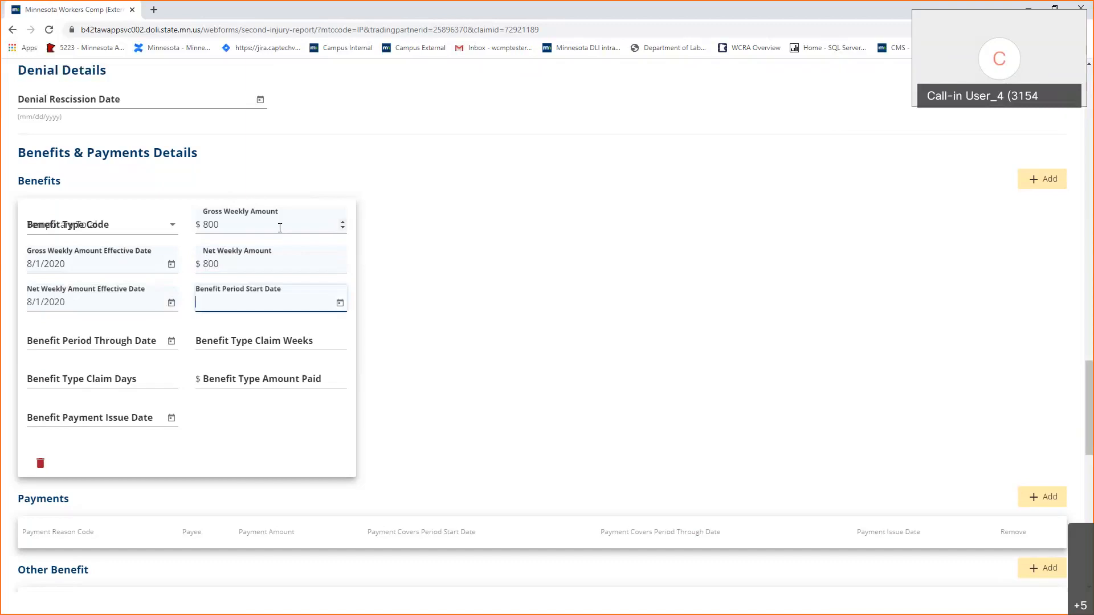
pyautogui.write('8/2/2020')
# Set the benefit period through date to 8/15/2020 with 2 claim weeks and 0 days.
pyautogui.press('Tab')
pyautogui.press('Tab')
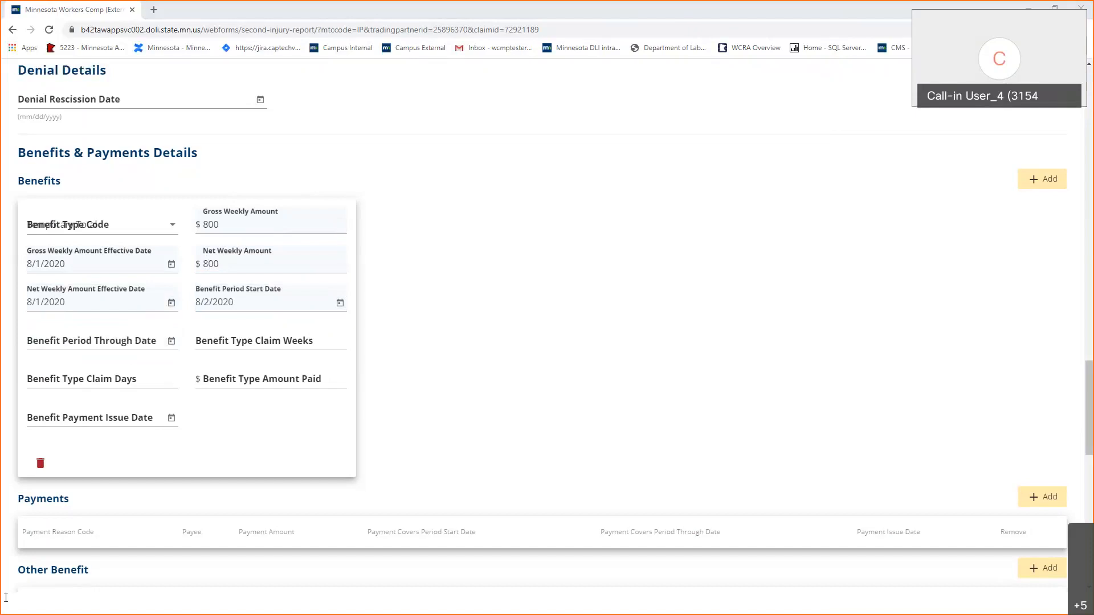
pyautogui.click(90, 340)
pyautogui.write('8/')
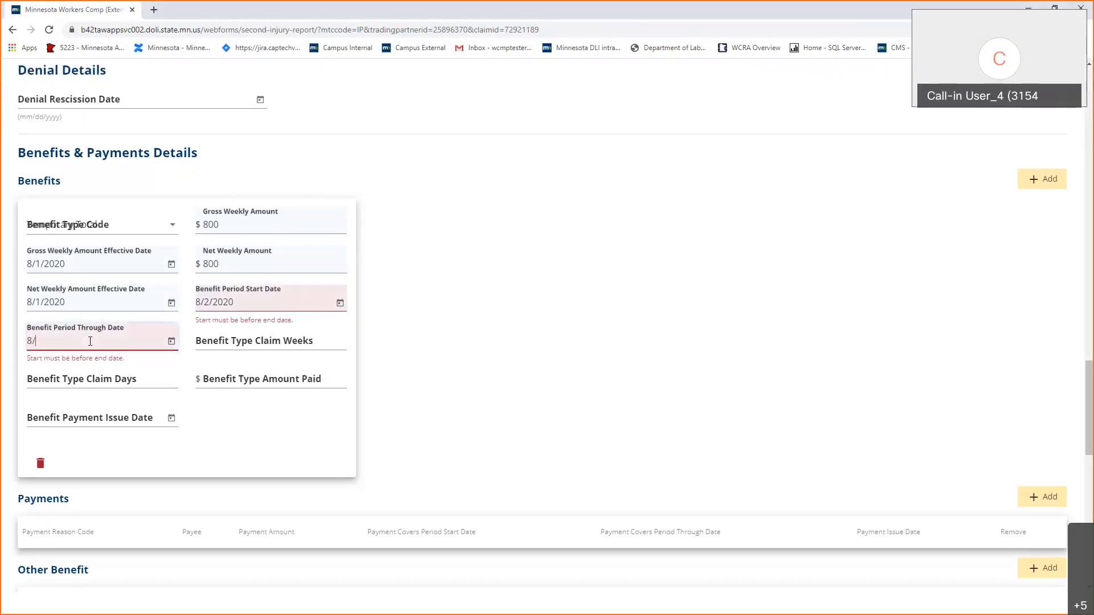
pyautogui.write('15/2020')
pyautogui.press('Tab')
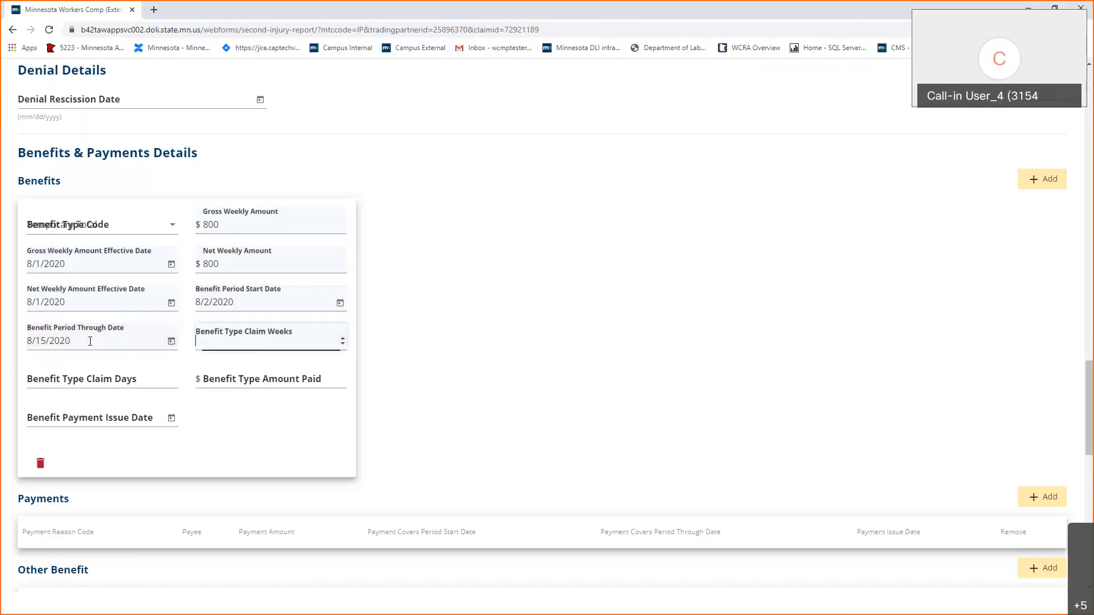
pyautogui.write('2')
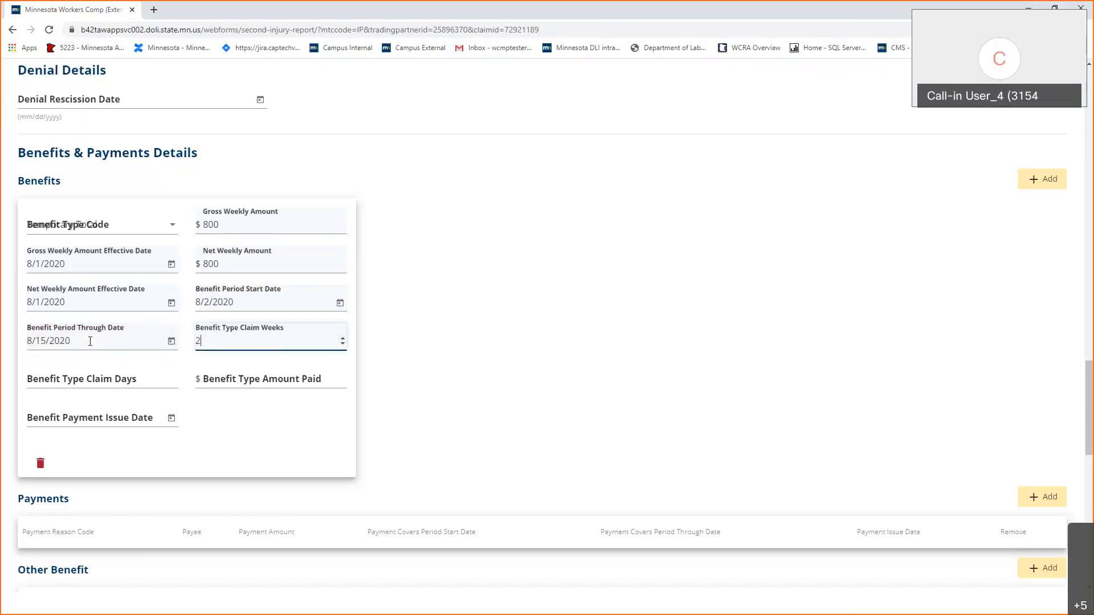
pyautogui.press('Tab')
pyautogui.write('0')
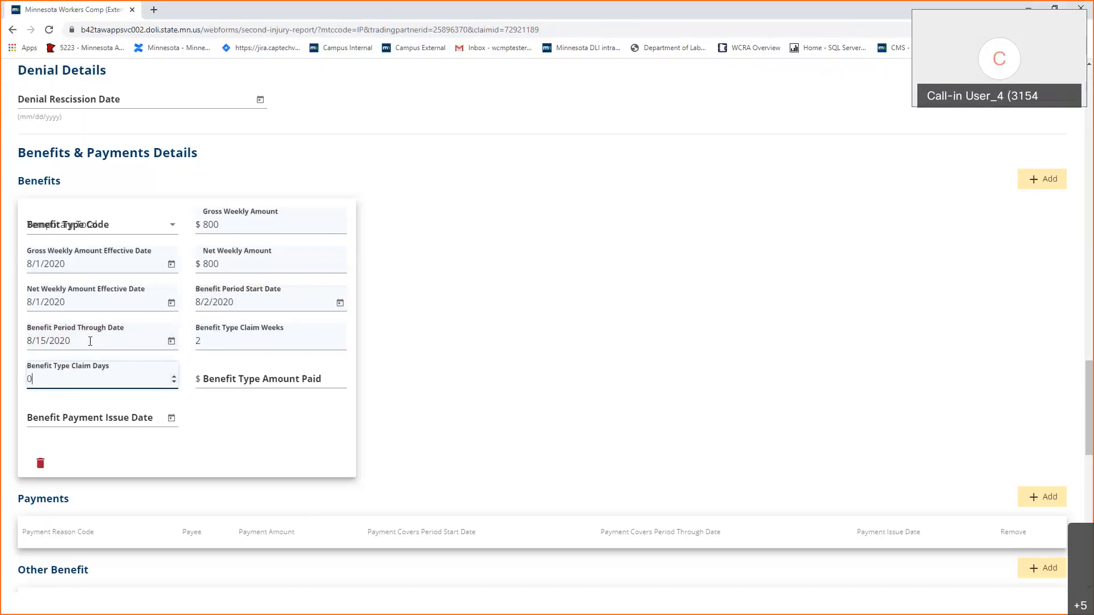
# Record 1600 as the amount paid, with payment issue date 8/19/2020.
pyautogui.press('Tab')
pyautogui.write('1600')
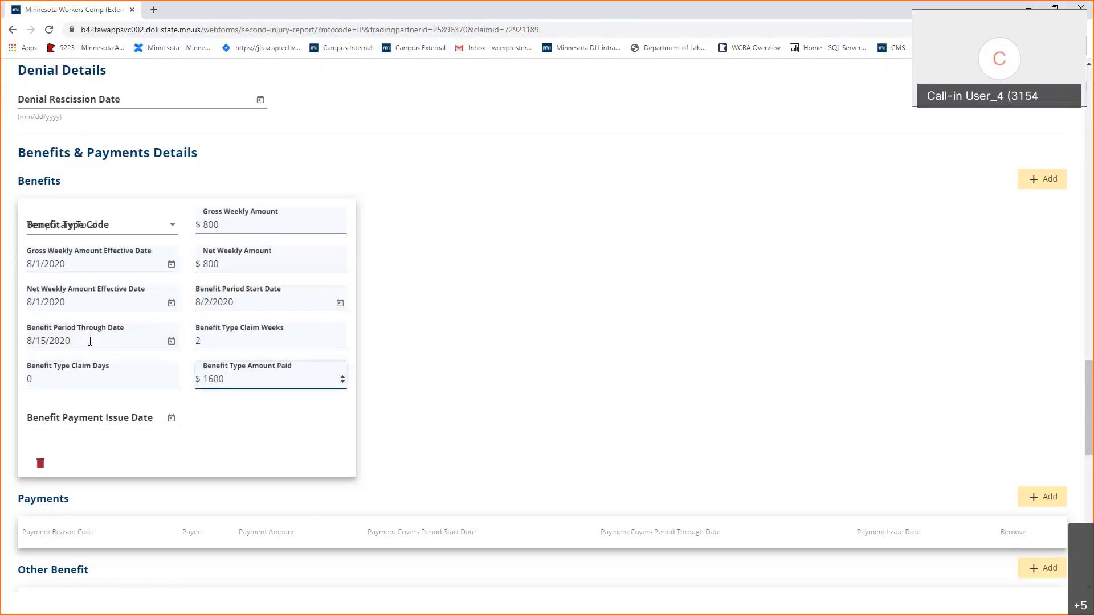
pyautogui.press('Tab')
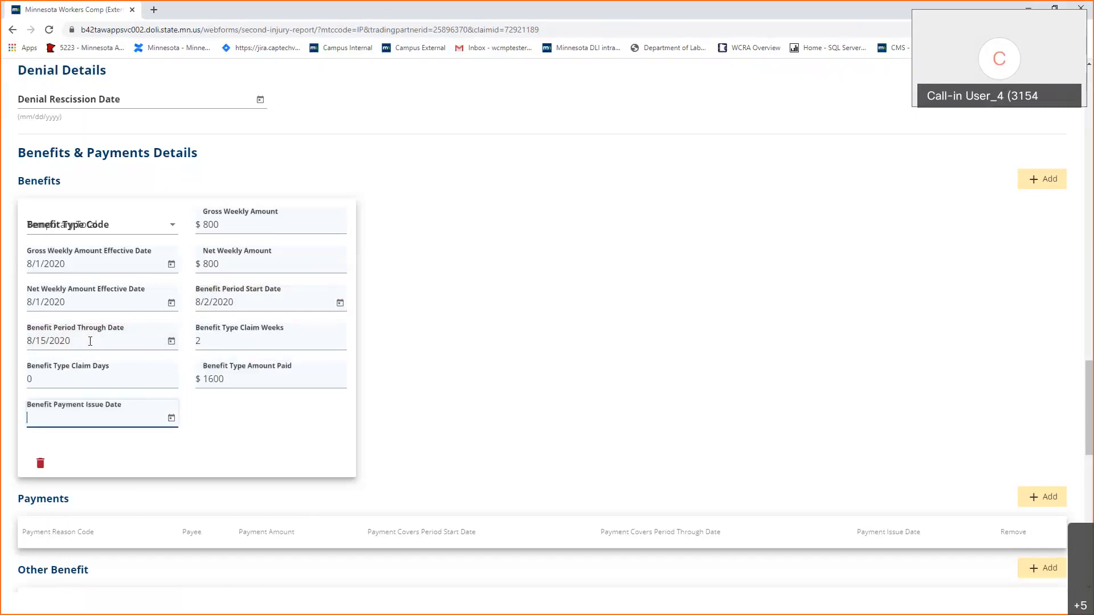
pyautogui.write('8/19/2020')
pyautogui.click(717, 299)
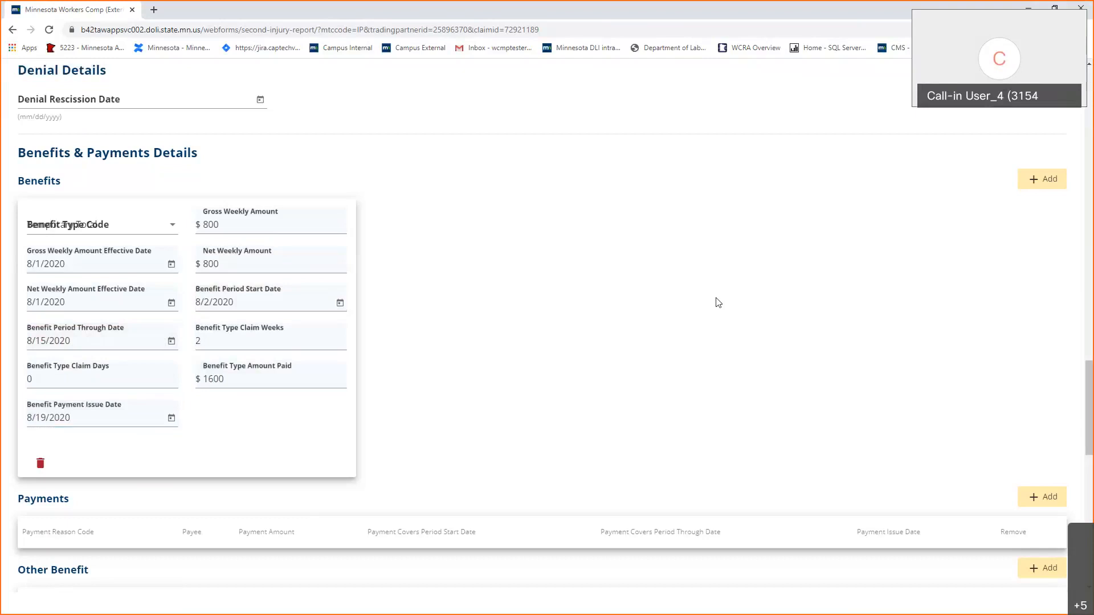
pyautogui.scroll(-1, 717, 299)
pyautogui.scroll(1, 717, 299)
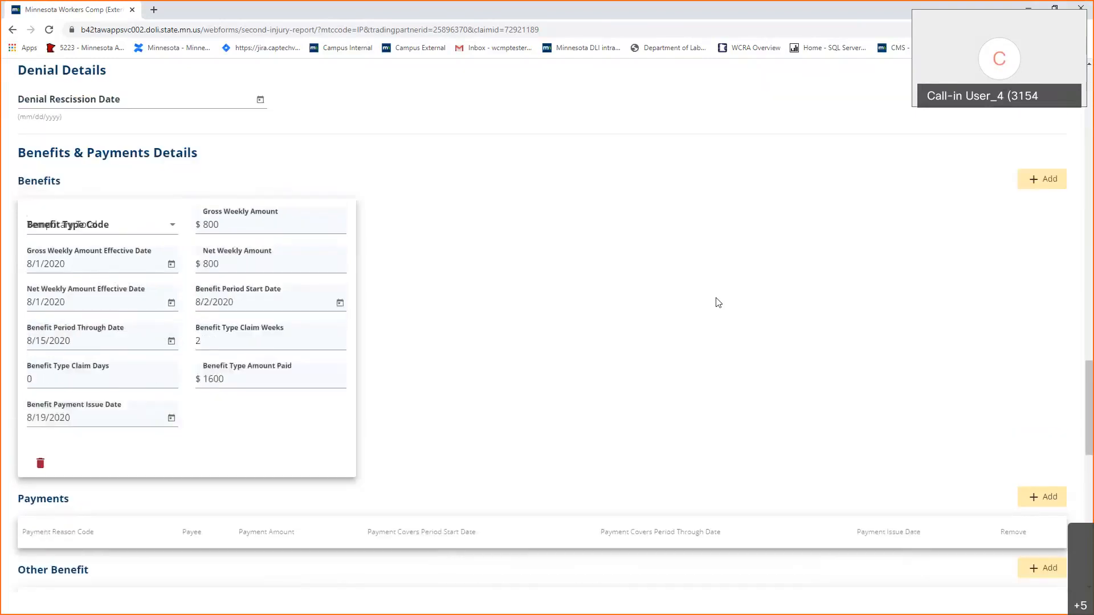
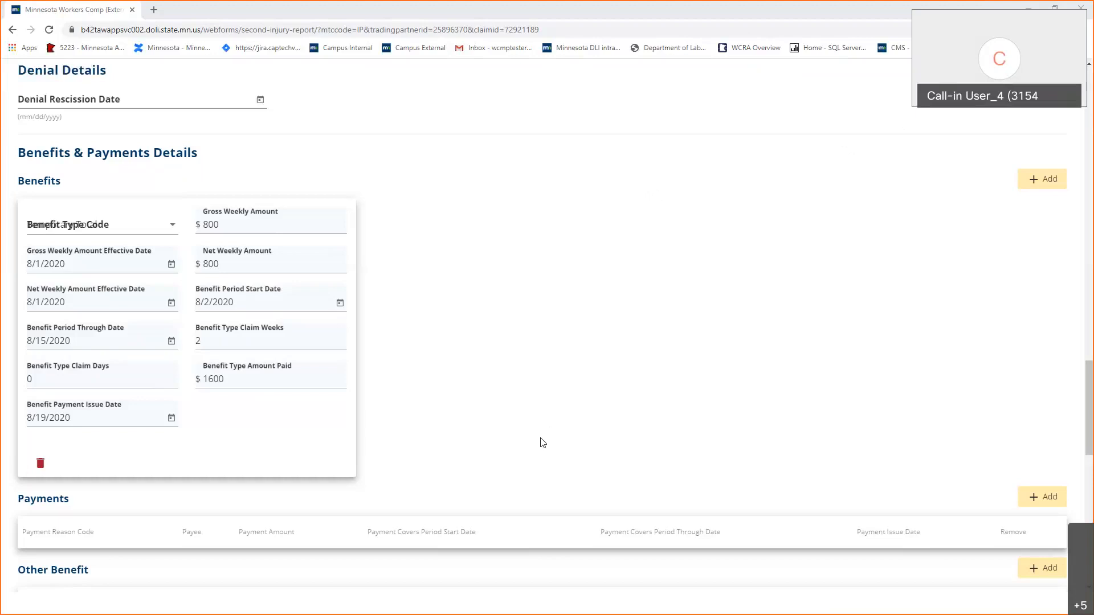
# Add a Temporary Total payment row with the injured employee as payee.
pyautogui.scroll(-4, 543, 443)
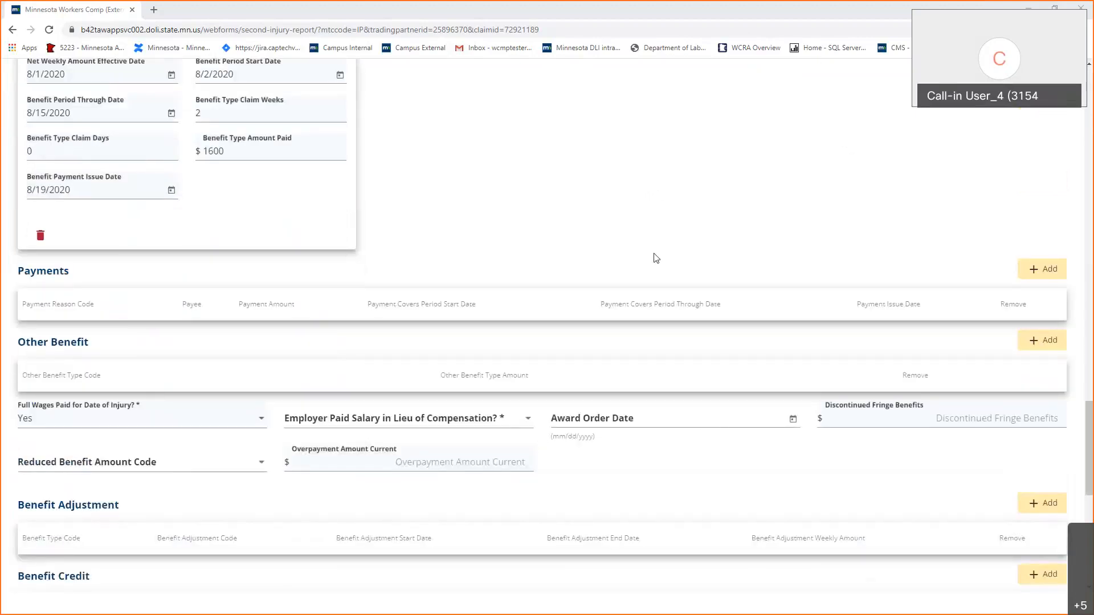
pyautogui.scroll(3, 66, 205)
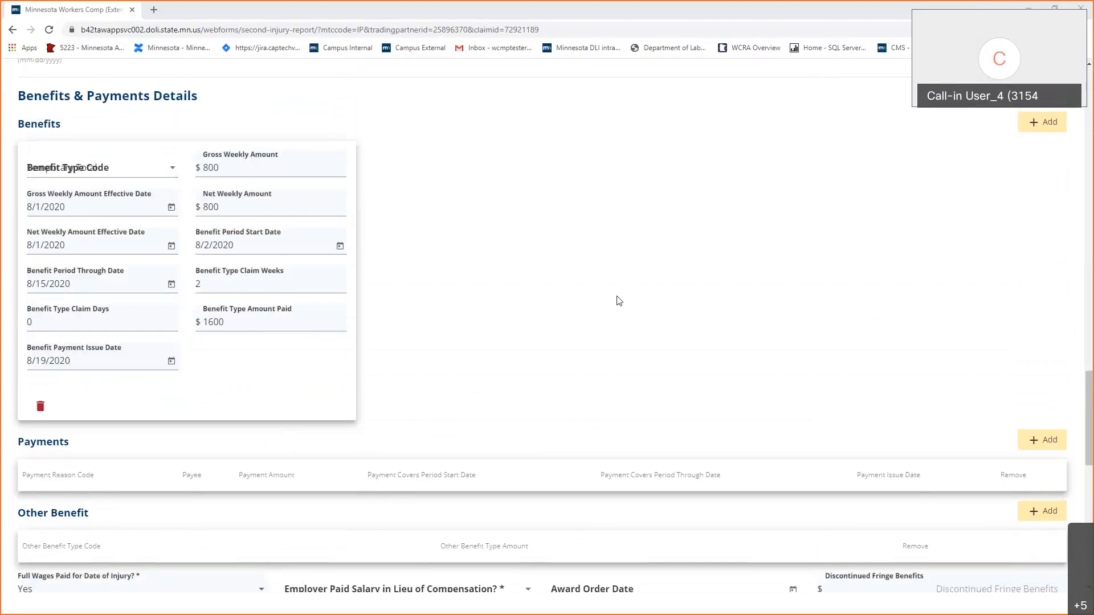
pyautogui.scroll(-1, 620, 301)
pyautogui.scroll(-3, 619, 301)
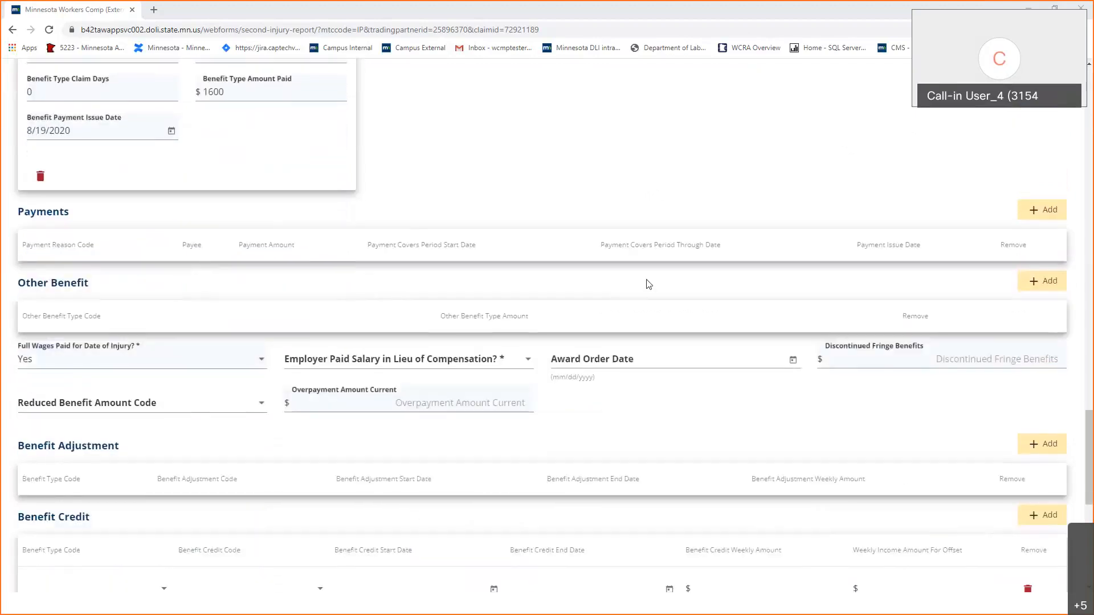
pyautogui.scroll(-1, 649, 283)
pyautogui.click(1051, 157)
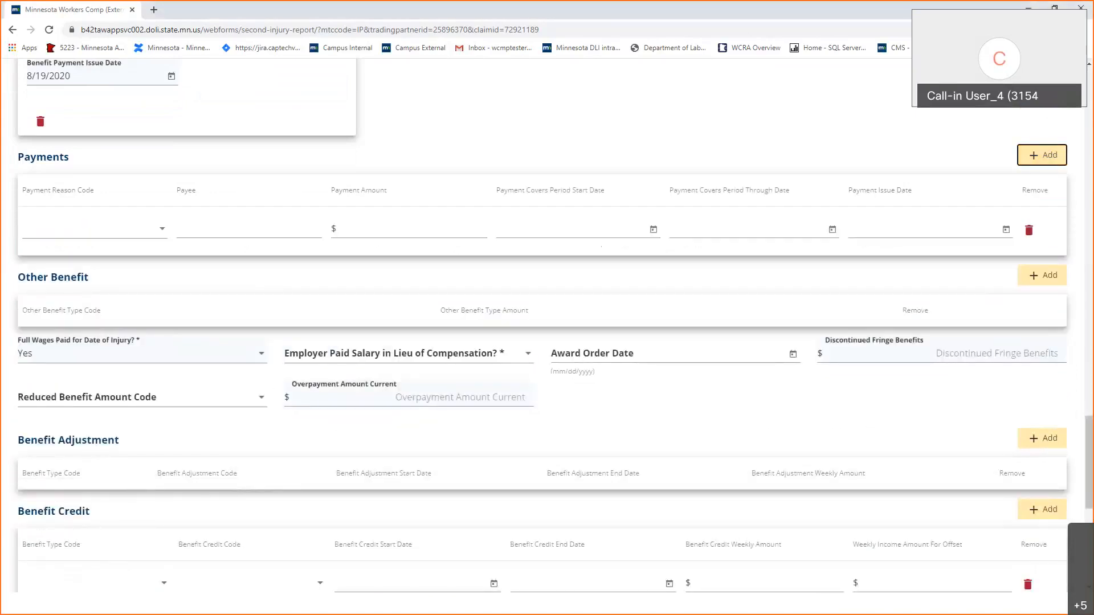
pyautogui.click(131, 231)
pyautogui.scroll(-3, 131, 308)
pyautogui.scroll(-1, 122, 342)
pyautogui.click(119, 329)
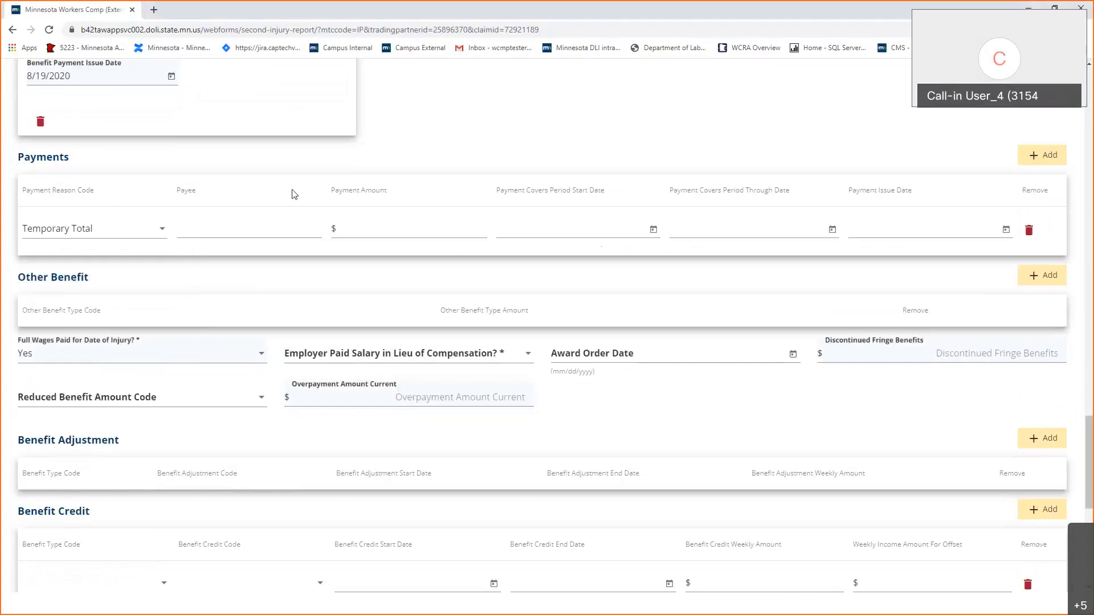
pyautogui.click(273, 230)
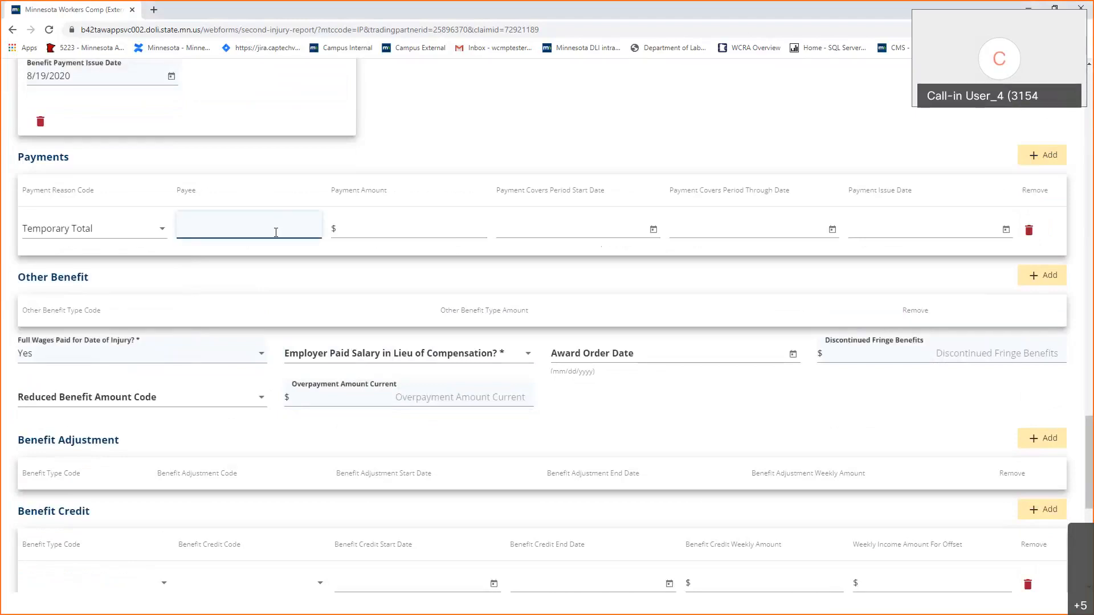
pyautogui.scroll(20, 276, 235)
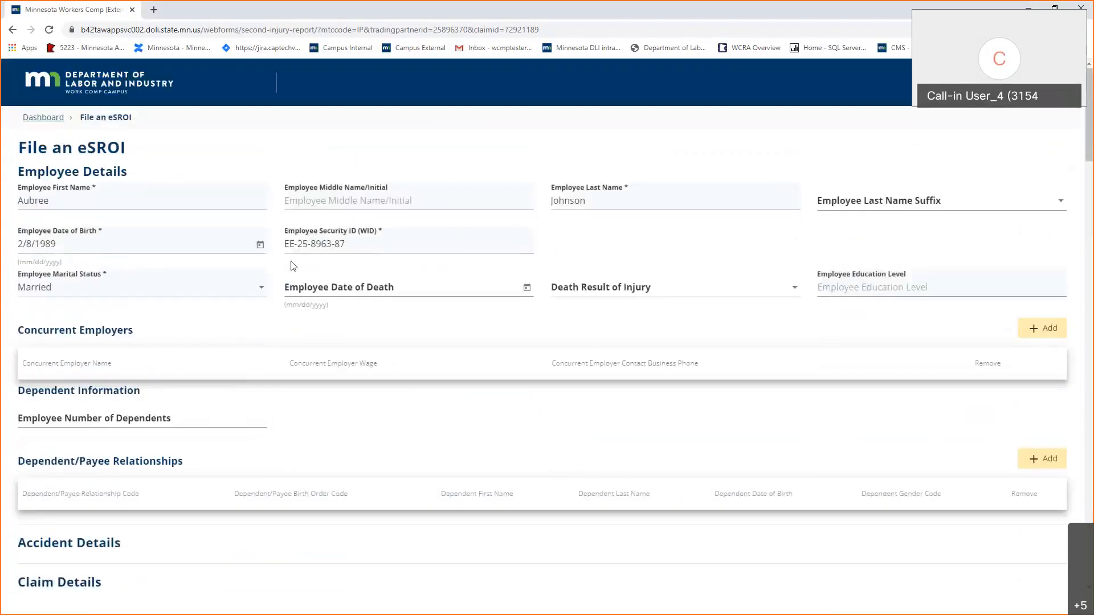
pyautogui.scroll(-20, 293, 267)
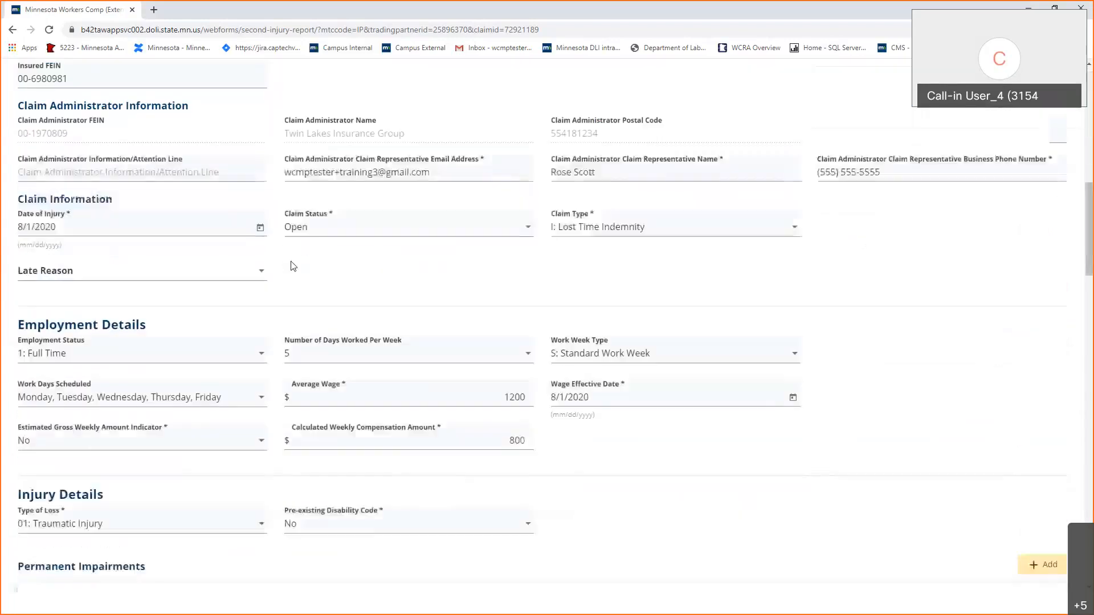
pyautogui.scroll(-4, 292, 266)
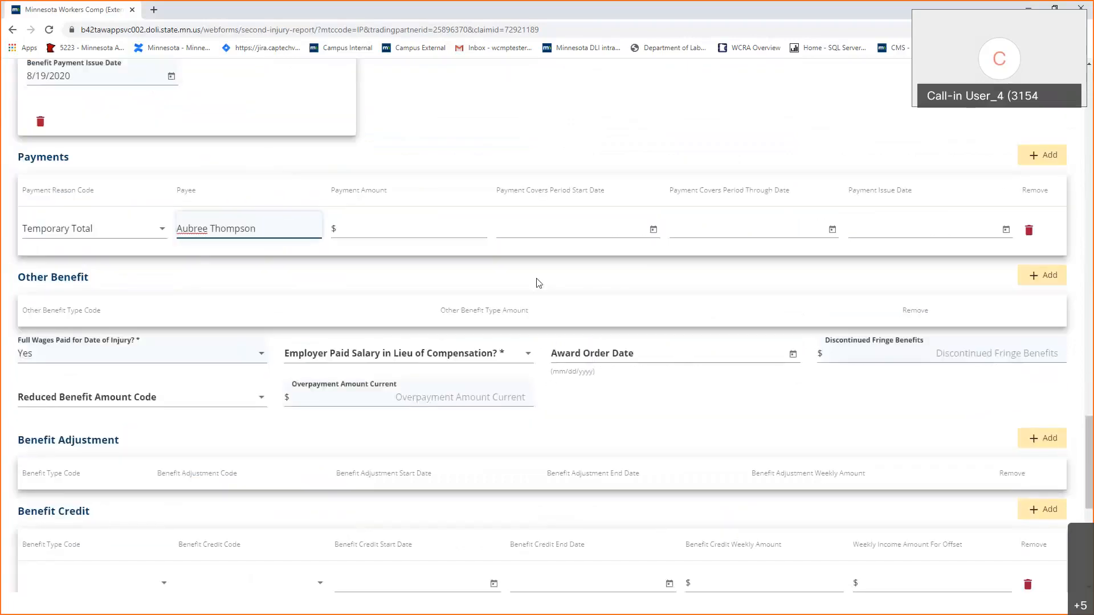
pyautogui.hotkey('ctrl', 'BackSpace')
pyautogui.write('Johnson')
# Enter amount 1600, period 8/2/2020 to 8/15/2020, and issue date 8/19/2020.
pyautogui.click(400, 232)
pyautogui.write('1600')
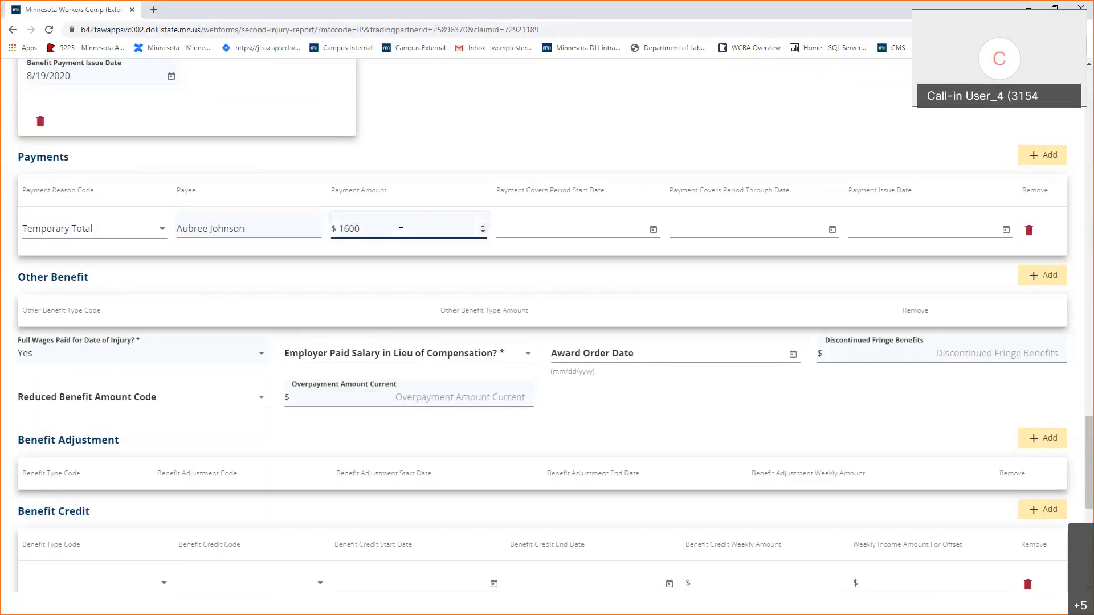
pyautogui.press('Tab')
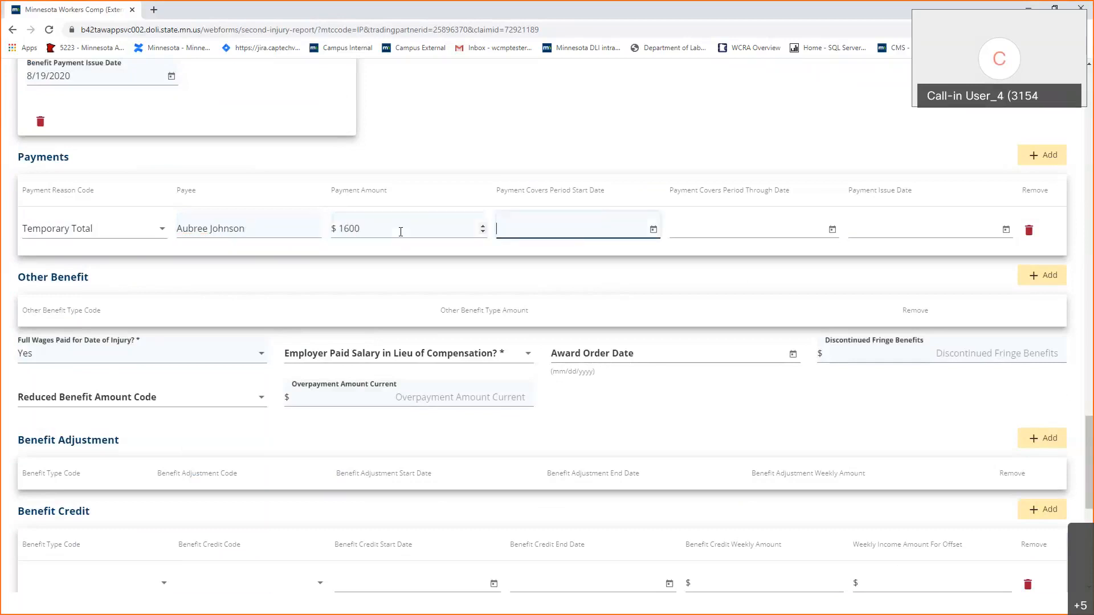
pyautogui.scroll(2, 401, 231)
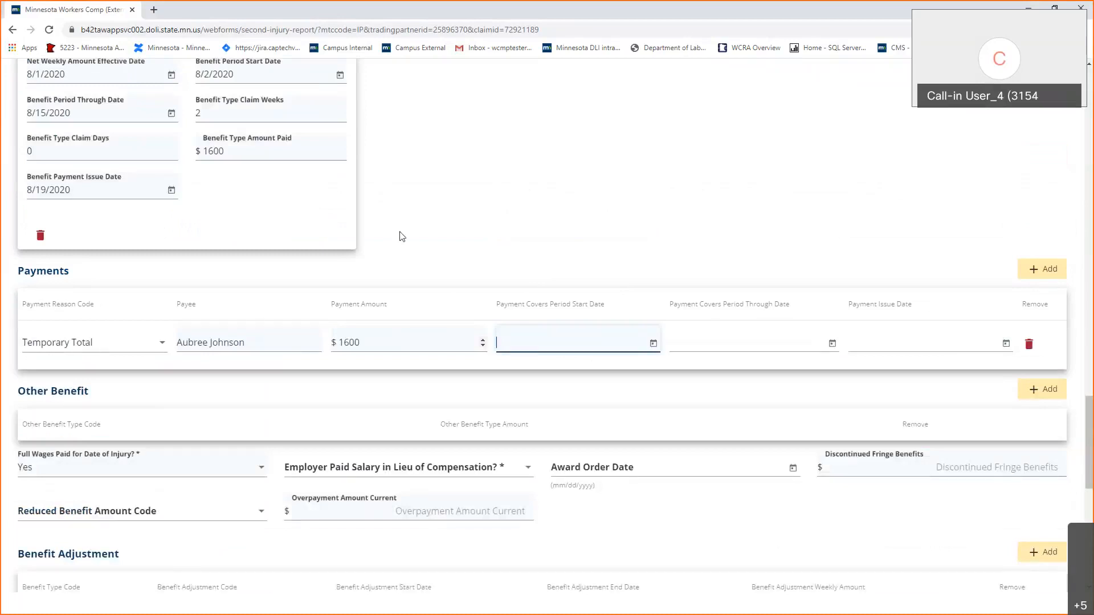
pyautogui.write('8/2/2020')
pyautogui.press('Tab')
pyautogui.press('Tab')
pyautogui.write('8/15/')
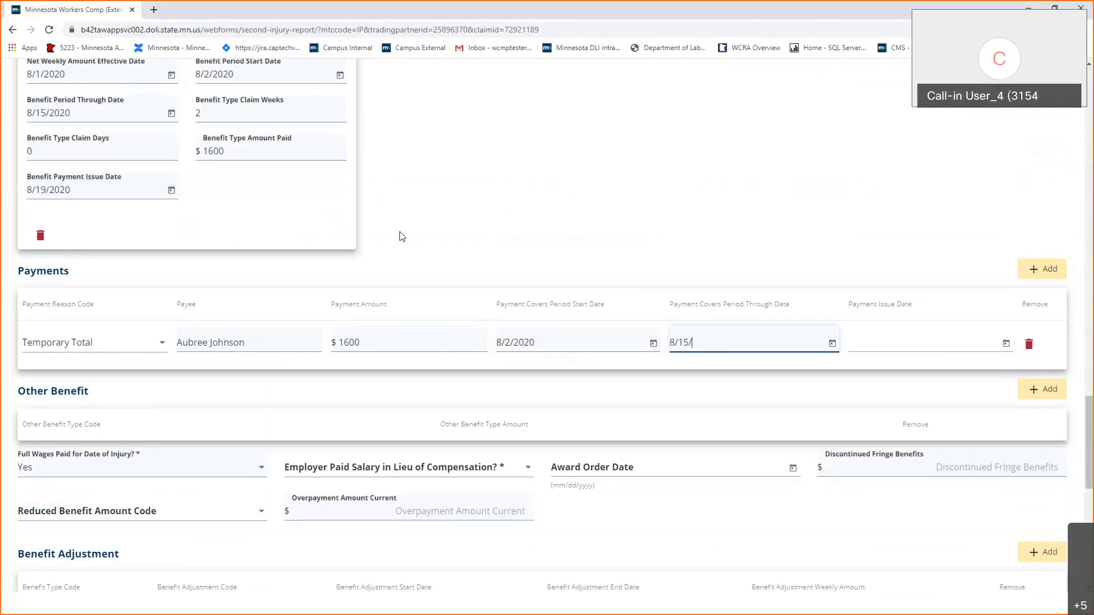
pyautogui.write('2020')
pyautogui.click(893, 345)
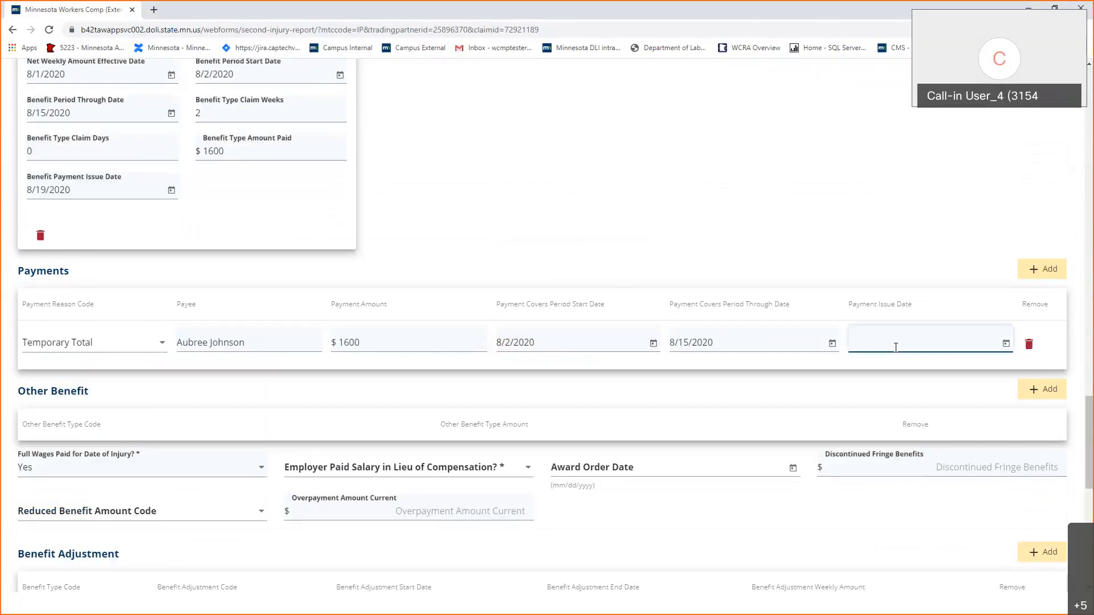
pyautogui.write('8/19/2020')
pyautogui.scroll(-1, 895, 347)
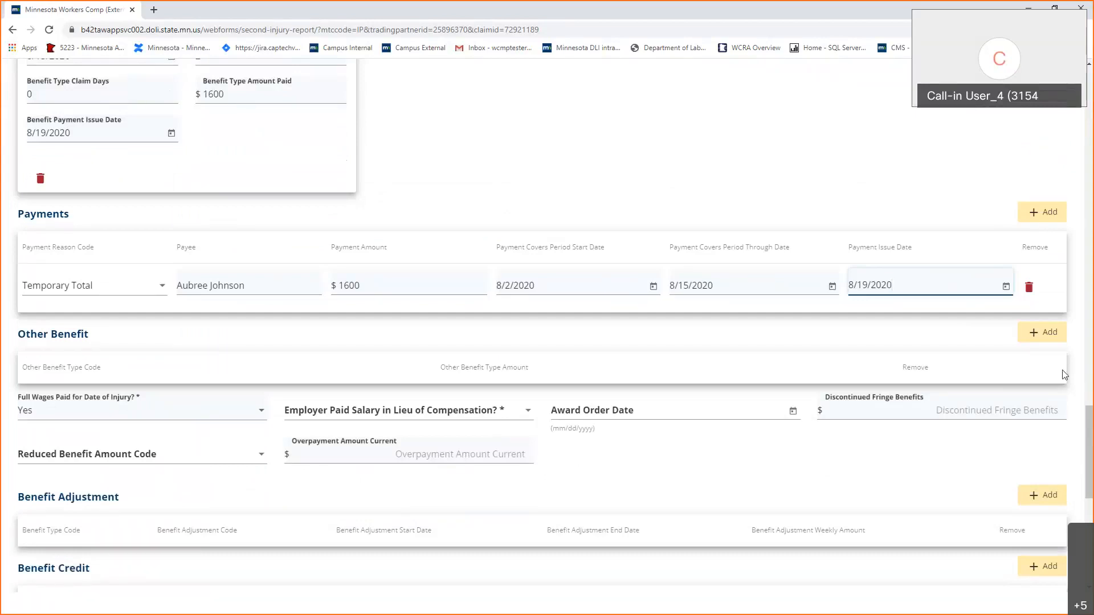
# Add an empty Other Benefit row and set Employer Paid Salary in Lieu of Compensation to No.
pyautogui.click(1056, 337)
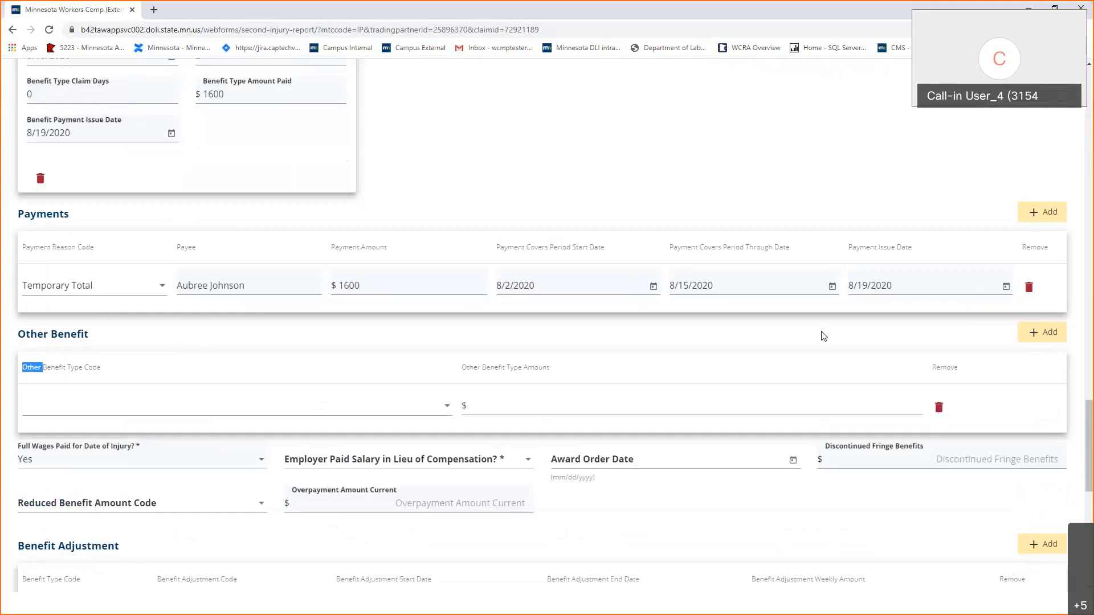
pyautogui.scroll(-6, 826, 335)
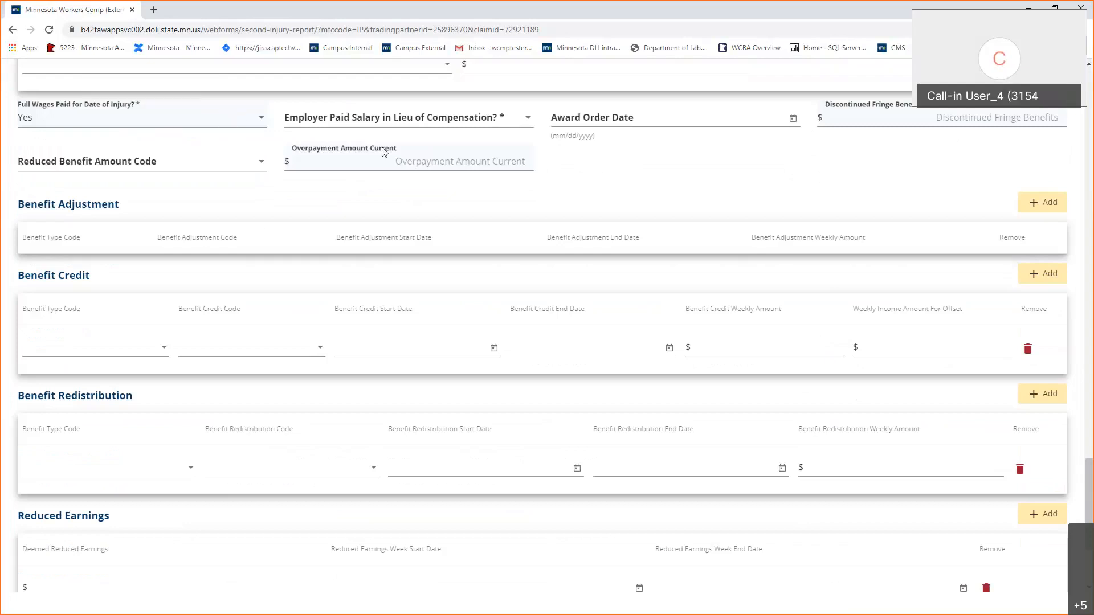
pyautogui.click(393, 119)
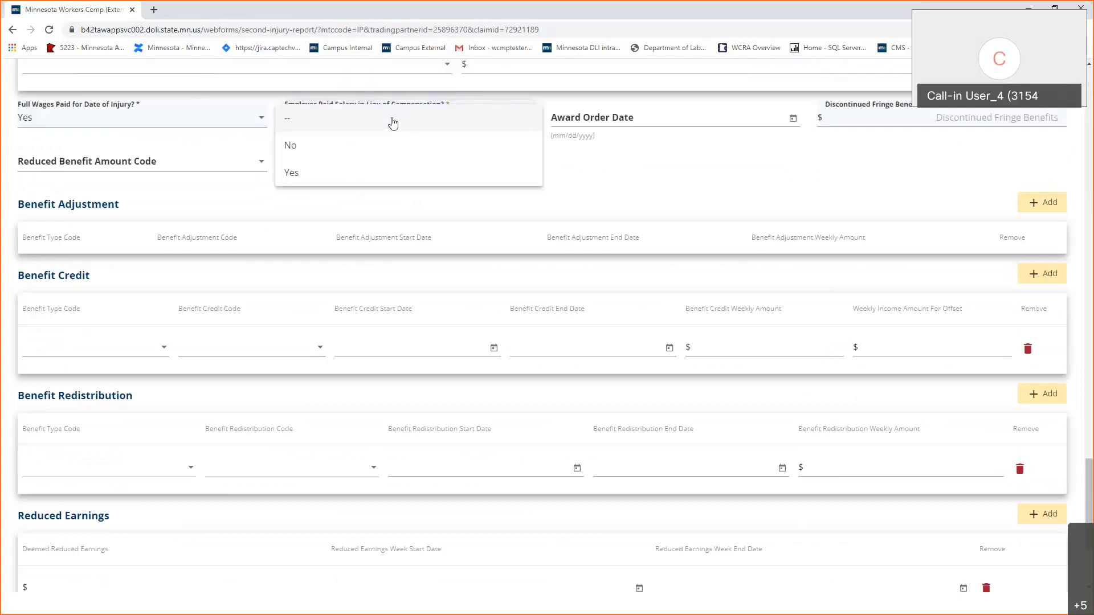
pyautogui.click(397, 140)
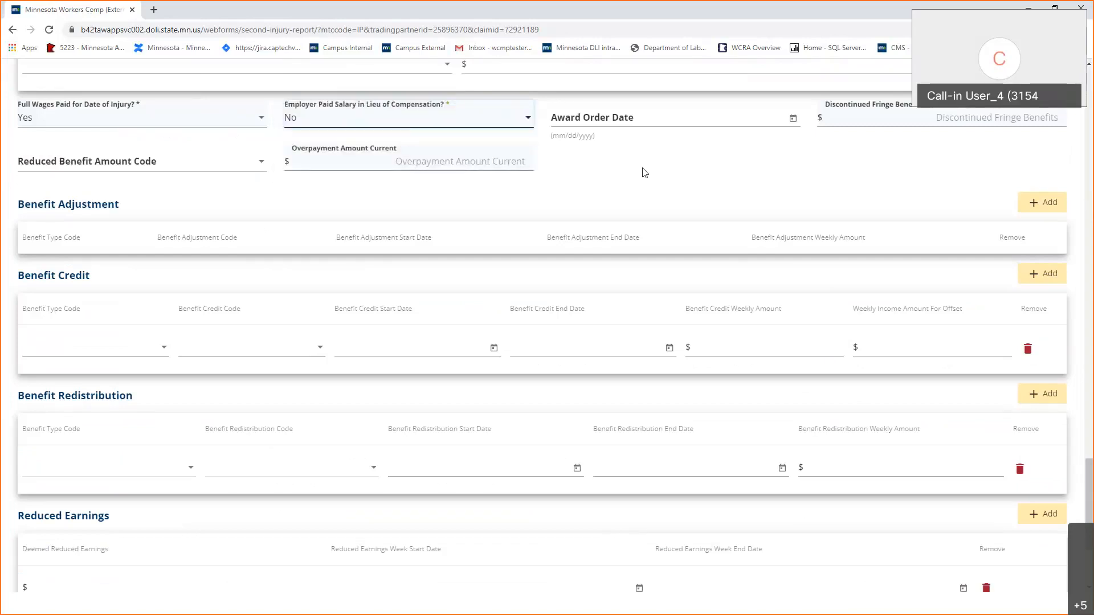
pyautogui.scroll(1, 644, 173)
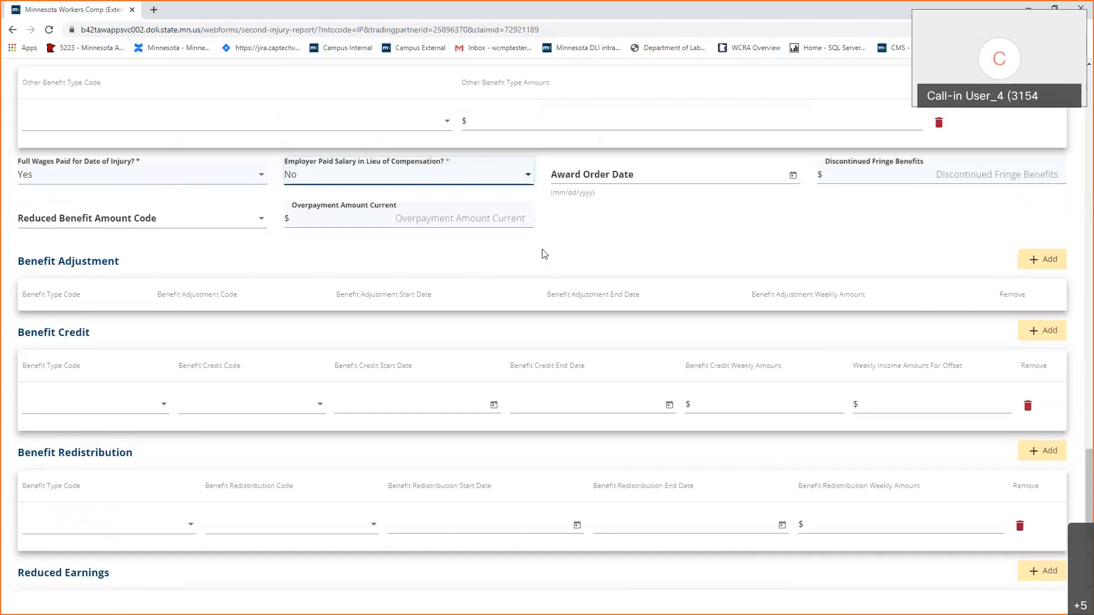
pyautogui.scroll(-1, 544, 254)
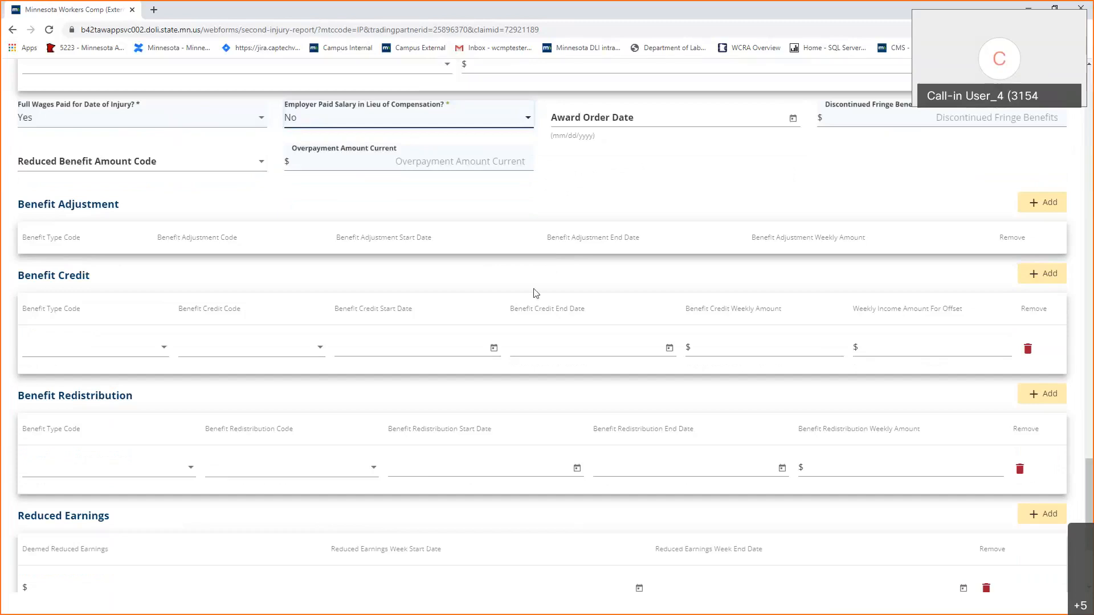
pyautogui.scroll(-1, 535, 293)
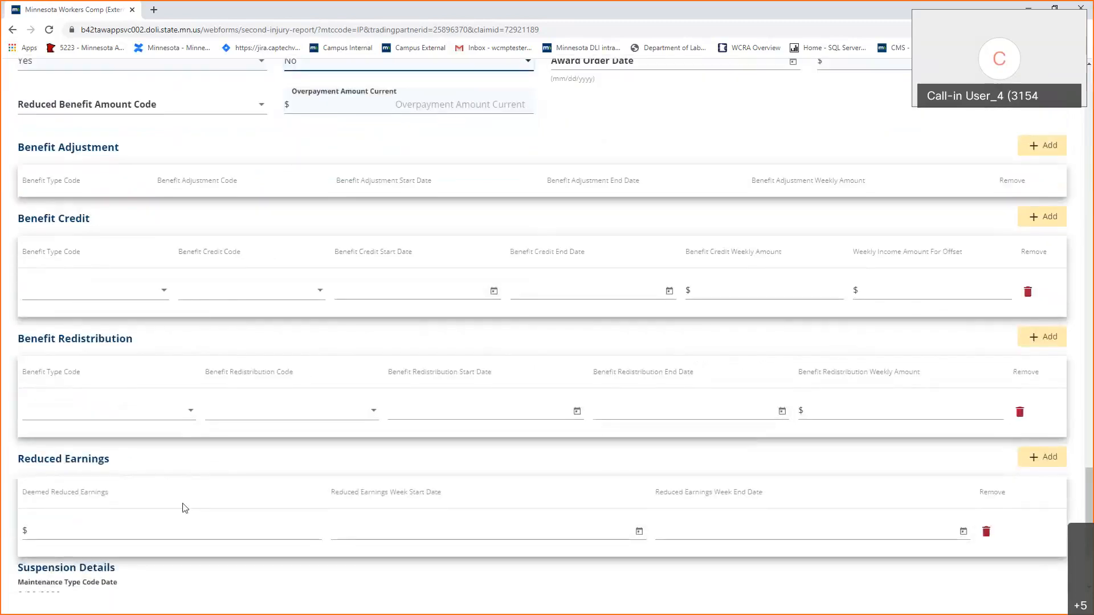
pyautogui.scroll(-1, 182, 508)
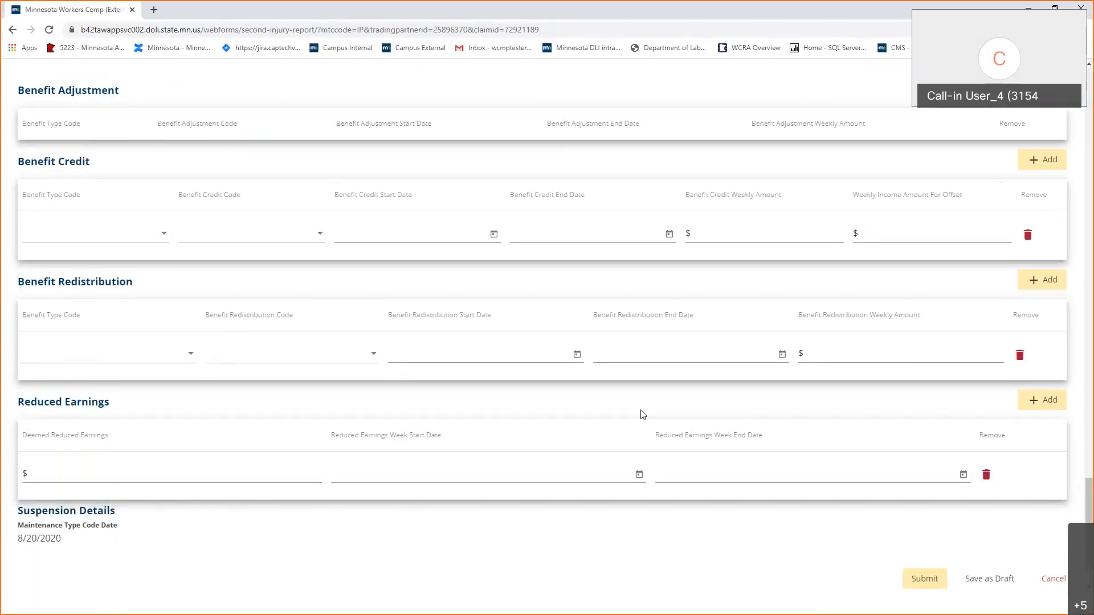
pyautogui.scroll(-2, 643, 415)
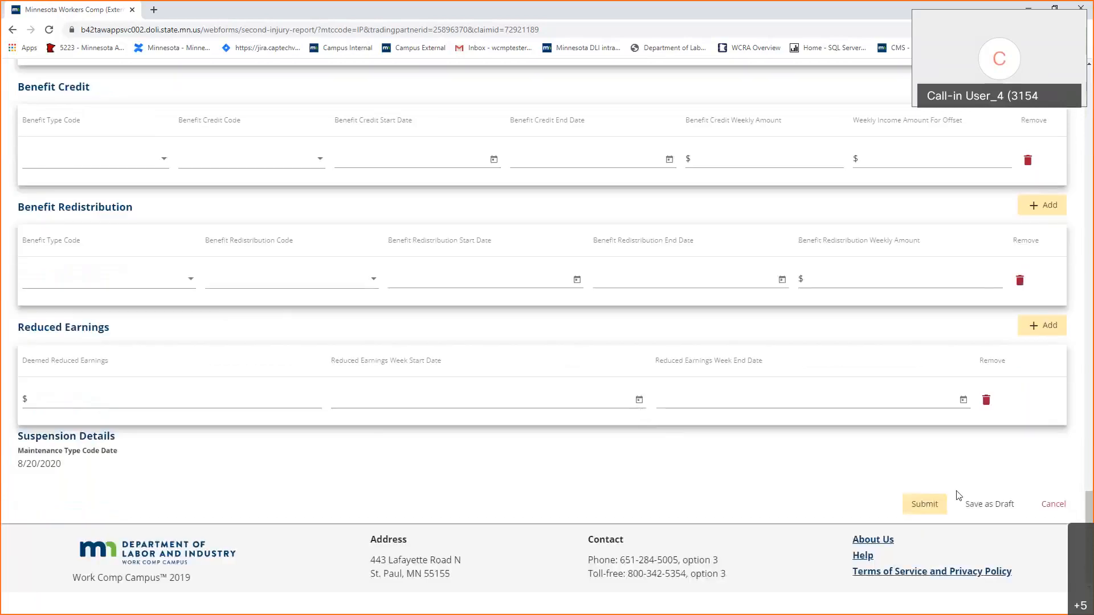
# Submit the completed eSROI and acknowledge the notice to reach the confirmation page.
pyautogui.click(936, 506)
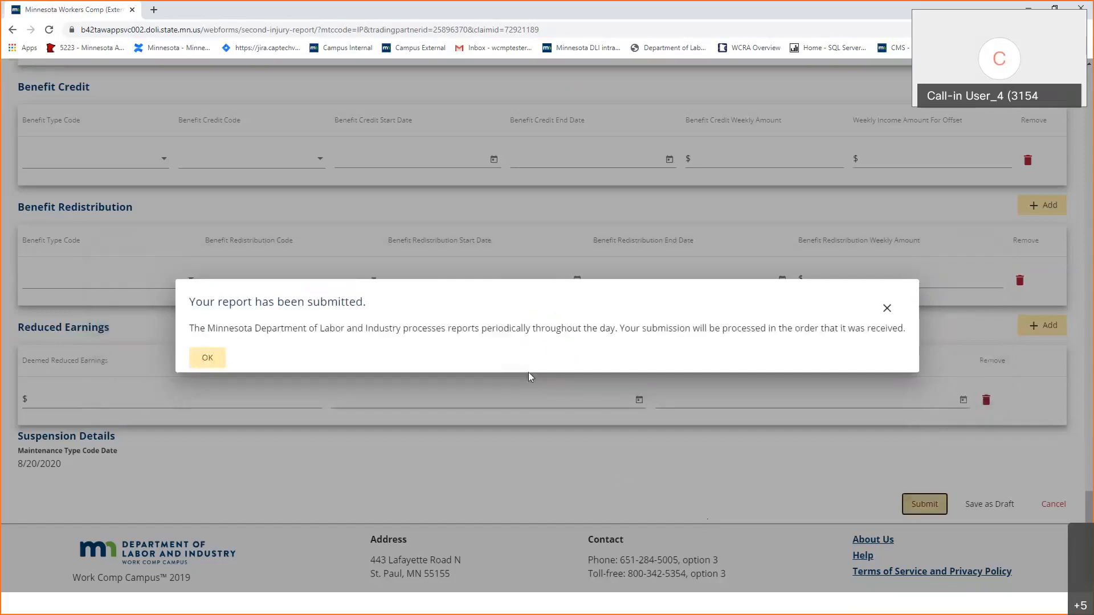
pyautogui.click(204, 359)
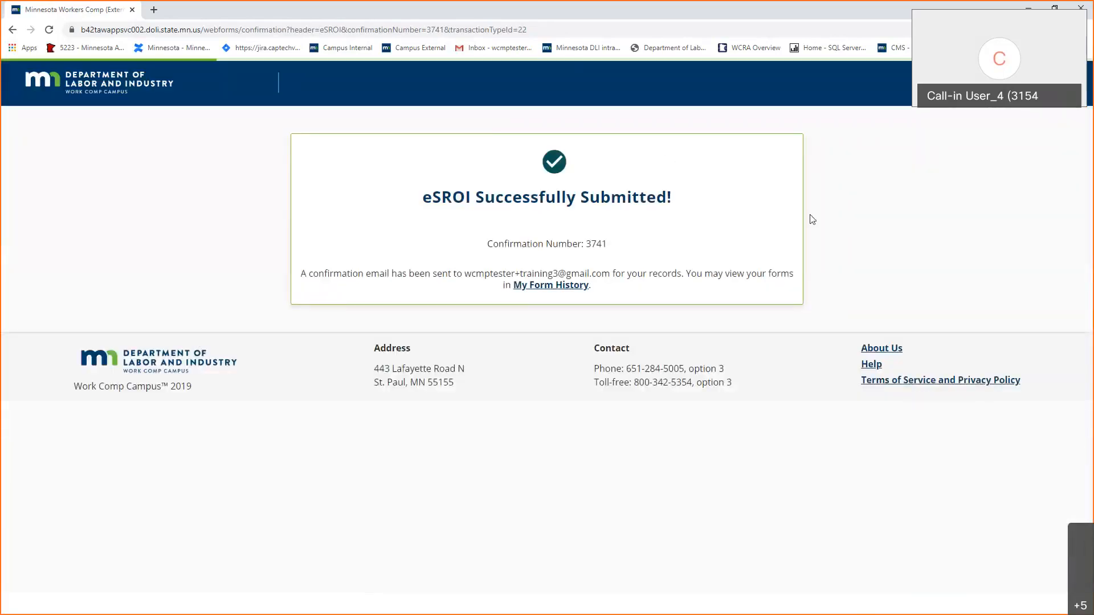
# From My Form History, open the 8/1/2020 injury claim's Documents and its primary liability determination notice.
pyautogui.click(564, 290)
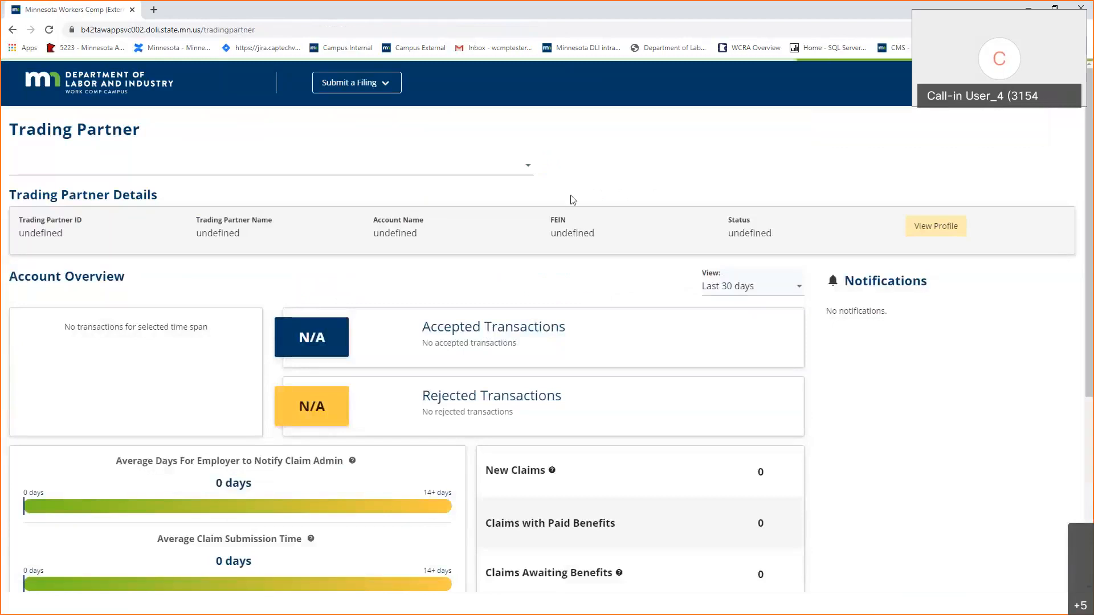
pyautogui.scroll(-5, 470, 372)
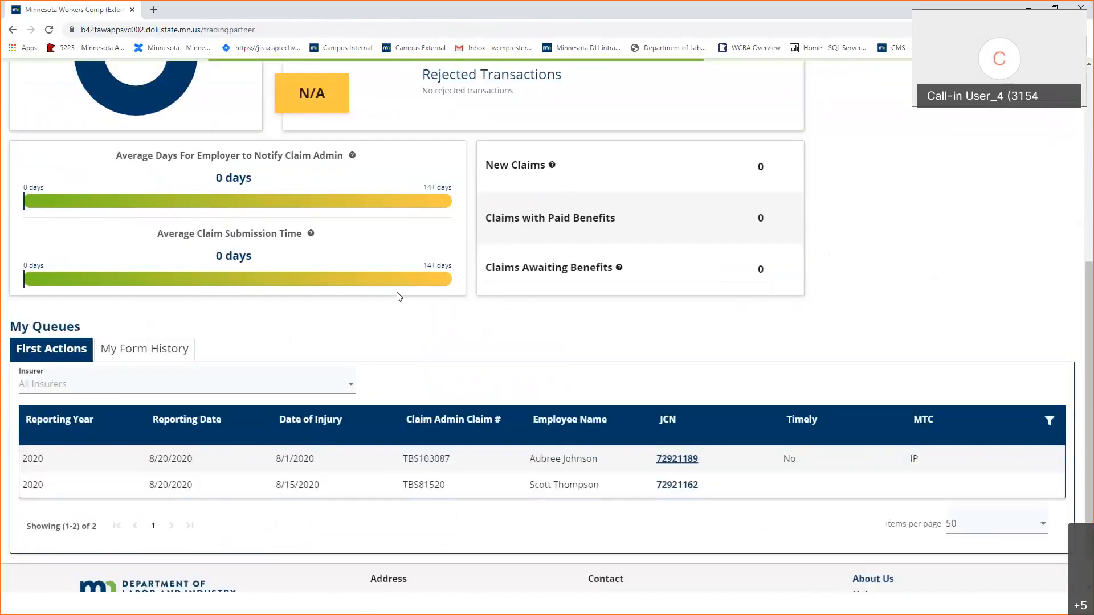
pyautogui.scroll(-1, 399, 296)
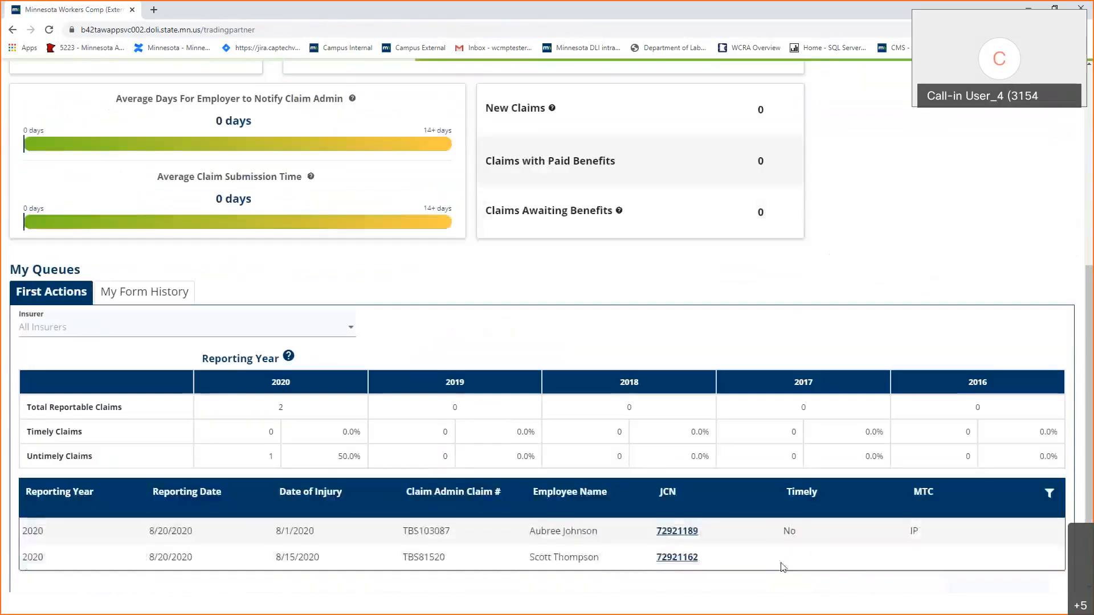
pyautogui.click(688, 532)
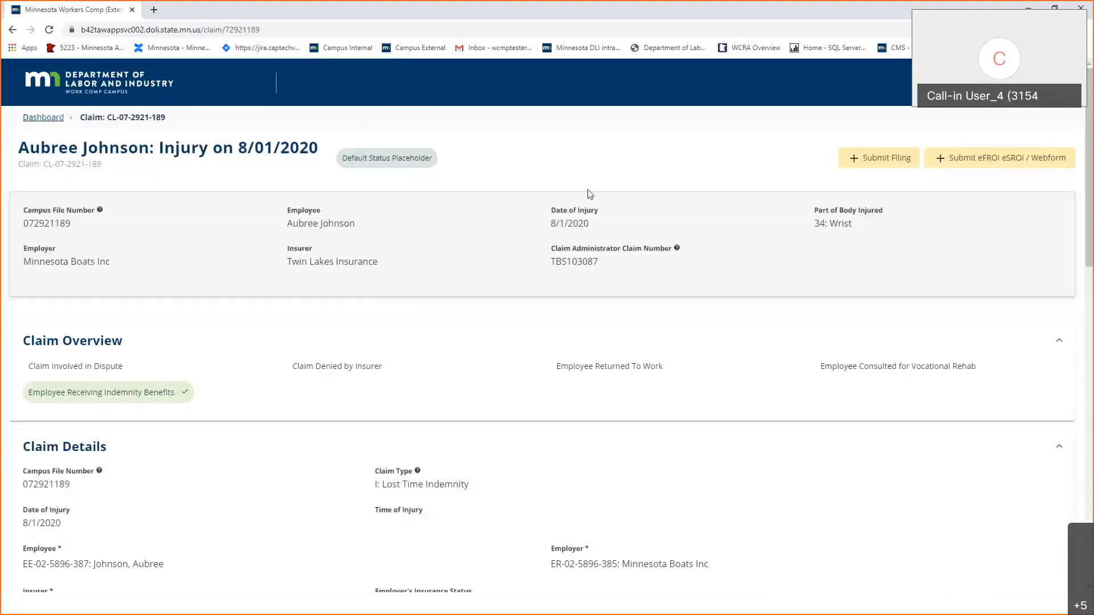
pyautogui.scroll(-15, 590, 194)
pyautogui.scroll(-2, 589, 194)
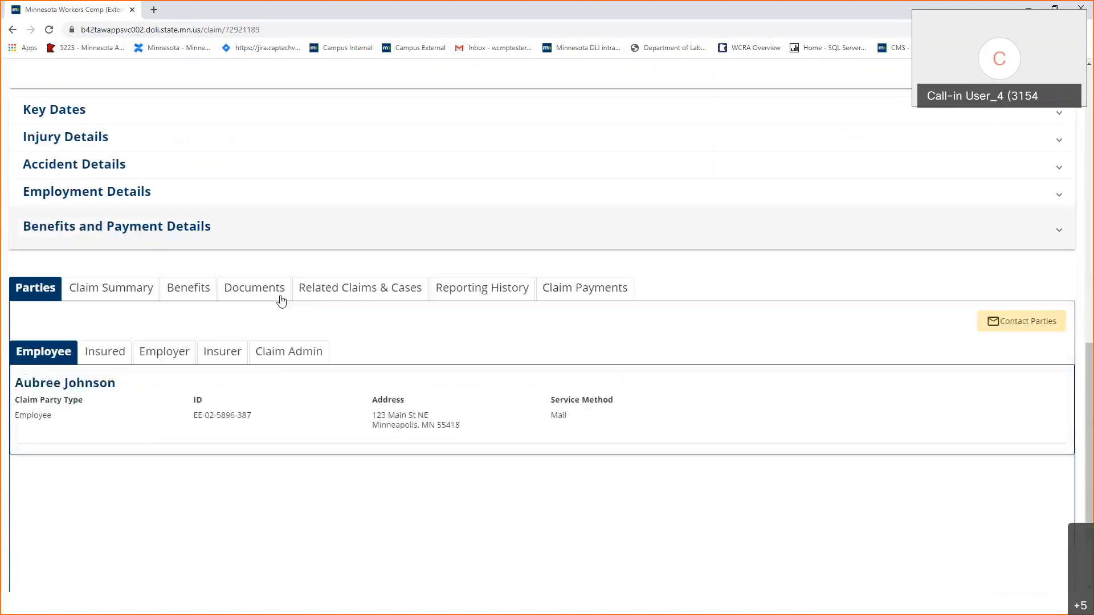
pyautogui.click(280, 300)
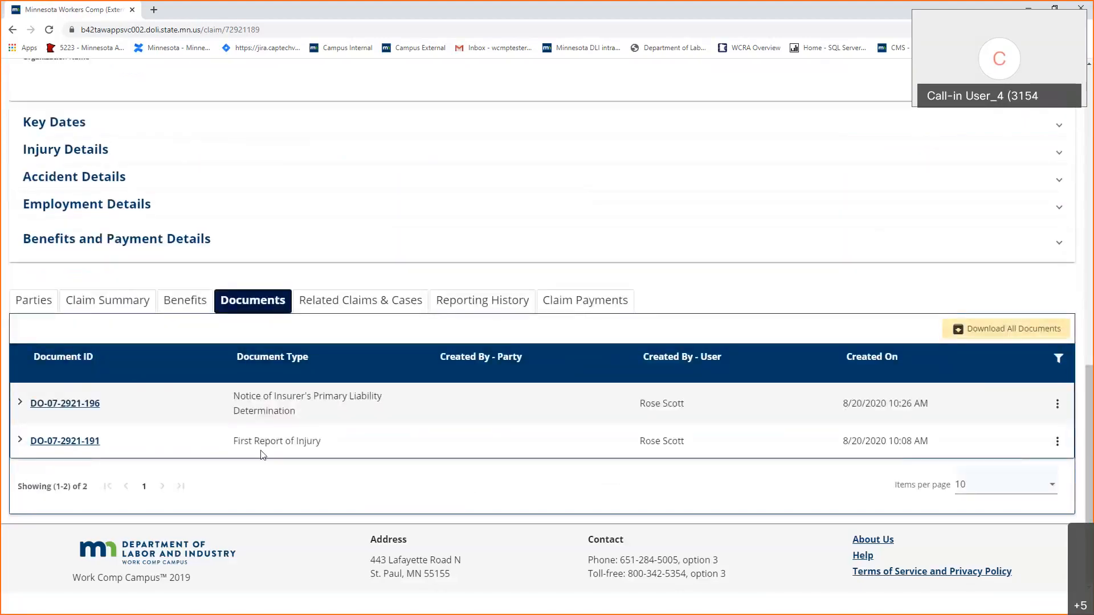
pyautogui.click(90, 405)
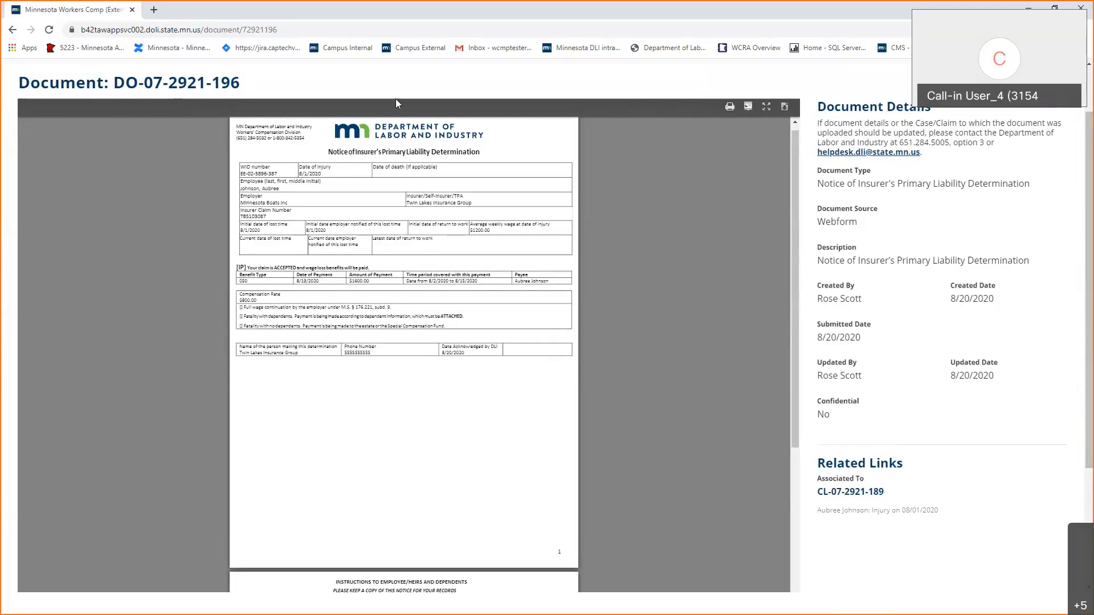
# Follow the associated claim link under Related Links back to the claim page.
pyautogui.click(885, 492)
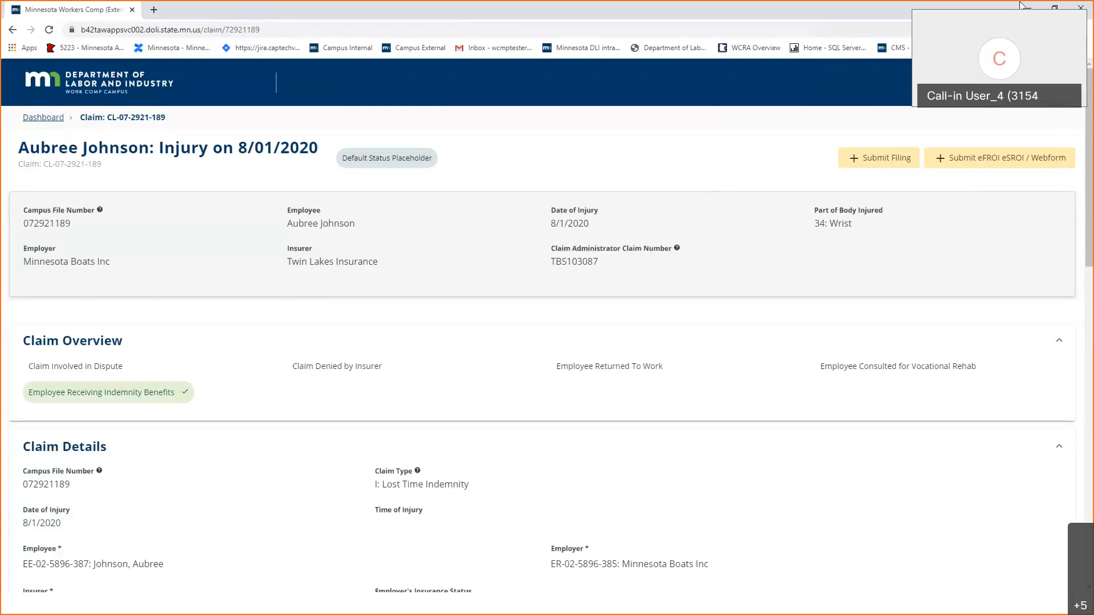
# Start an eForm submission for this claim with SX - Full Suspension as the next action.
pyautogui.click(946, 165)
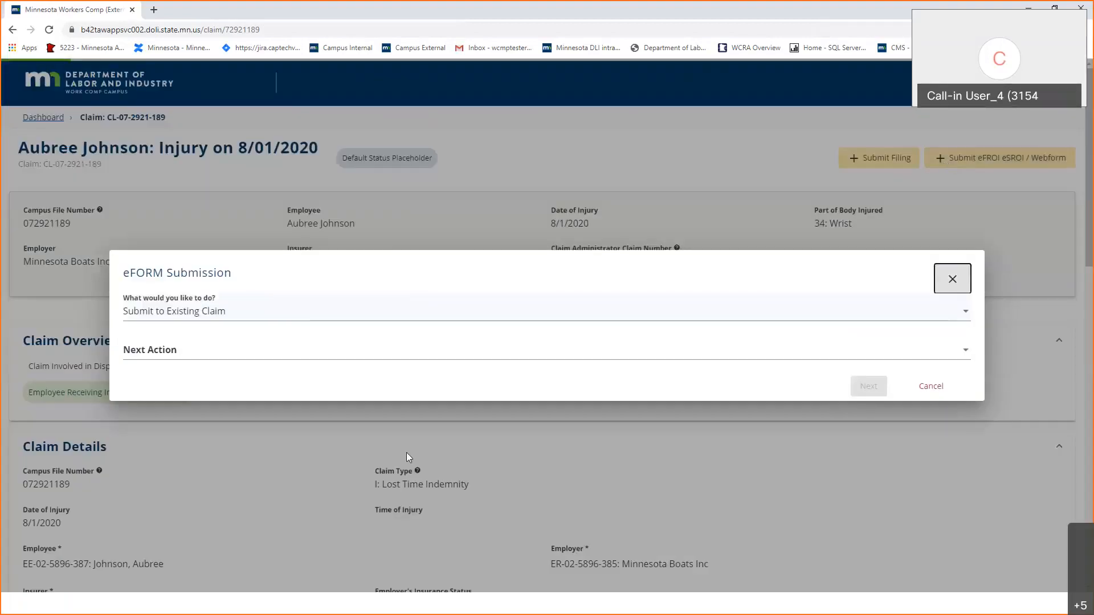
pyautogui.click(262, 356)
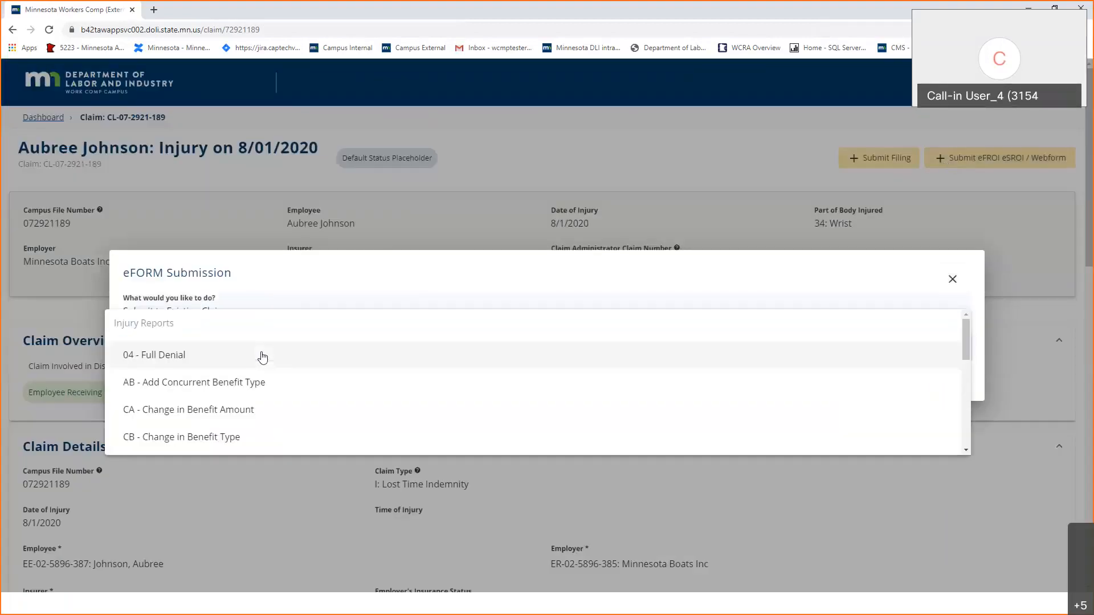
pyautogui.click(312, 274)
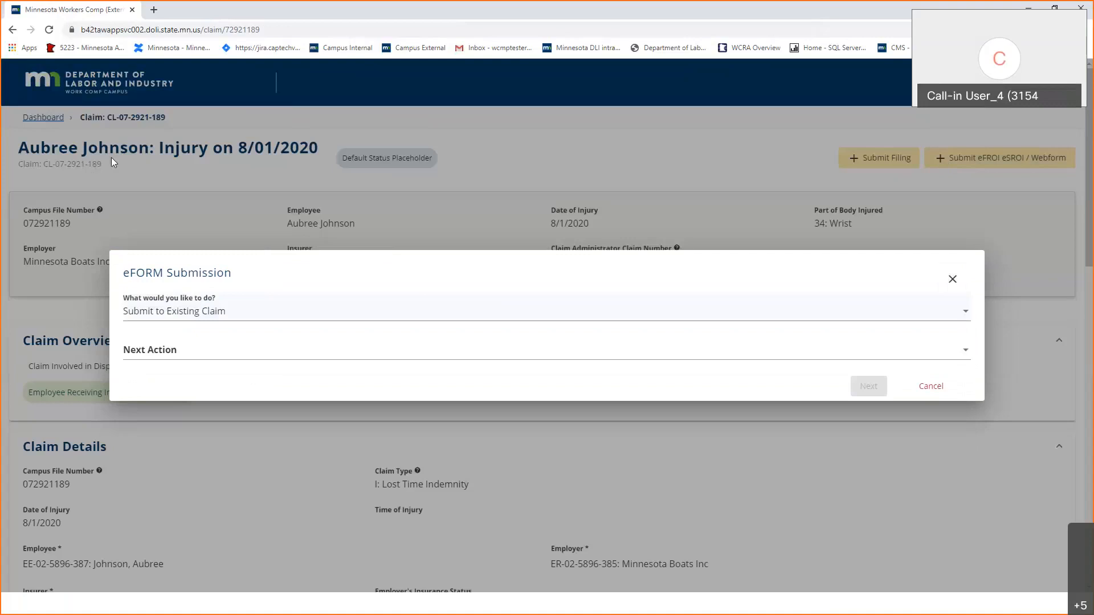
pyautogui.click(381, 358)
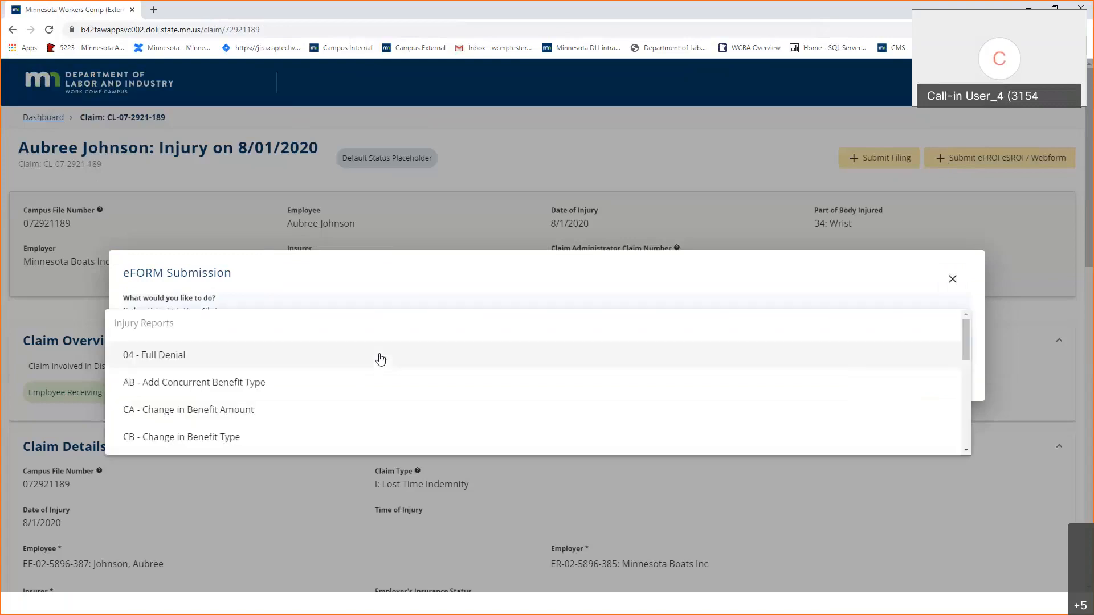
pyautogui.scroll(-10, 379, 359)
pyautogui.scroll(2, 191, 361)
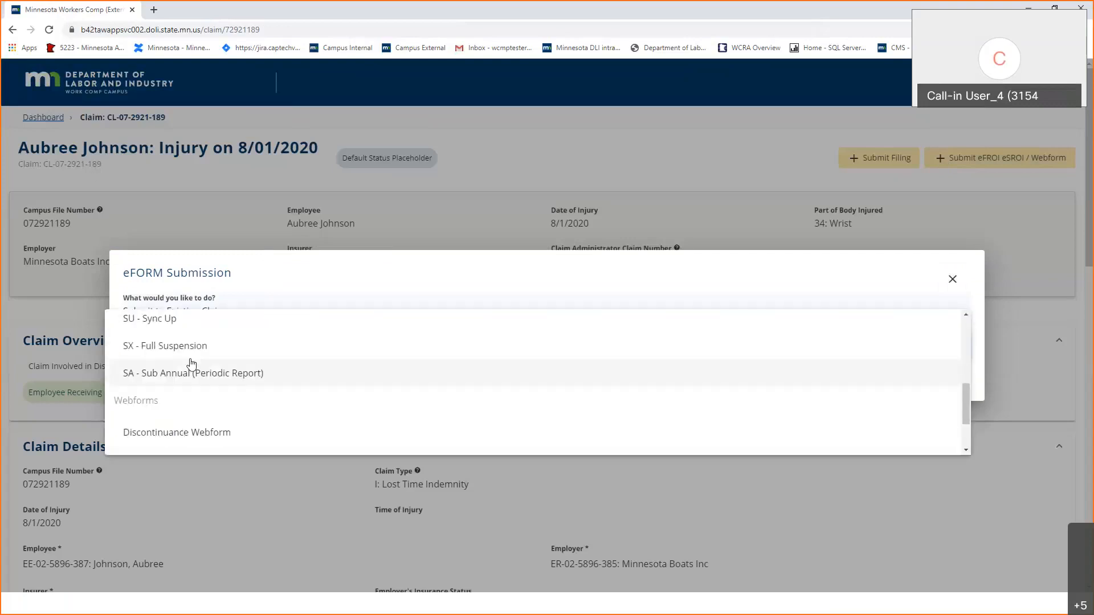
pyautogui.click(200, 349)
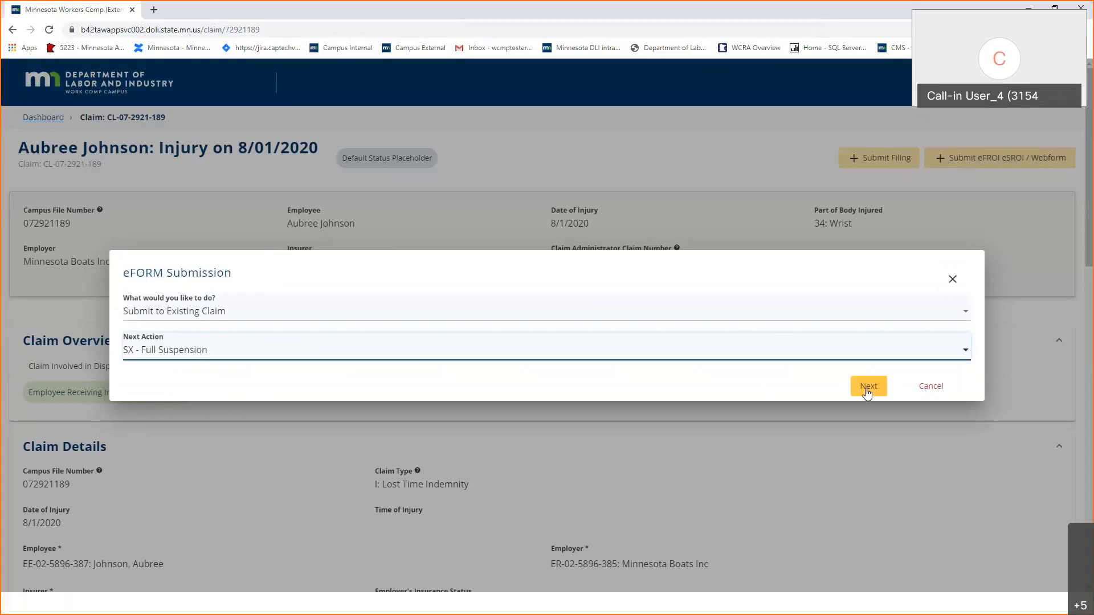
# Continue to the prefilled SX eSROI form and review it down to the Benefits section.
pyautogui.click(867, 389)
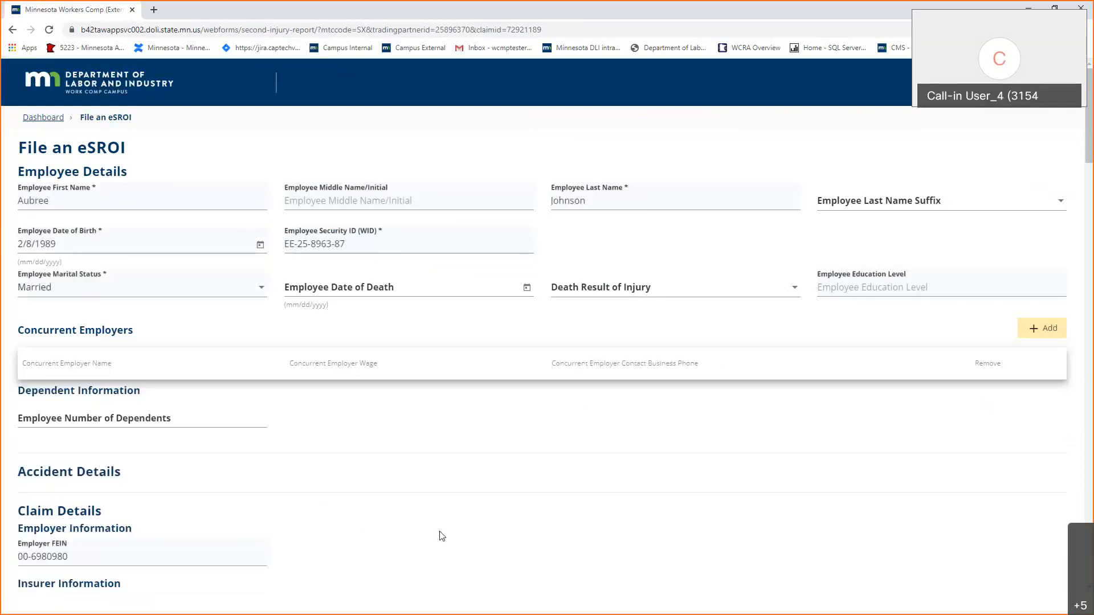
pyautogui.scroll(-6, 442, 536)
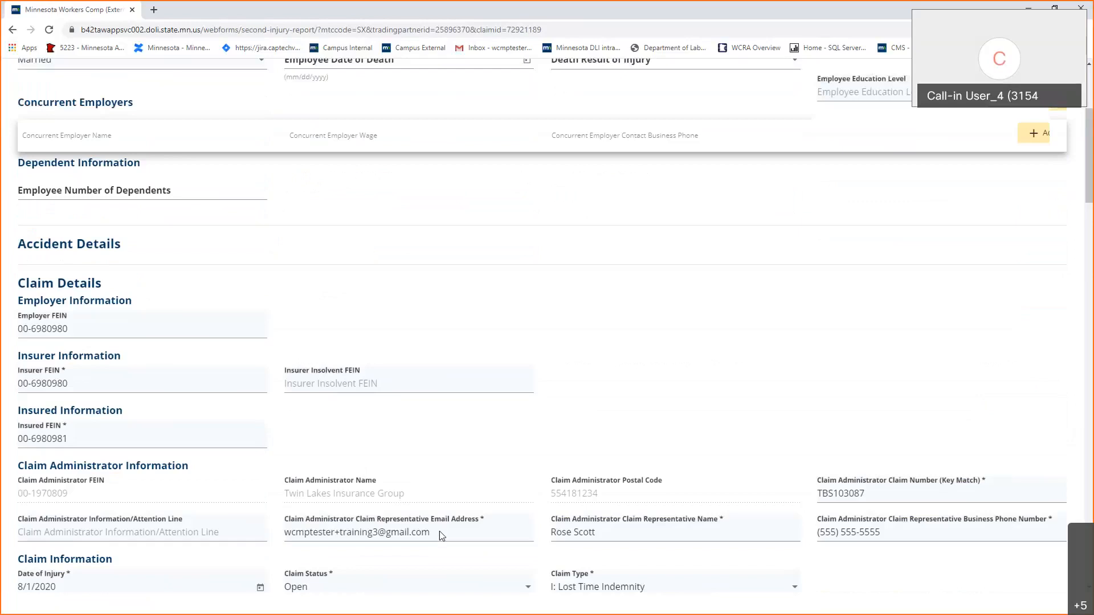
pyautogui.scroll(-4, 442, 535)
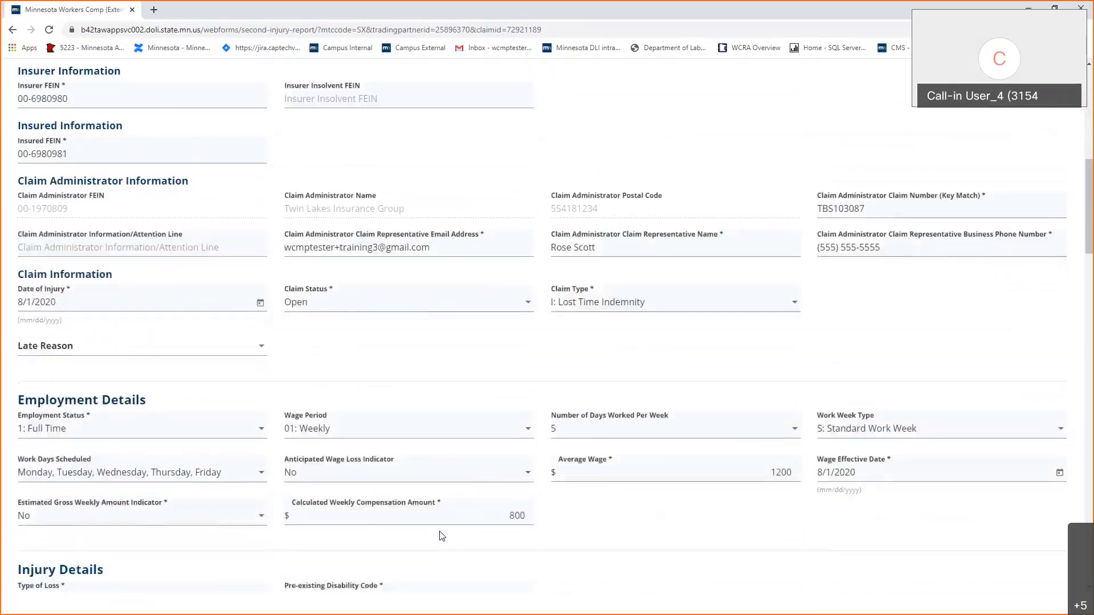
pyautogui.scroll(-1, 442, 536)
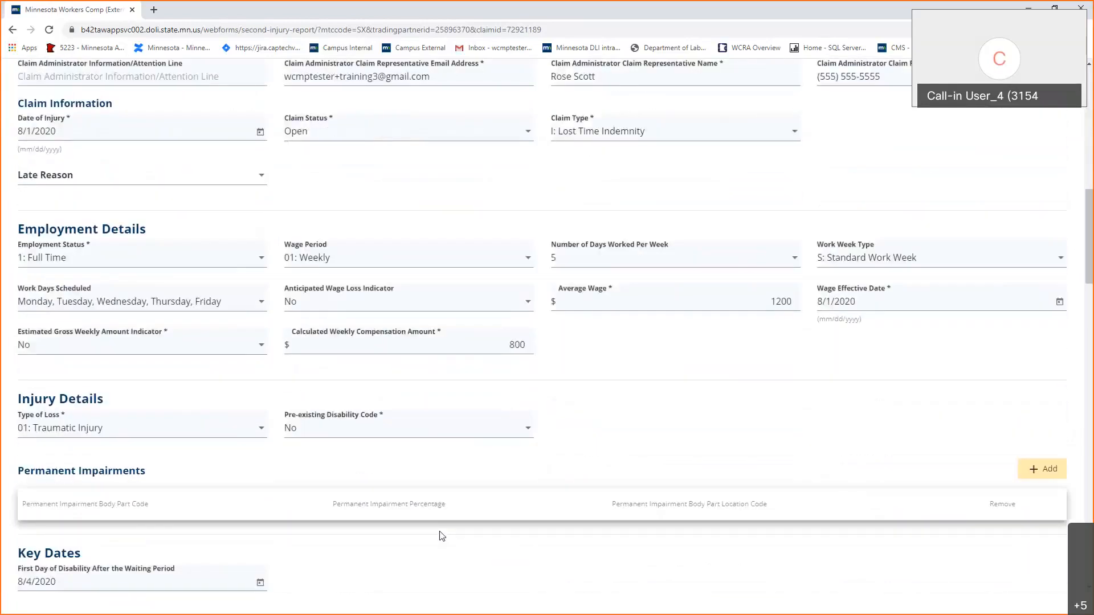
pyautogui.scroll(-1, 441, 535)
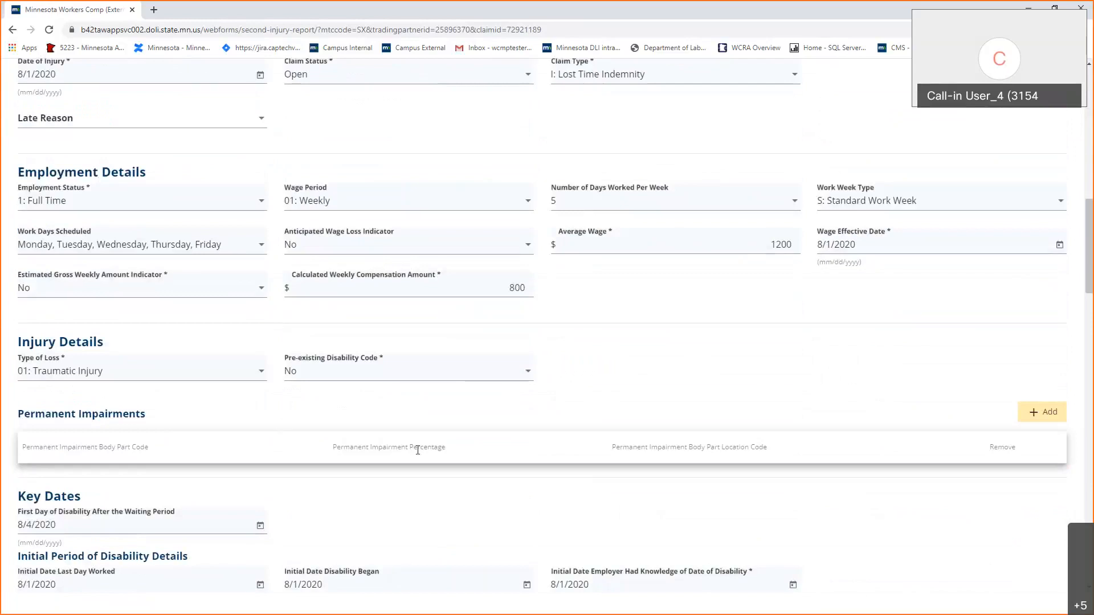
pyautogui.scroll(-3, 418, 450)
pyautogui.scroll(-1, 415, 437)
pyautogui.scroll(-4, 415, 437)
pyautogui.scroll(-4, 414, 437)
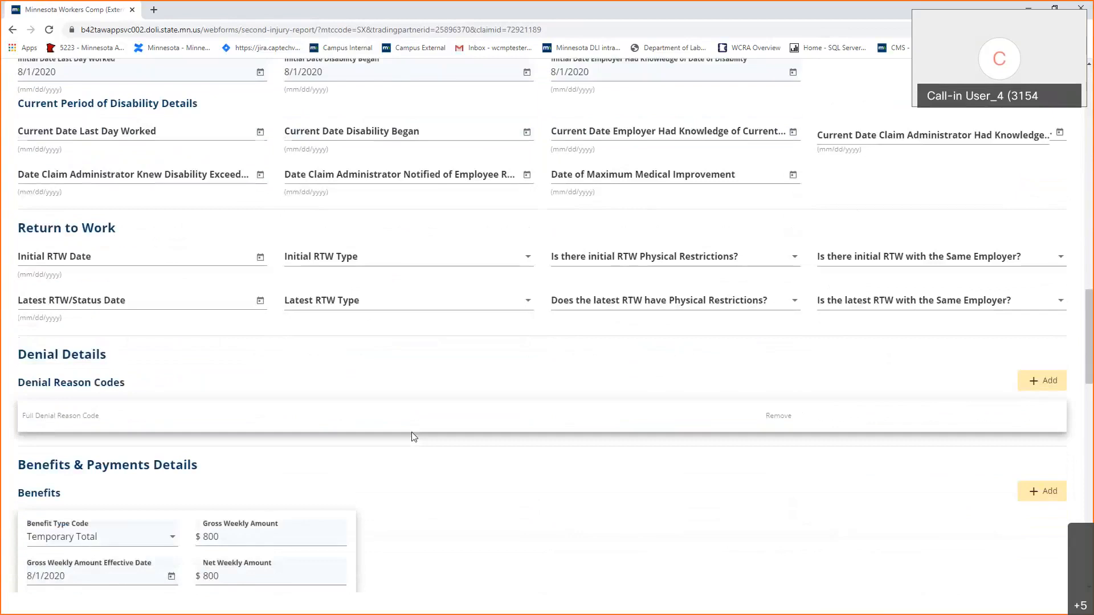
pyautogui.scroll(-3, 414, 437)
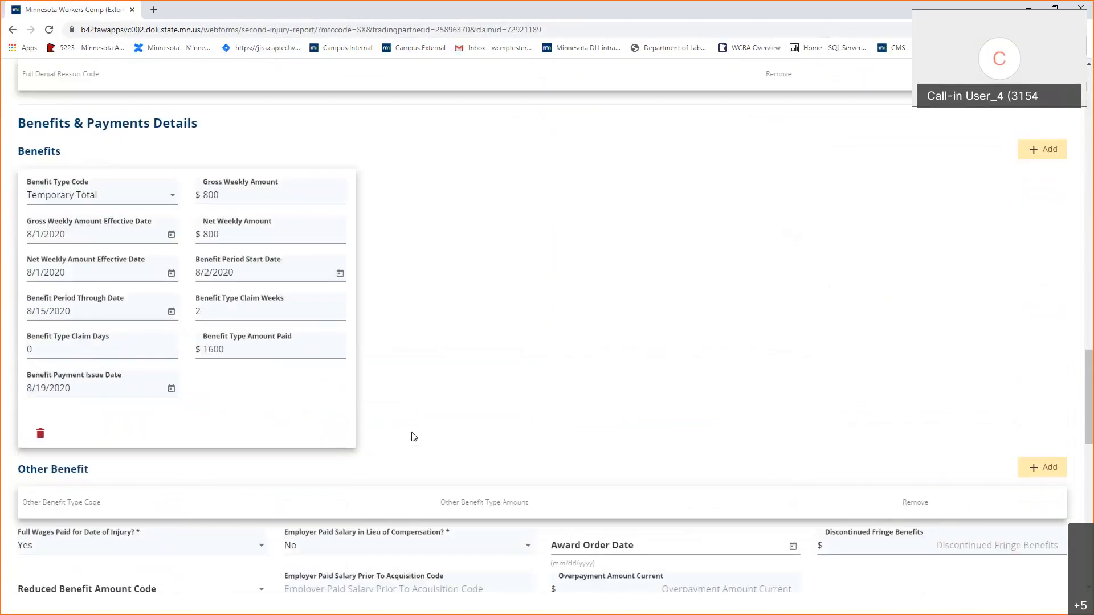
pyautogui.scroll(-1, 414, 437)
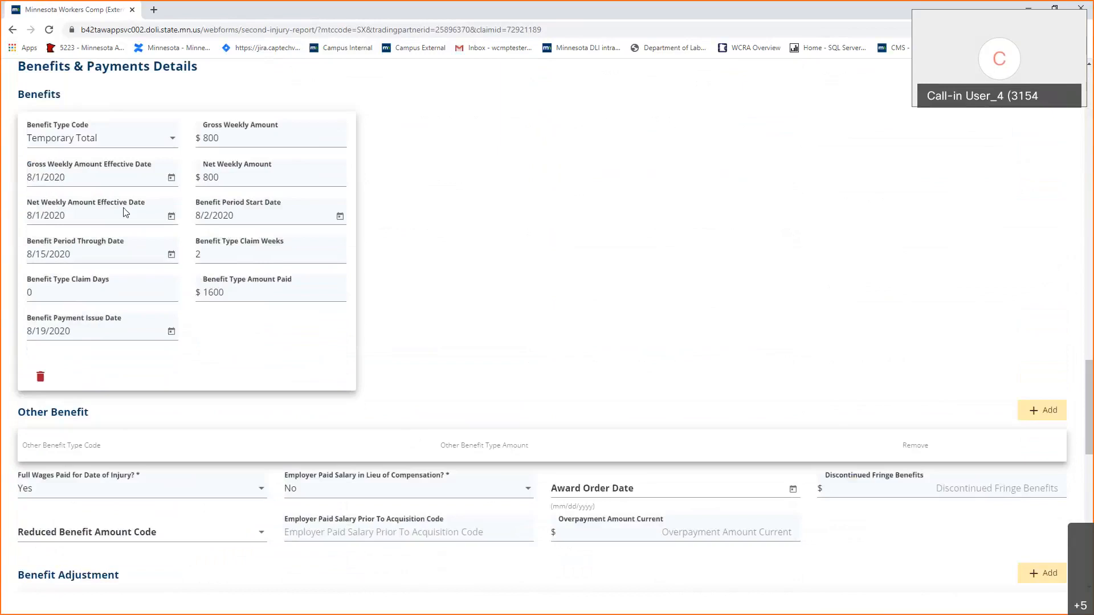
# Change the through date to 8/22/2020, claim weeks to 3, and amount paid to 2400.
pyautogui.click(46, 254)
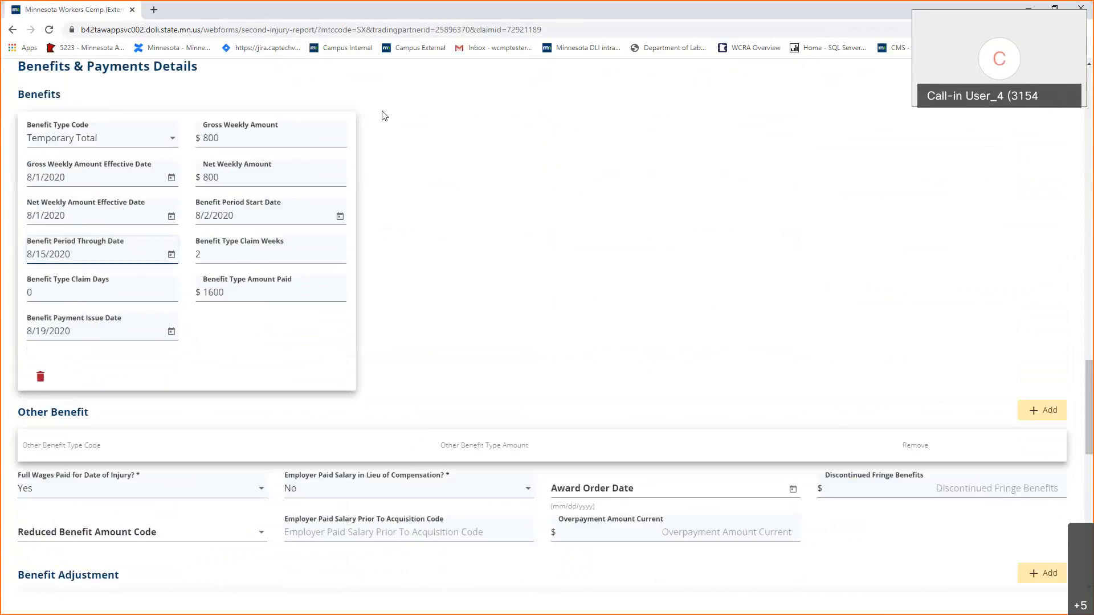
pyautogui.press('BackSpace')
pyautogui.press('BackSpace')
pyautogui.write('22')
pyautogui.click(263, 250)
pyautogui.press('BackSpace')
pyautogui.write('3')
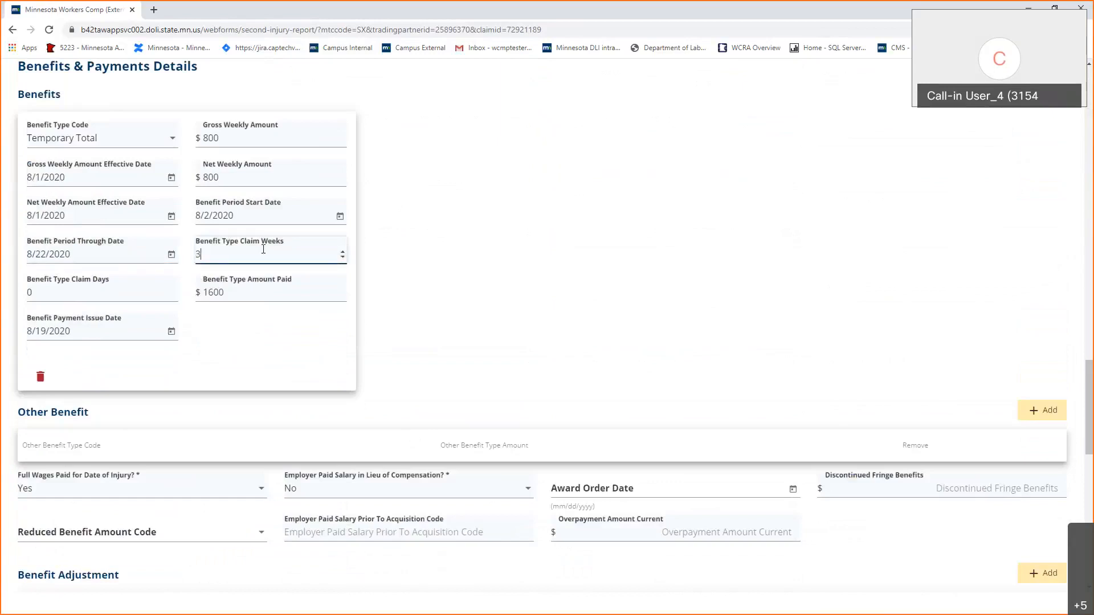
pyautogui.doubleClick(236, 294)
pyautogui.write('2400')
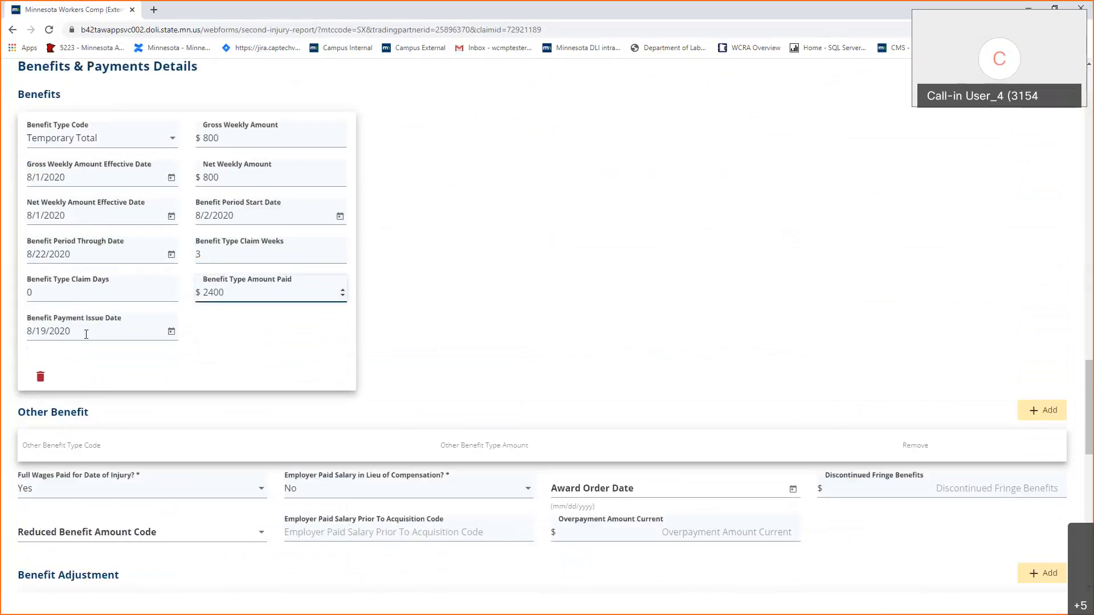
# Set the payment issue date to 8/20/2020.
pyautogui.moveTo(71, 331); pyautogui.dragTo(12, 330)
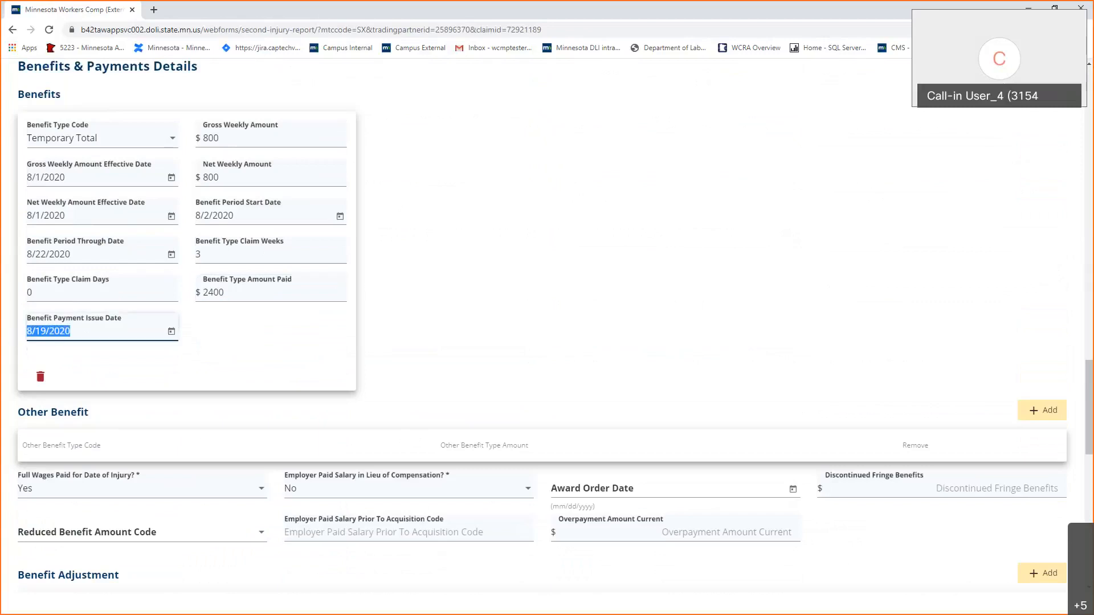
pyautogui.write('8/22/2020')
pyautogui.click(344, 325)
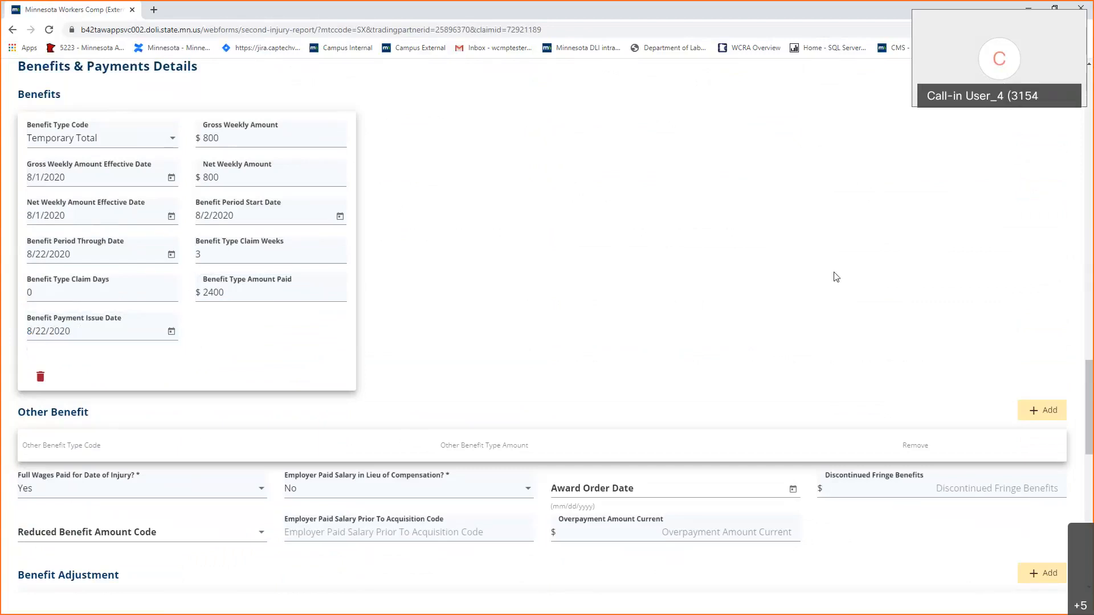
pyautogui.click(47, 330)
pyautogui.press('BackSpace')
pyautogui.write('0')
pyautogui.click(740, 300)
pyautogui.scroll(-2, 483, 271)
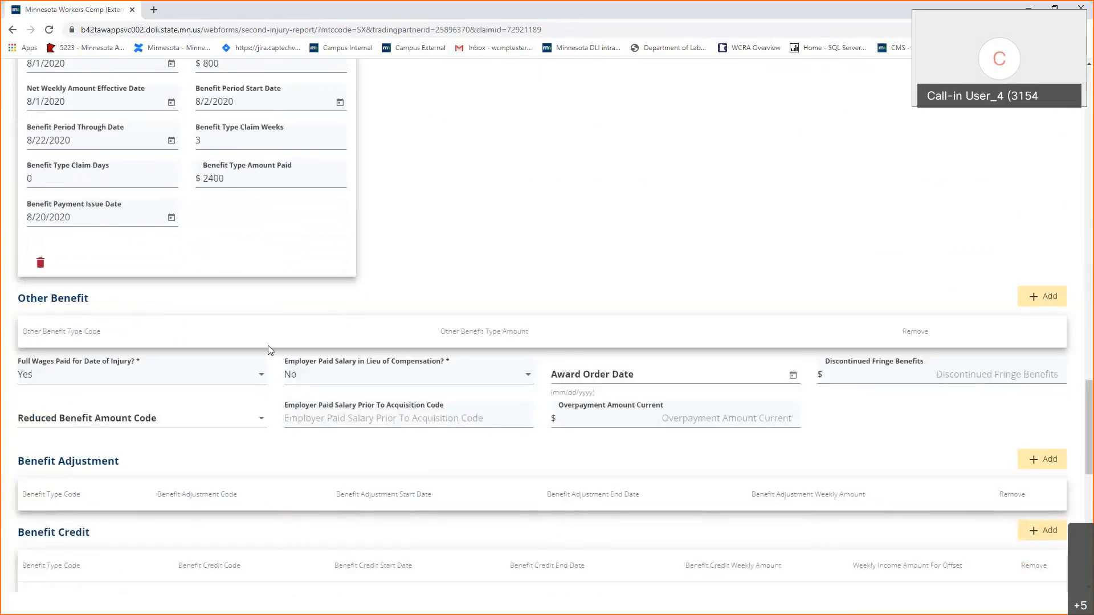
pyautogui.scroll(-3, 268, 346)
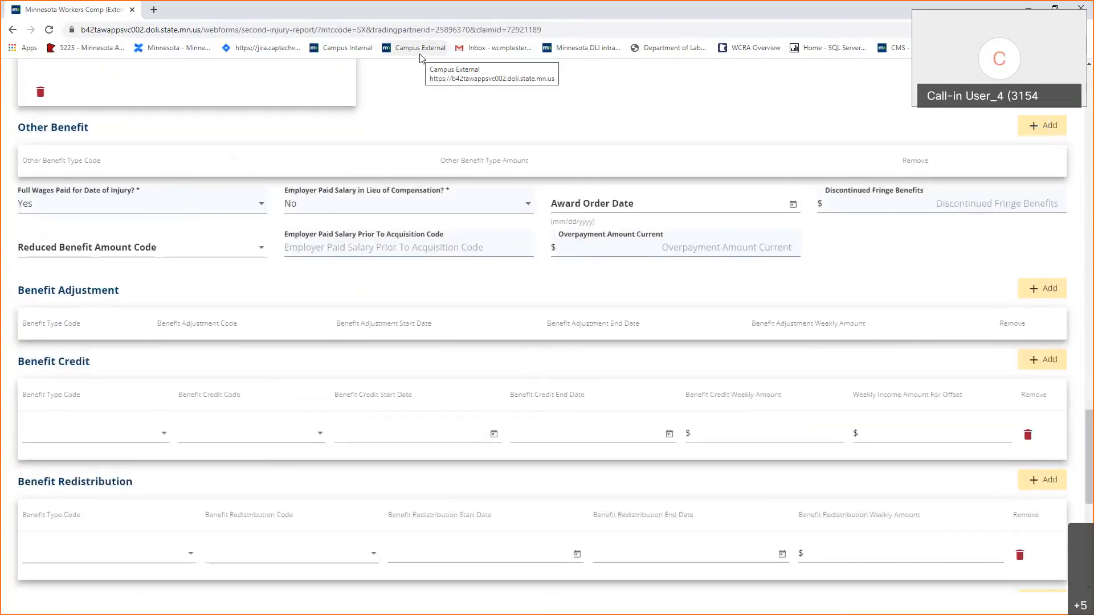
pyautogui.scroll(-8, 533, 367)
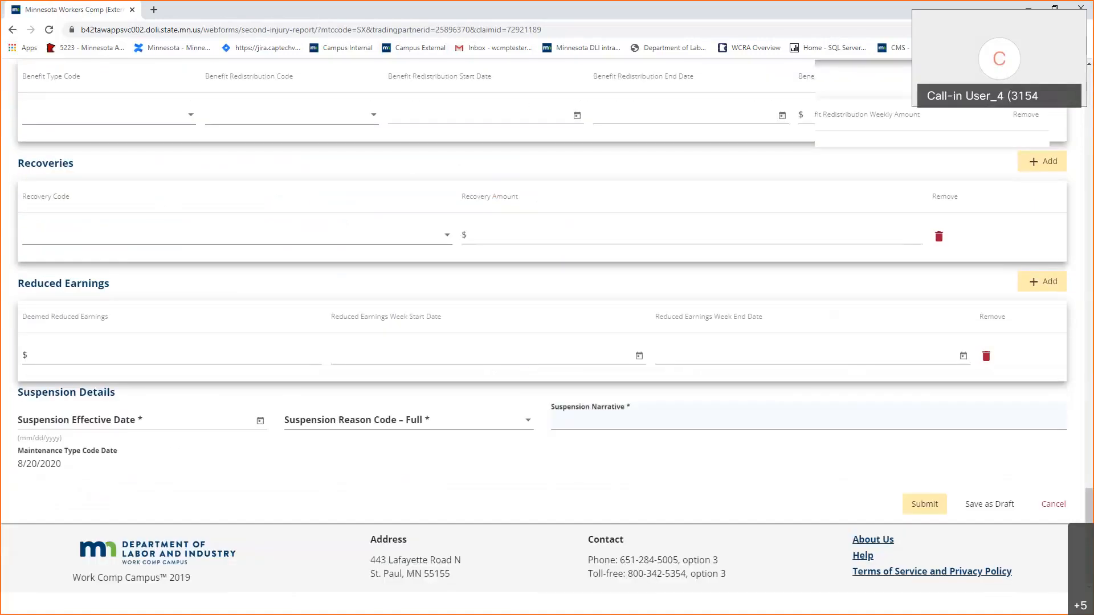
pyautogui.scroll(15, 293, 430)
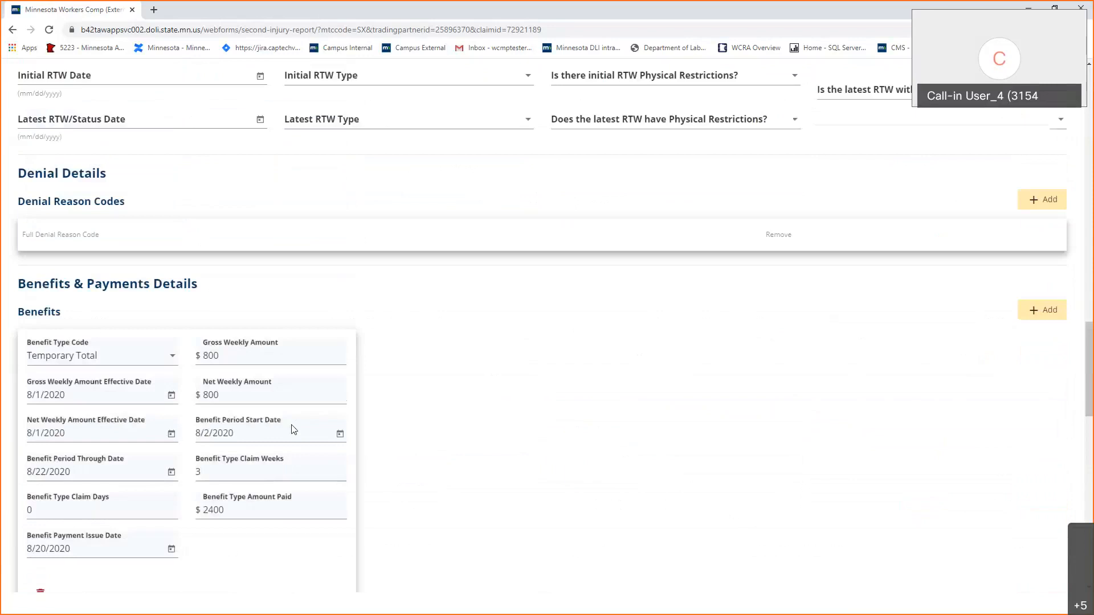
pyautogui.scroll(6, 293, 429)
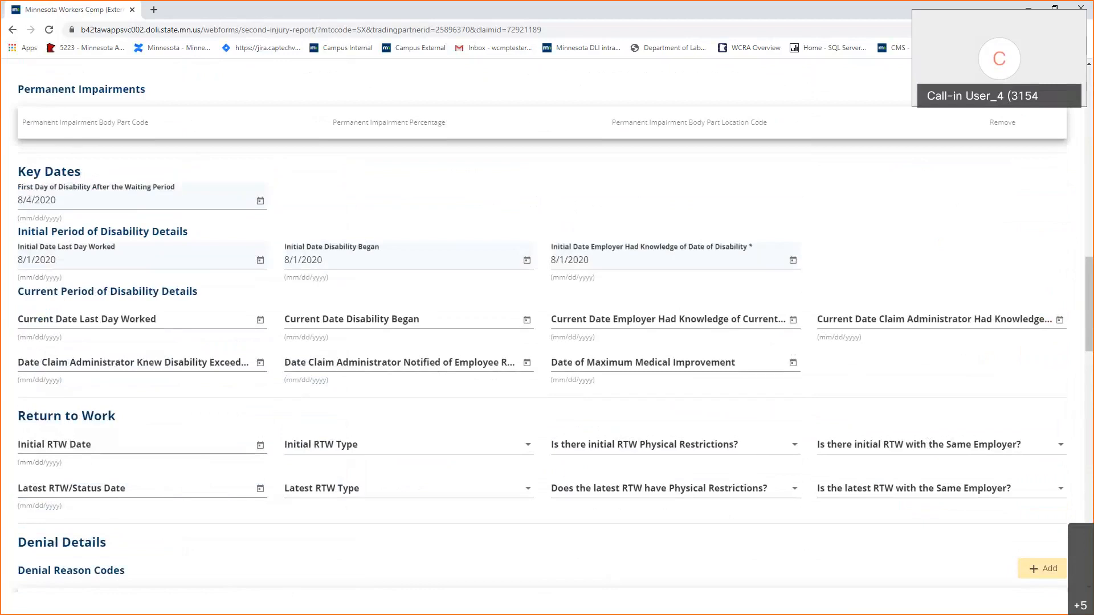
pyautogui.scroll(-15, 336, 345)
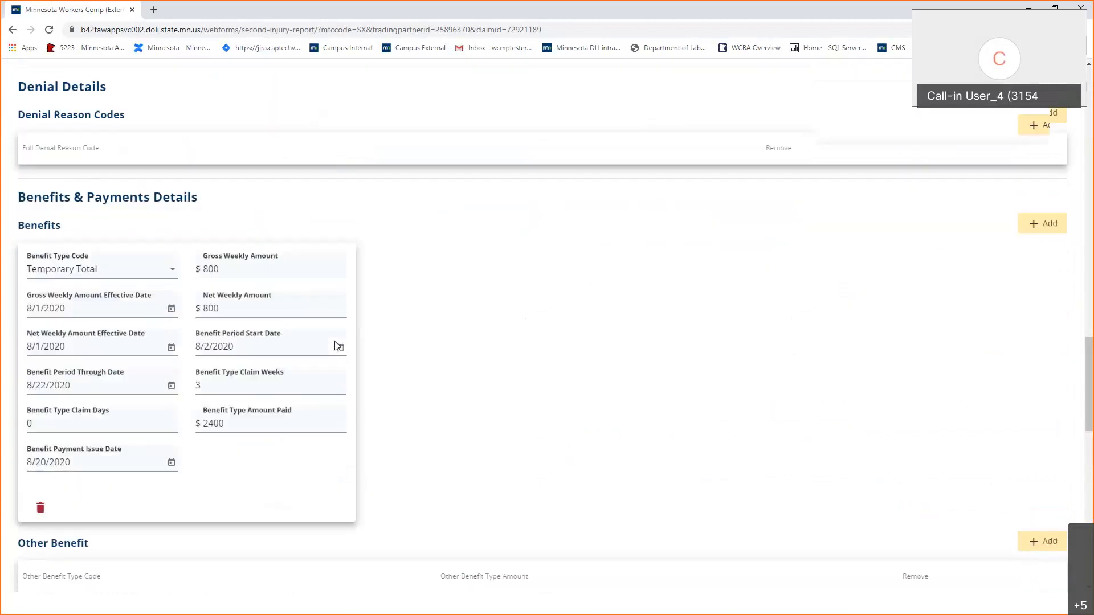
pyautogui.scroll(-7, 336, 345)
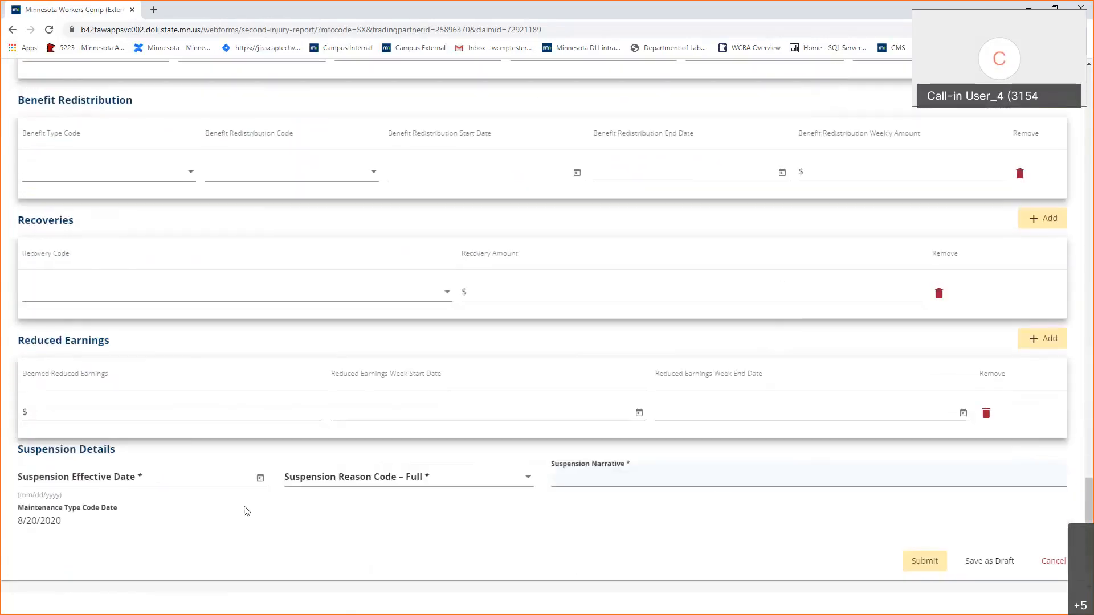
pyautogui.scroll(-1, 246, 511)
# Set Suspension Effective Date 8/22/2020 with the RTW or medically qualified reason code.
pyautogui.click(146, 420)
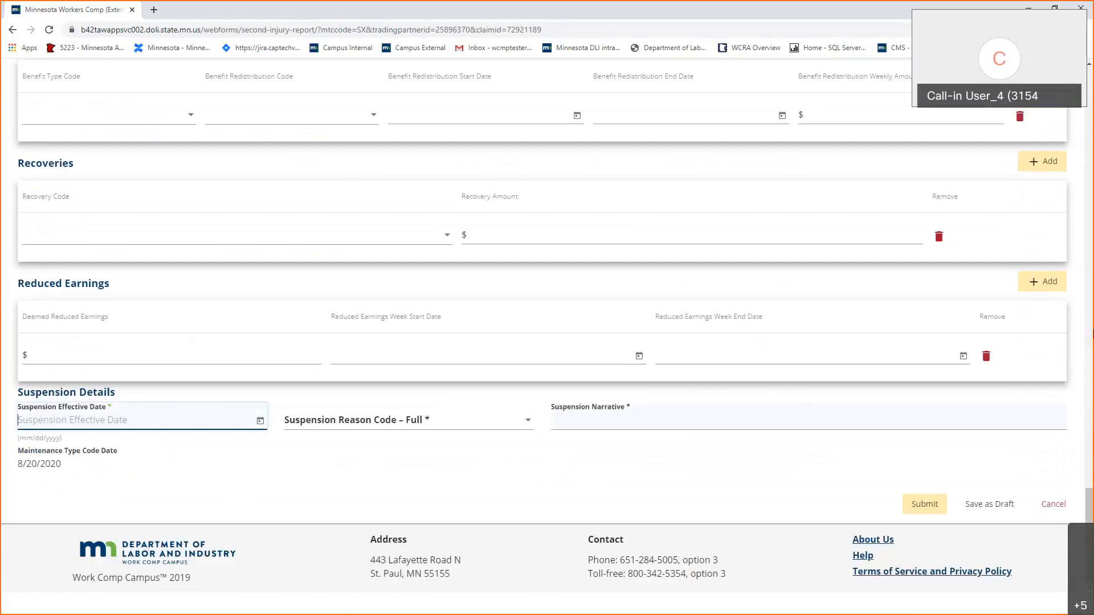
pyautogui.write('8/22/2020')
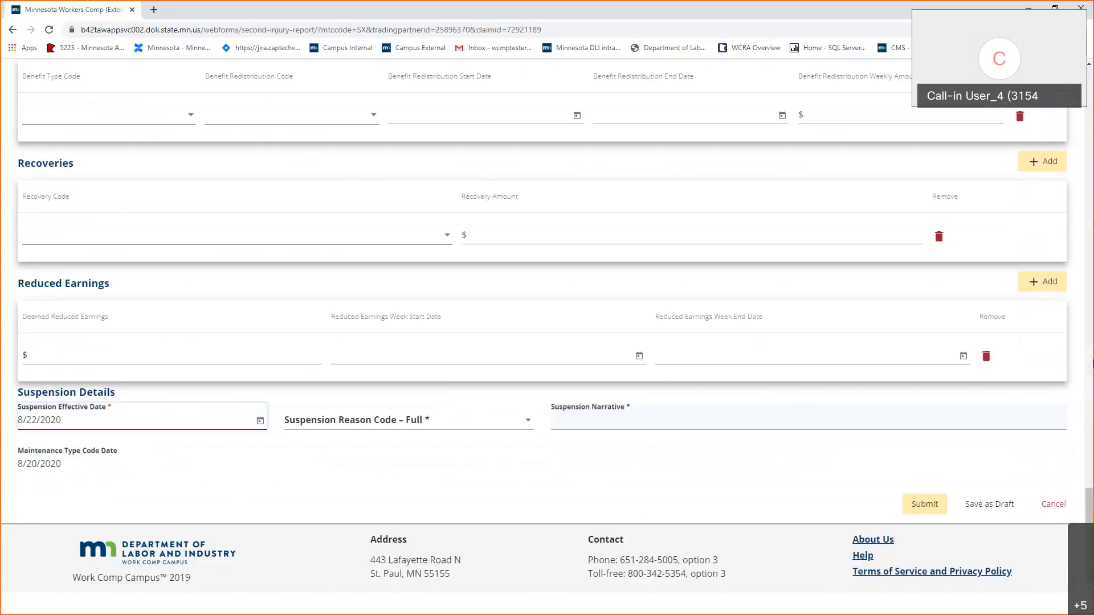
pyautogui.click(332, 425)
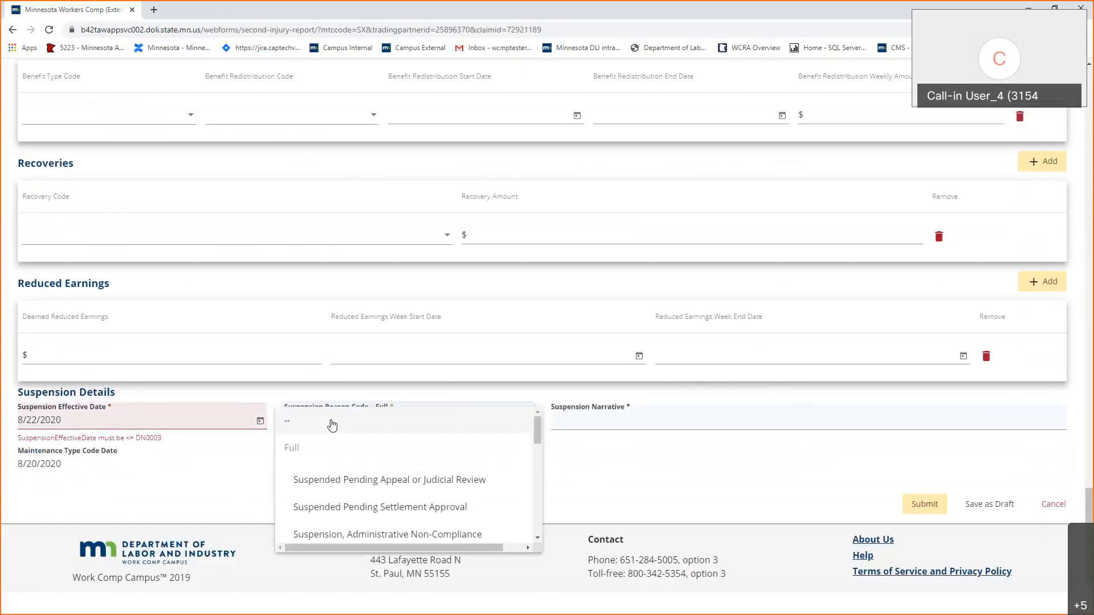
pyautogui.scroll(-3, 370, 467)
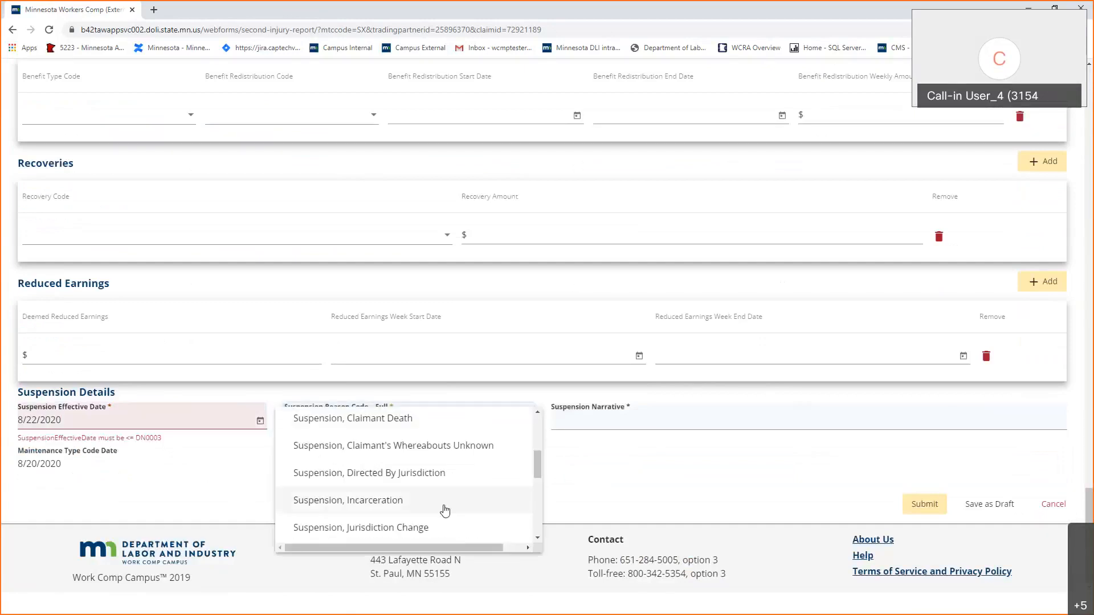
pyautogui.scroll(-2, 445, 510)
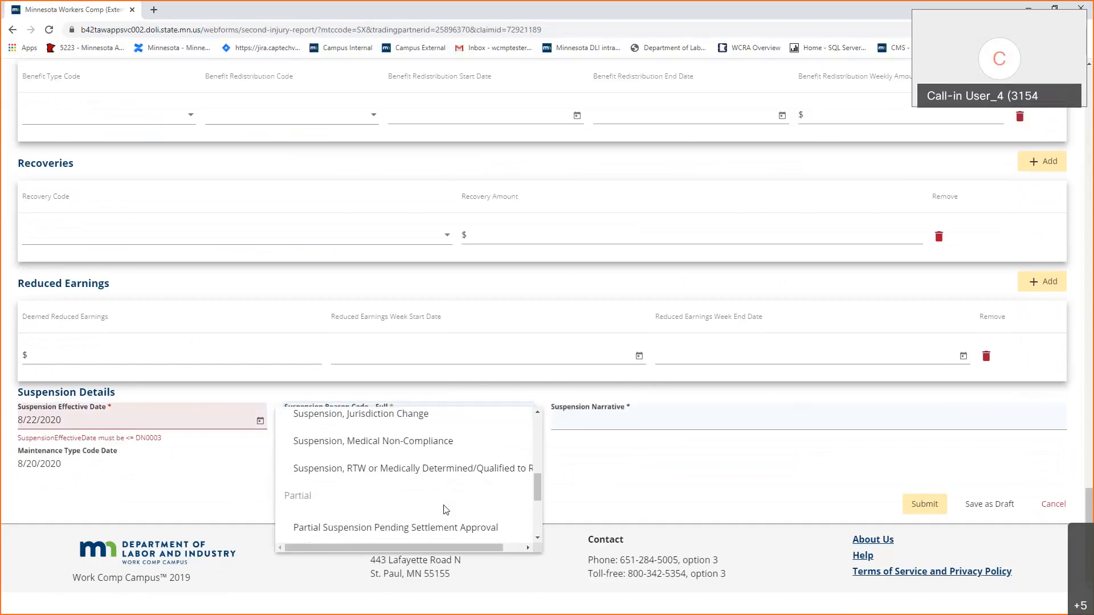
pyautogui.click(455, 468)
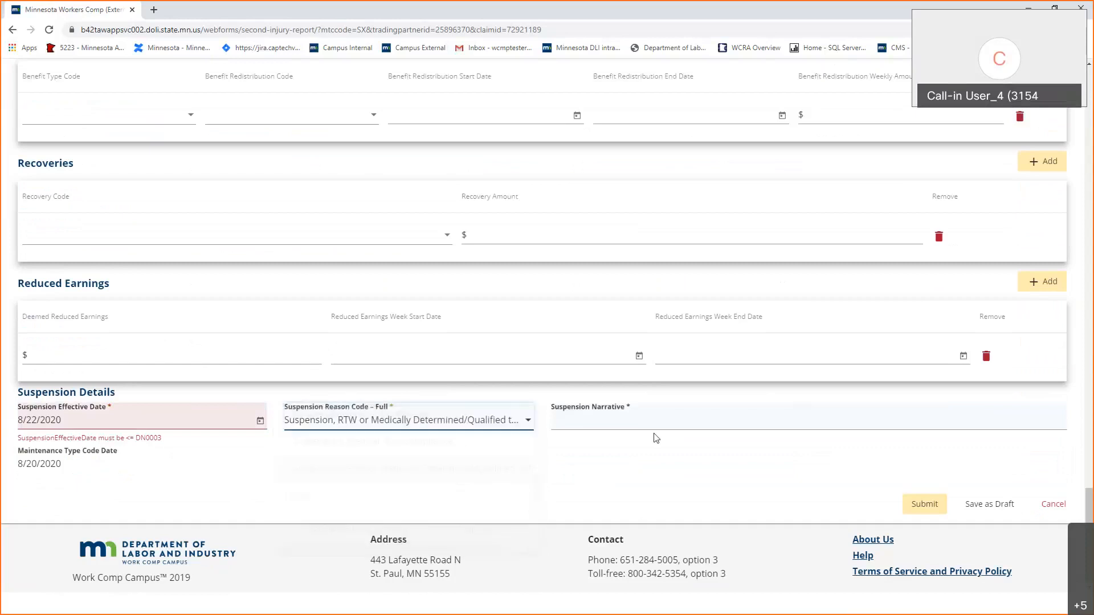
# Write the suspension narrative 'Declined light duty offer'.
pyautogui.click(621, 421)
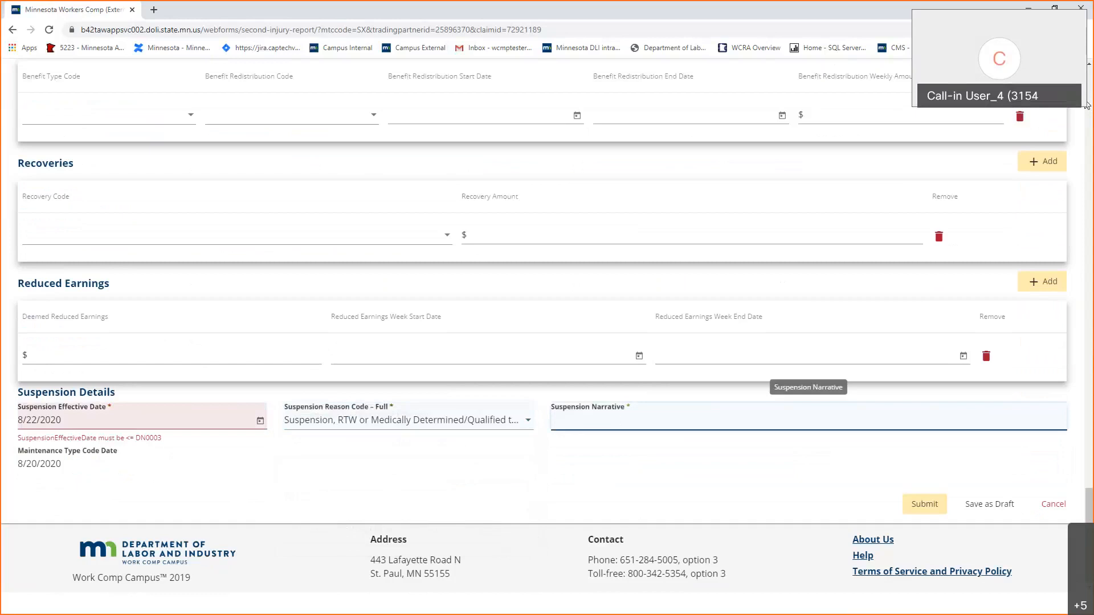
pyautogui.write('DId')
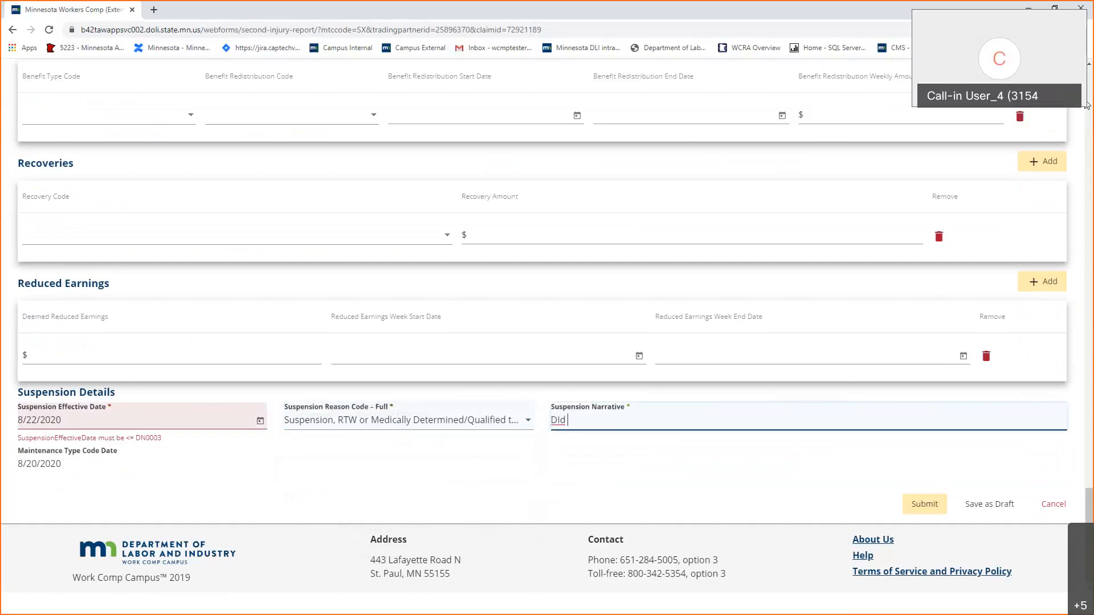
pyautogui.press('BackSpace')
pyautogui.press('BackSpace')
pyautogui.write('eclinde')
pyautogui.press('BackSpace')
pyautogui.press('BackSpace')
pyautogui.write('ed light duty offer')
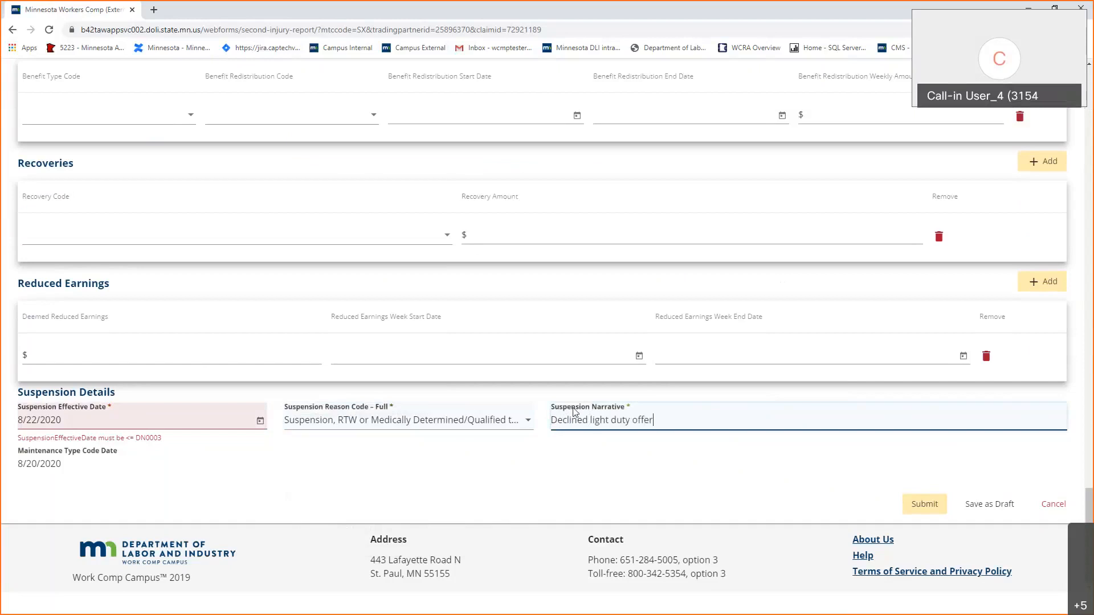
pyautogui.scroll(6, 576, 412)
# Enter 8/20/2020 as the Initial RTW Date.
pyautogui.scroll(10, 575, 412)
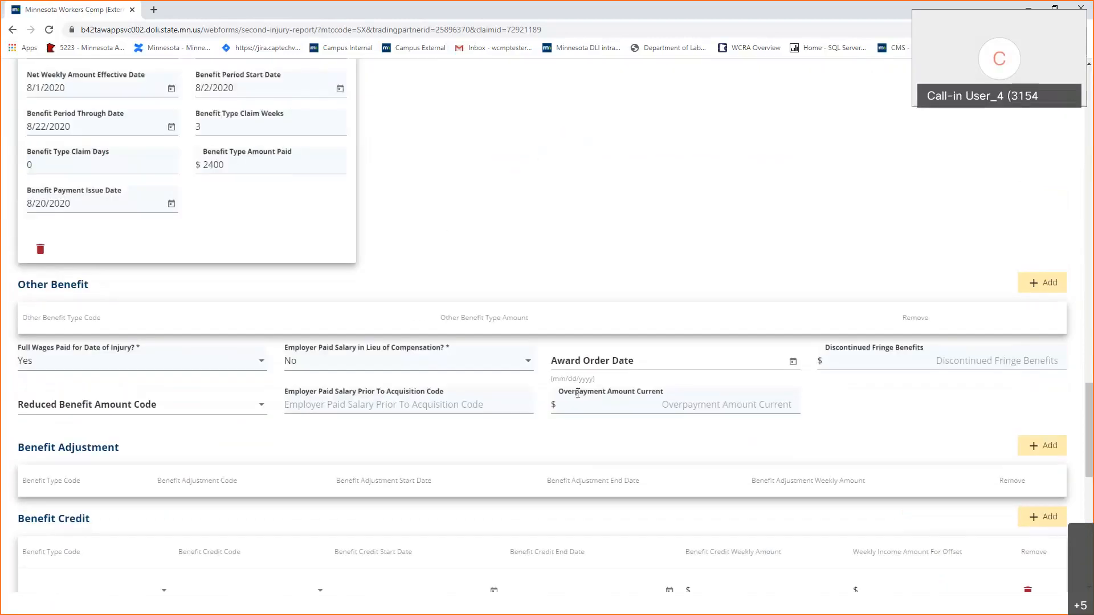
pyautogui.scroll(6, 577, 394)
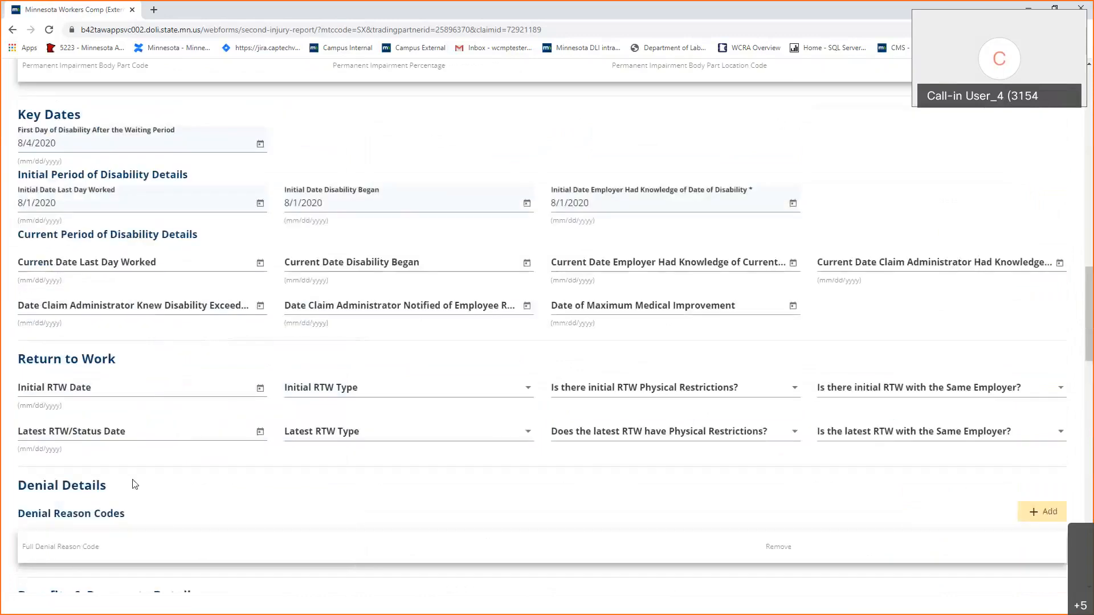
pyautogui.click(119, 385)
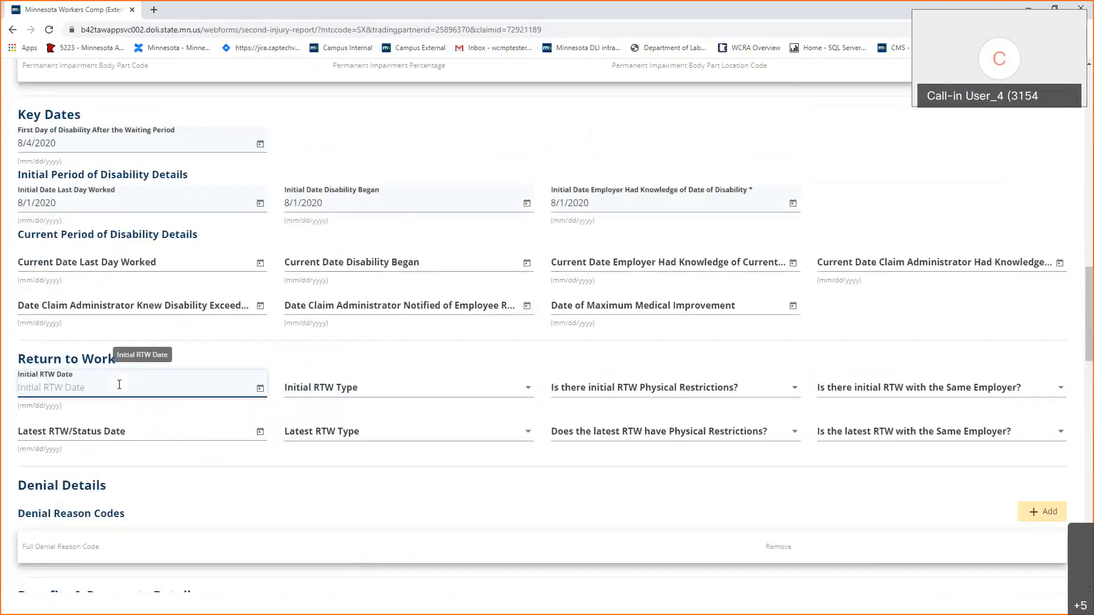
pyautogui.write('8/22')
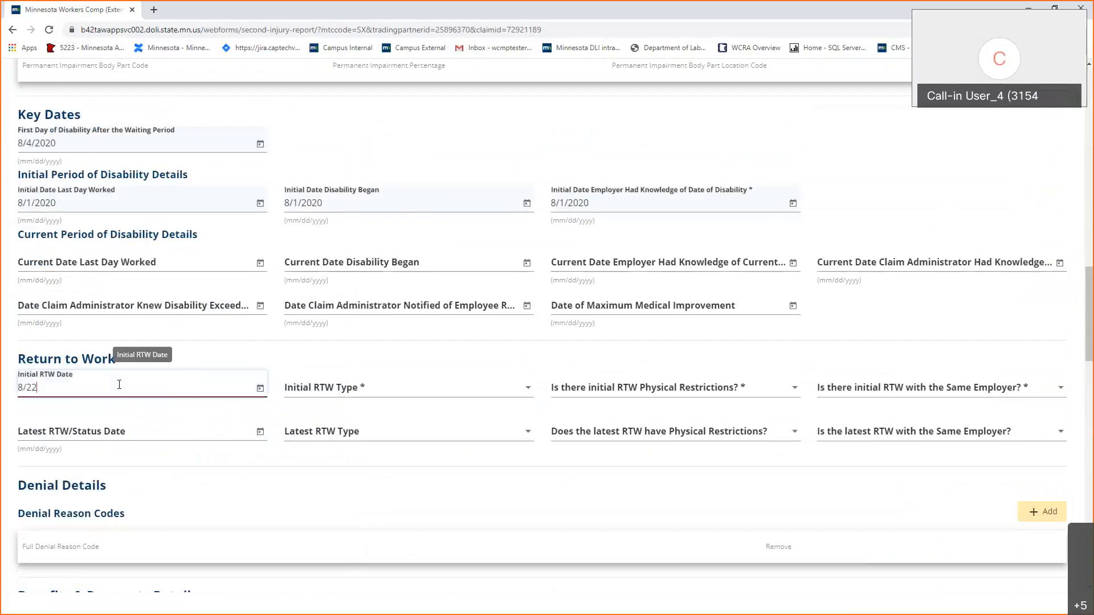
pyautogui.write('/2020')
pyautogui.press('Tab')
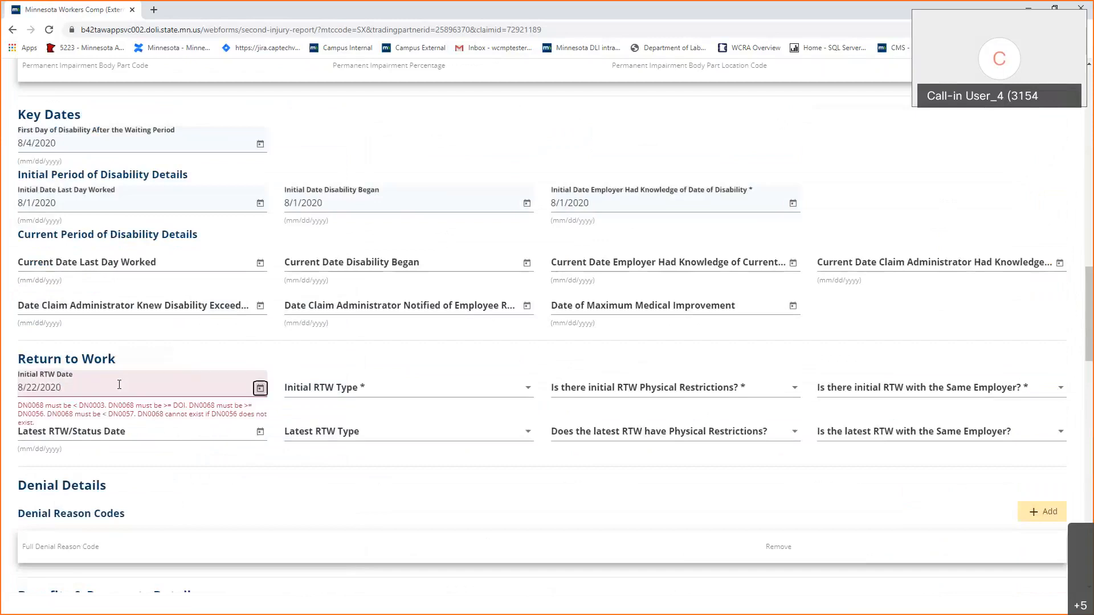
pyautogui.click(36, 387)
pyautogui.press('BackSpace')
pyautogui.write('0')
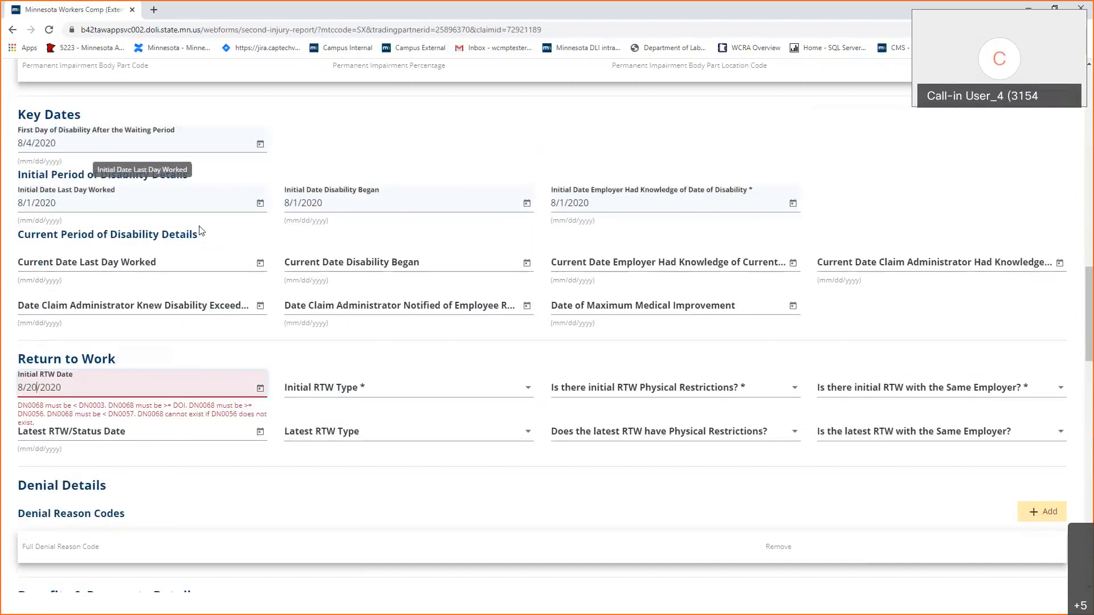
# Set Initial RTW Type to R: Released - SROI Only, with Yes for restrictions and same employer.
pyautogui.click(376, 384)
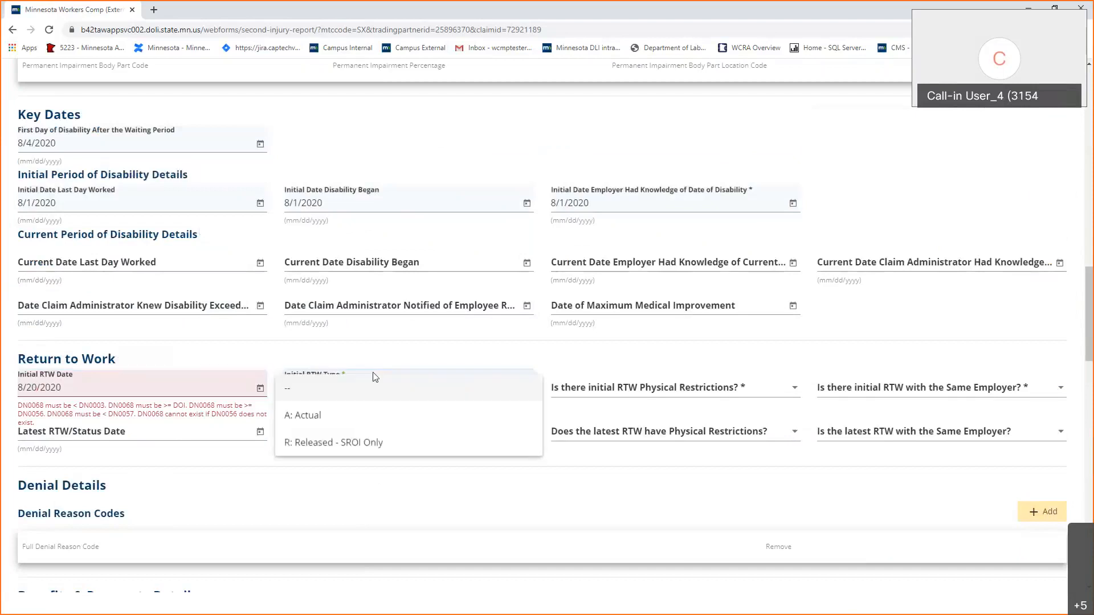
pyautogui.click(386, 443)
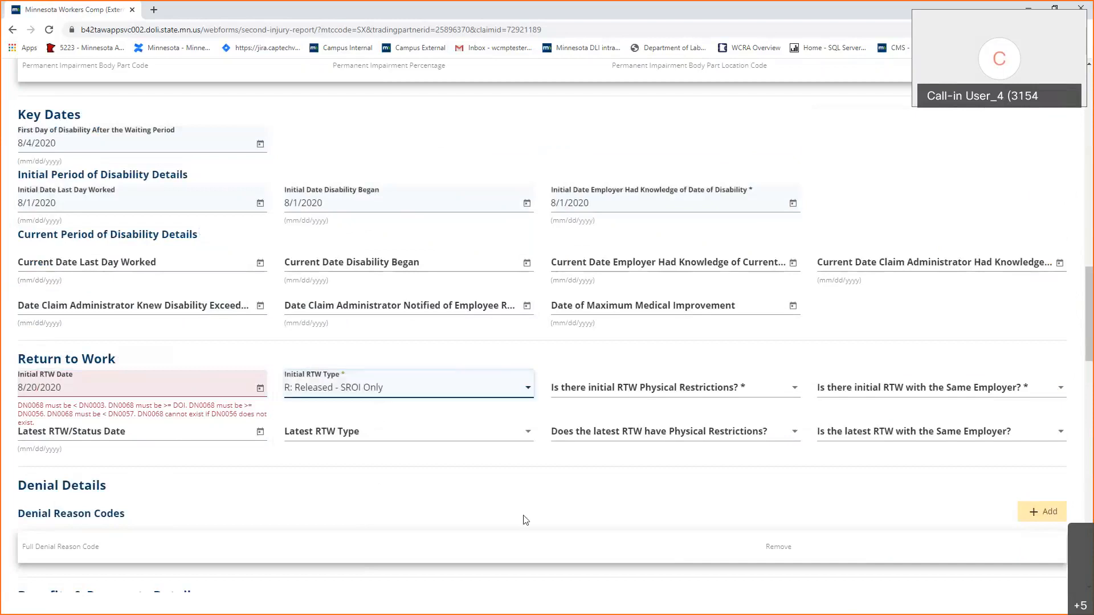
pyautogui.click(620, 392)
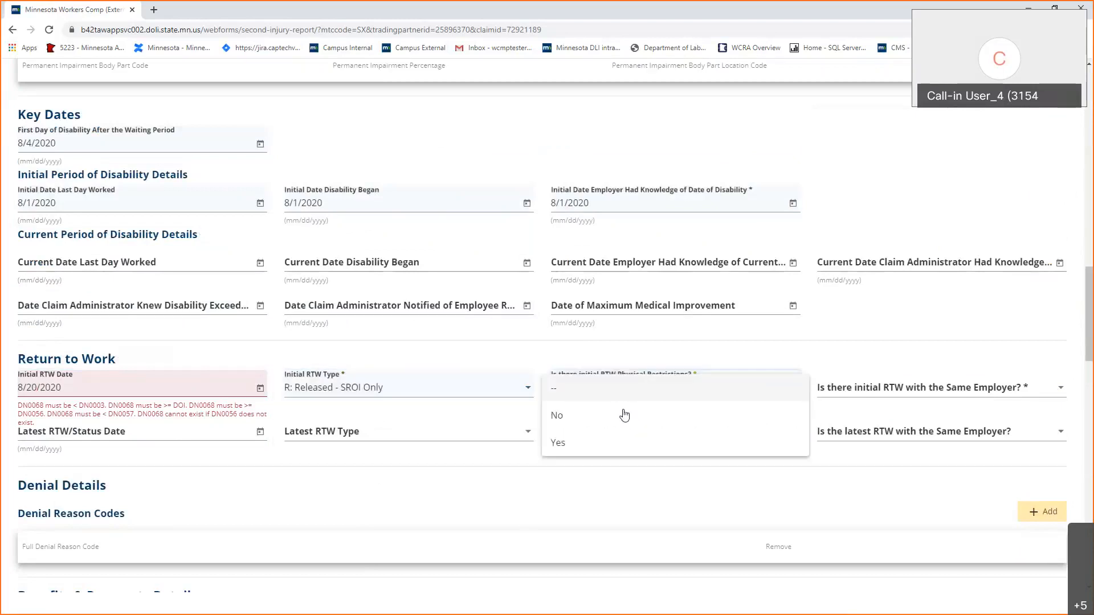
pyautogui.press('Return')
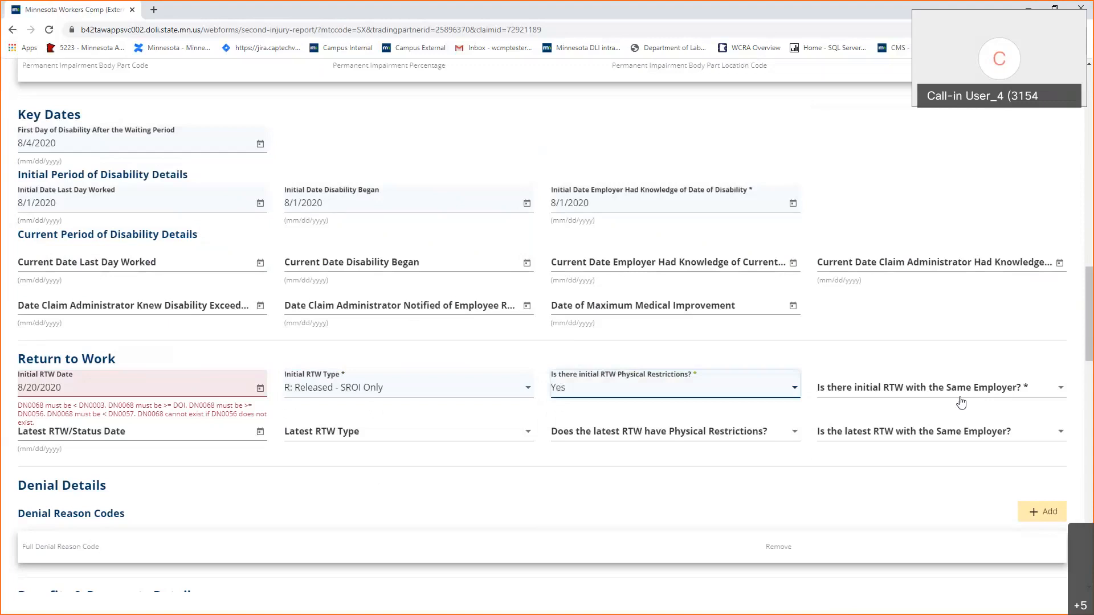
pyautogui.click(955, 391)
pyautogui.click(955, 448)
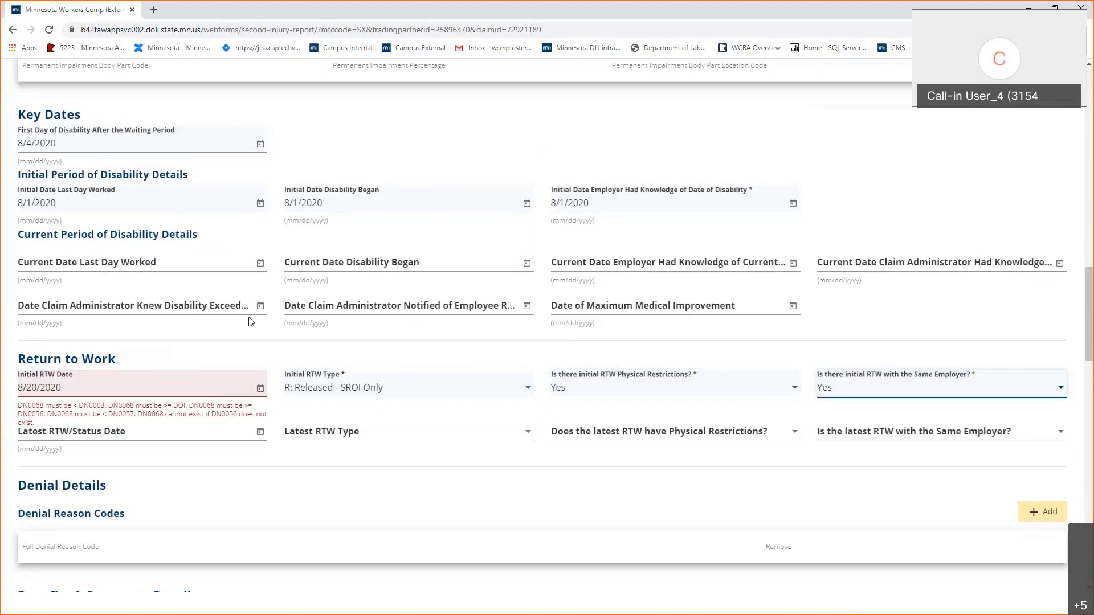
# Delete the Initial RTW Date and reset RTW Type and physical restrictions to blank.
pyautogui.click(38, 389)
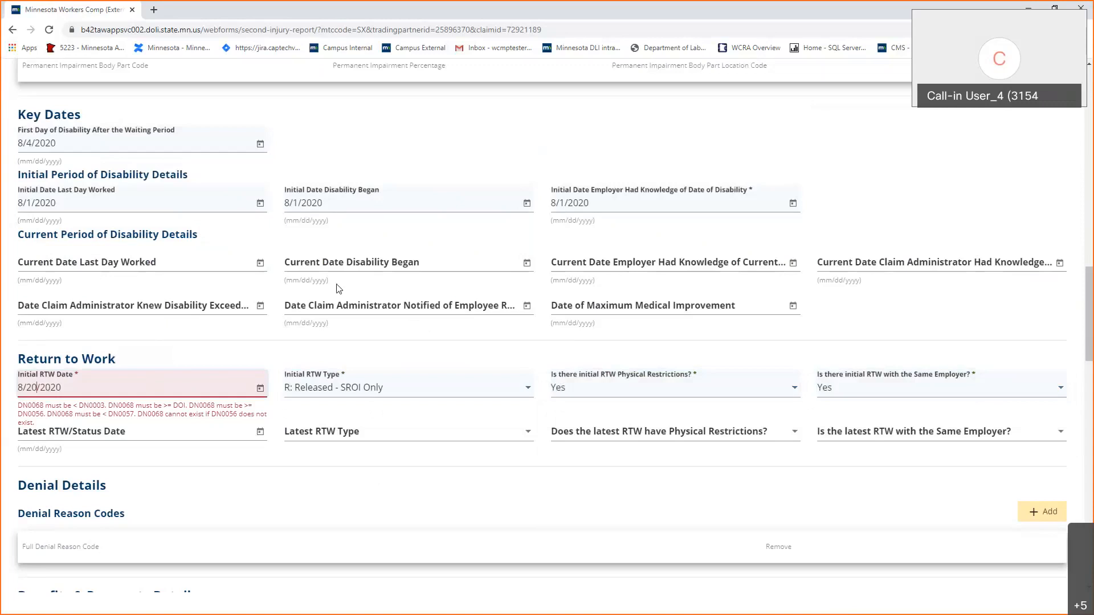
pyautogui.press('BackSpace')
pyautogui.write('1')
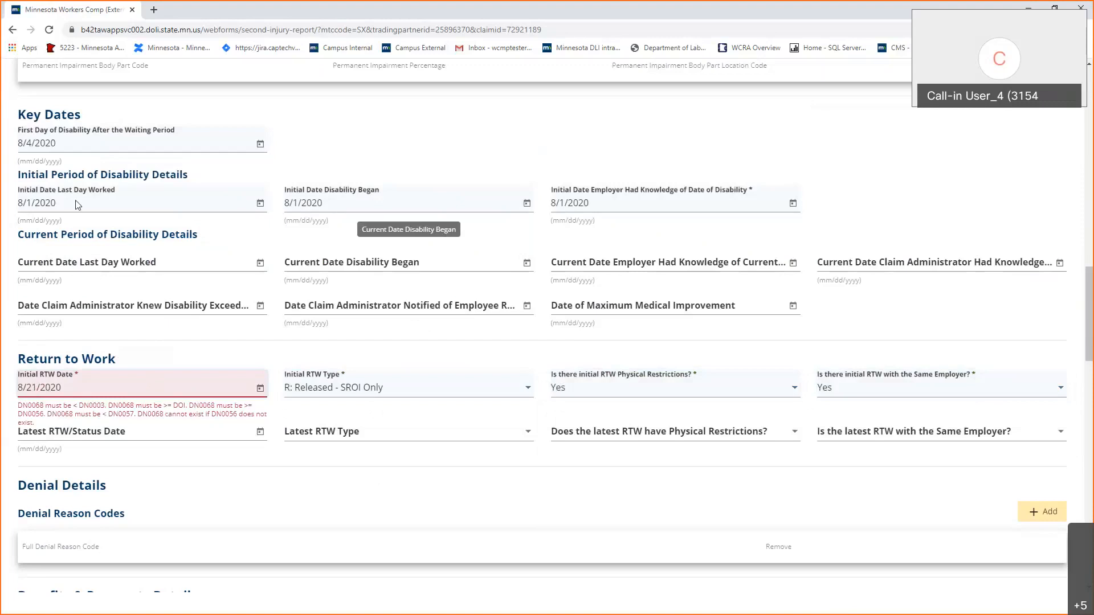
pyautogui.moveTo(61, 388); pyautogui.dragTo(11, 391)
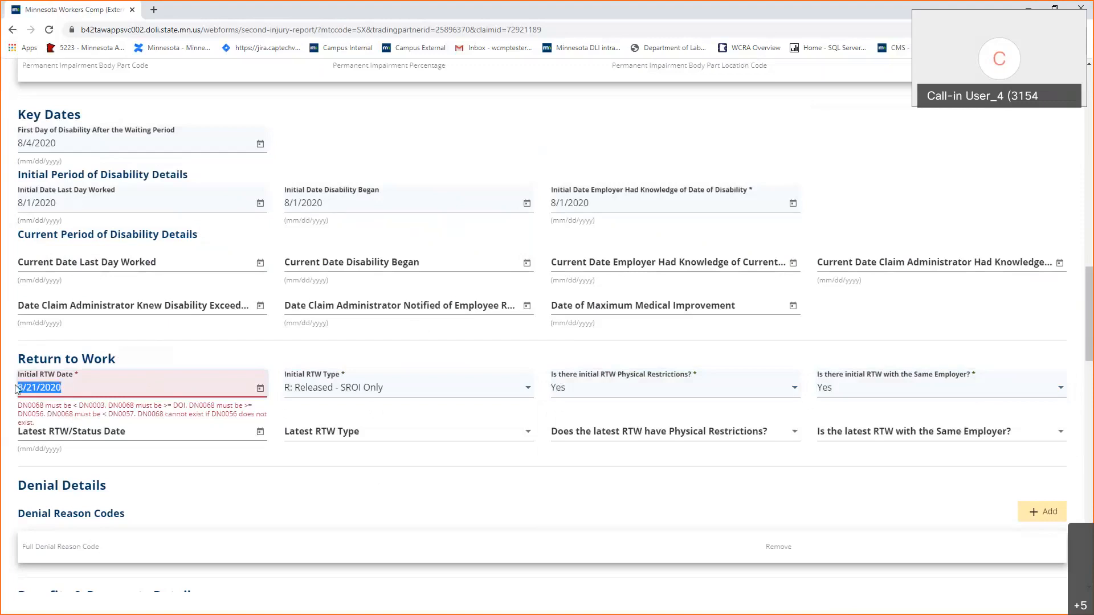
pyautogui.press('BackSpace')
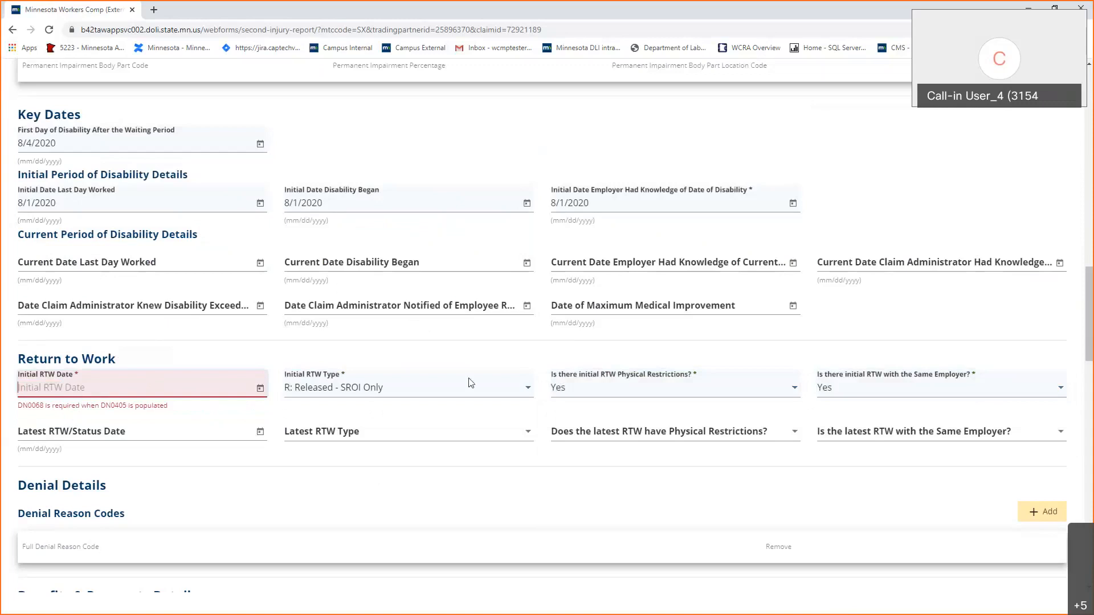
pyautogui.click(346, 388)
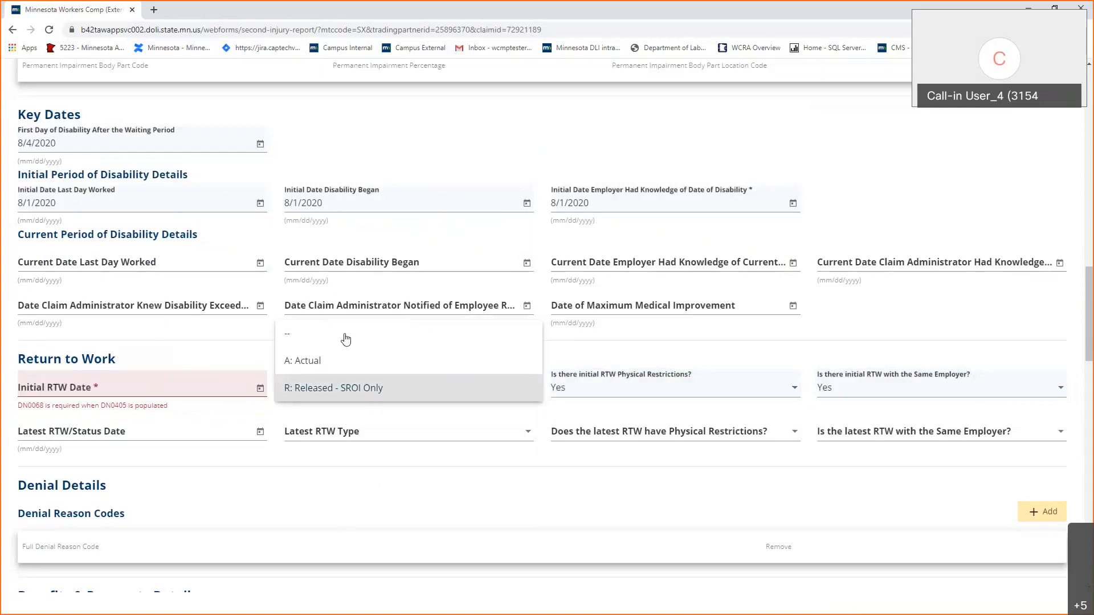
pyautogui.click(345, 340)
pyautogui.click(674, 387)
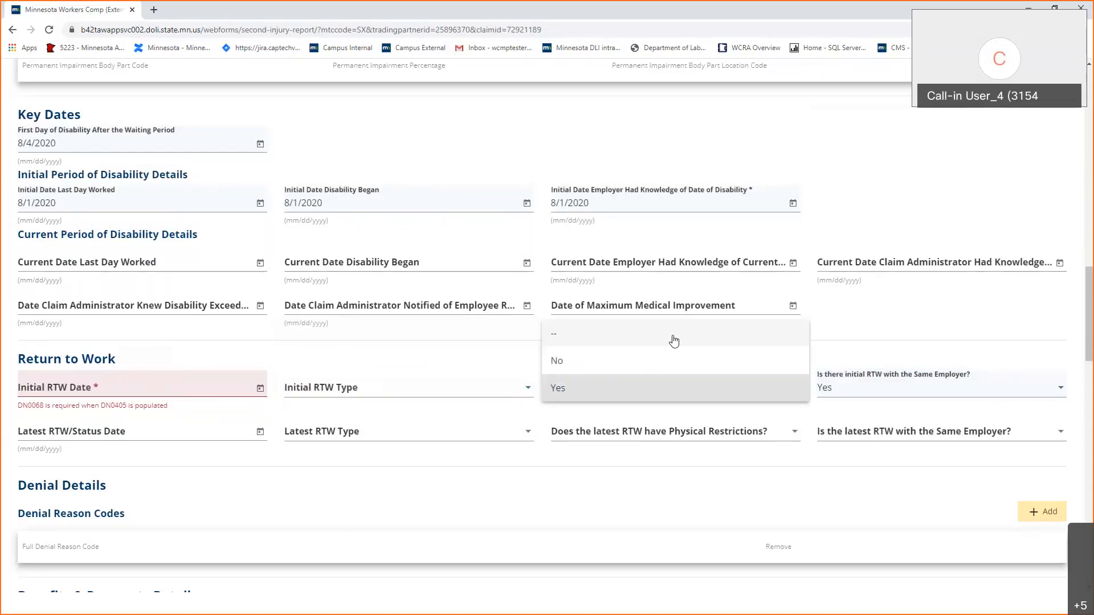
pyautogui.click(930, 386)
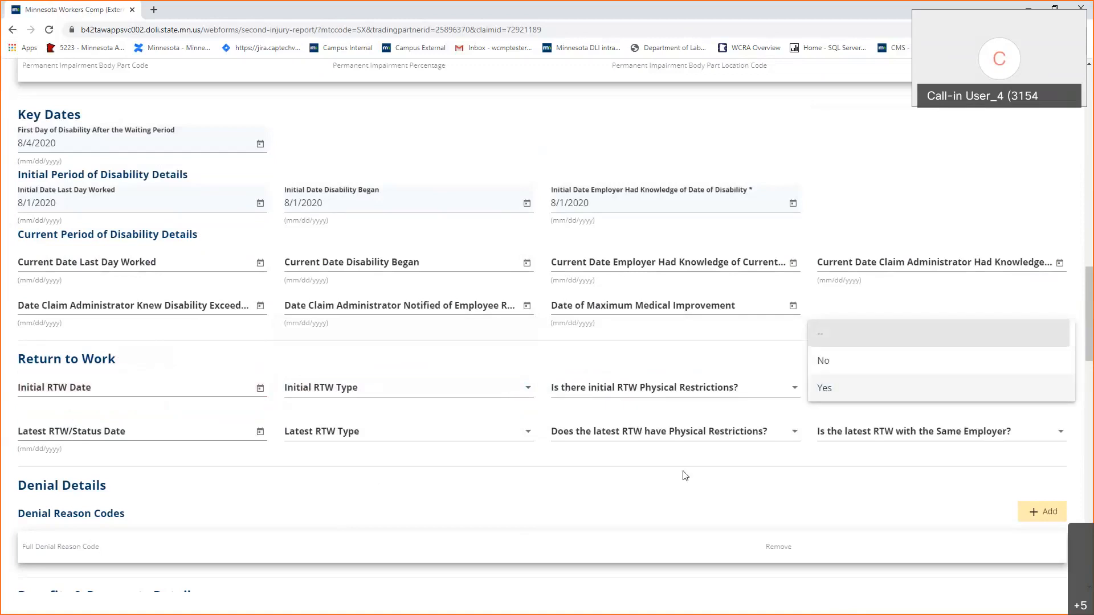
# Clear the same-employer answer on the full suspension report.
pyautogui.click(684, 477)
pyautogui.scroll(-13, 684, 479)
pyautogui.scroll(-4, 685, 482)
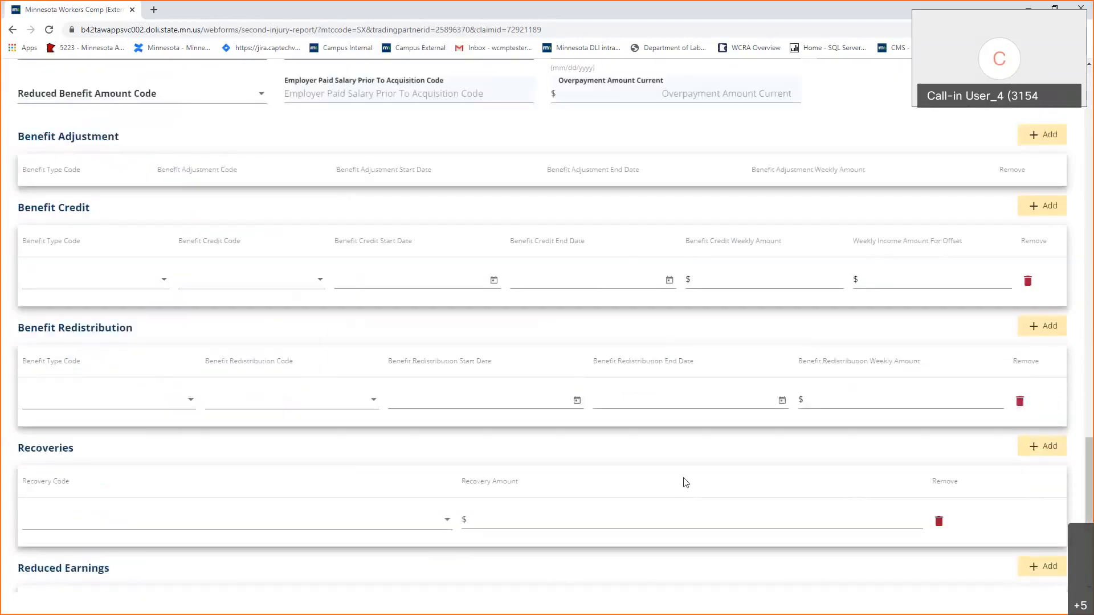
pyautogui.scroll(-4, 685, 483)
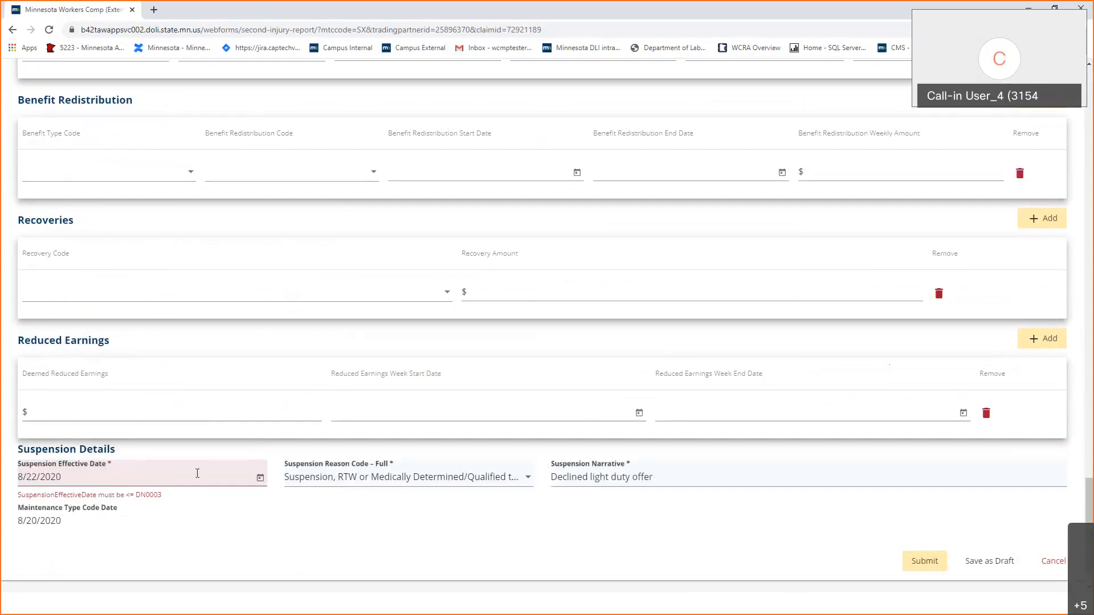
# Change the Suspension Effective Date from 8/22/2020 to 8/20/2020 and submit the report.
pyautogui.click(38, 476)
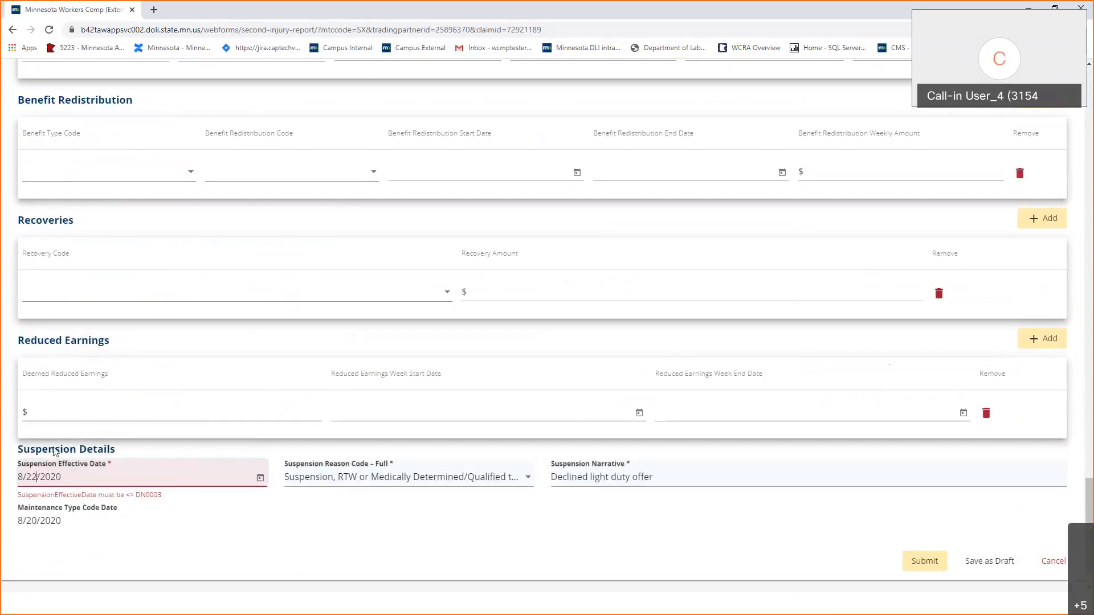
pyautogui.press('BackSpace')
pyautogui.write('0')
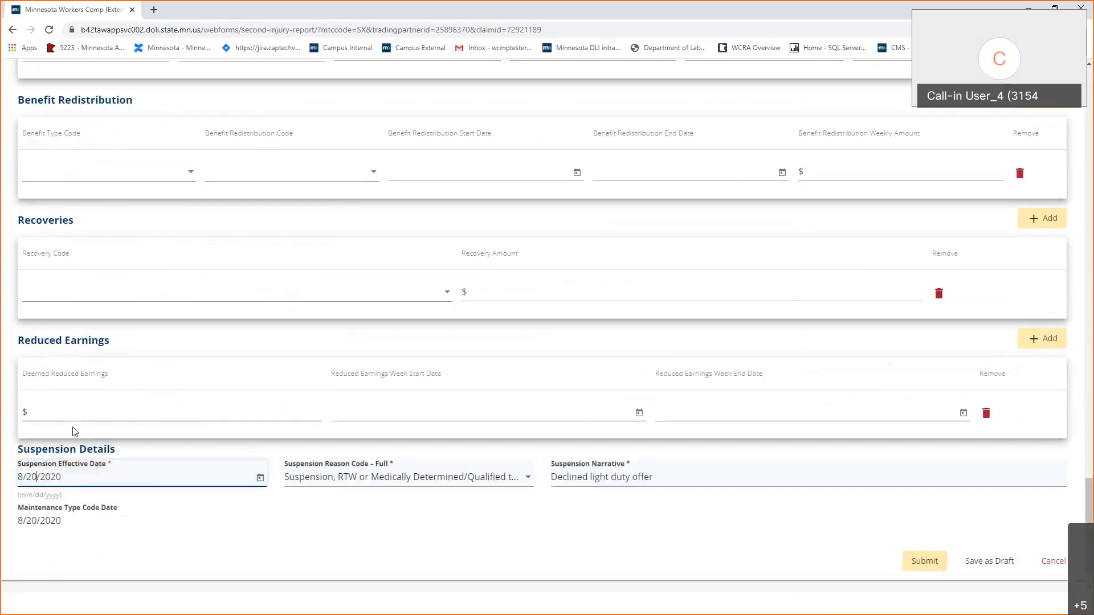
pyautogui.click(313, 549)
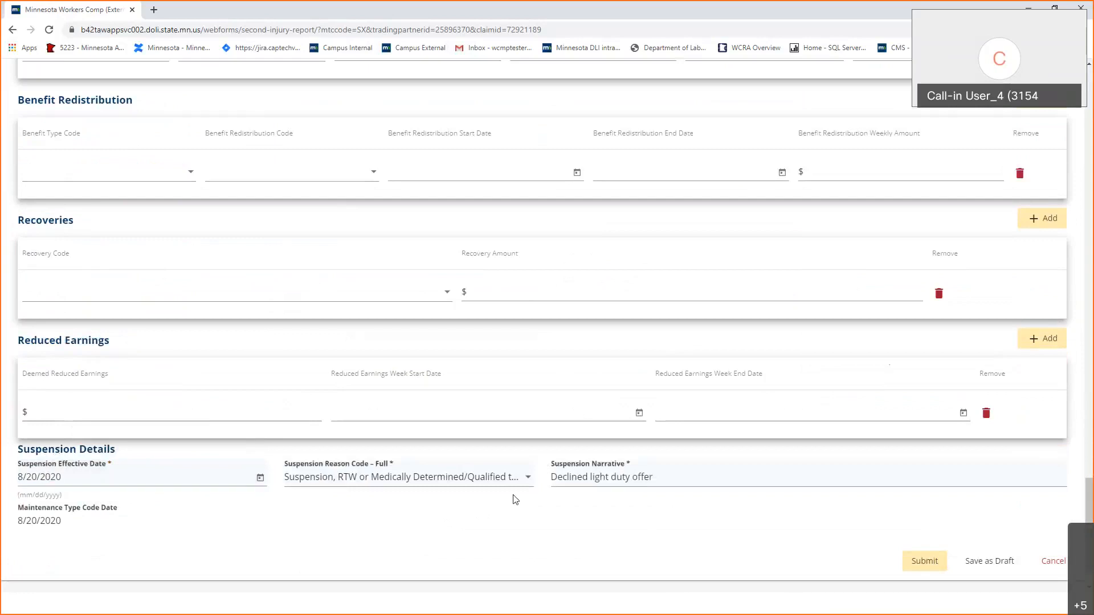
pyautogui.click(922, 570)
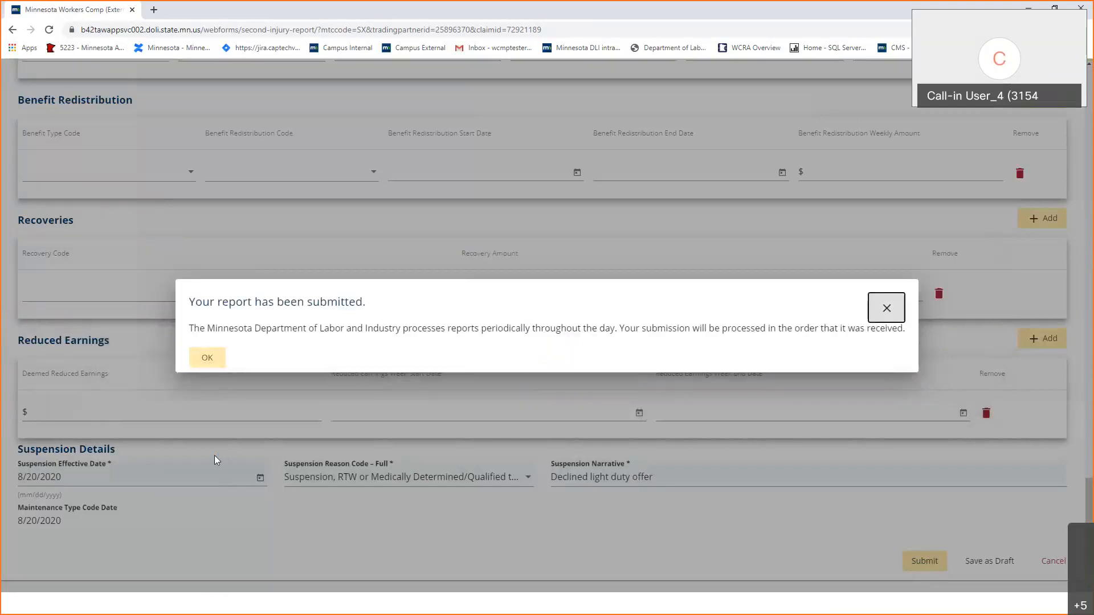
# Dismiss the report-submitted notice, return to Trading Partner, and advance the slides to the UR general guidelines.
pyautogui.click(215, 363)
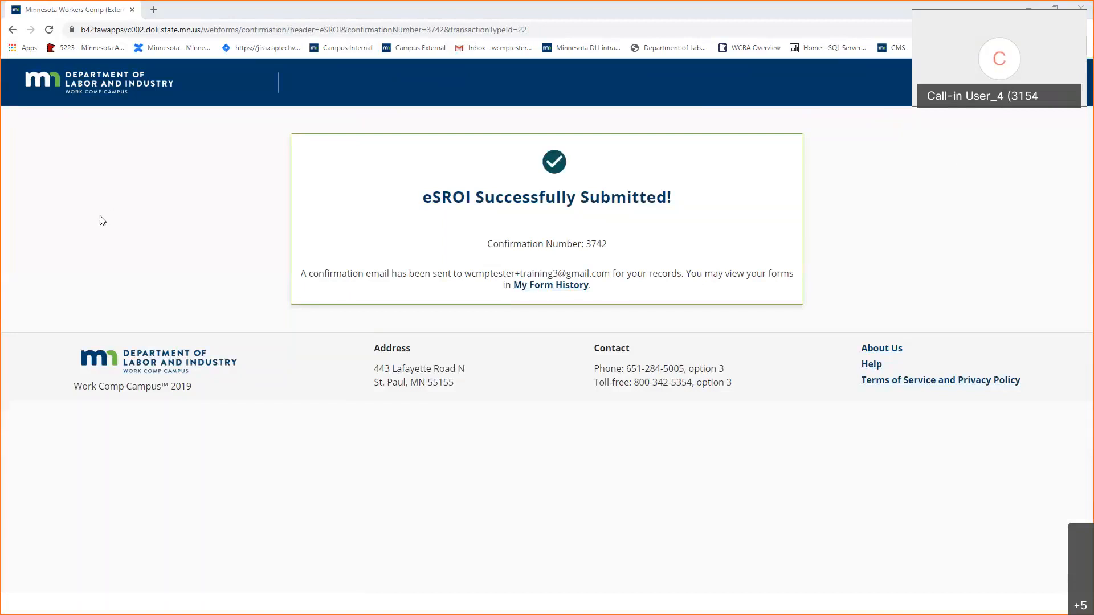
pyautogui.click(150, 86)
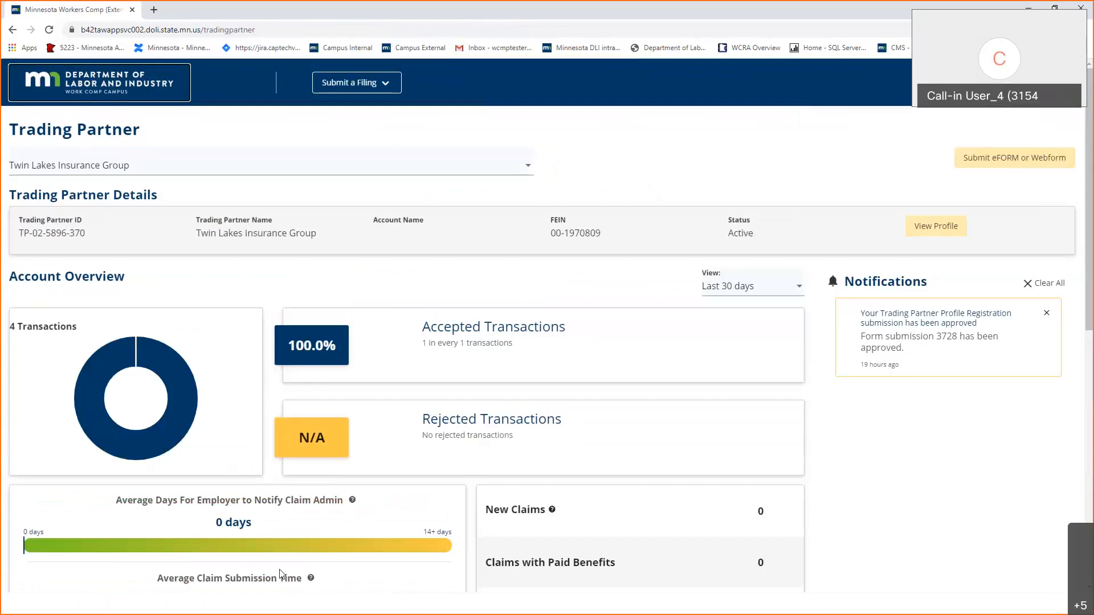
pyautogui.hotkey('alt', 'Tab')
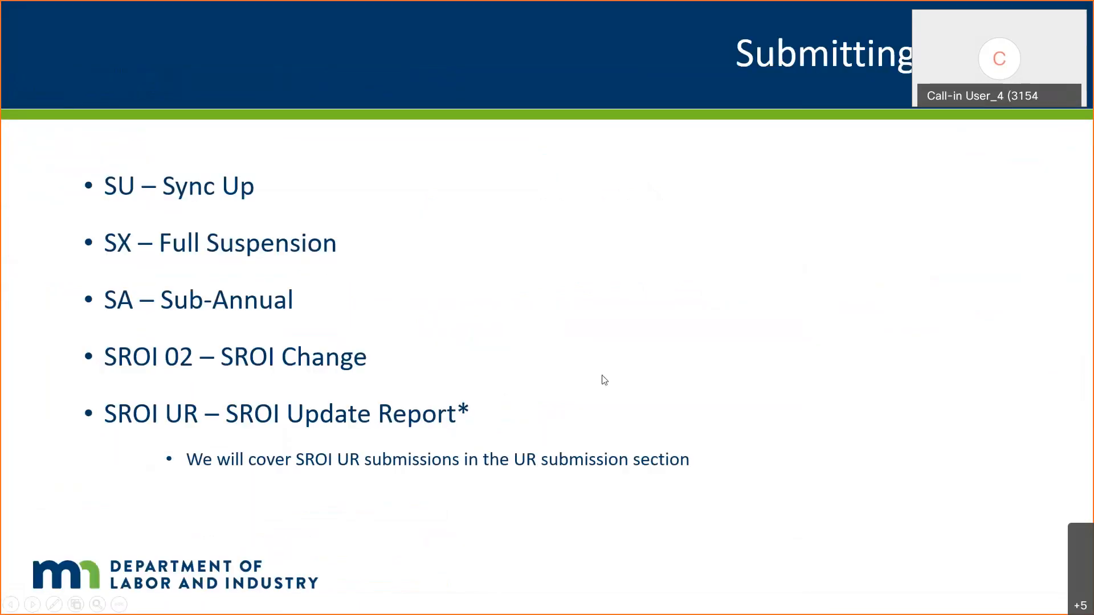
pyautogui.press('Right')
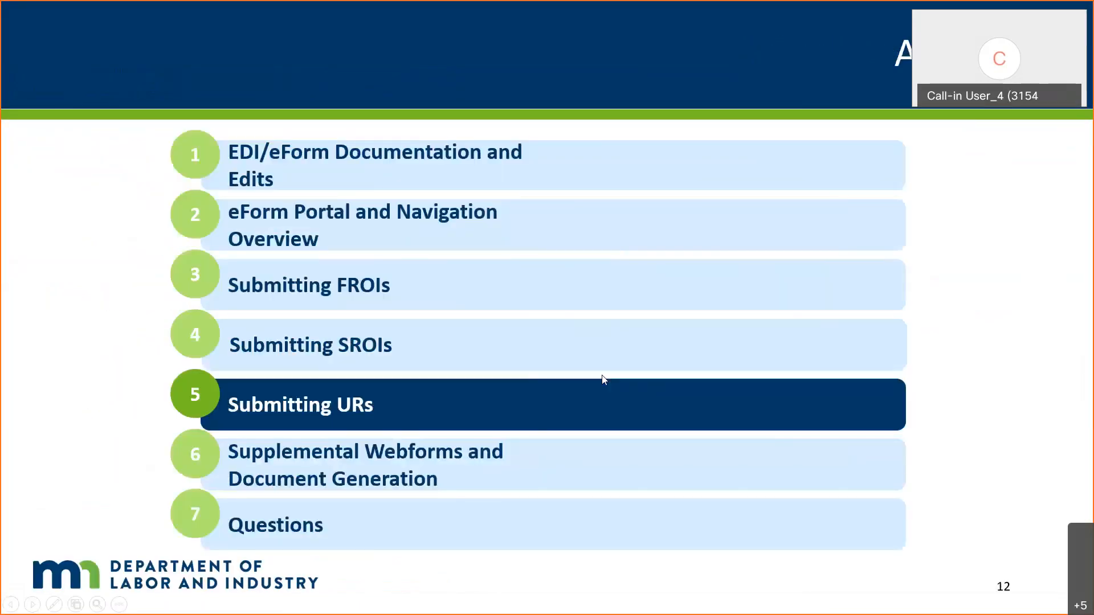
pyautogui.press('Right')
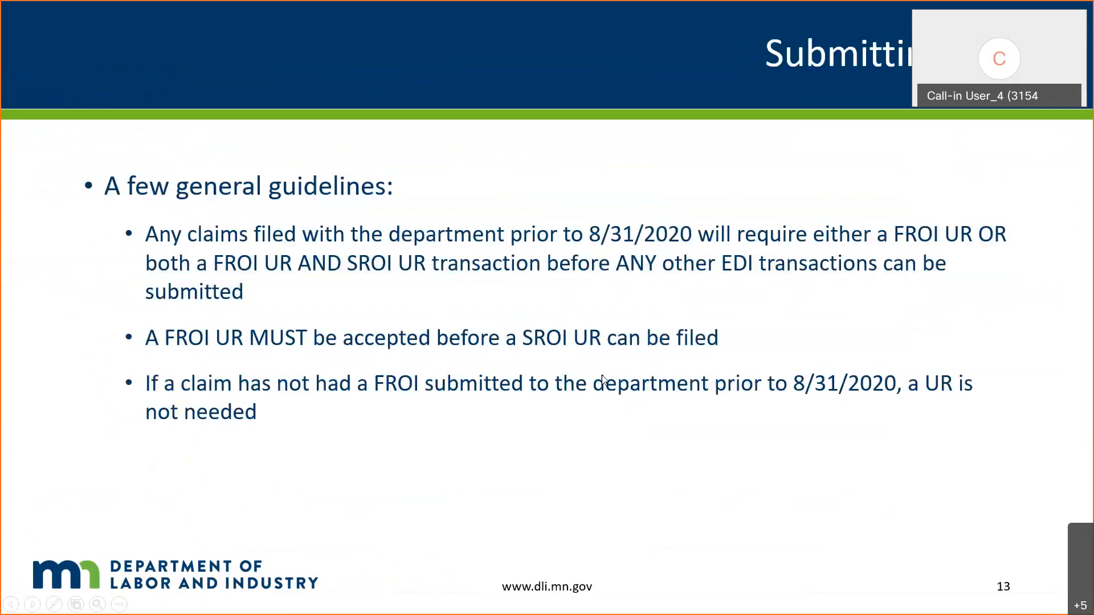
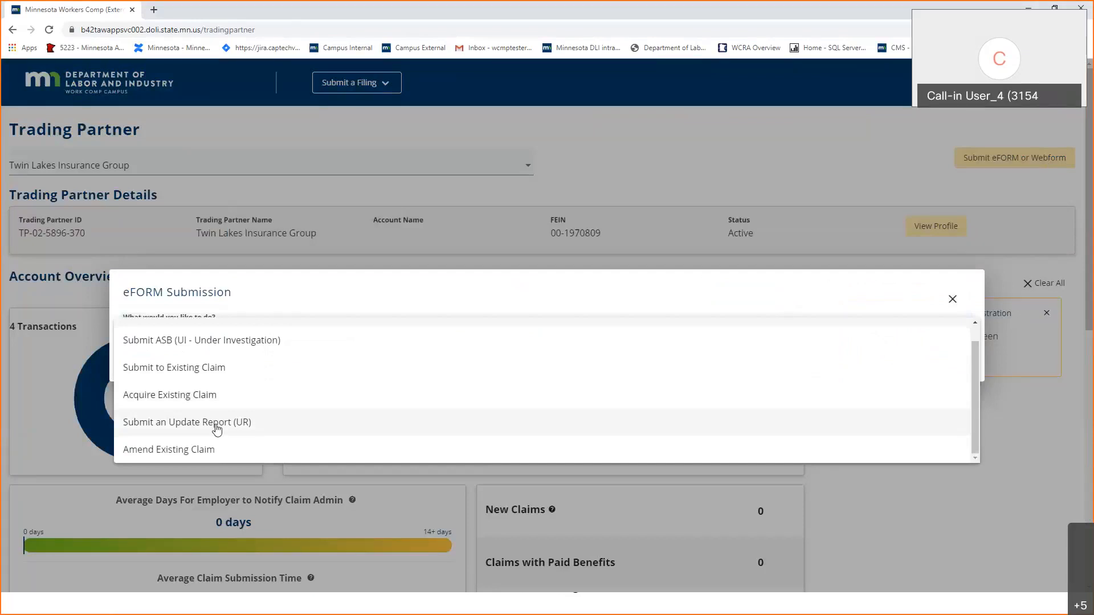
# Choose Submit an Update Report and paste in the claim's Campus File Number and the employee's WID.
pyautogui.click(216, 426)
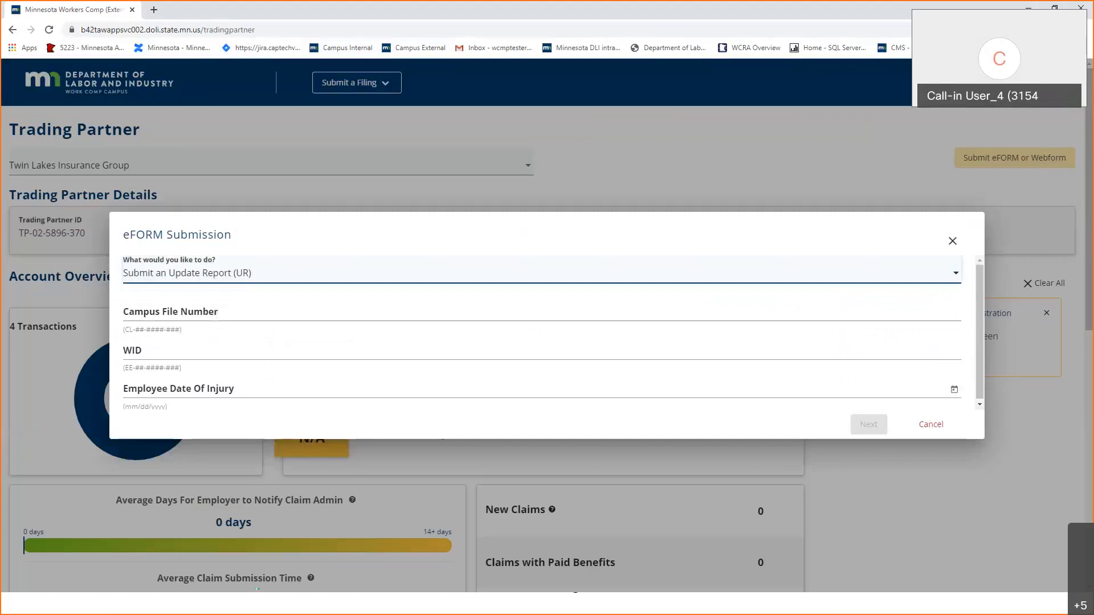
pyautogui.click(257, 602)
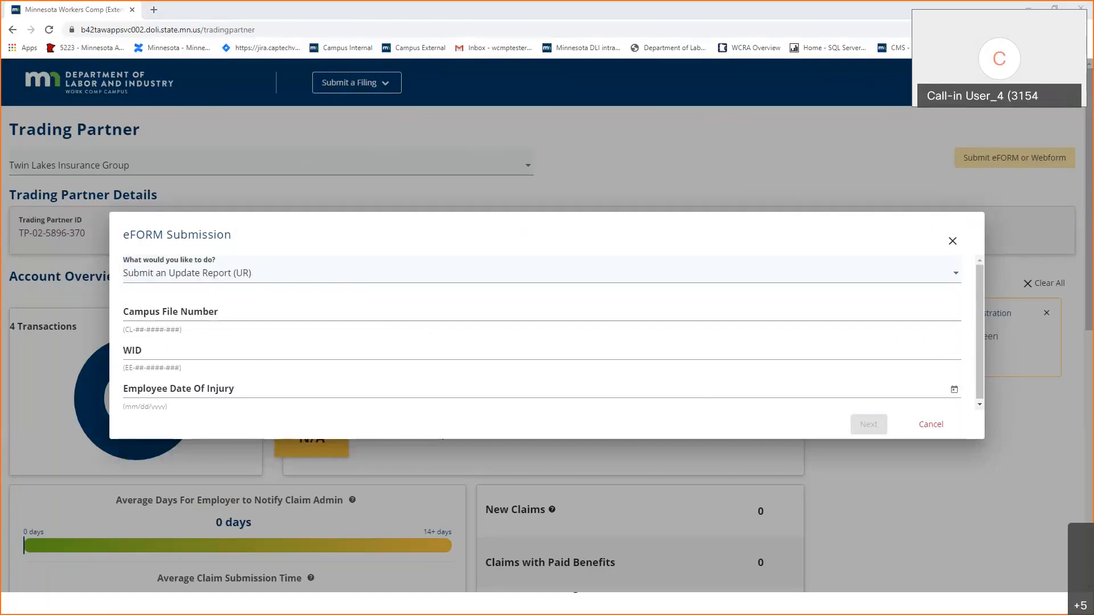
pyautogui.click(245, 311)
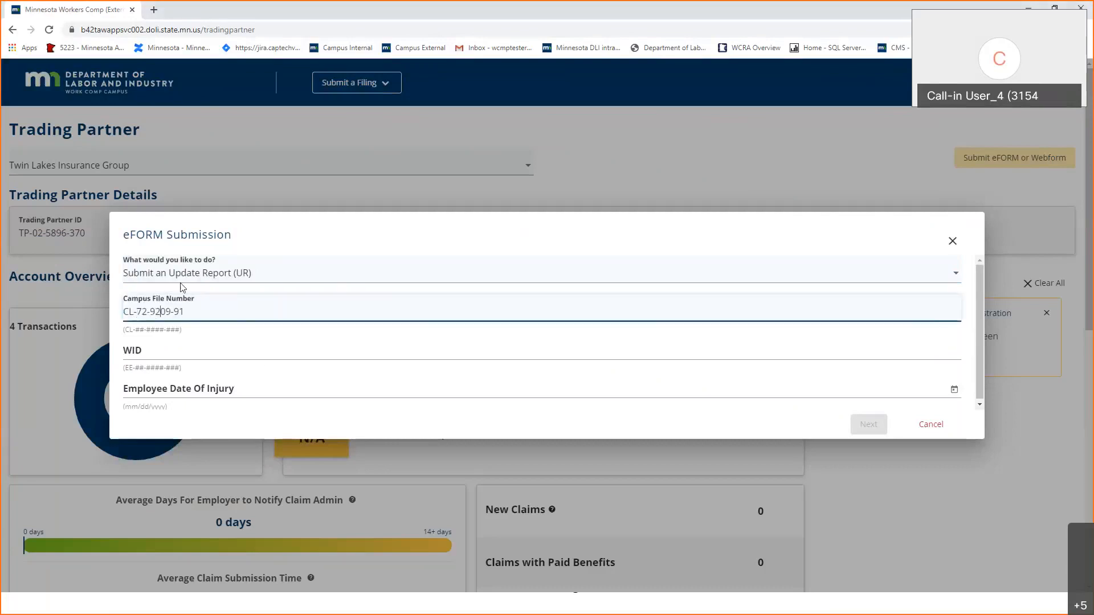
pyautogui.write('07-')
pyautogui.hotkey('alt', 'Tab')
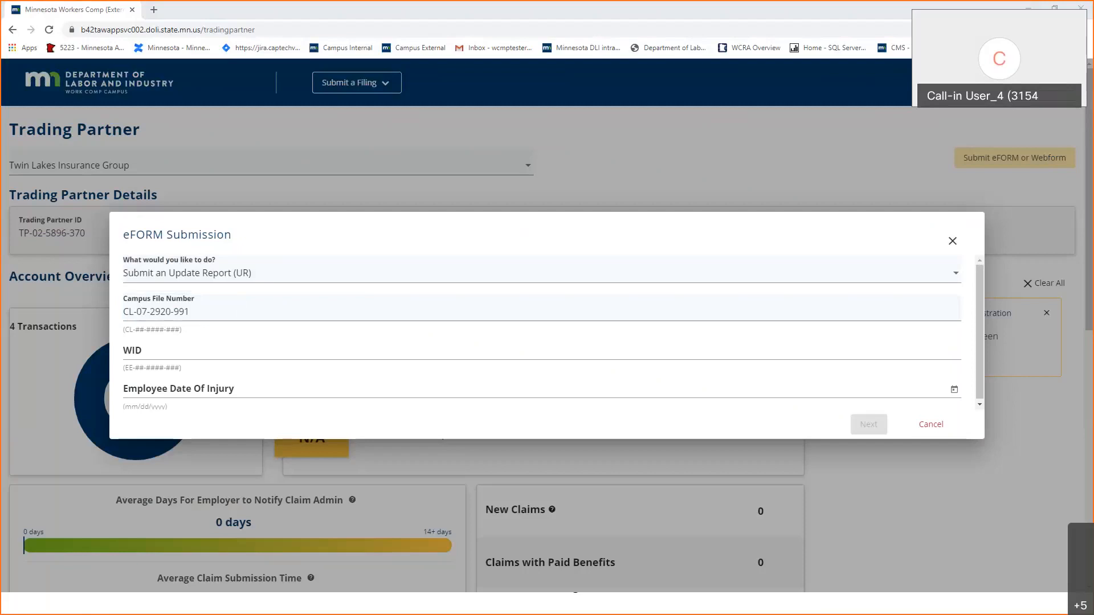
pyautogui.click(532, 350)
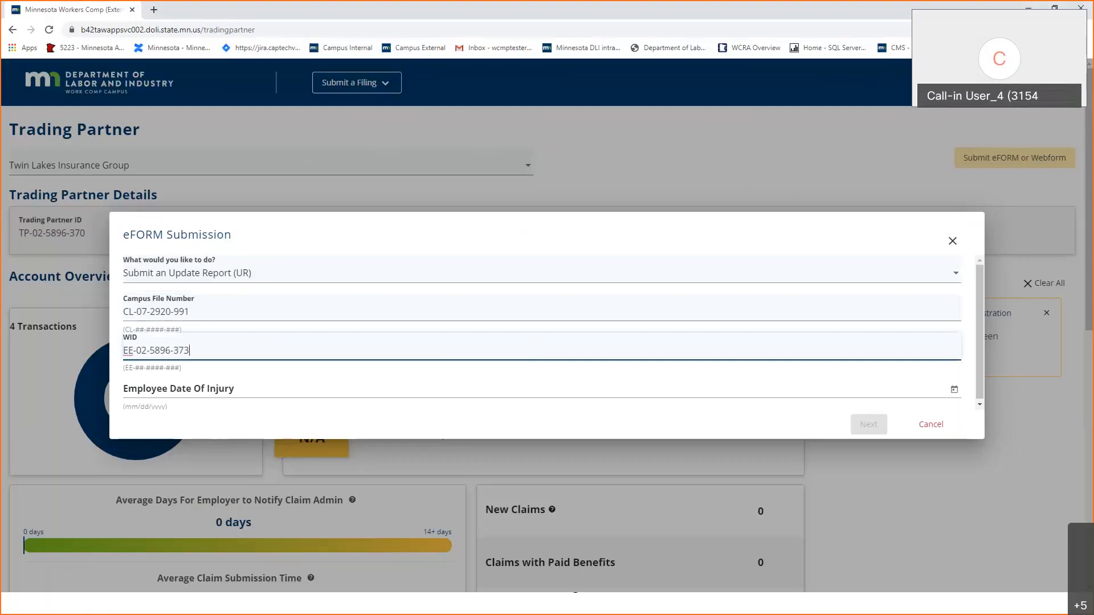
# Enter injury date 3/29/2018, correcting a mistyped 2019, and look up the claim.
pyautogui.click(173, 392)
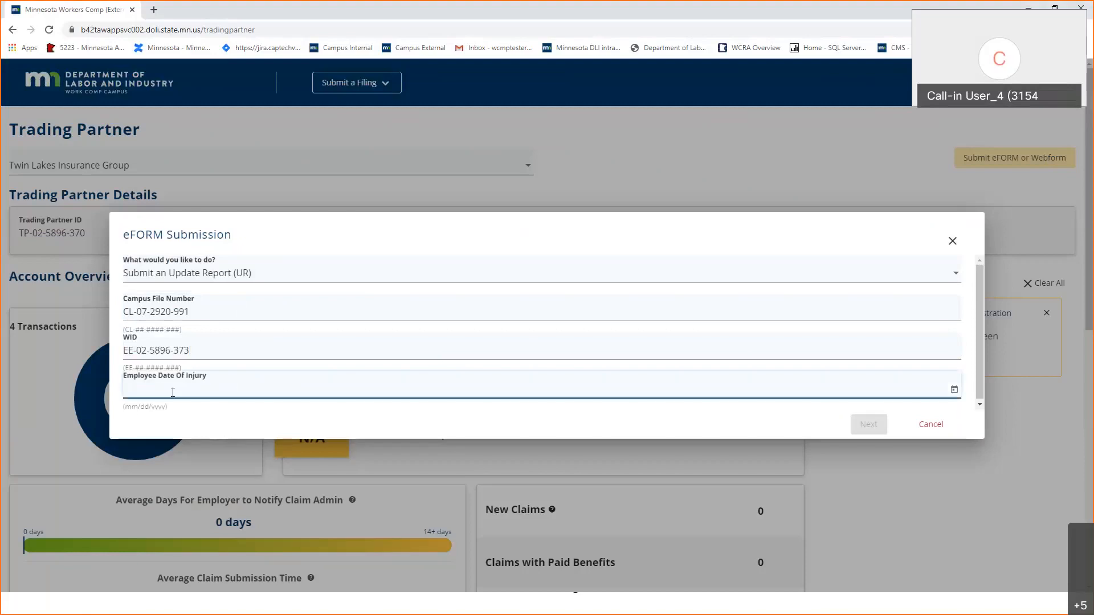
pyautogui.write('3/29/19')
pyautogui.click(872, 427)
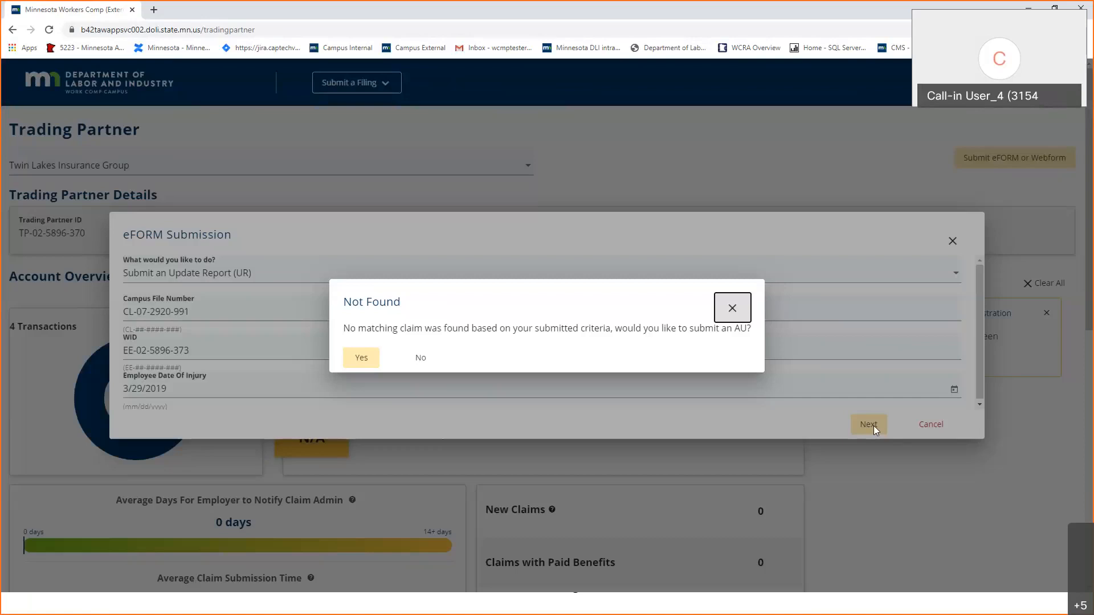
pyautogui.click(420, 361)
pyautogui.click(244, 342)
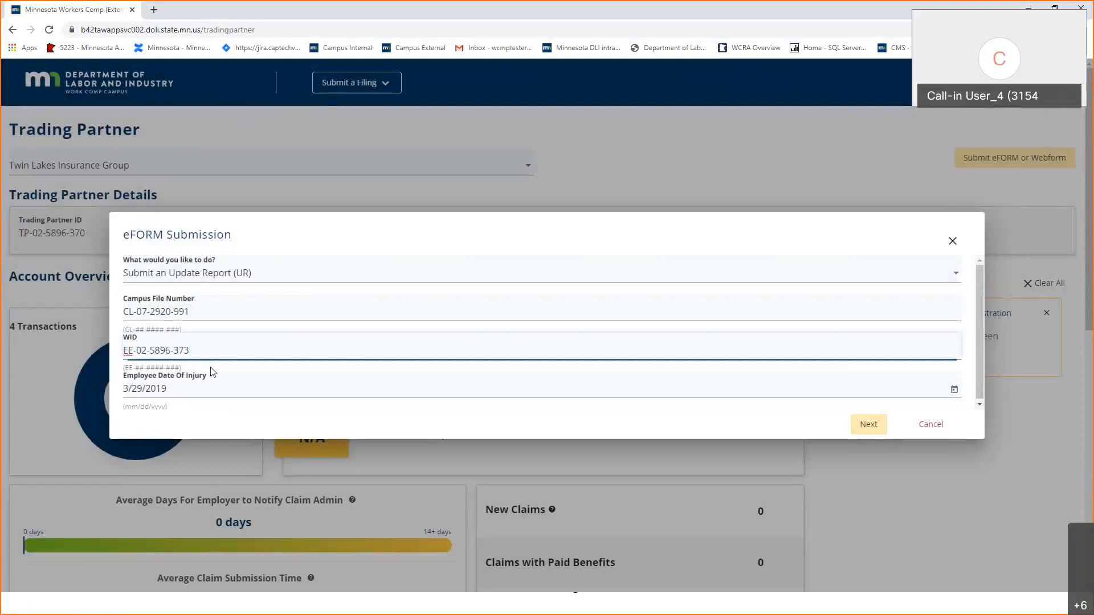
pyautogui.click(202, 385)
pyautogui.press('BackSpace')
pyautogui.write('8')
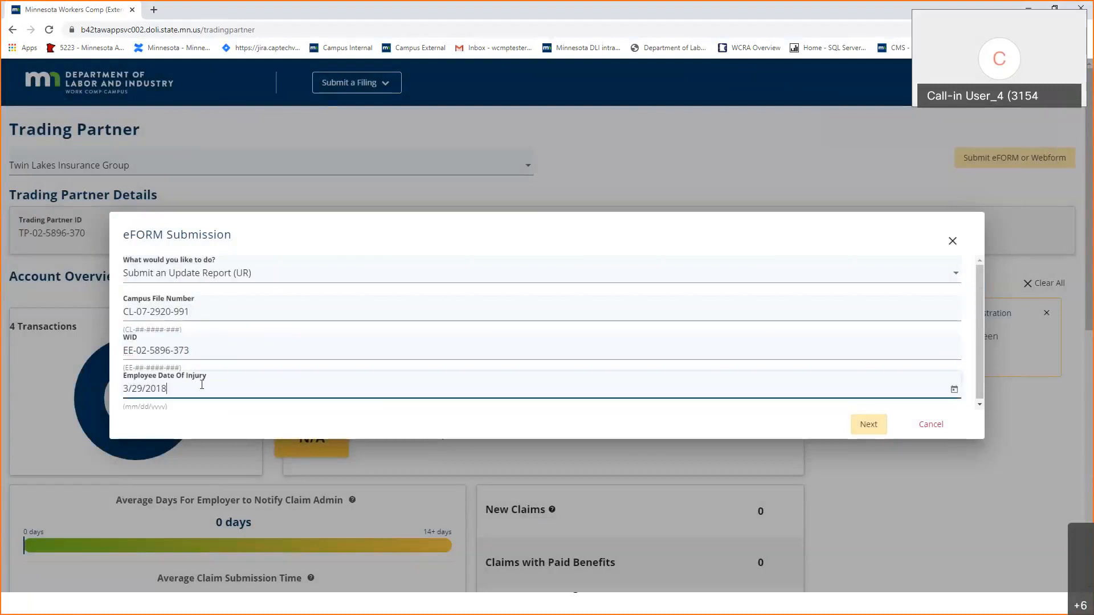
pyautogui.click(868, 426)
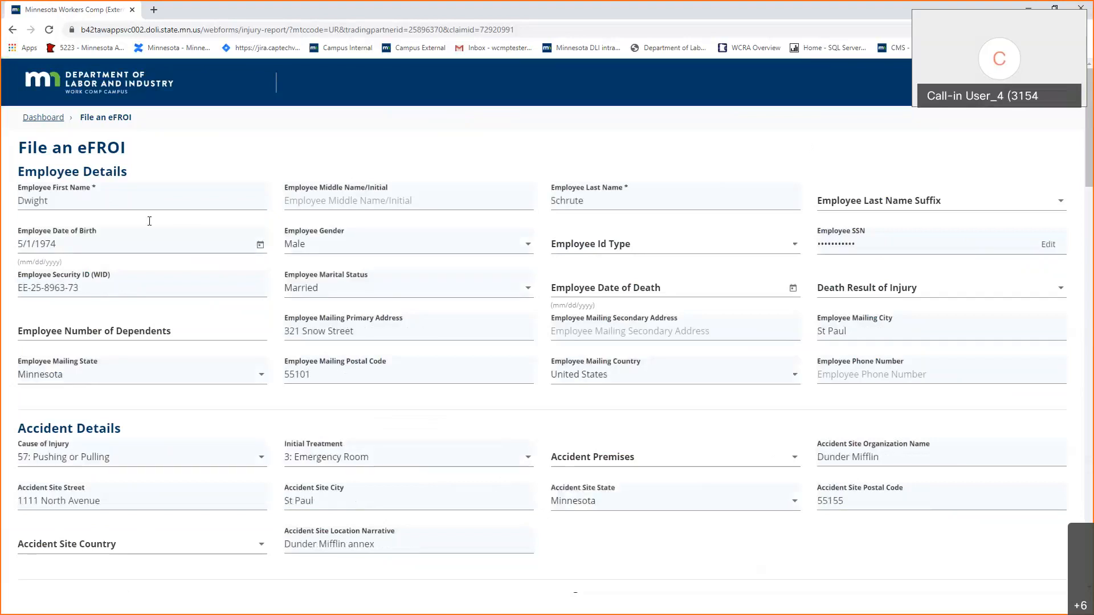
pyautogui.scroll(-1, 337, 401)
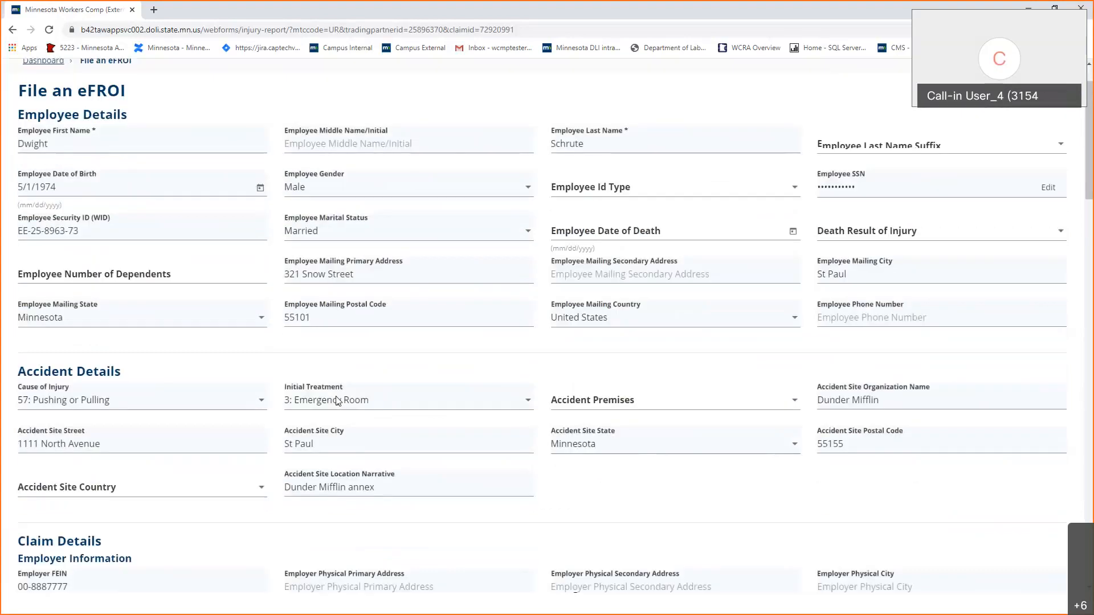
pyautogui.scroll(-3, 337, 401)
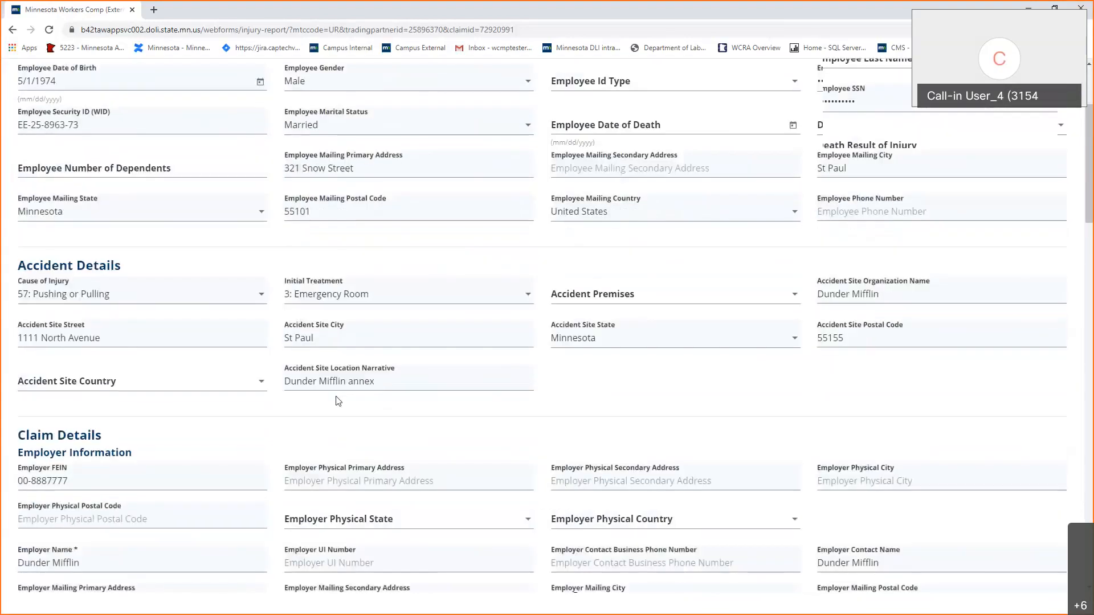
pyautogui.scroll(-3, 337, 396)
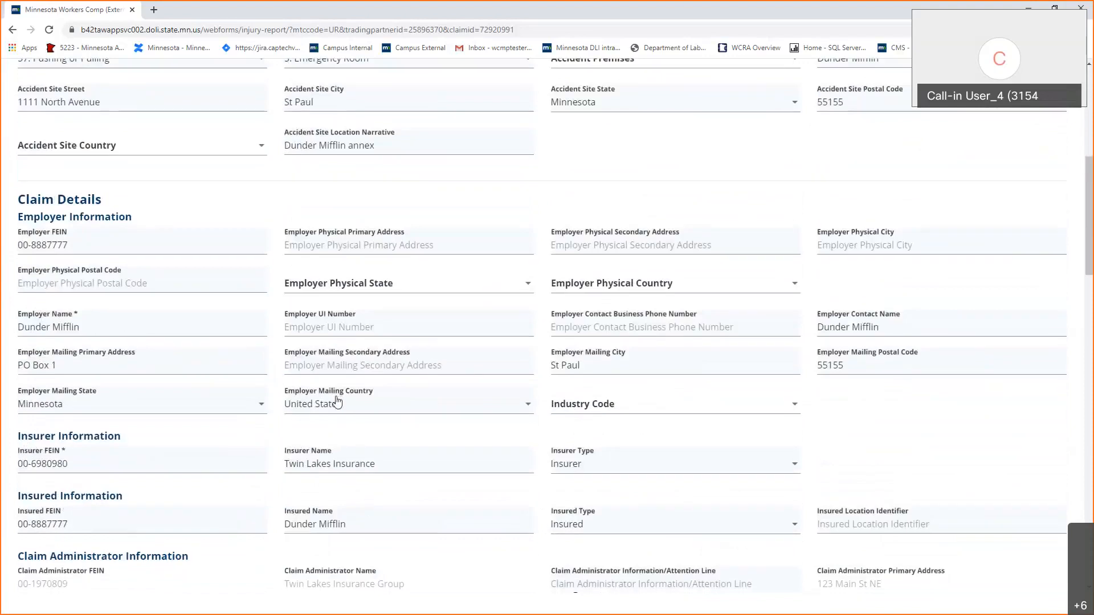
pyautogui.scroll(-3, 323, 480)
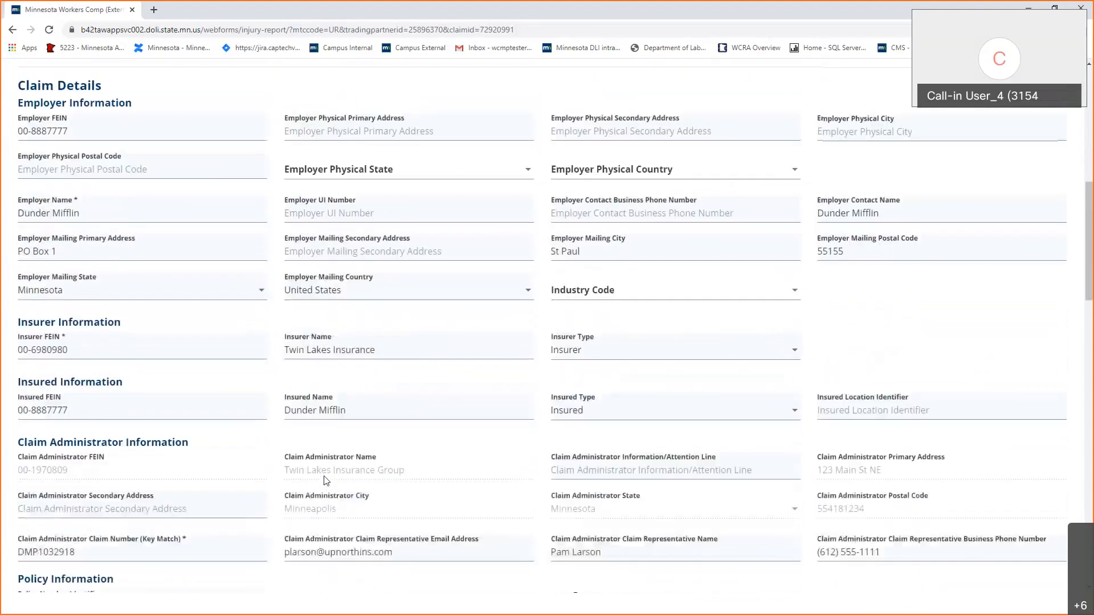
pyautogui.scroll(-2, 323, 476)
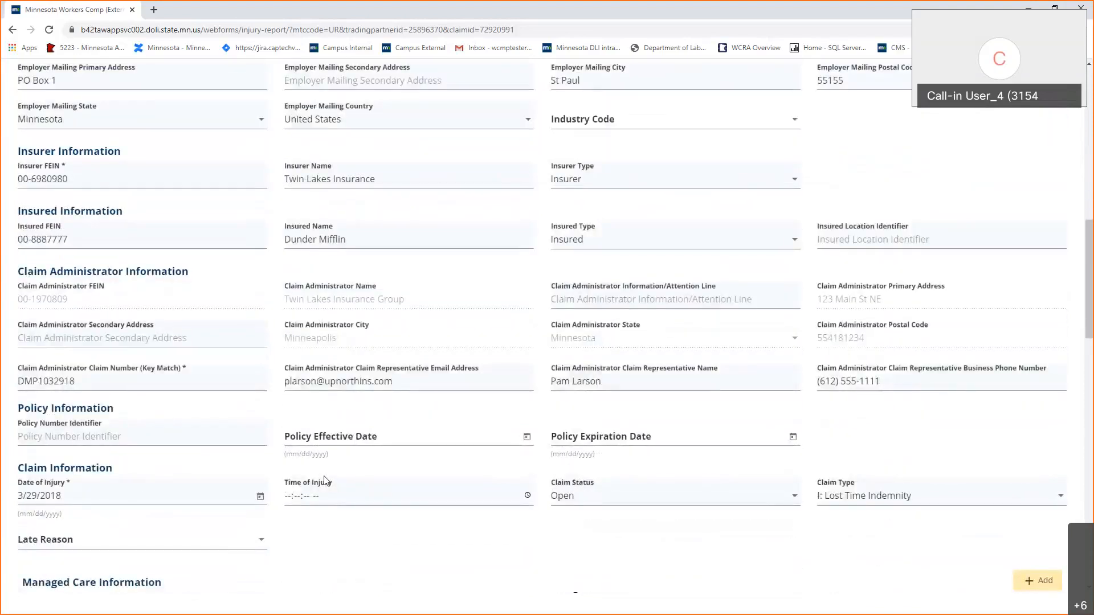
pyautogui.scroll(-4, 323, 480)
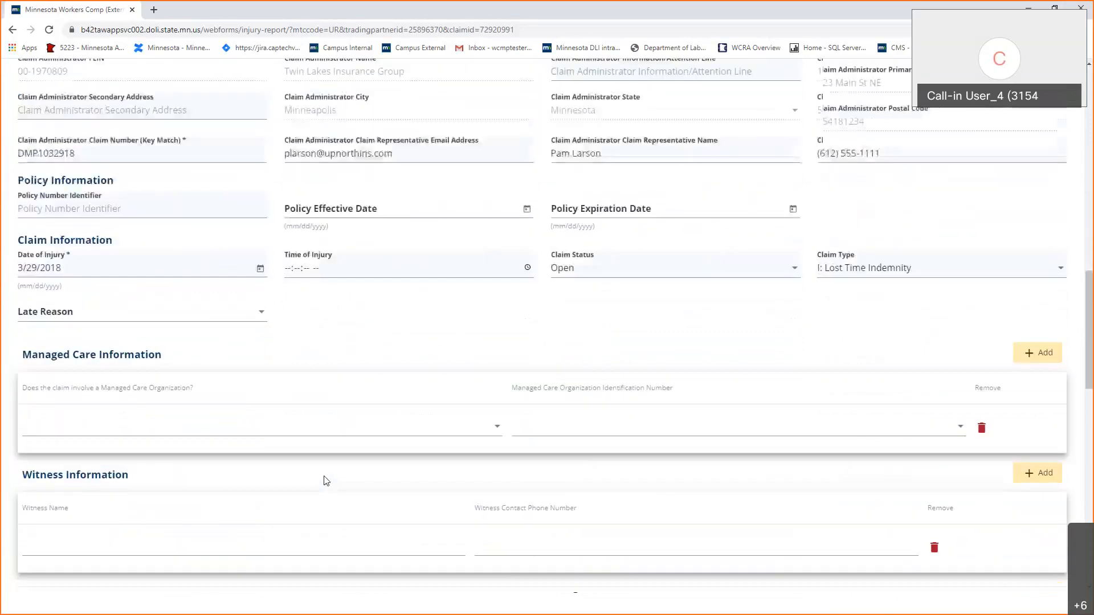
pyautogui.scroll(-7, 326, 480)
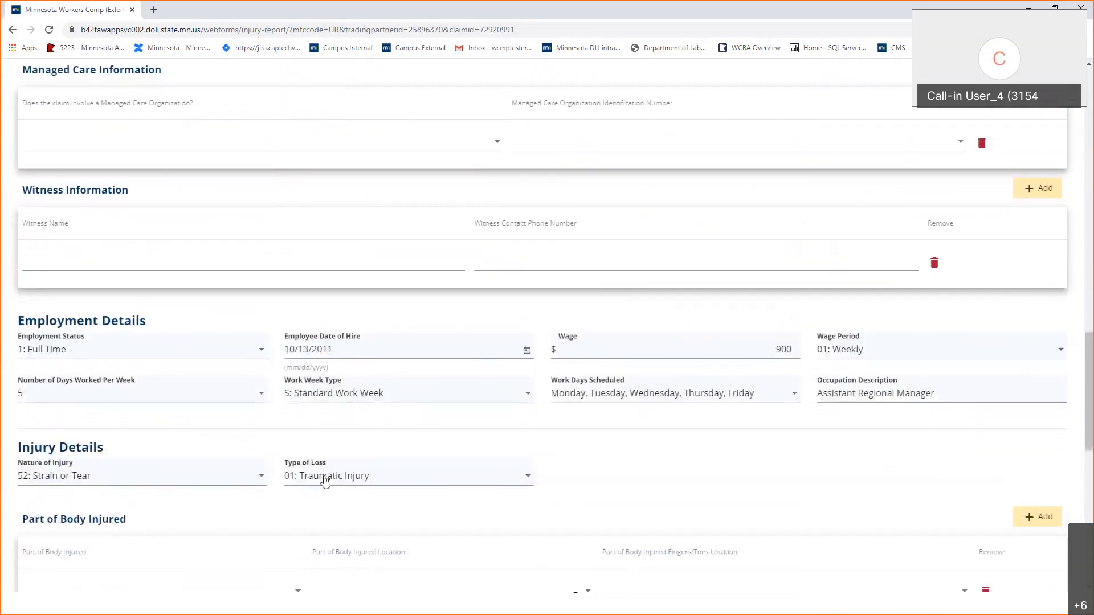
pyautogui.scroll(-1, 324, 481)
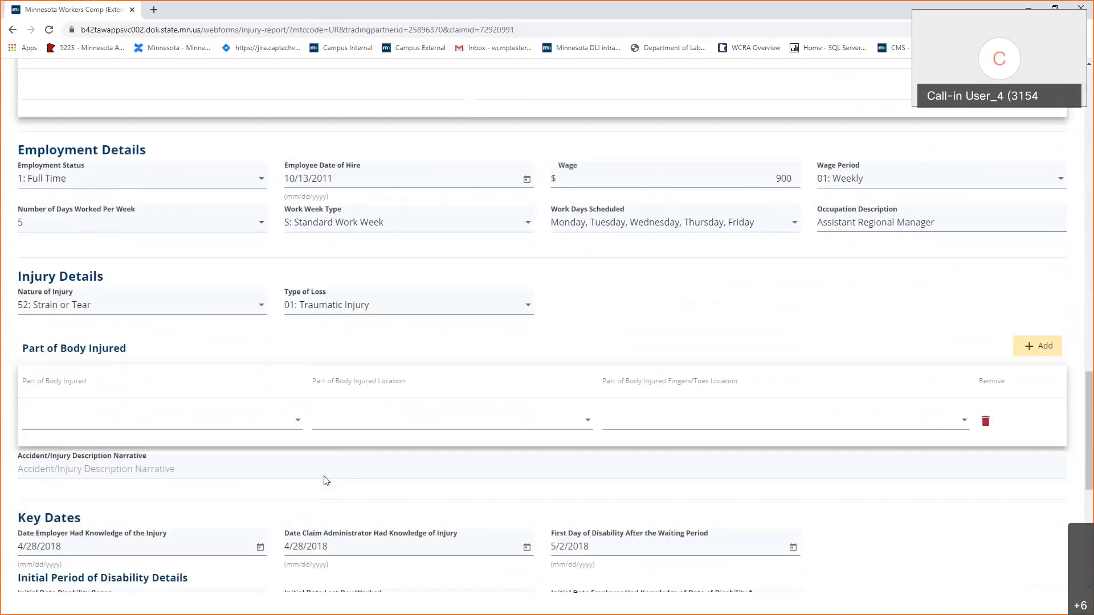
pyautogui.scroll(-2, 326, 481)
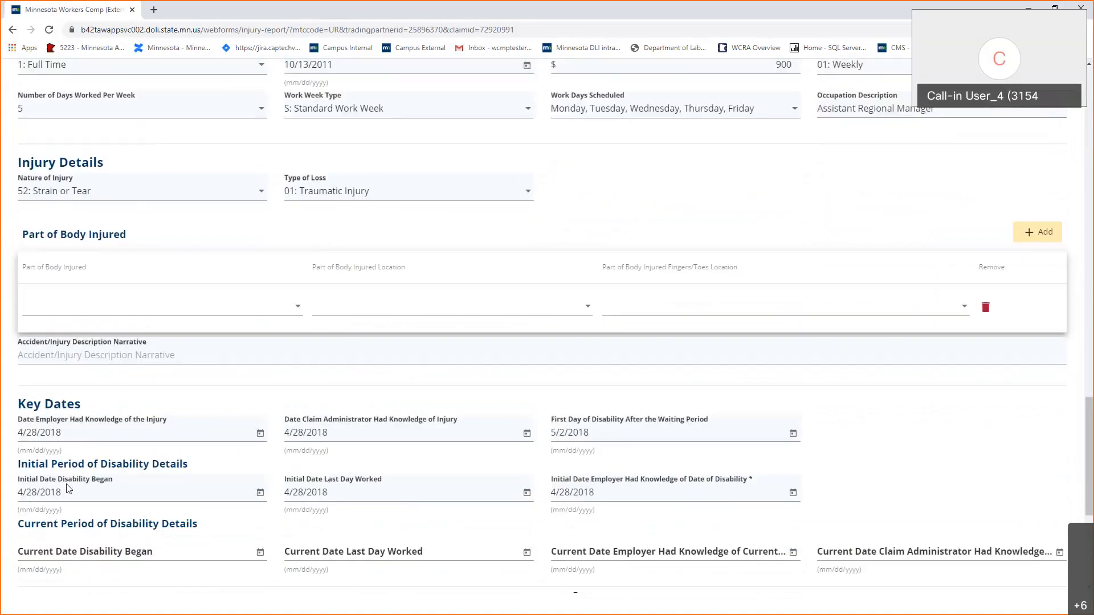
pyautogui.scroll(-3, 67, 507)
pyautogui.scroll(-2, 67, 513)
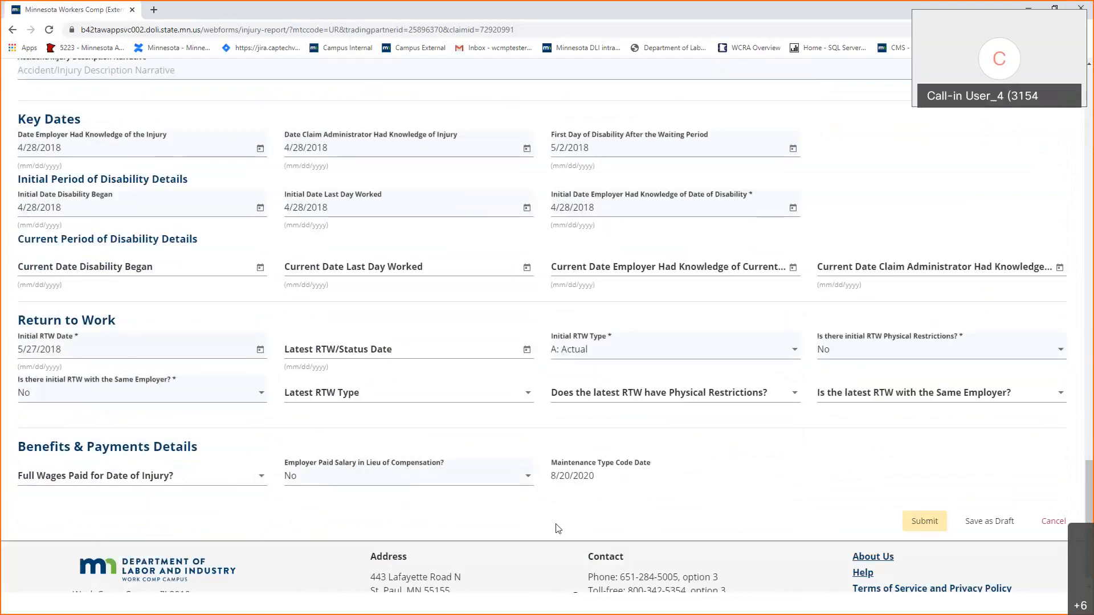
pyautogui.scroll(10, 558, 529)
pyautogui.scroll(10, 558, 529)
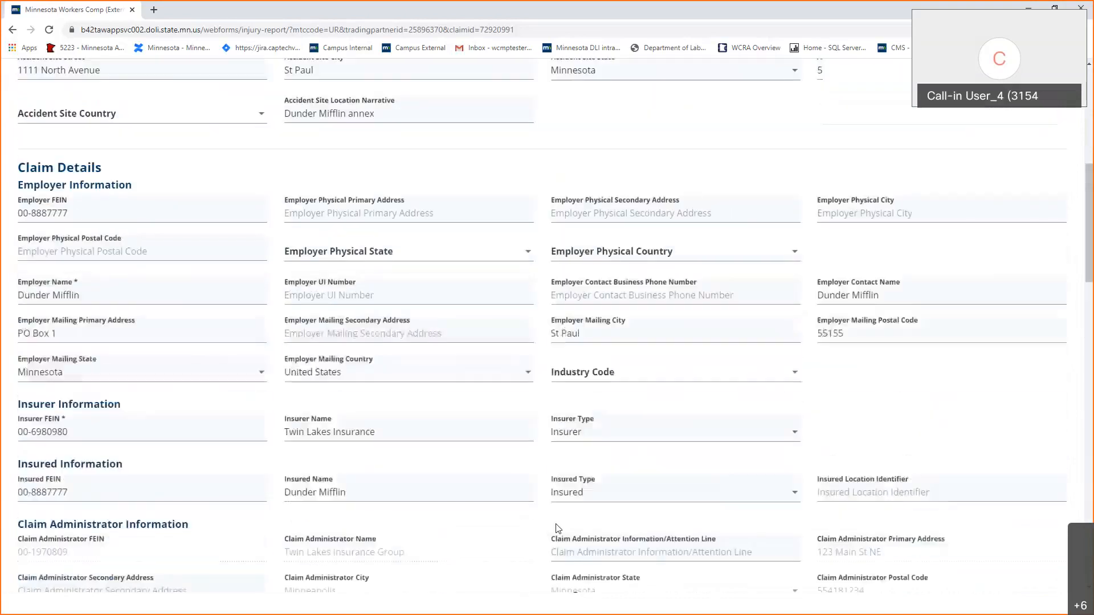
pyautogui.scroll(8, 557, 529)
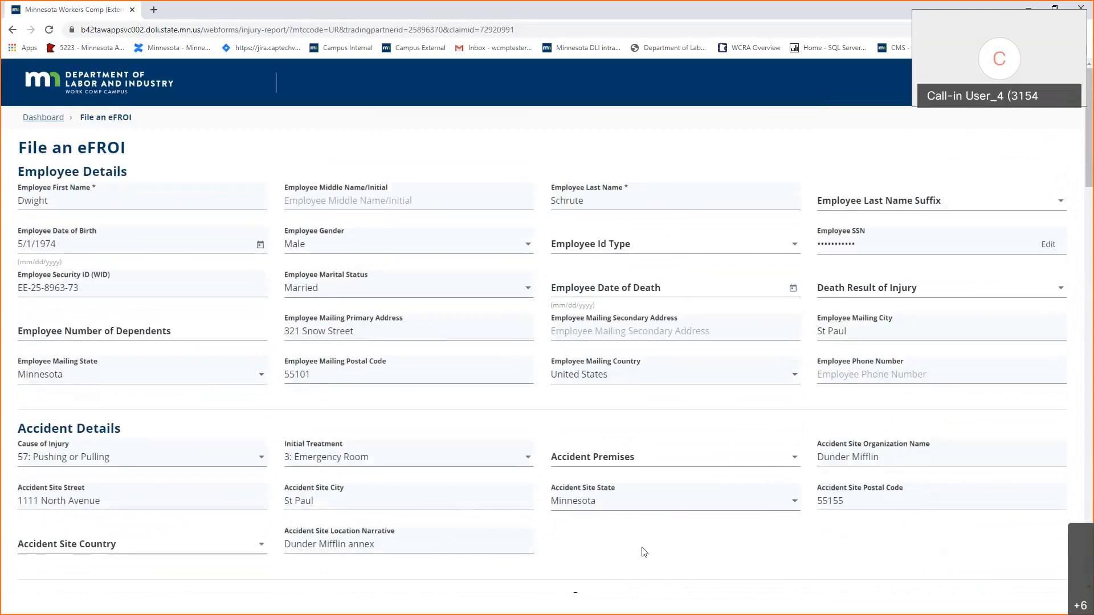
pyautogui.scroll(-10, 644, 552)
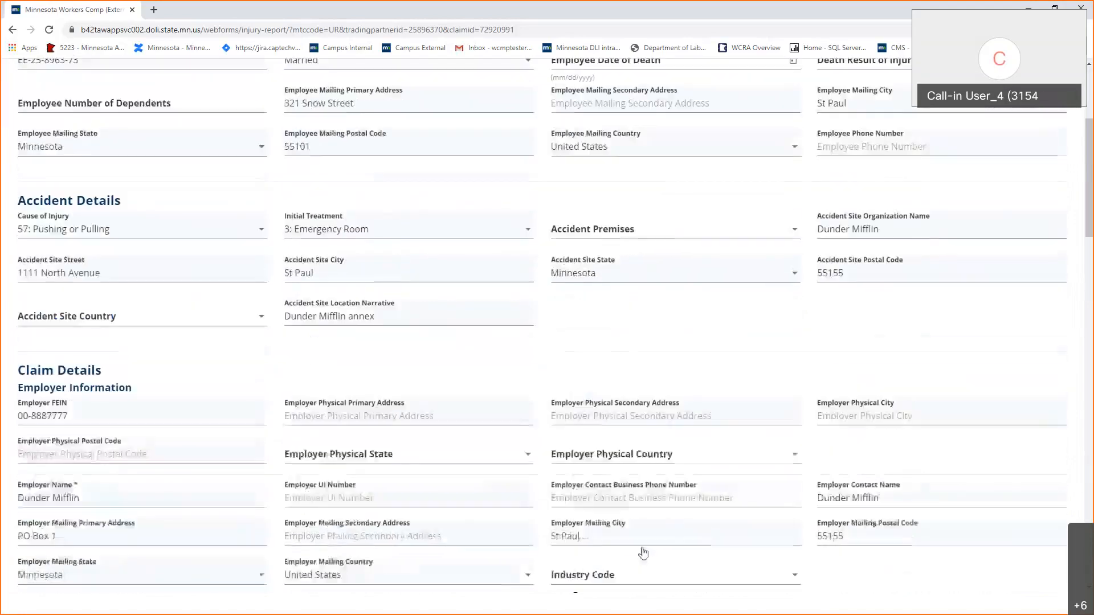
pyautogui.scroll(-10, 644, 552)
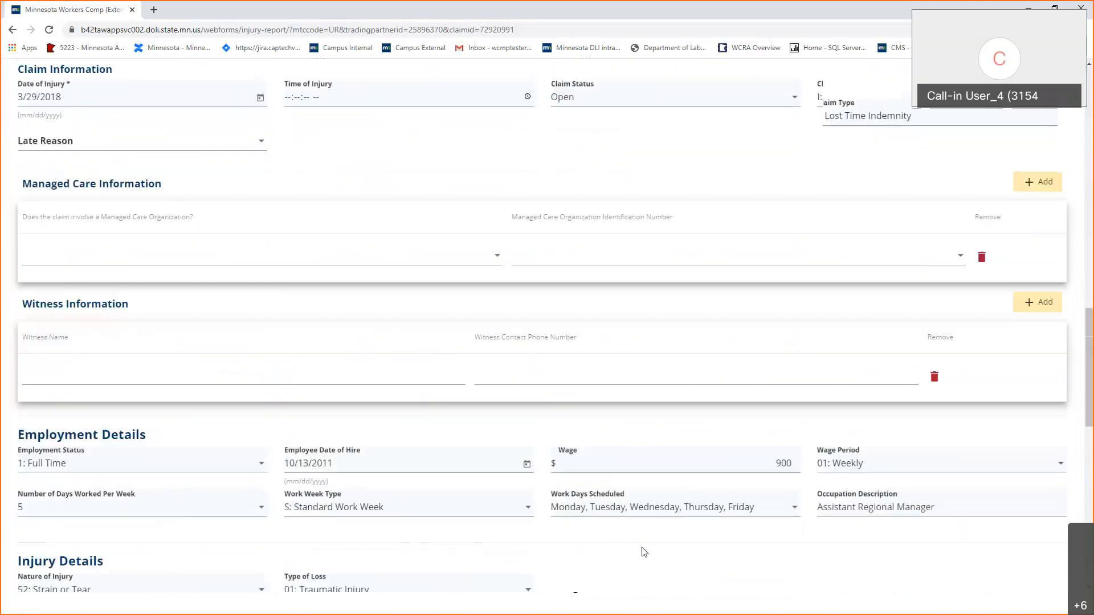
pyautogui.scroll(-4, 644, 552)
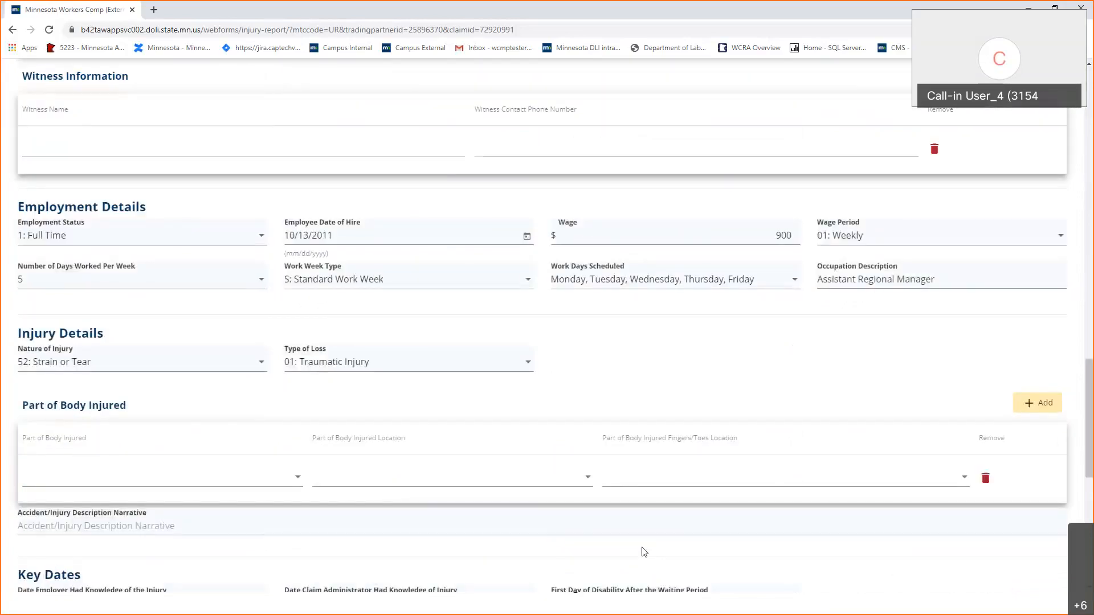
pyautogui.scroll(-2, 644, 552)
pyautogui.scroll(-6, 644, 551)
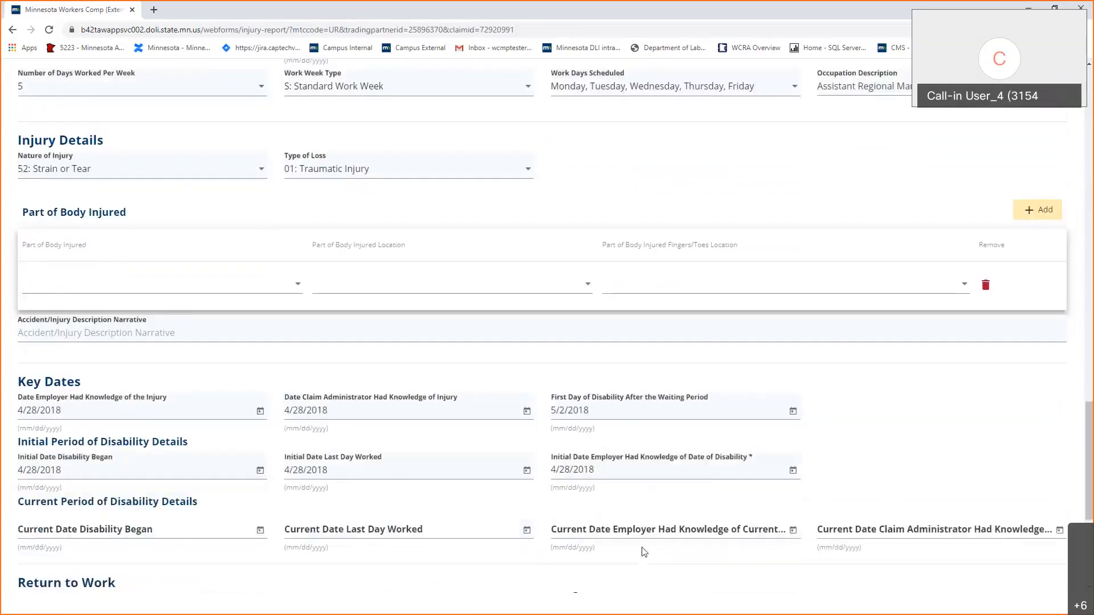
# Save the update form as a draft, then reopen the Draft First Report of Injury from My Form History.
pyautogui.click(1007, 506)
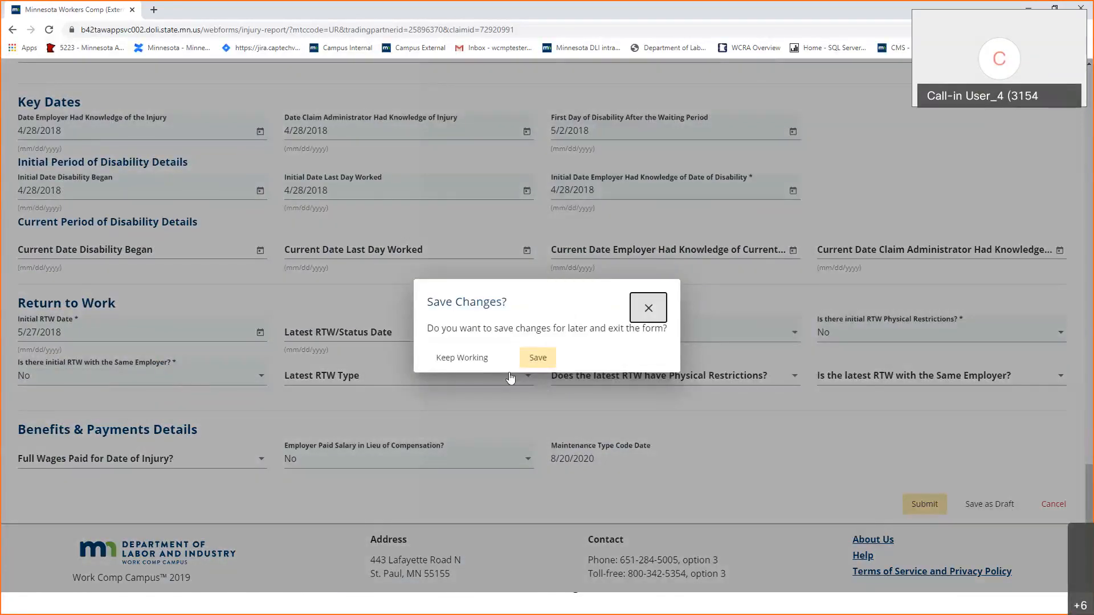
pyautogui.click(537, 357)
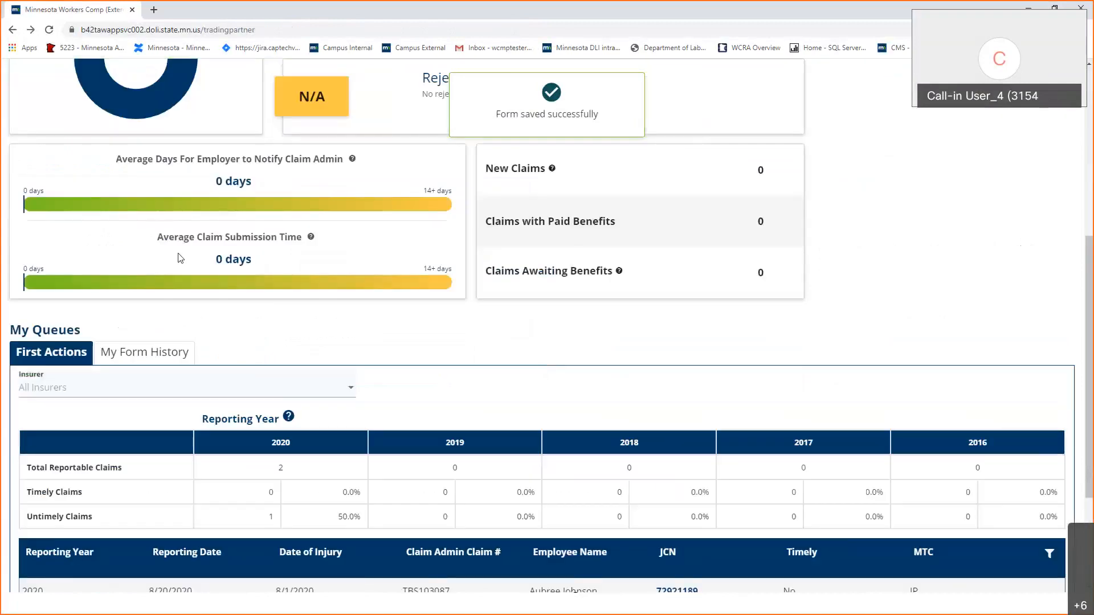
pyautogui.click(118, 357)
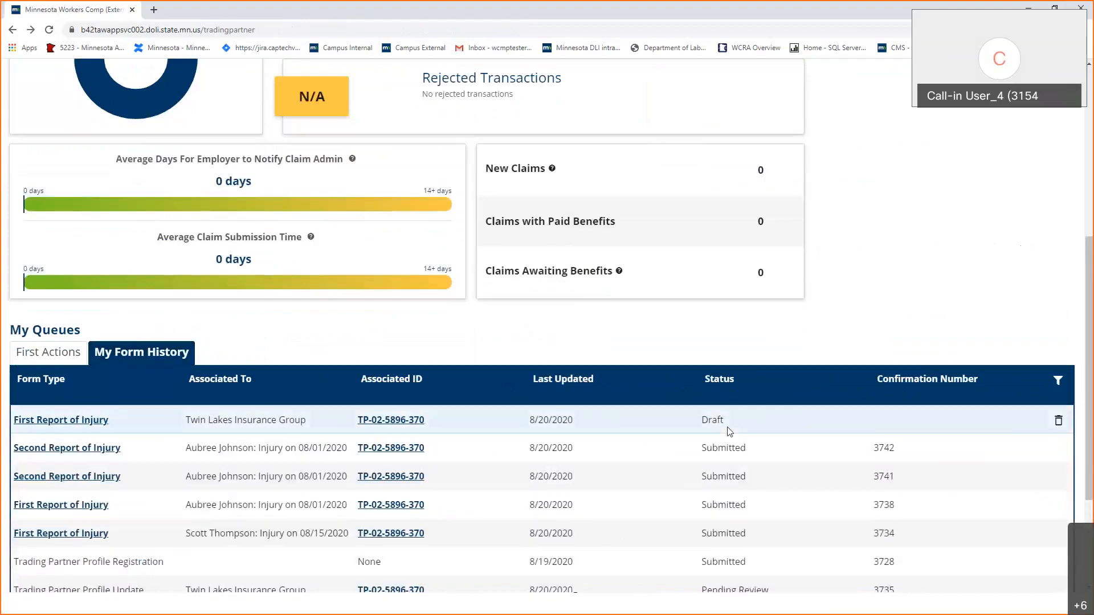
pyautogui.click(31, 425)
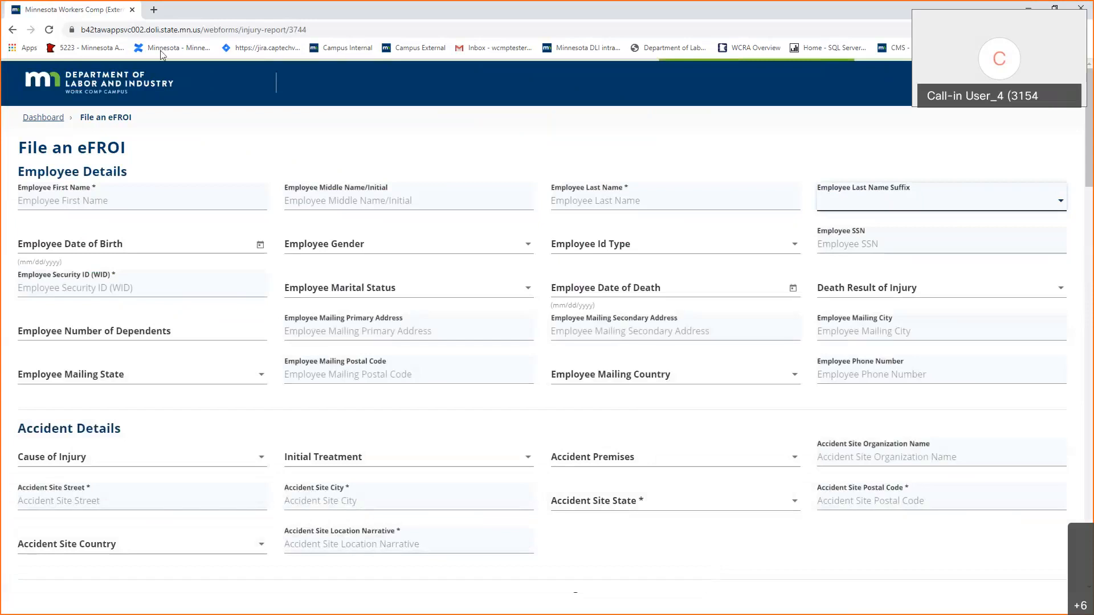
# Go back to the Trading Partner dashboard, then advance the presentation to the agenda slide.
pyautogui.click(68, 89)
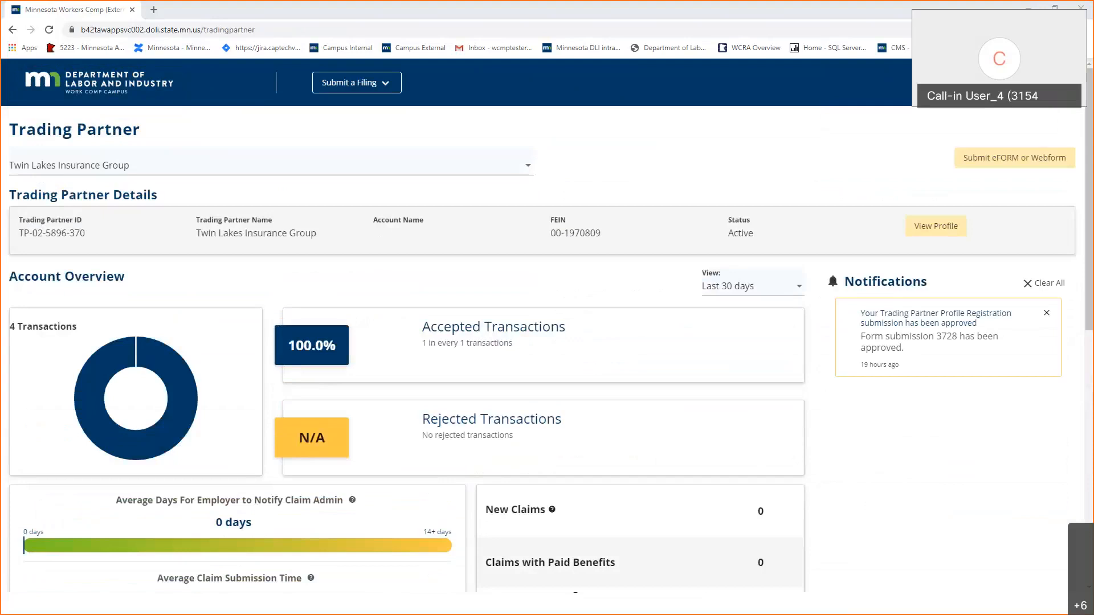
pyautogui.hotkey('alt', 'Tab')
pyautogui.press('Right')
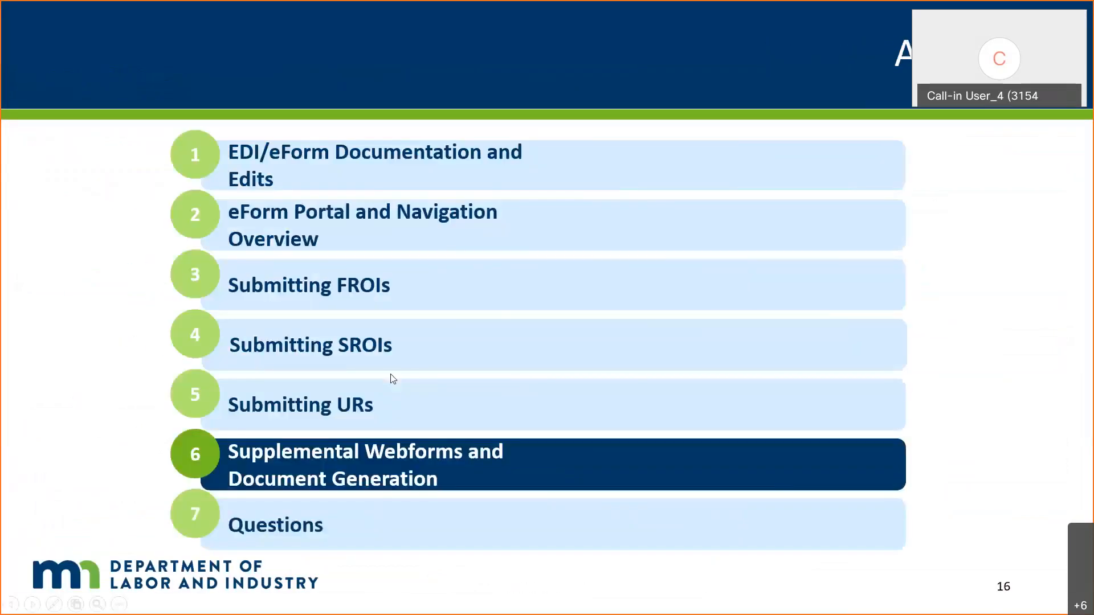
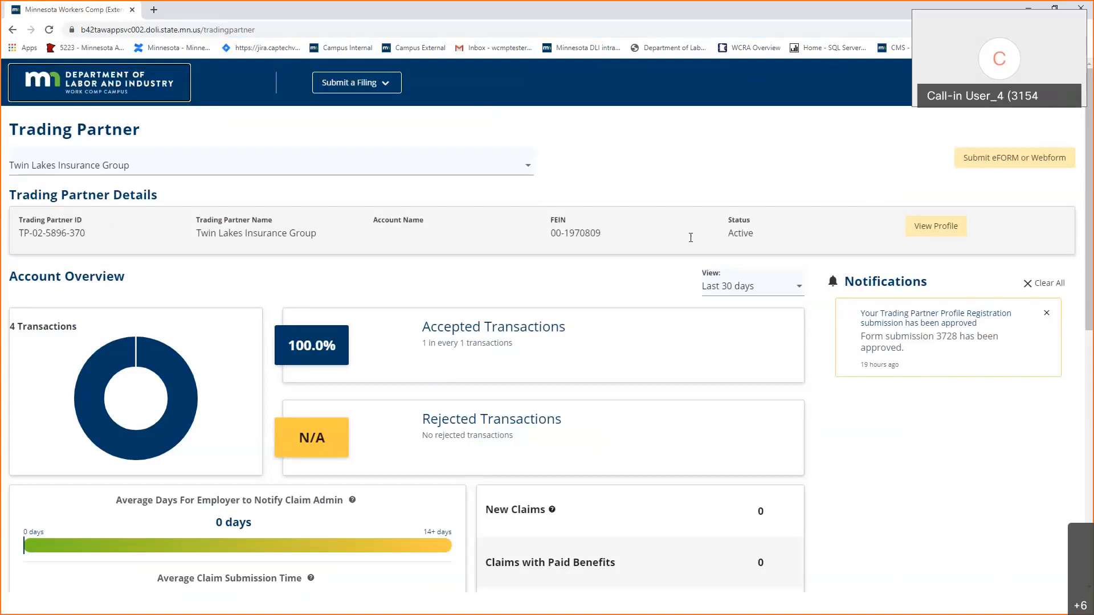
# Scroll the Trading Partner dashboard down to the First Actions queue listing the two 2020 claims.
pyautogui.click(679, 172)
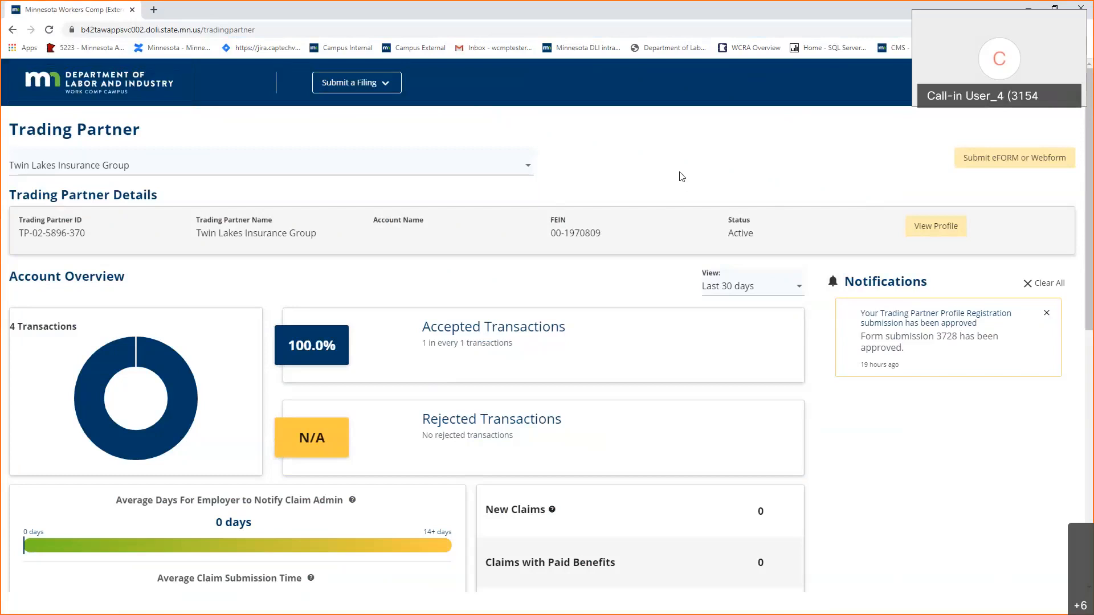
pyautogui.scroll(-3, 680, 174)
pyautogui.scroll(3, 680, 171)
pyautogui.scroll(-9, 485, 214)
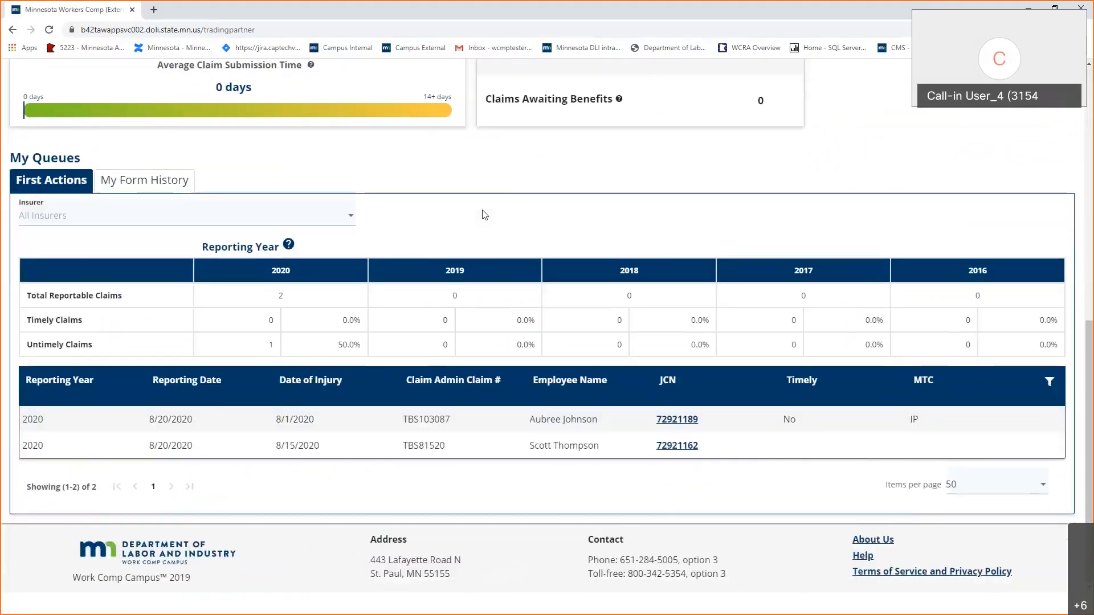
# Open the 8/1/2020 injury claim and start a Discontinuance Webform as the next action.
pyautogui.click(678, 418)
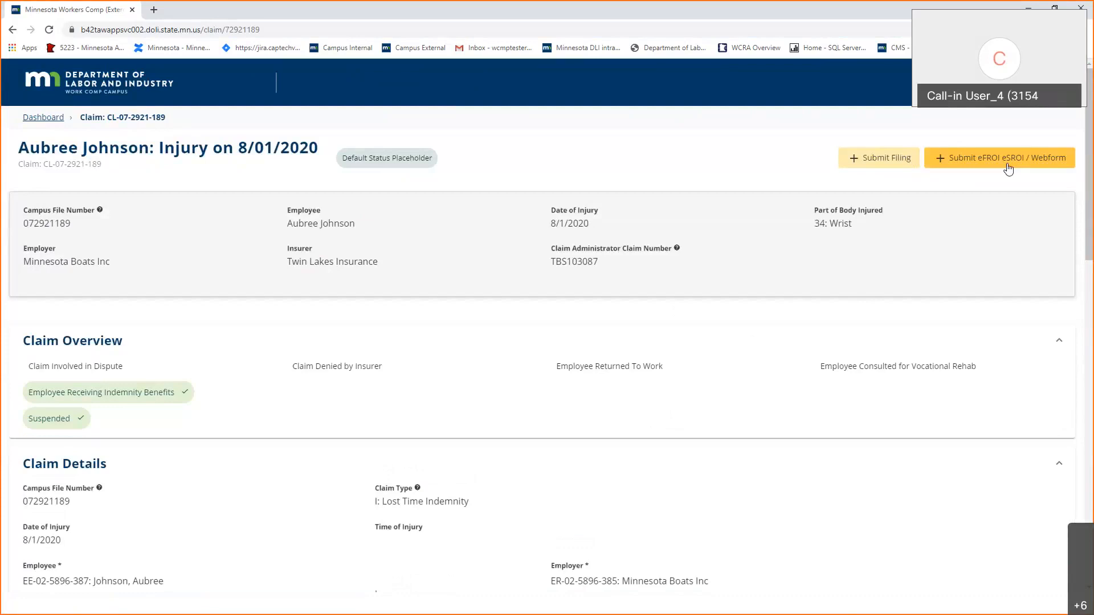
pyautogui.click(969, 165)
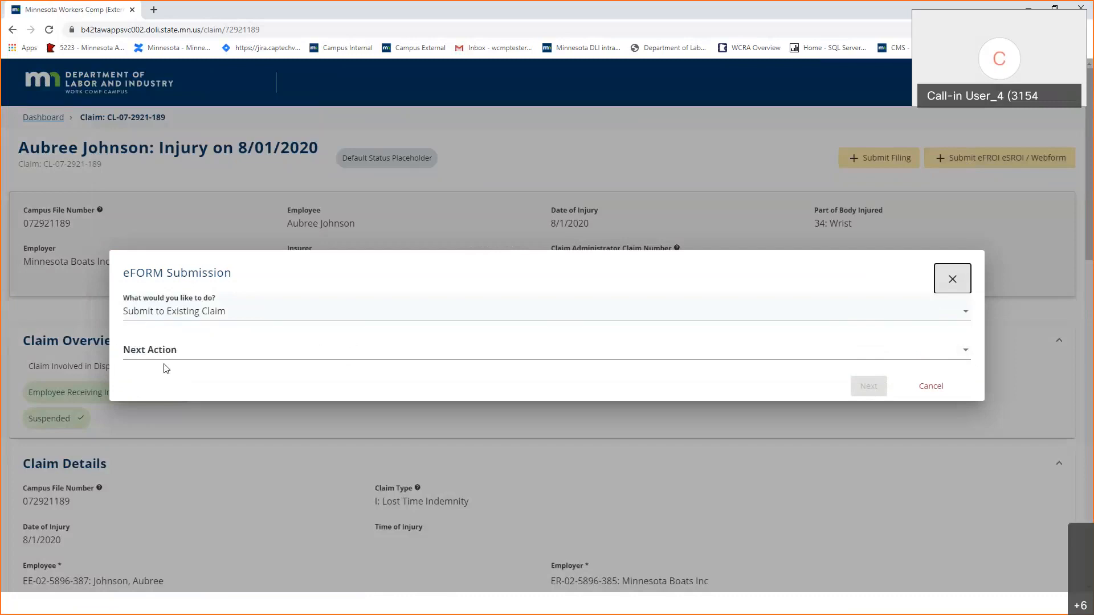
pyautogui.click(171, 343)
pyautogui.scroll(-8, 173, 343)
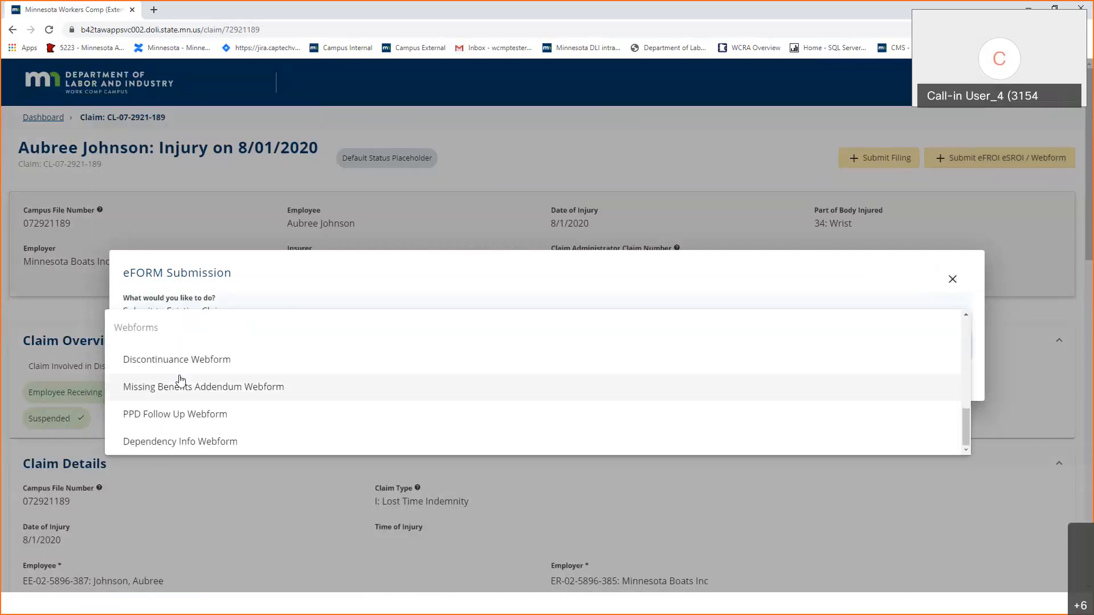
pyautogui.click(205, 365)
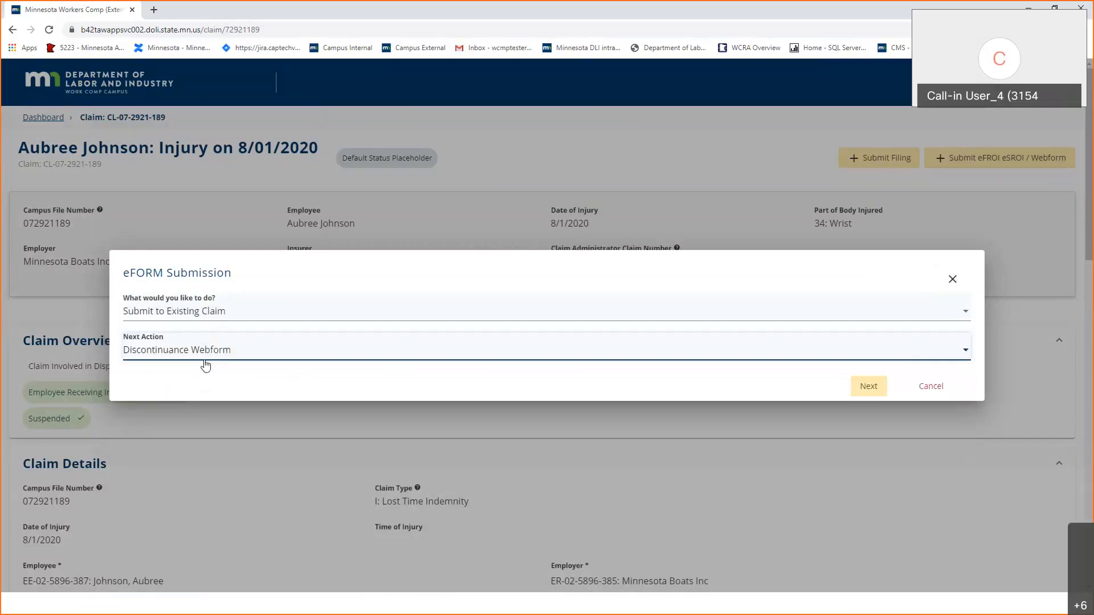
pyautogui.click(868, 388)
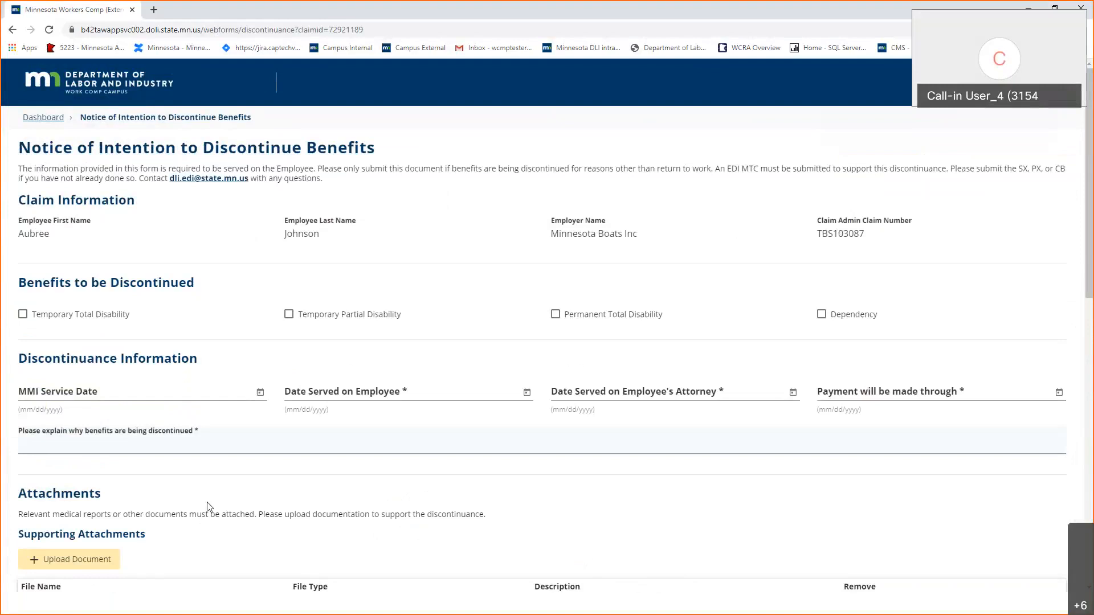
# Discontinue Temporary Total Disability with date served and payment-through date both 8/21/2020.
pyautogui.click(41, 324)
pyautogui.click(476, 402)
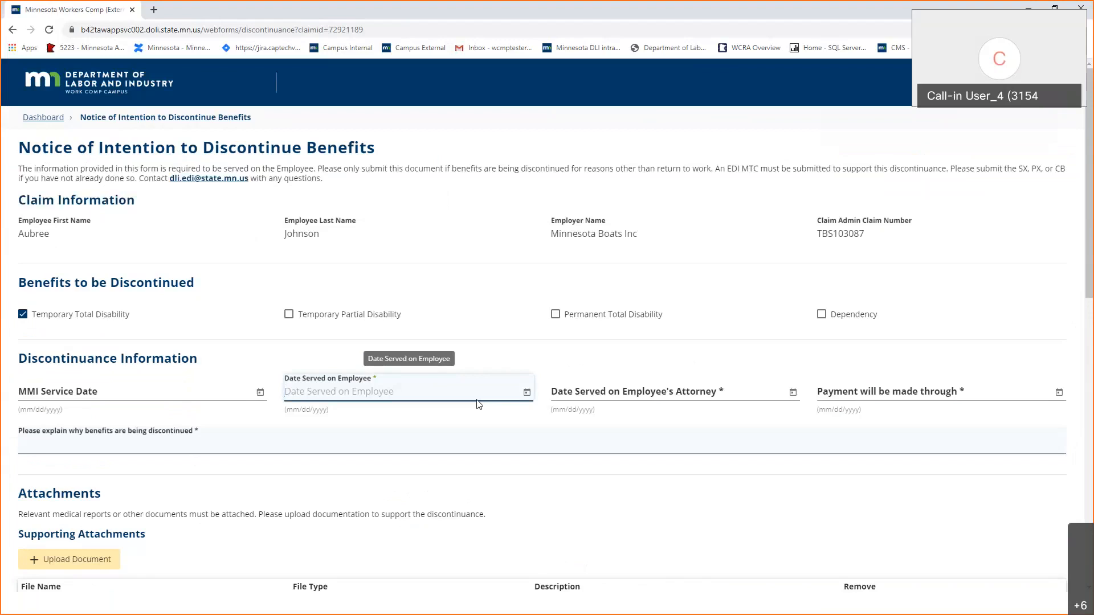
pyautogui.write('8/21/2020')
pyautogui.press('Tab')
pyautogui.press('Tab')
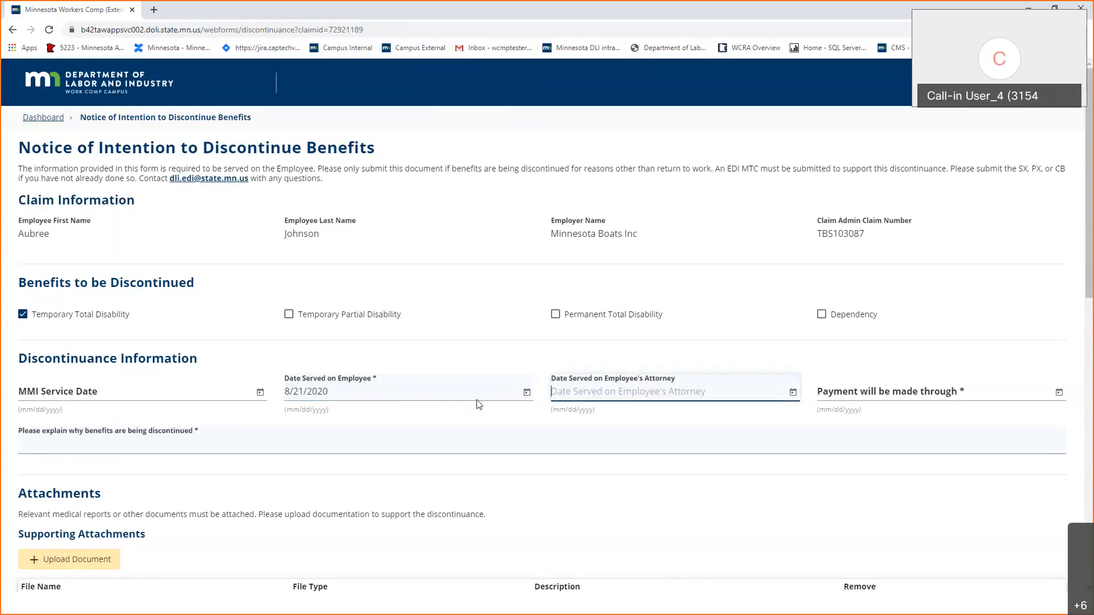
pyautogui.press('Tab')
pyautogui.press('Tab')
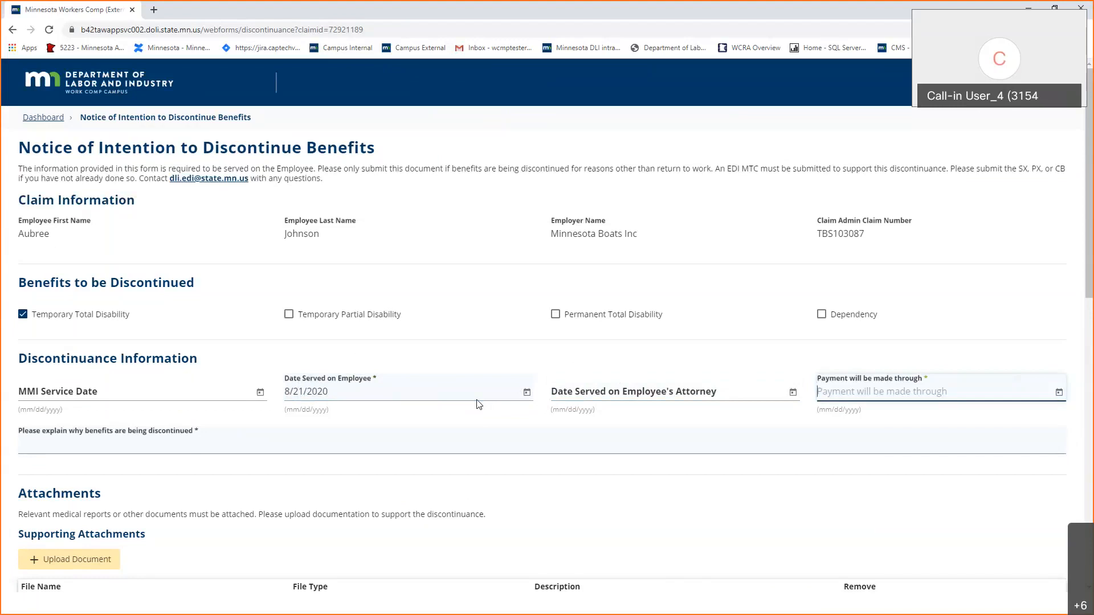
pyautogui.write('8/21/')
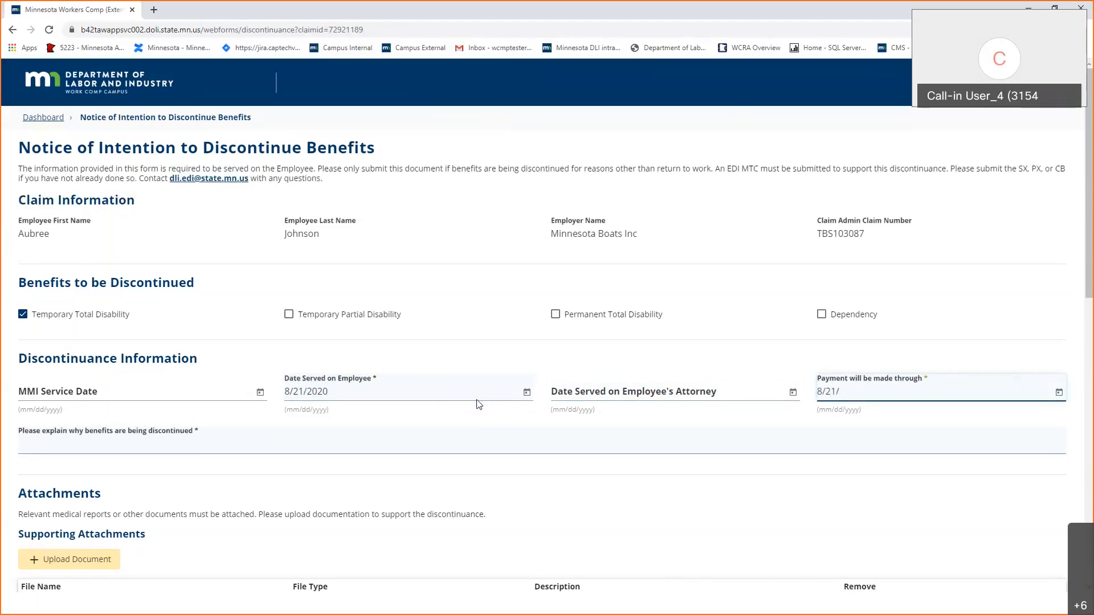
pyautogui.write('2020')
# Give the reason 'Employee was offered light duty work, declined offer.'.
pyautogui.click(160, 444)
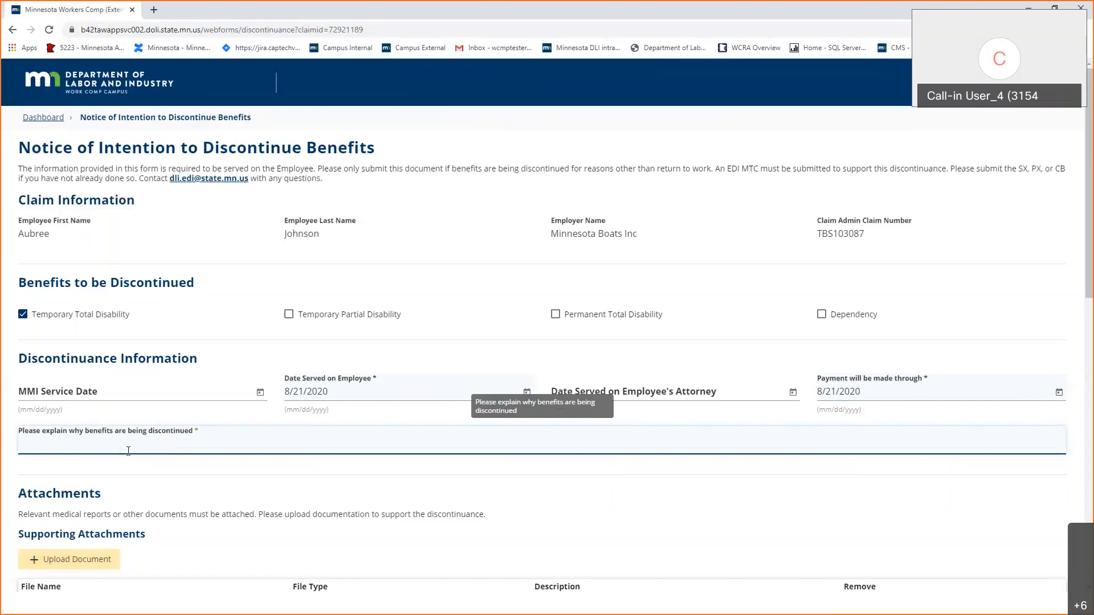
pyautogui.write('Employee was offered light duty work, declined offer.')
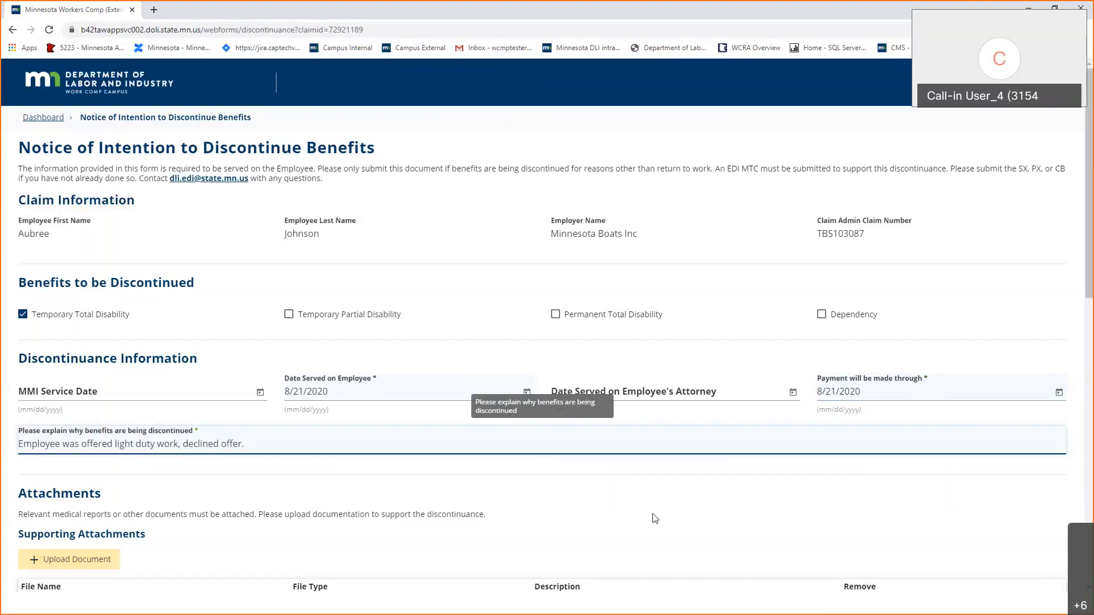
pyautogui.scroll(-3, 655, 518)
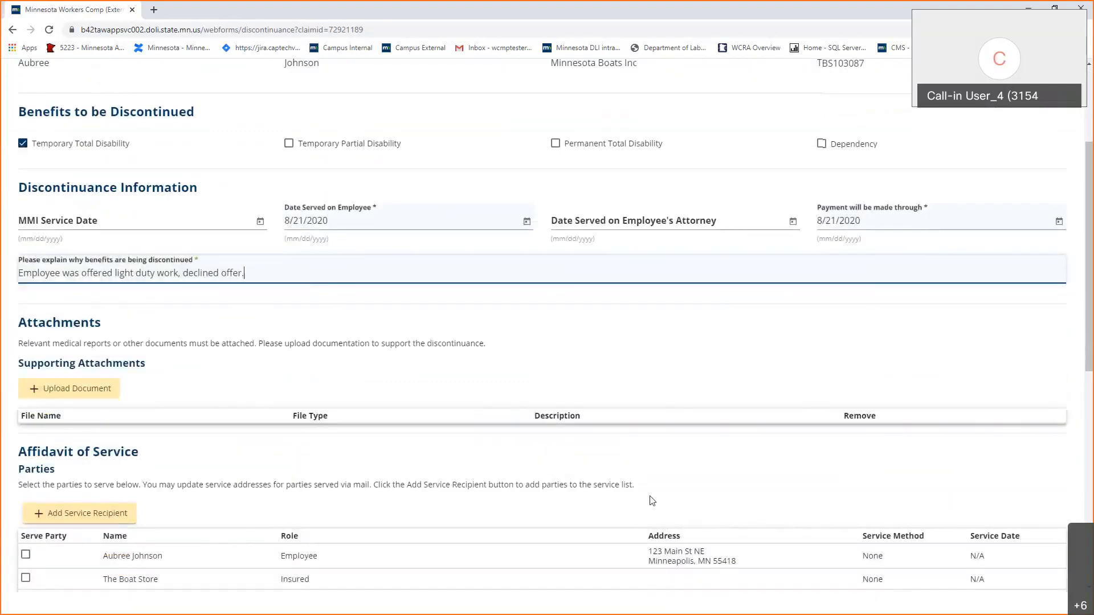
# In Affidavit of Service, mark employer Minnesota Boats Inc as served on 8/21/2020.
pyautogui.scroll(-2, 652, 501)
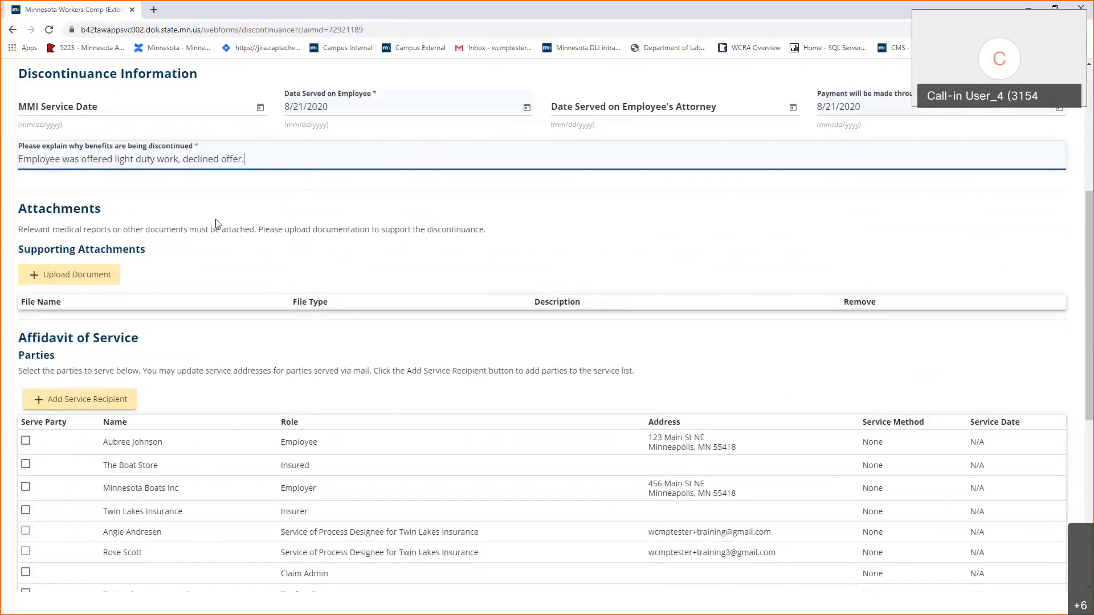
pyautogui.scroll(-1, 218, 223)
pyautogui.scroll(-1, 218, 224)
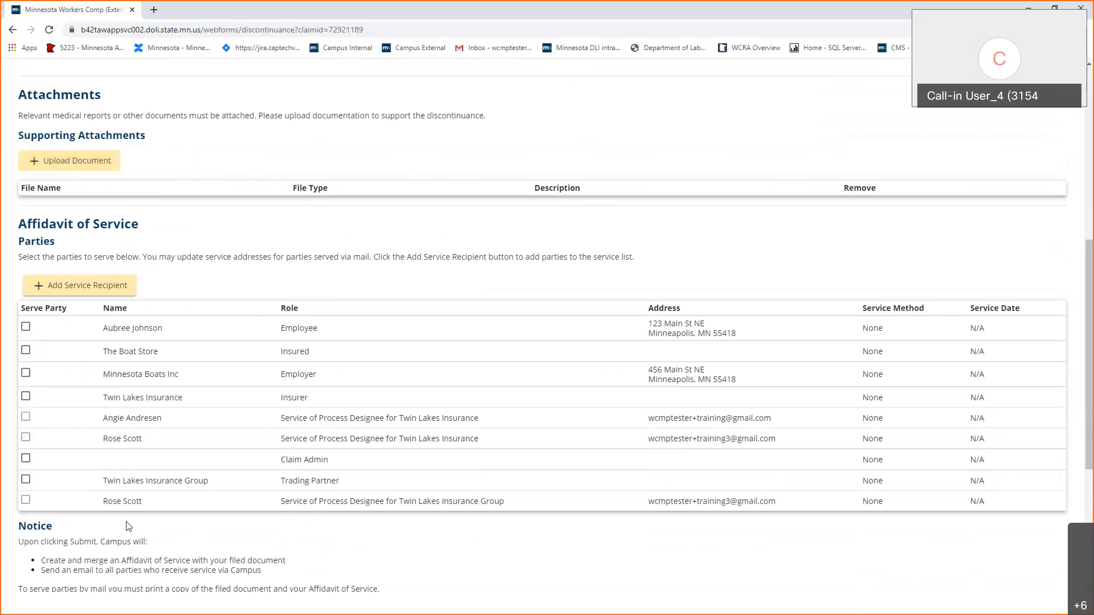
pyautogui.scroll(-3, 129, 526)
pyautogui.scroll(2, 128, 526)
pyautogui.scroll(-1, 129, 526)
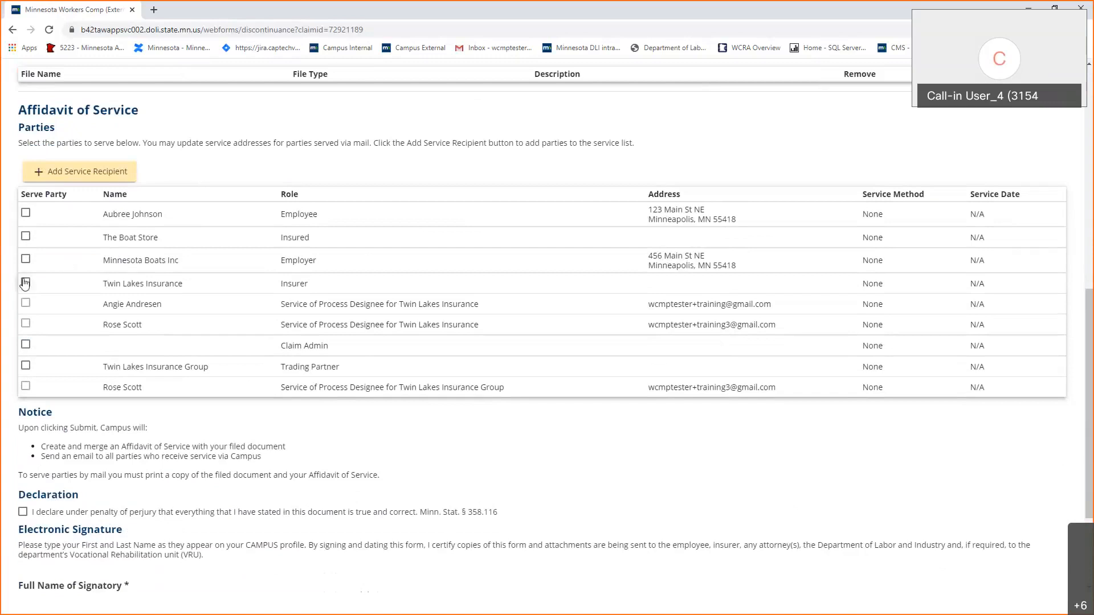
pyautogui.click(26, 260)
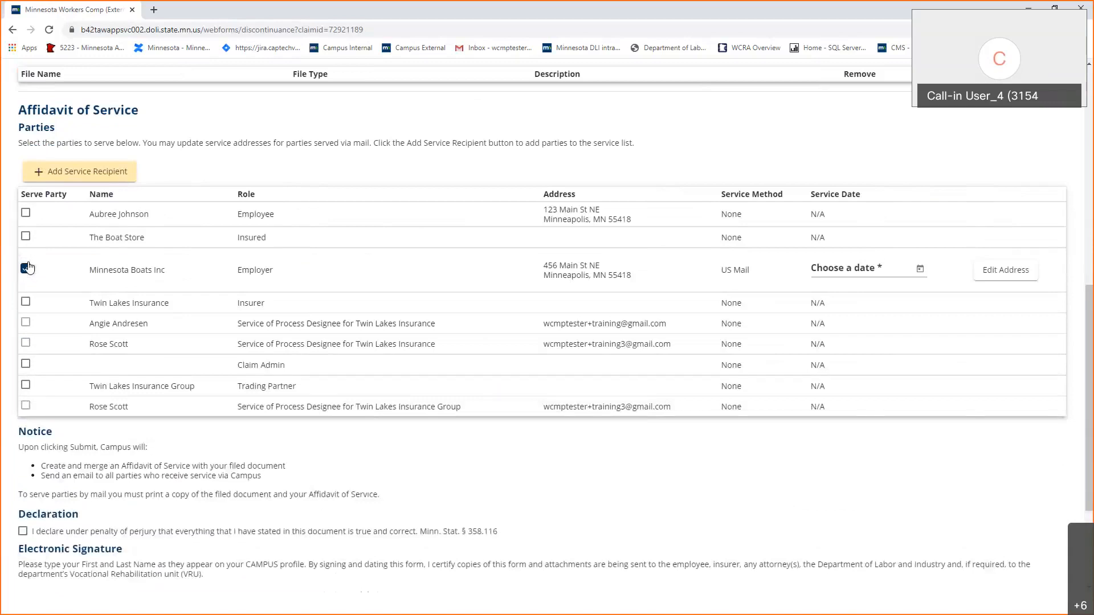
pyautogui.click(904, 270)
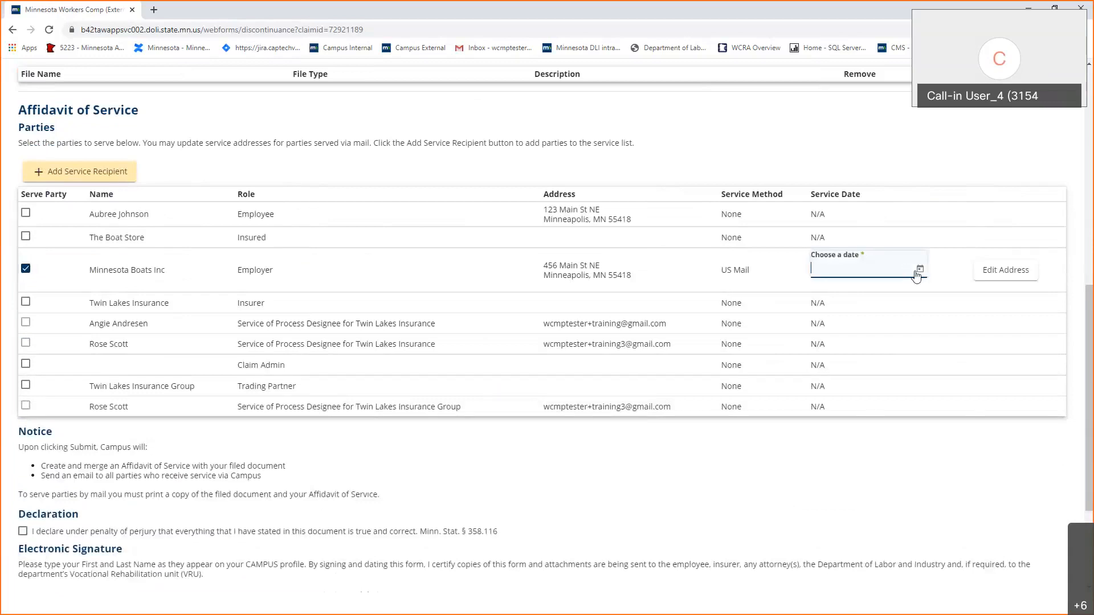
pyautogui.write('8/21/2020')
# Mark insurer Twin Lakes Insurance as served on 8/21/2020.
pyautogui.click(26, 302)
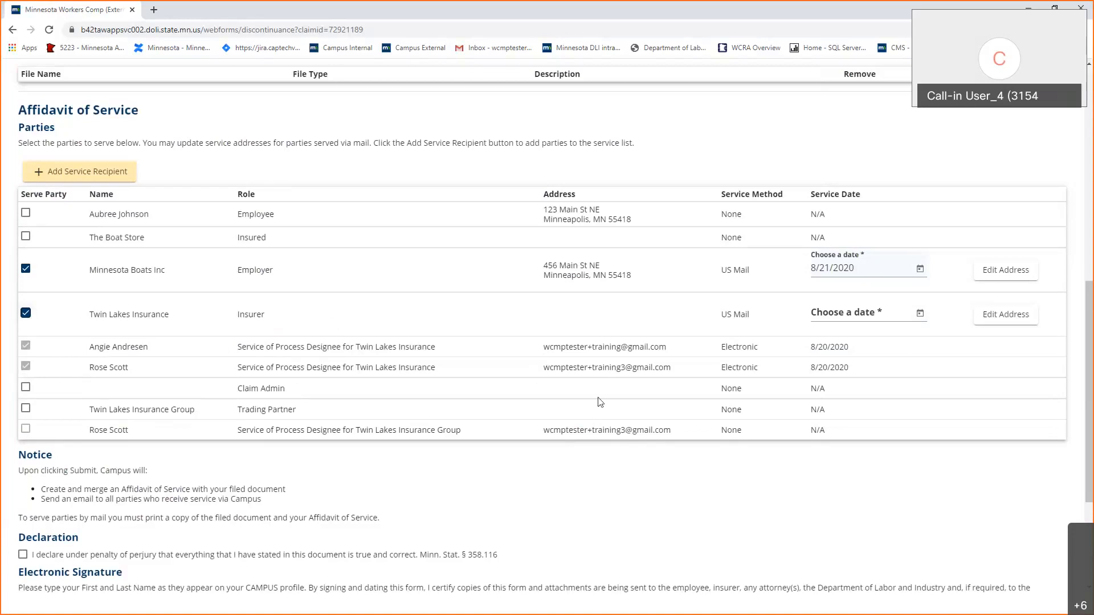
pyautogui.click(903, 318)
pyautogui.write('8/21/202')
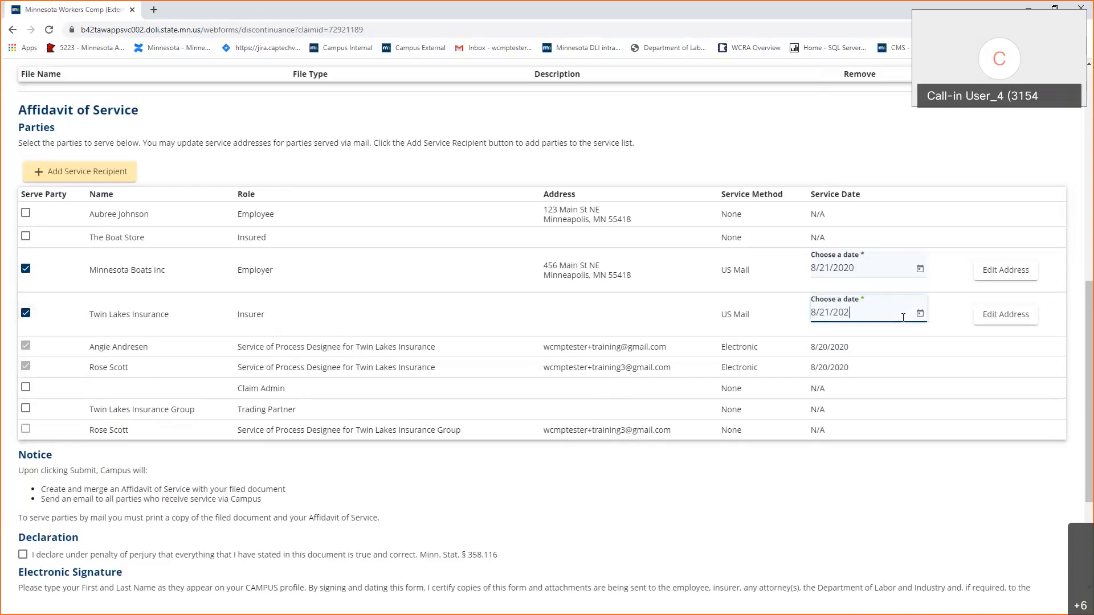
pyautogui.write('0')
pyautogui.click(690, 491)
# Mark the employee as served on 8/21/2020 and review the completed form.
pyautogui.click(25, 214)
pyautogui.click(866, 221)
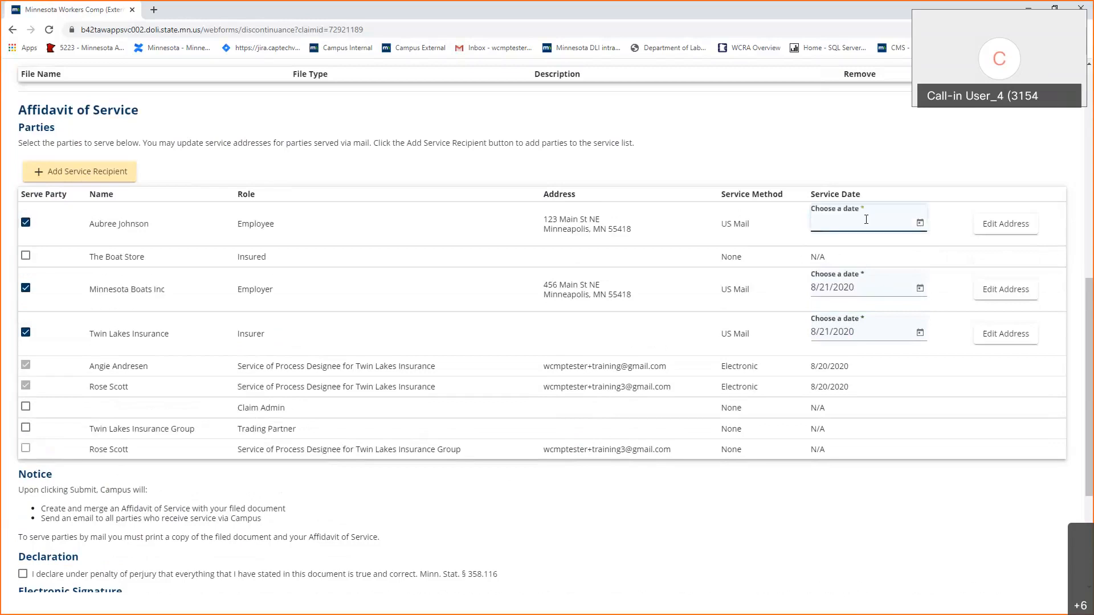
pyautogui.write('8/21/2020')
pyautogui.click(768, 562)
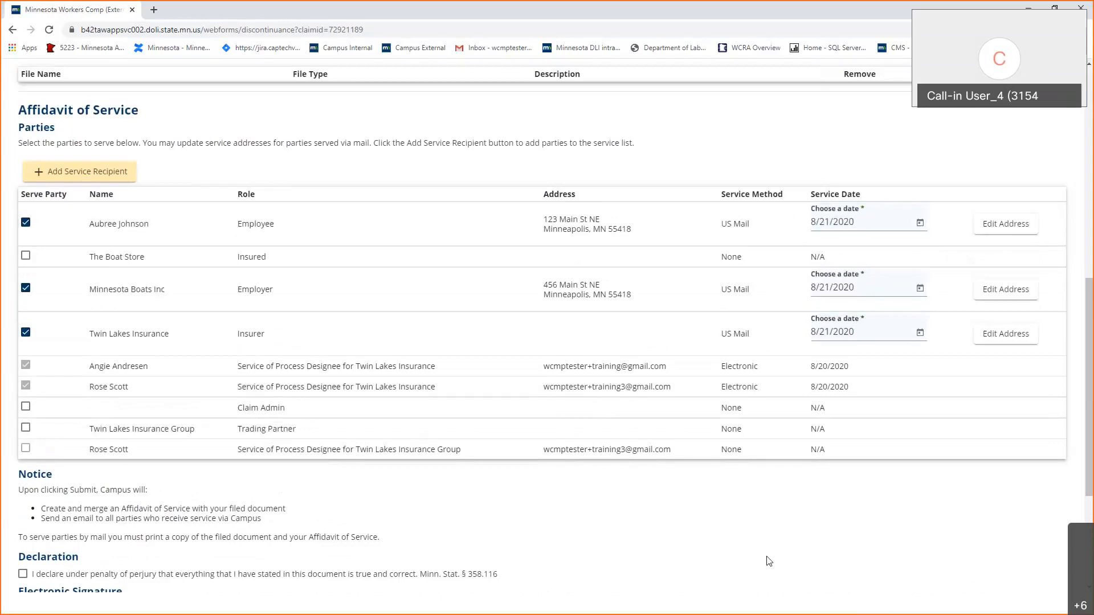
pyautogui.scroll(-4, 768, 561)
pyautogui.scroll(4, 769, 562)
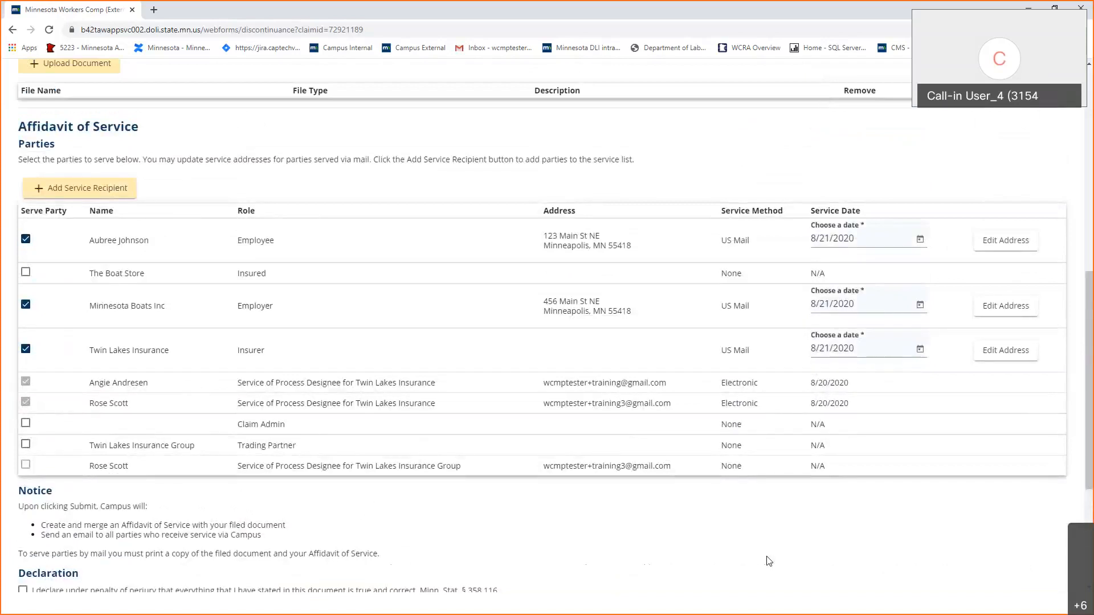
pyautogui.scroll(9, 768, 562)
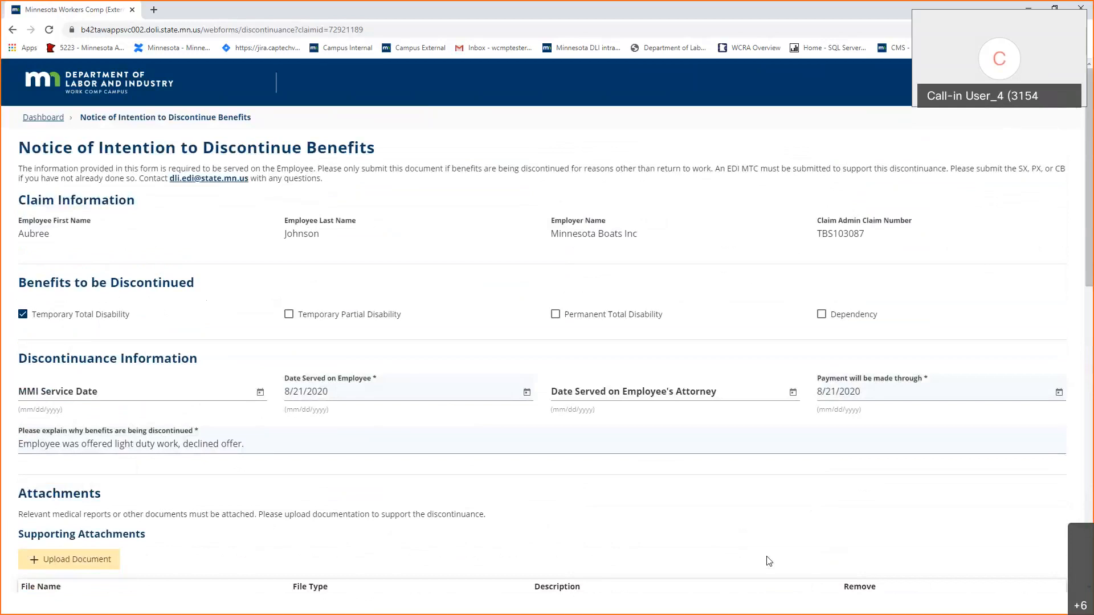
pyautogui.scroll(-11, 769, 562)
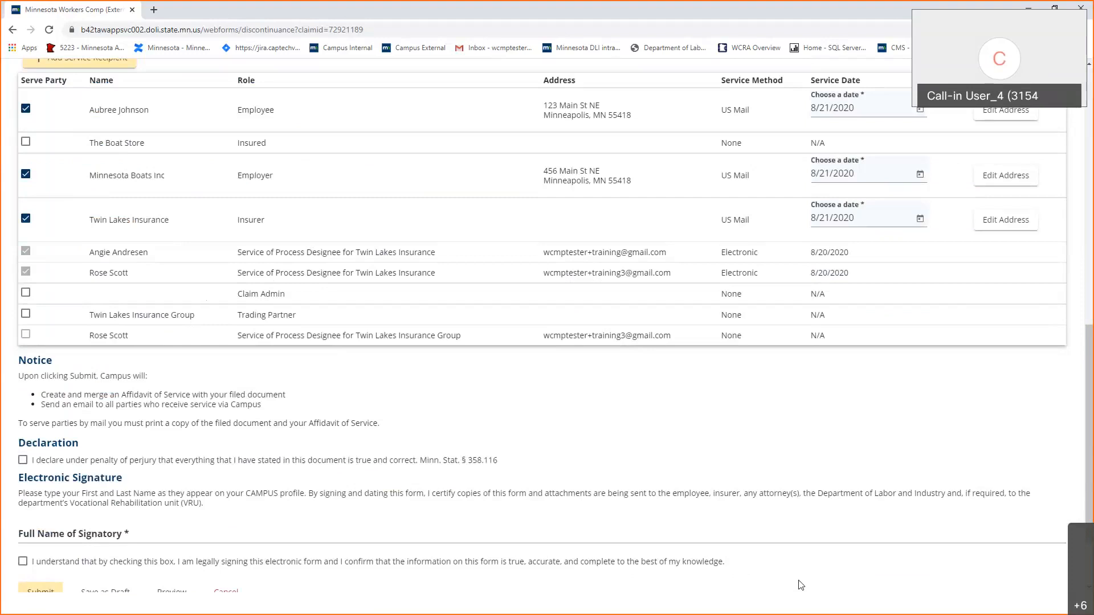
# Accept the perjury declaration, sign with the signatory's full name, and submit the discontinuance notice.
pyautogui.scroll(-2, 349, 450)
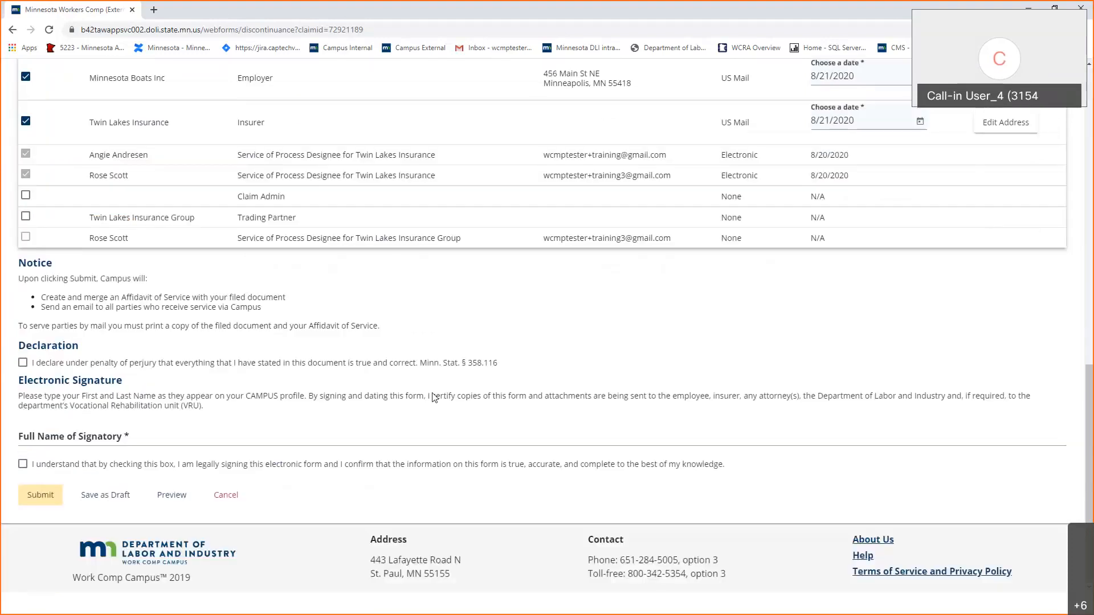
pyautogui.click(23, 363)
pyautogui.click(98, 433)
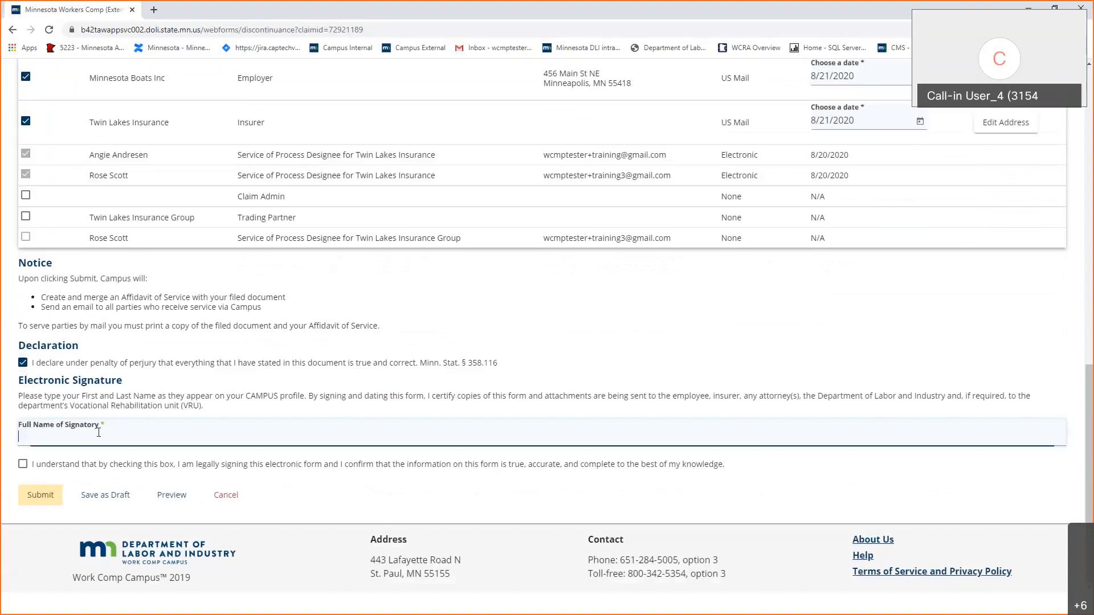
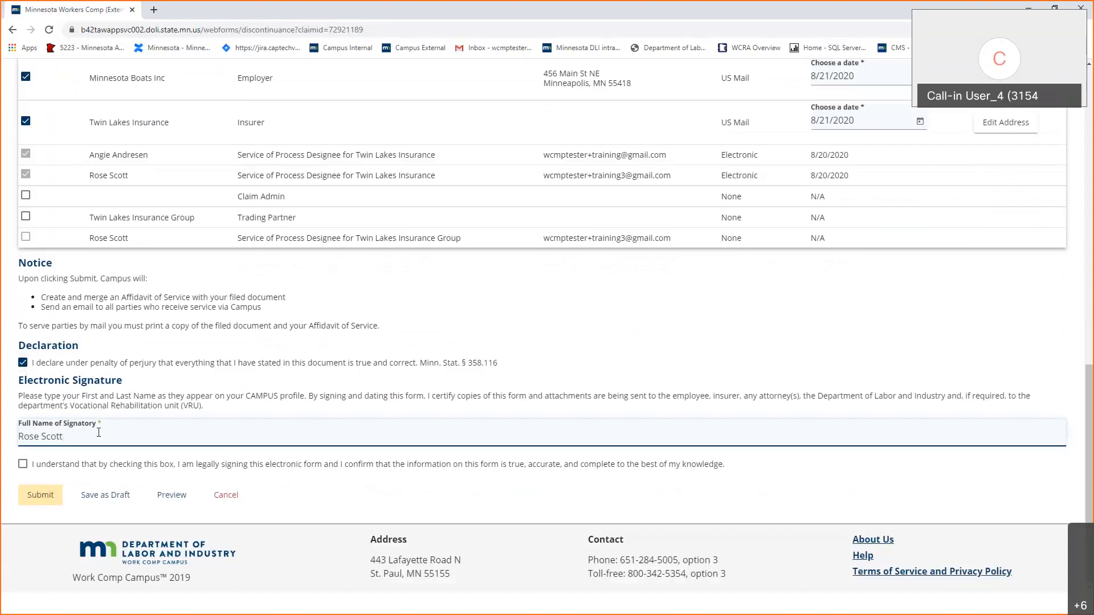
pyautogui.click(84, 472)
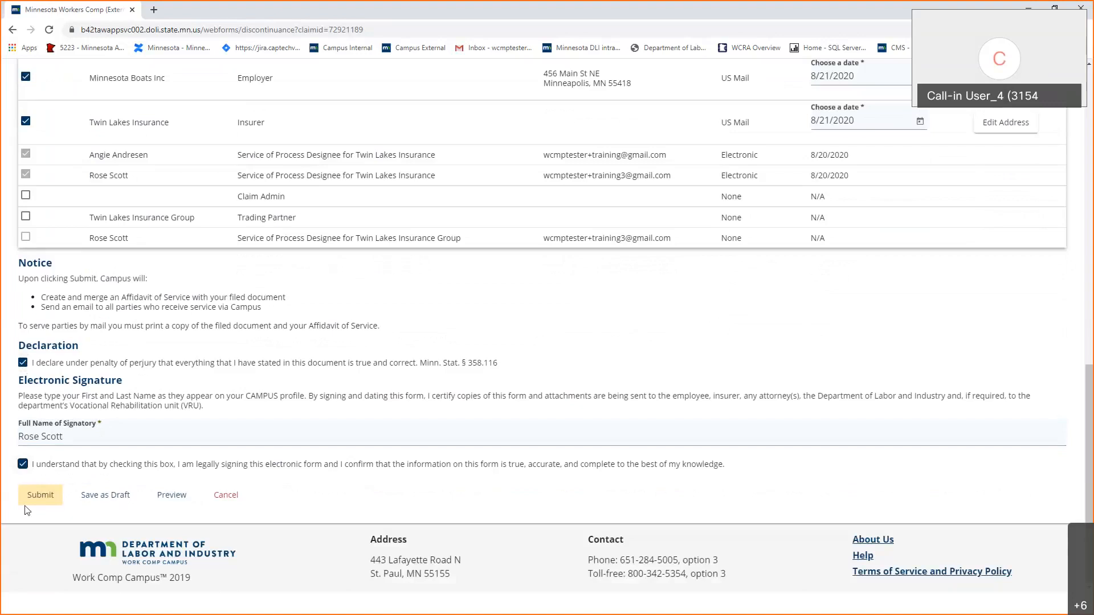
pyautogui.click(39, 496)
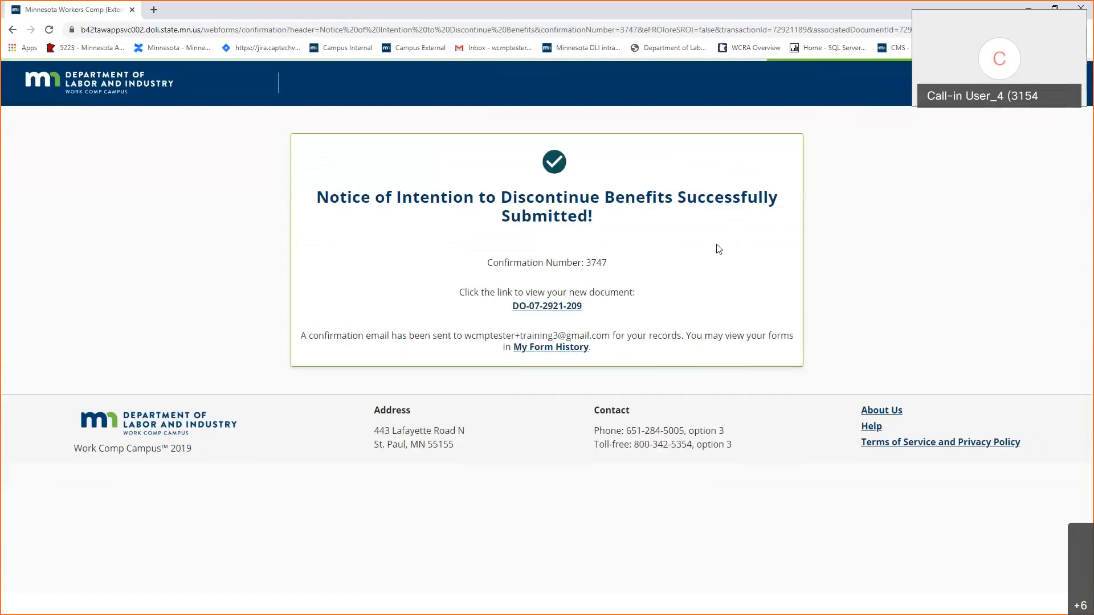
# Open document DO-07-2921-209 and read through the notice down to Related Attachments.
pyautogui.click(572, 307)
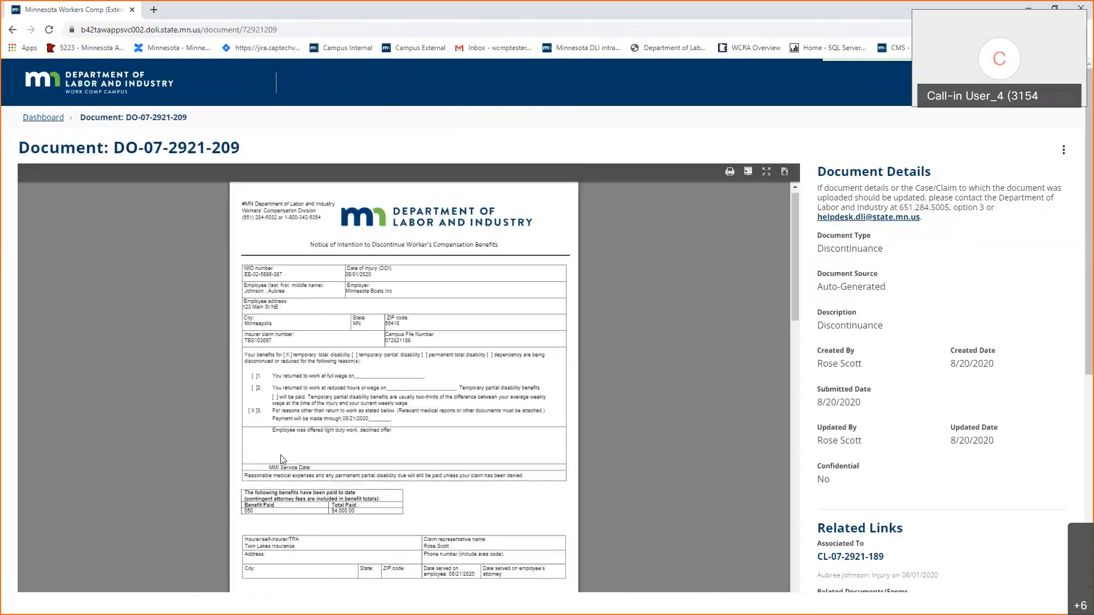
pyautogui.scroll(-1, 468, 429)
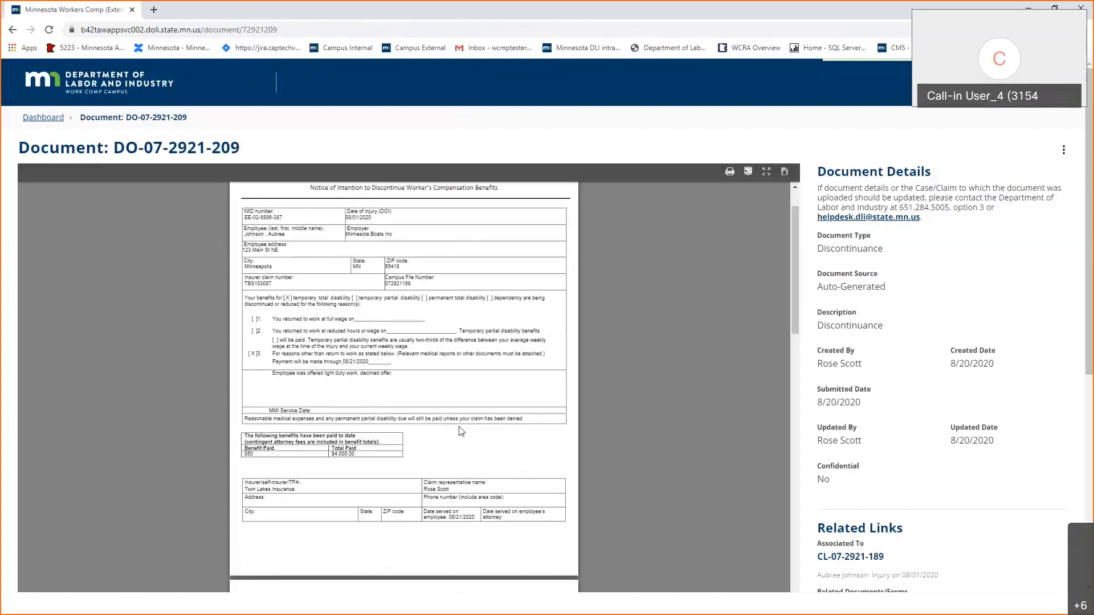
pyautogui.scroll(-3, 462, 431)
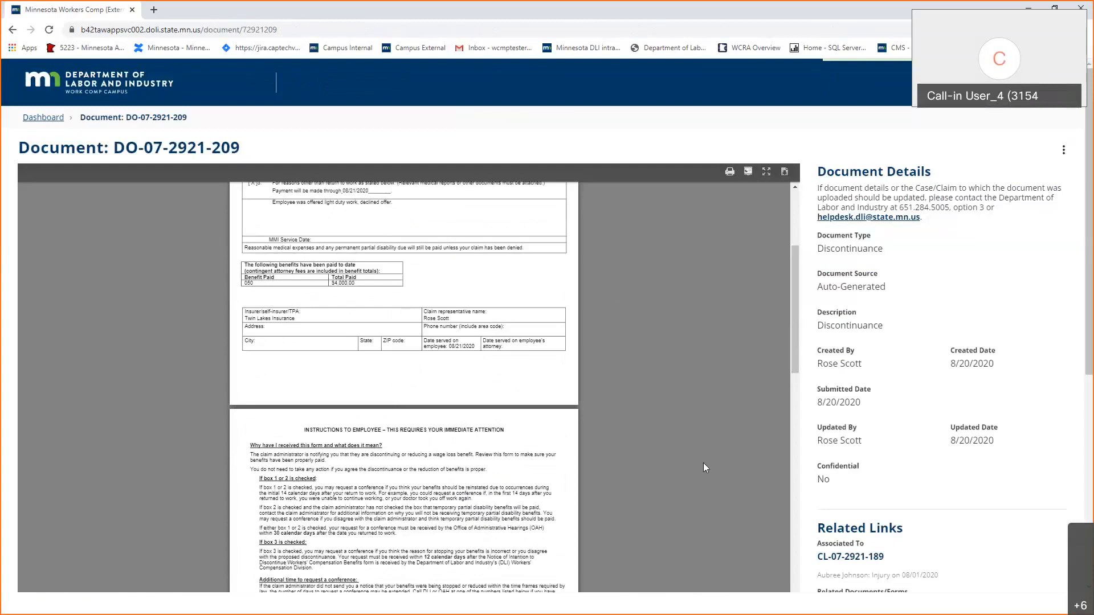
pyautogui.scroll(-3, 703, 462)
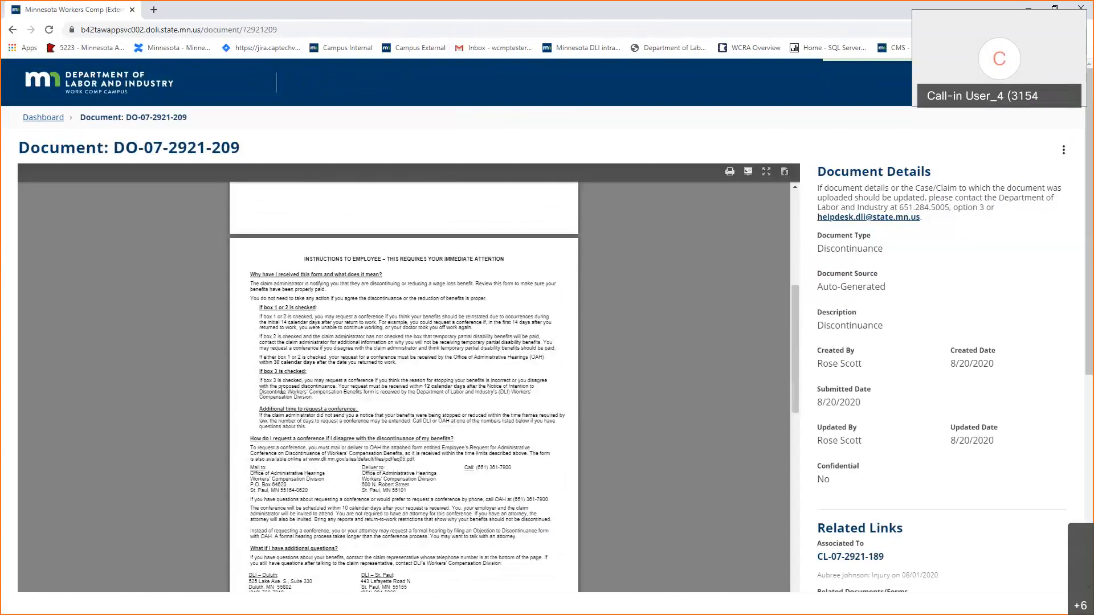
pyautogui.scroll(-1, 593, 337)
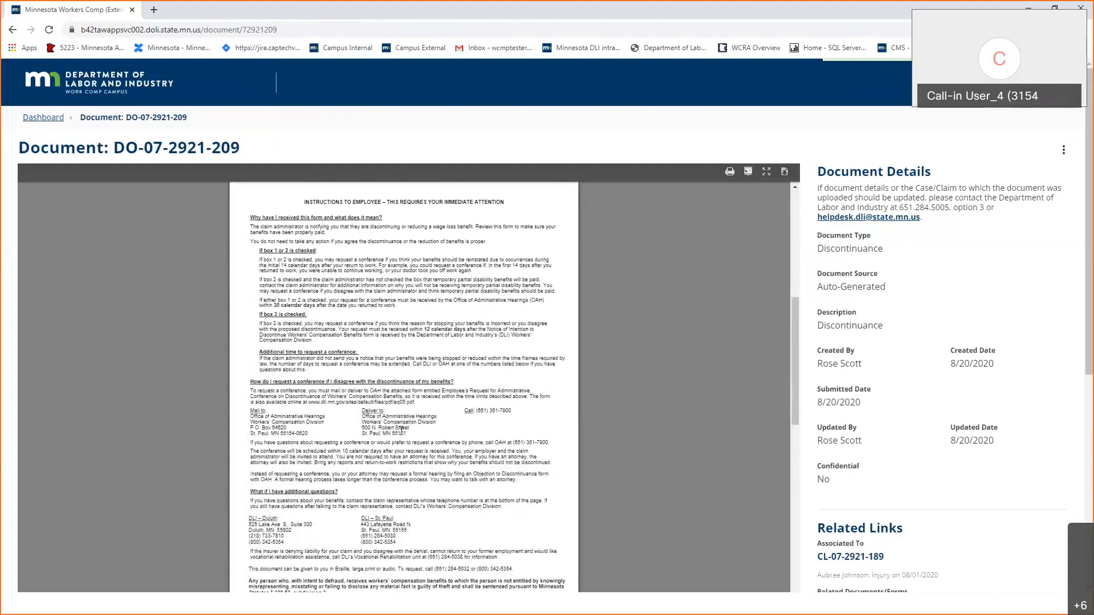
pyautogui.scroll(-4, 402, 431)
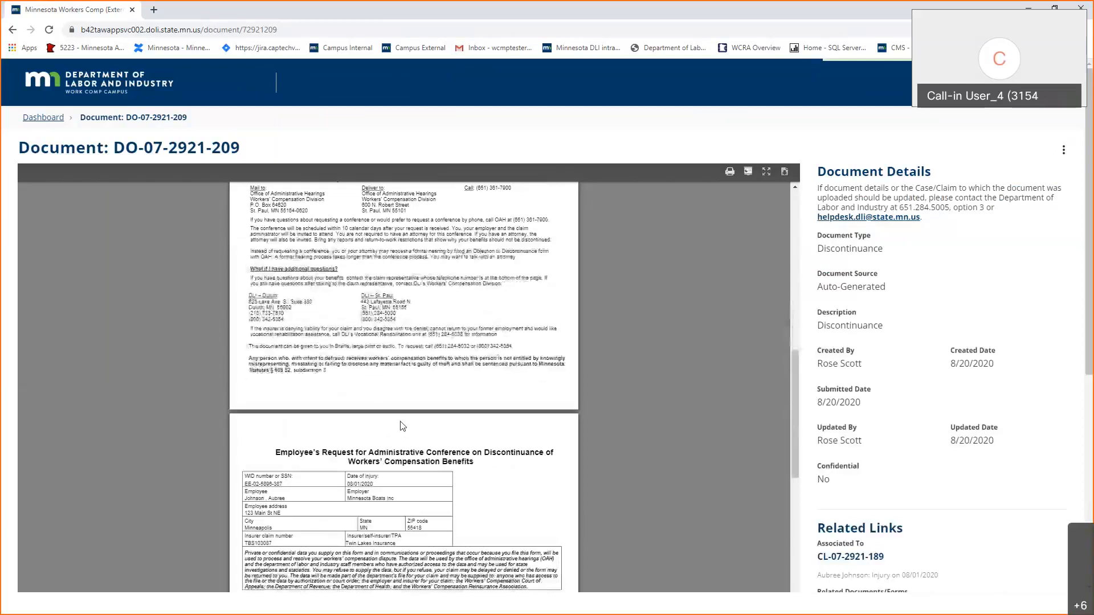
pyautogui.scroll(-5, 402, 426)
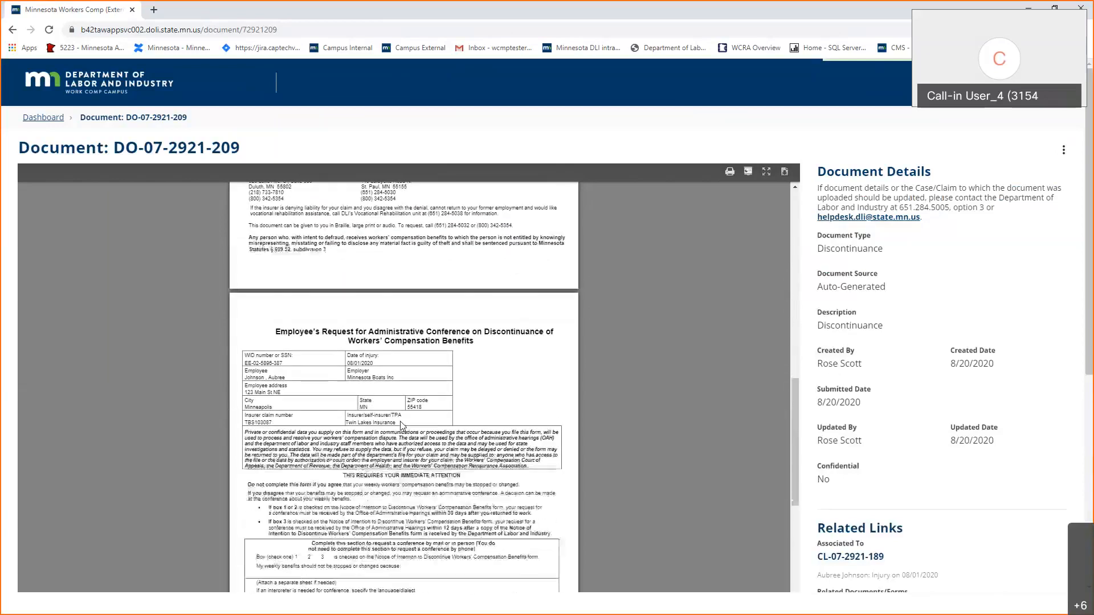
pyautogui.scroll(-4, 402, 422)
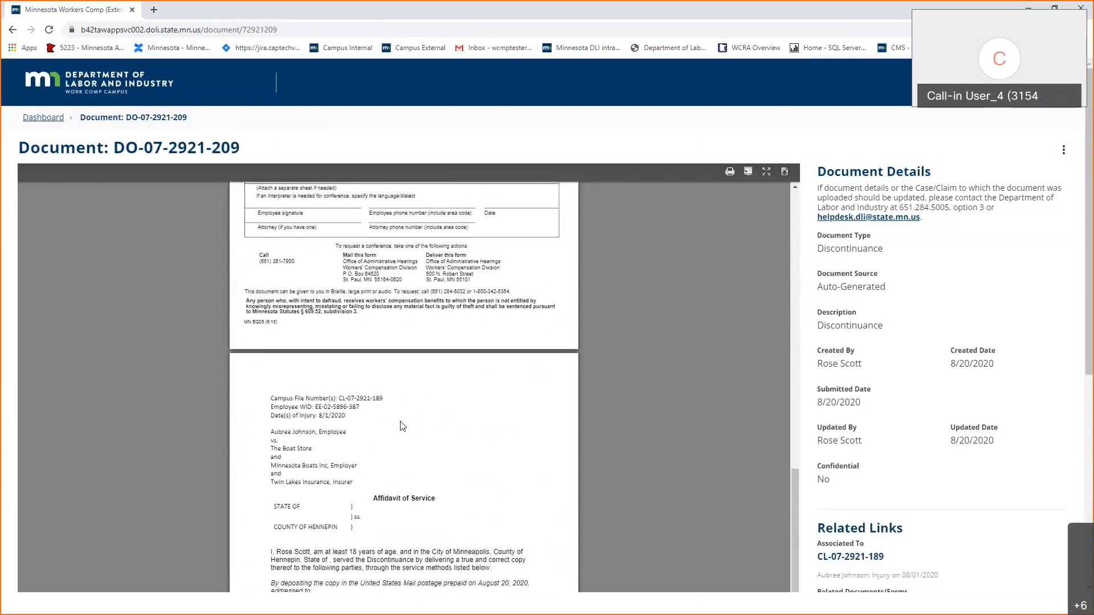
pyautogui.scroll(5, 402, 424)
pyautogui.scroll(-1, 402, 424)
pyautogui.scroll(2, 410, 484)
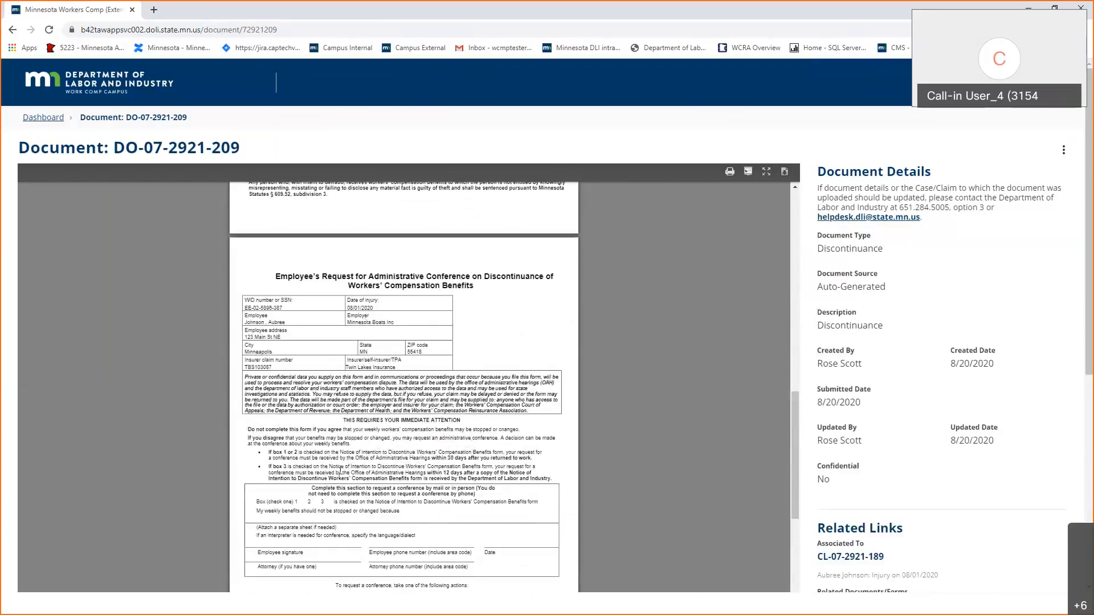
pyautogui.scroll(-2, 357, 445)
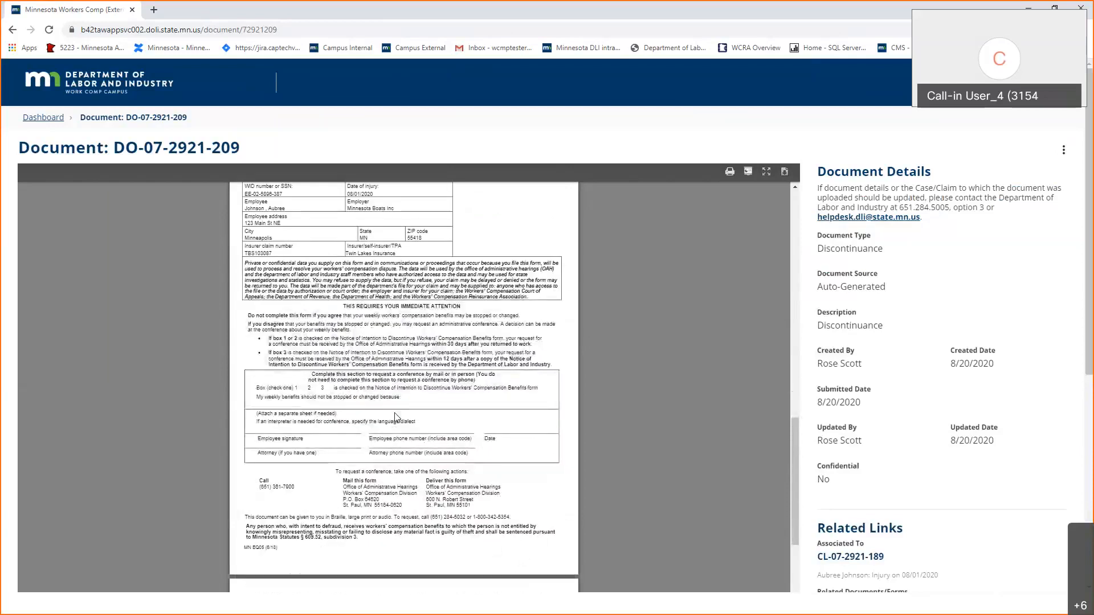
pyautogui.scroll(-7, 467, 475)
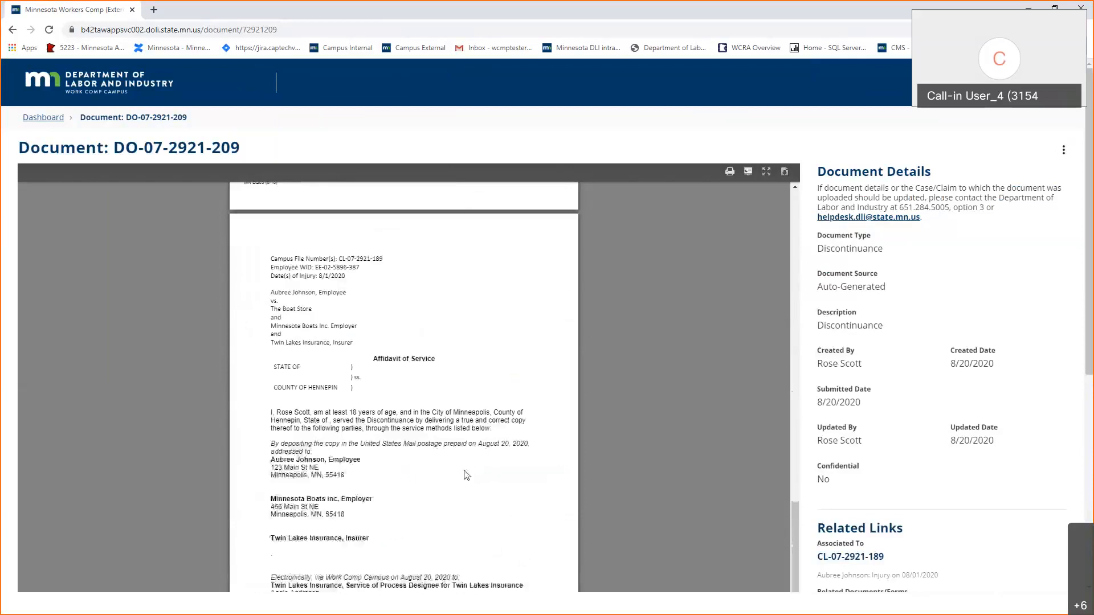
pyautogui.scroll(1, 467, 474)
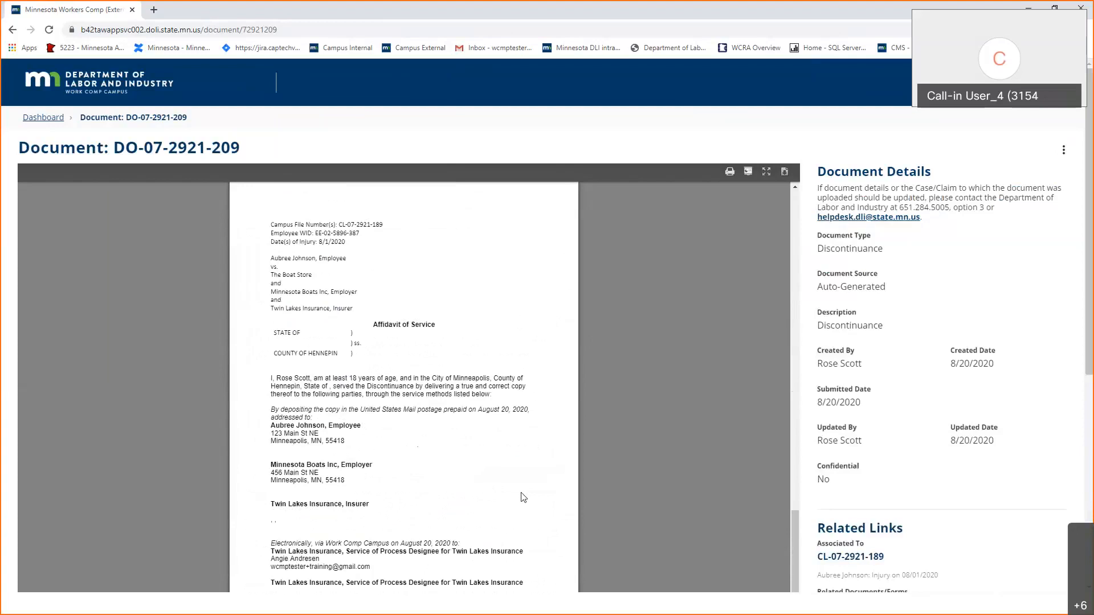
pyautogui.scroll(-1, 354, 406)
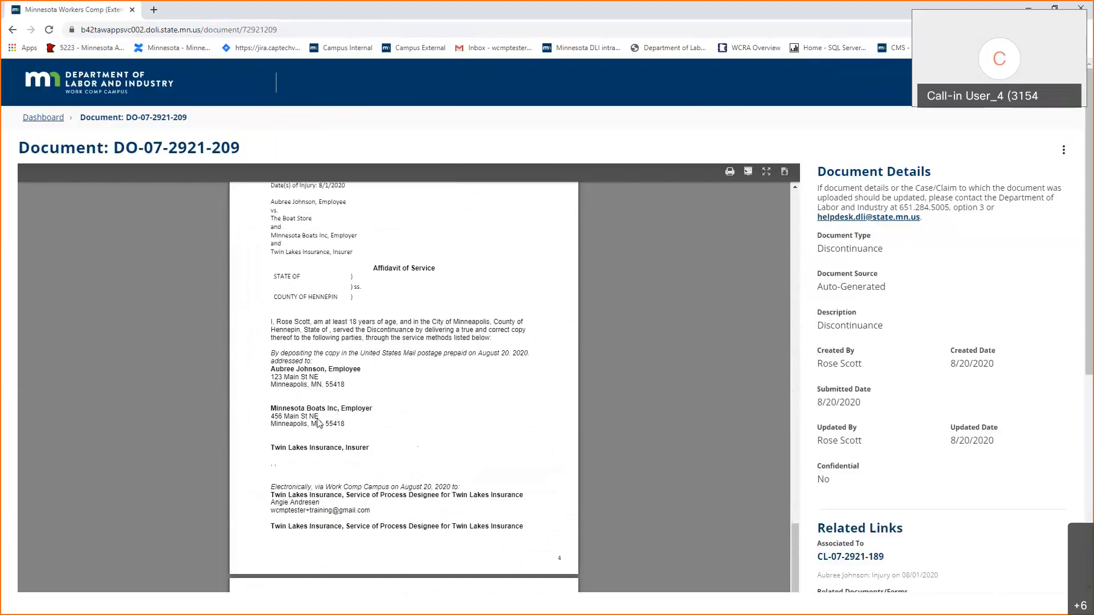
pyautogui.scroll(-3, 308, 416)
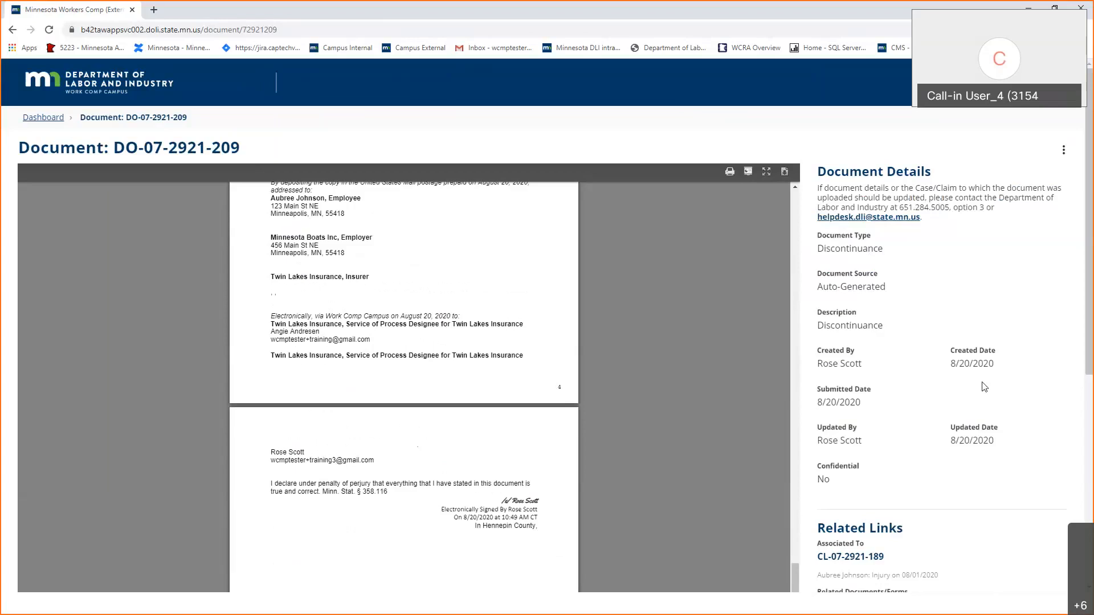
pyautogui.scroll(-3, 728, 413)
pyautogui.scroll(-5, 992, 449)
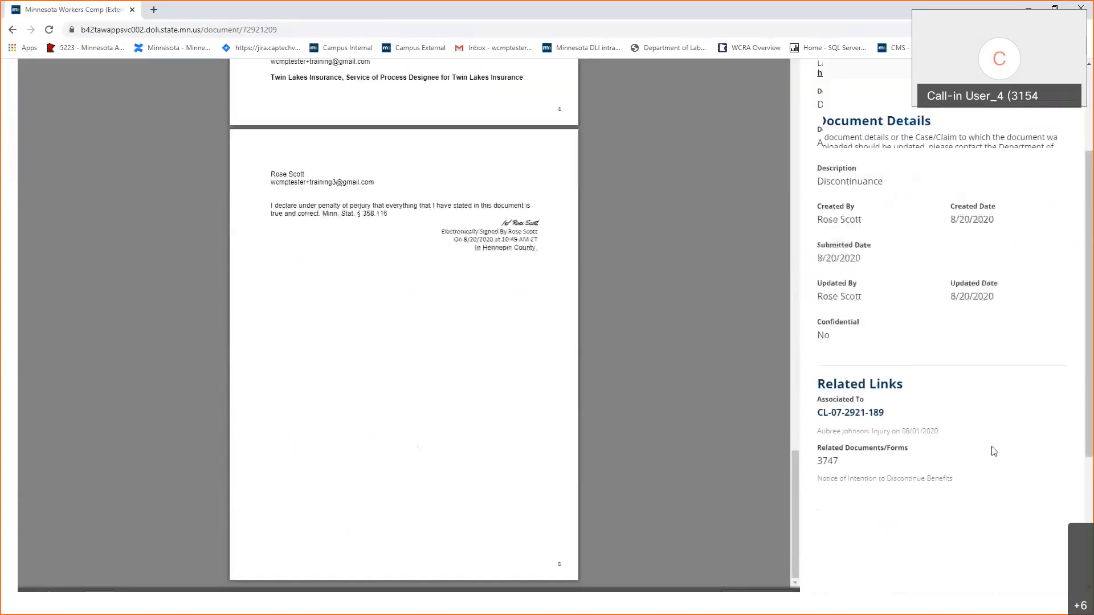
pyautogui.scroll(4, 991, 399)
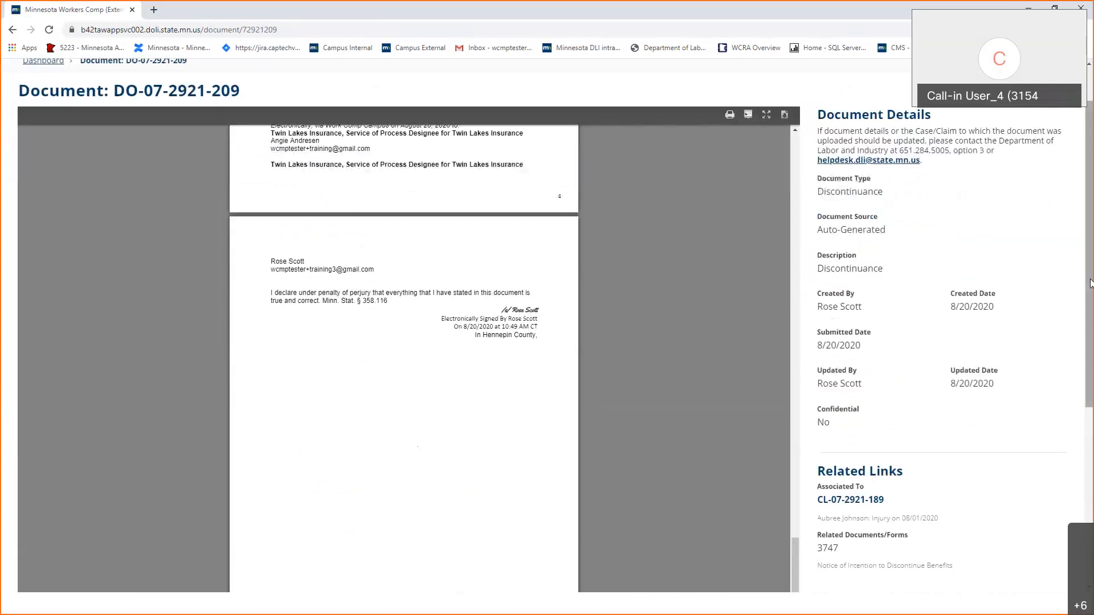
pyautogui.scroll(-5, 727, 153)
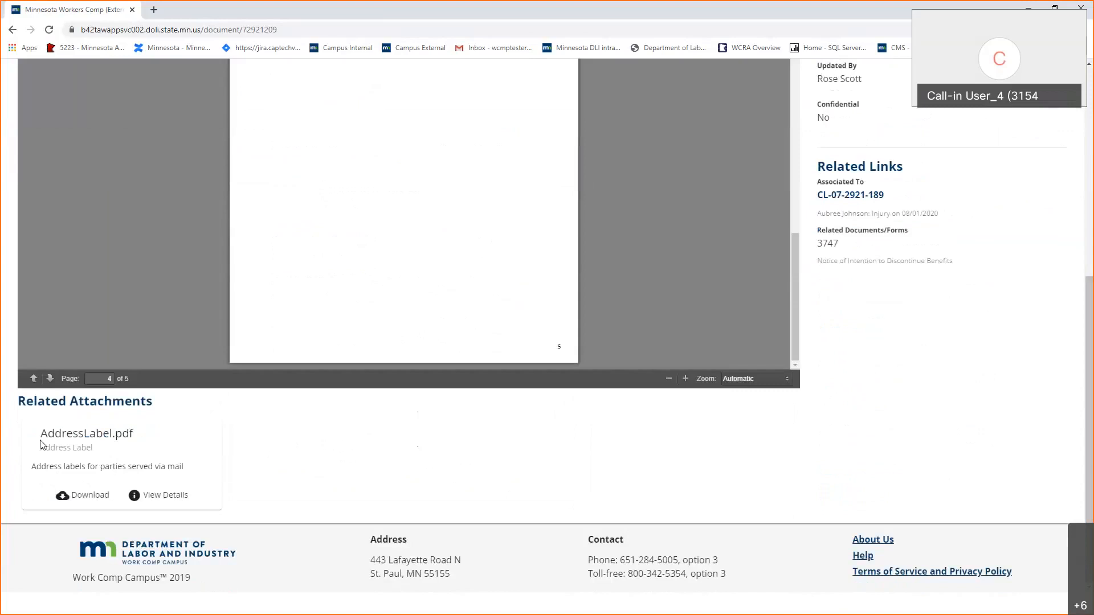
# View the AddressLabel.pdf attachment DO-07-2921-210, then return to its parent document.
pyautogui.click(151, 496)
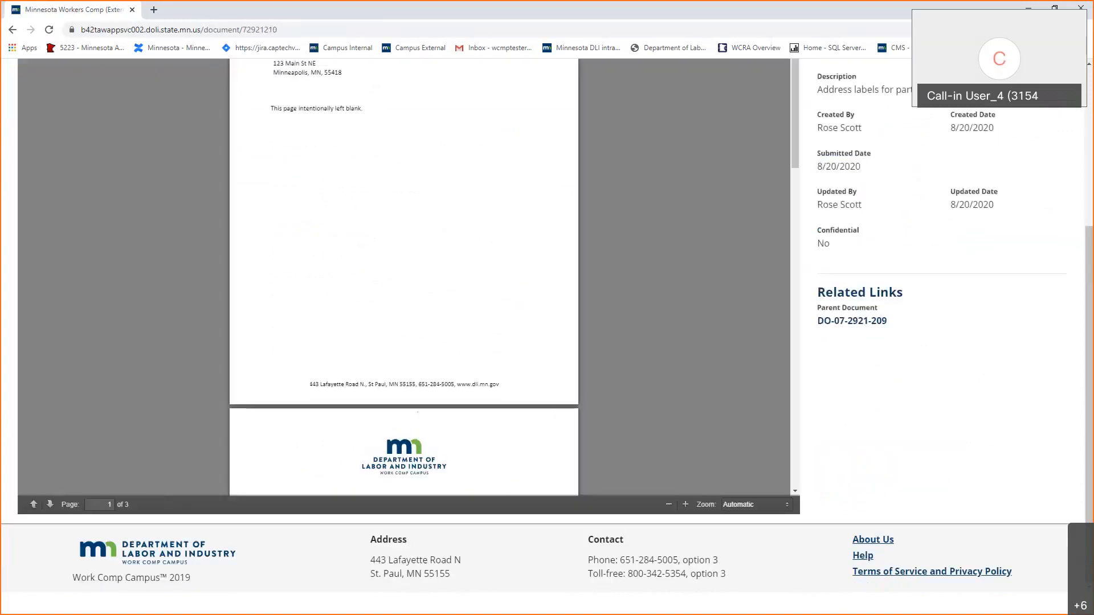
pyautogui.scroll(5, 444, 304)
pyautogui.scroll(-1, 239, 256)
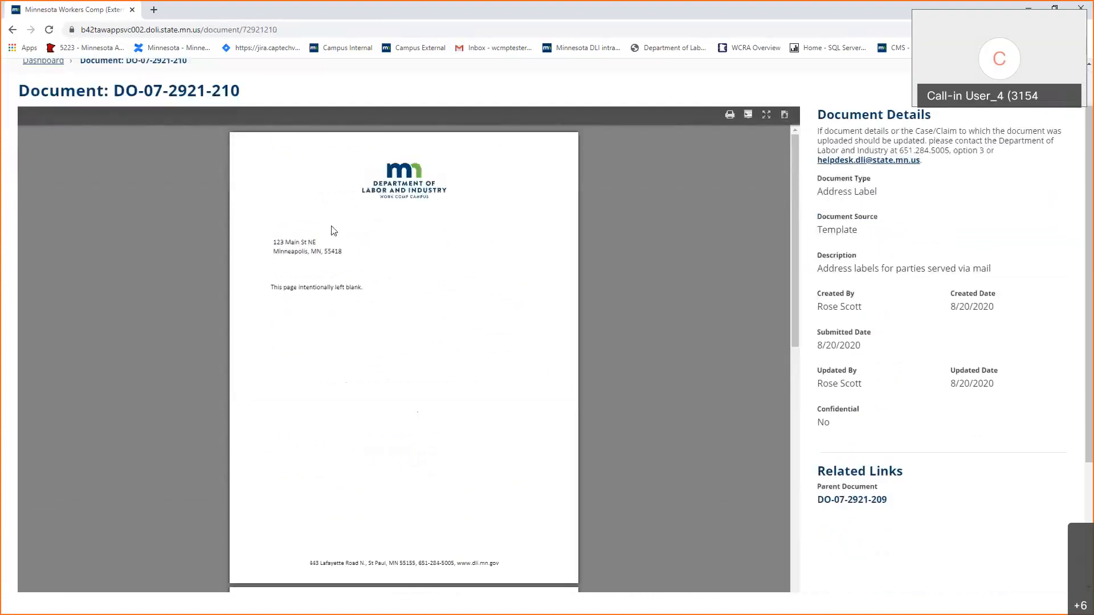
pyautogui.scroll(-8, 333, 230)
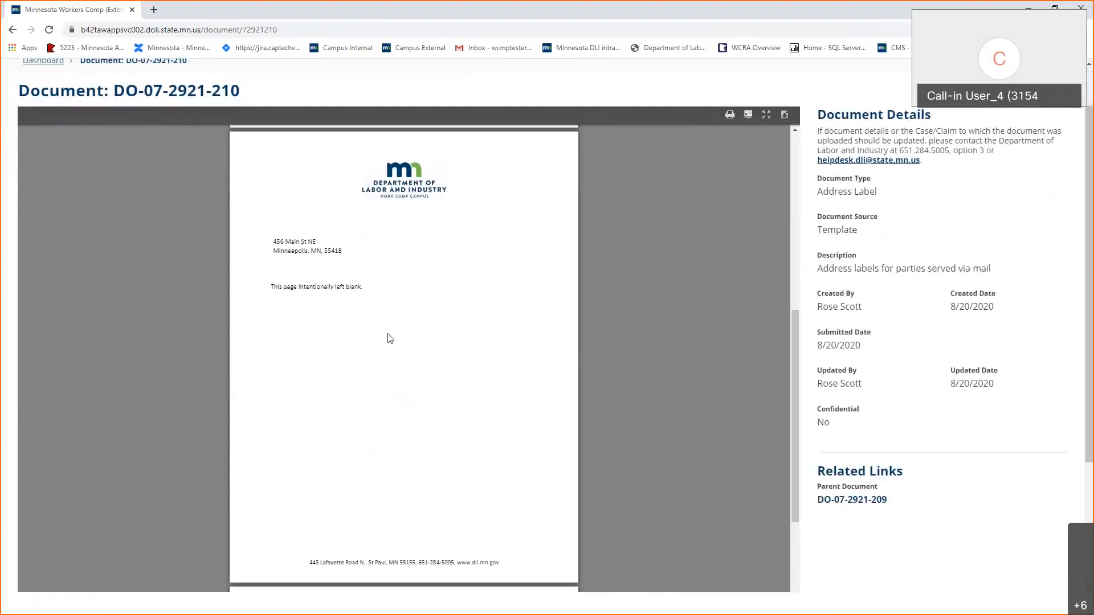
pyautogui.scroll(8, 390, 338)
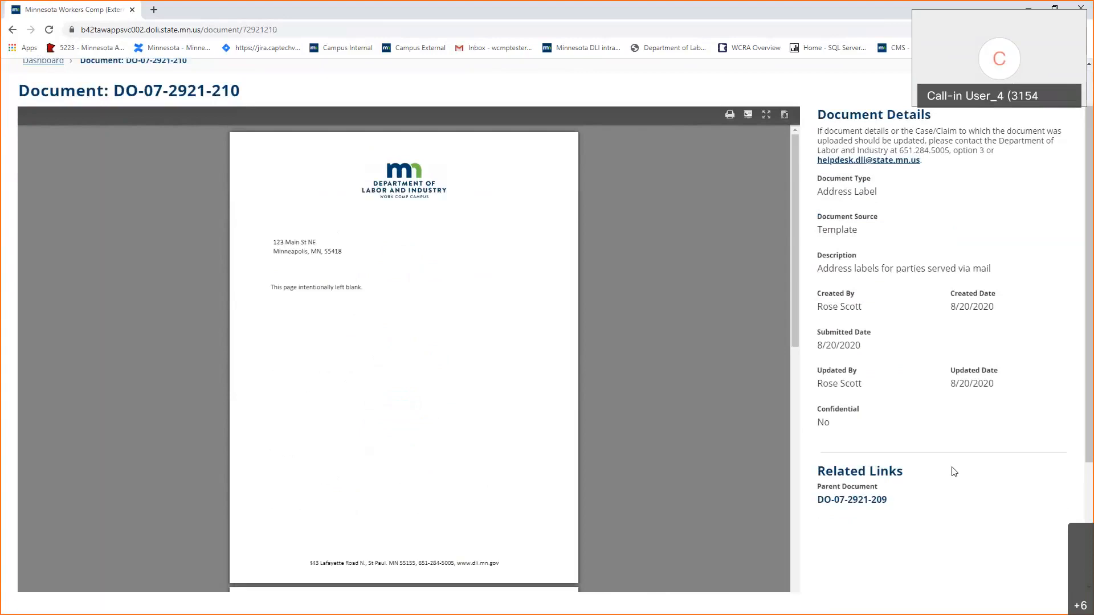
pyautogui.scroll(-3, 288, 464)
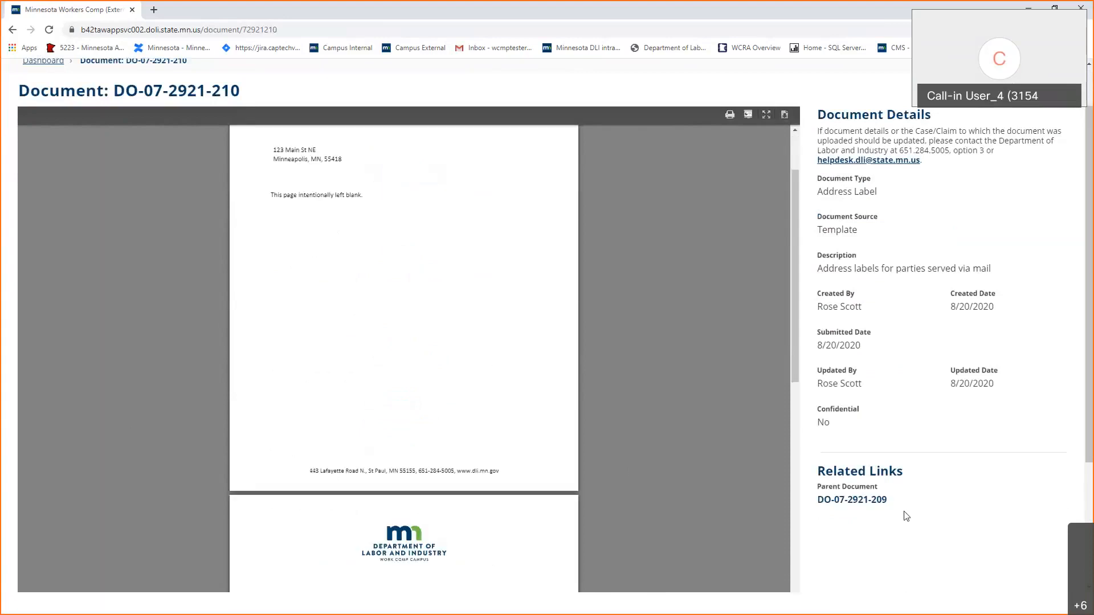
pyautogui.click(882, 506)
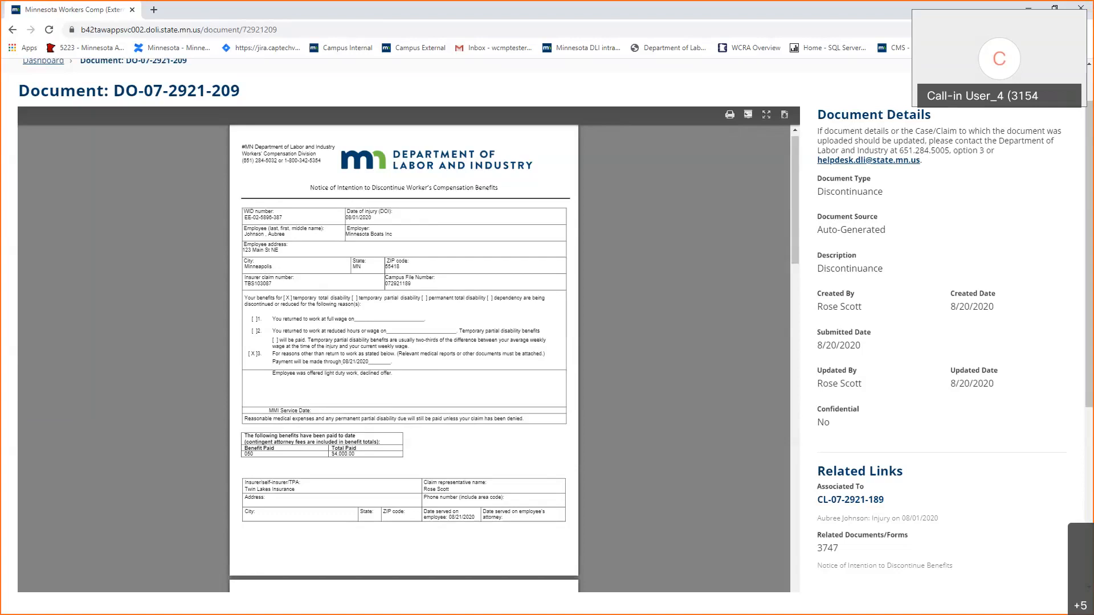
# Switch from the portal to the test Gmail inbox.
pyautogui.click(490, 47)
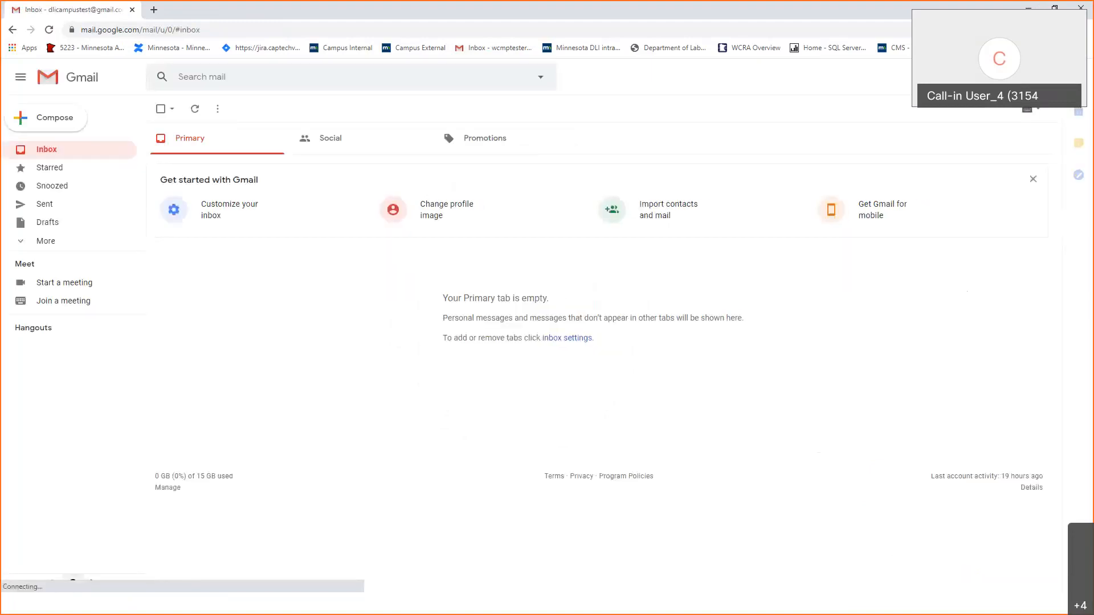
# Switch to the other Gmail account and open the discontinuance confirmation email #3747.
pyautogui.click(1056, 76)
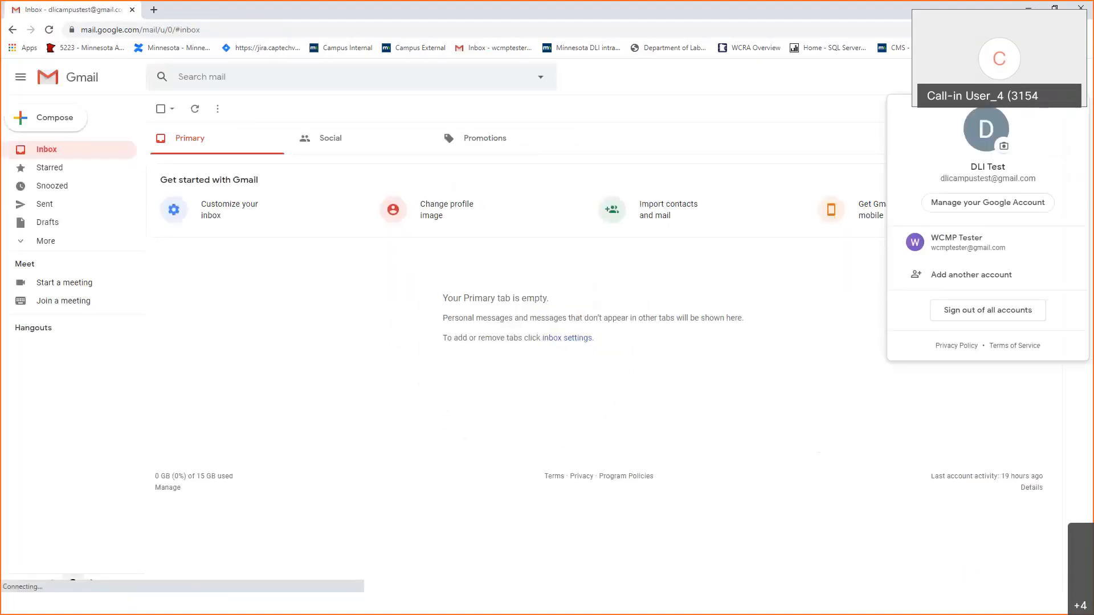
pyautogui.click(955, 248)
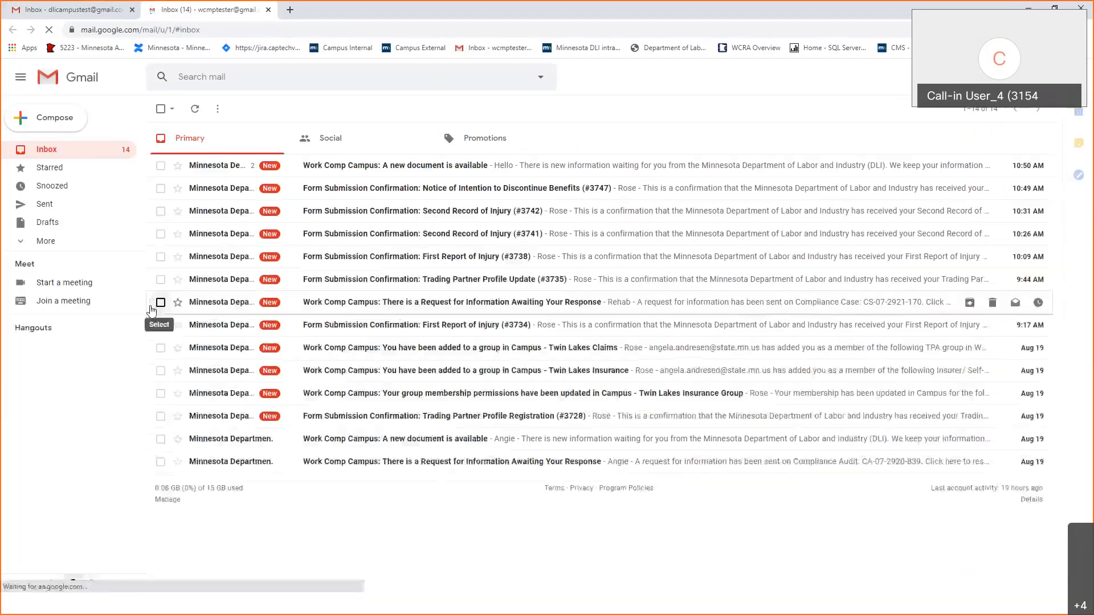
pyautogui.click(366, 192)
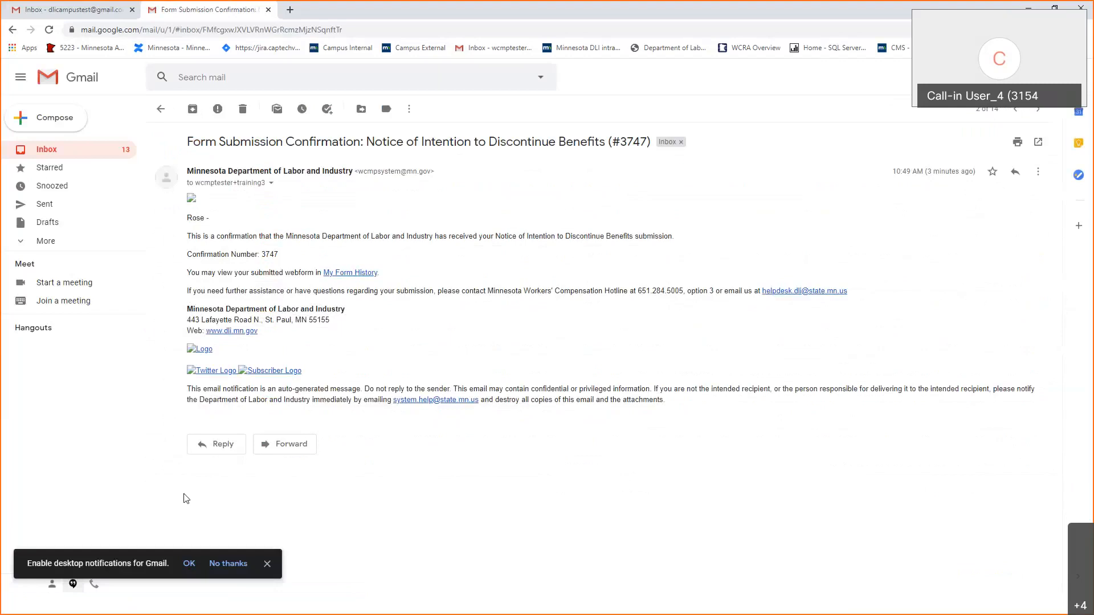
# Follow the email's My Form History link, review submitted forms, then begin a new eFORM submission.
pyautogui.click(354, 276)
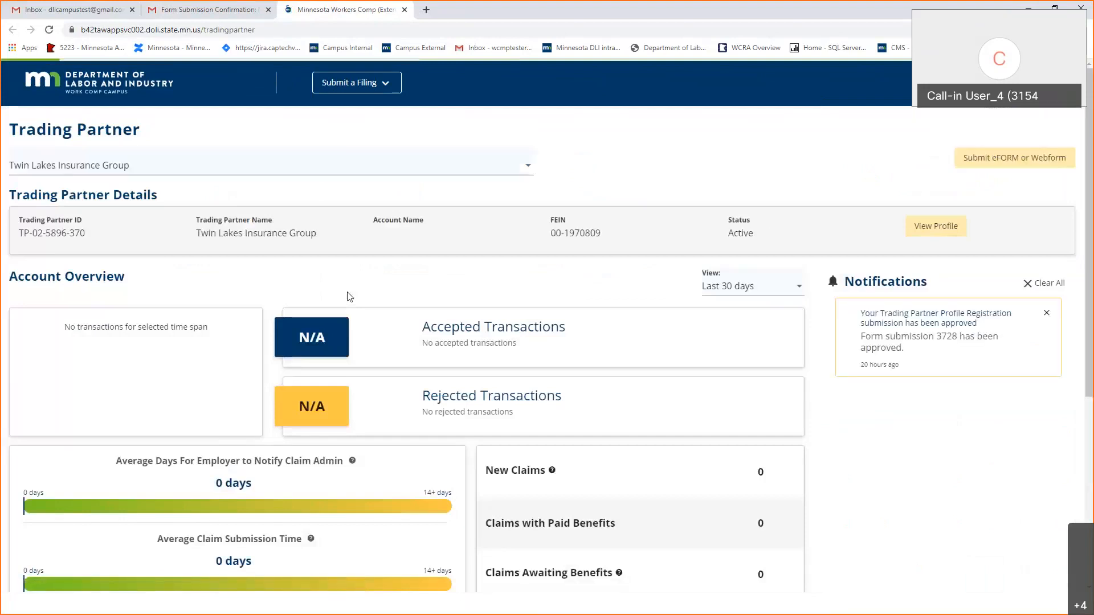
pyautogui.scroll(-2, 349, 296)
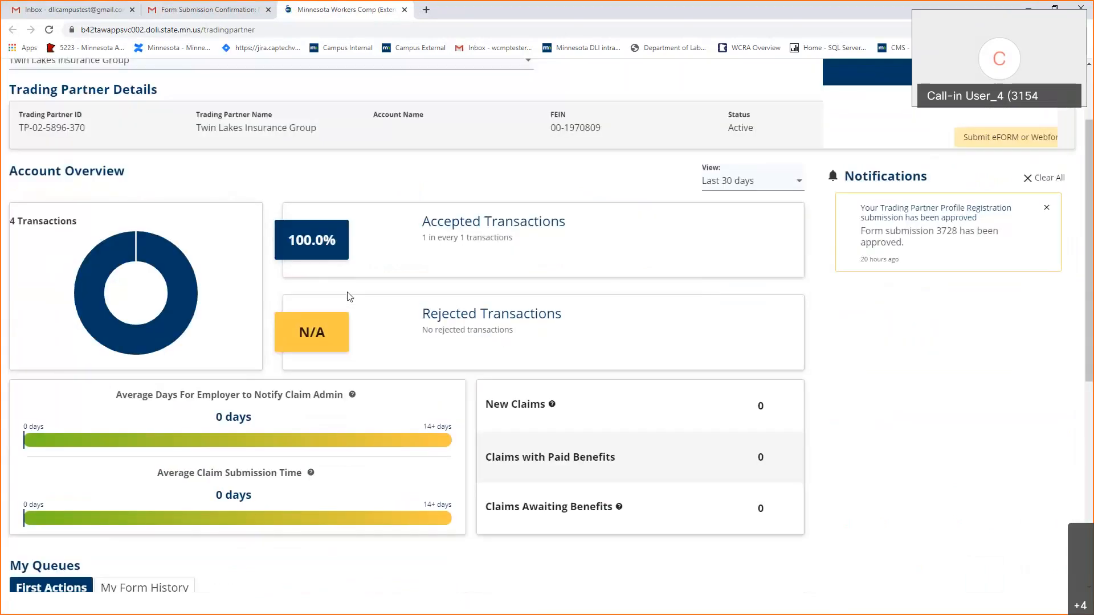
pyautogui.scroll(-7, 349, 296)
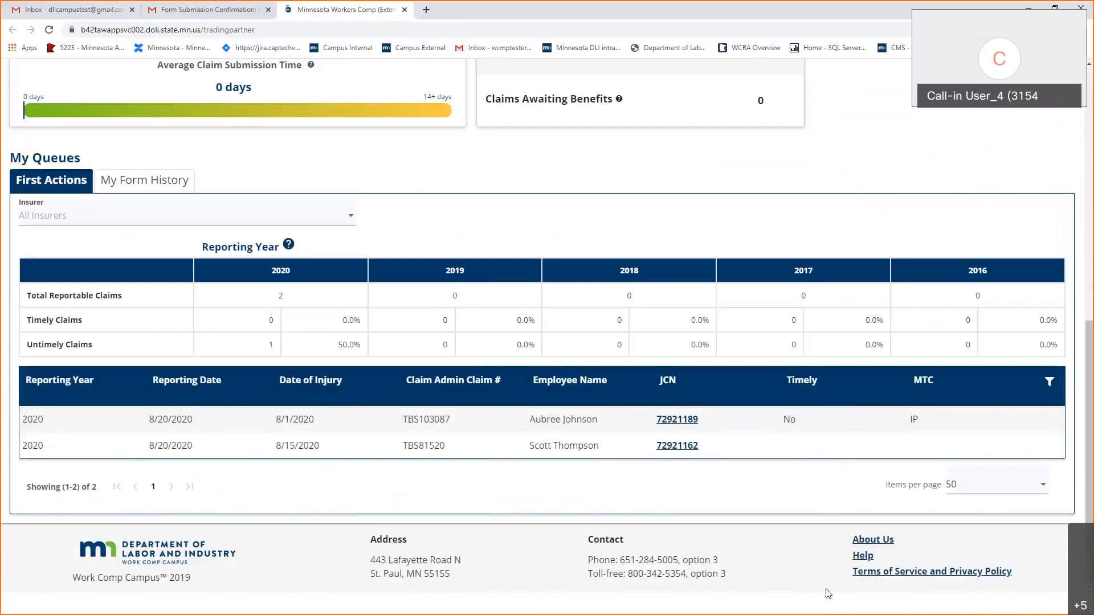
pyautogui.click(140, 179)
pyautogui.moveTo(138, 284)
pyautogui.mouseDown()
pyautogui.moveTo(160, 287)
pyautogui.moveTo(136, 283)
pyautogui.mouseUp()
pyautogui.scroll(6, 712, 416)
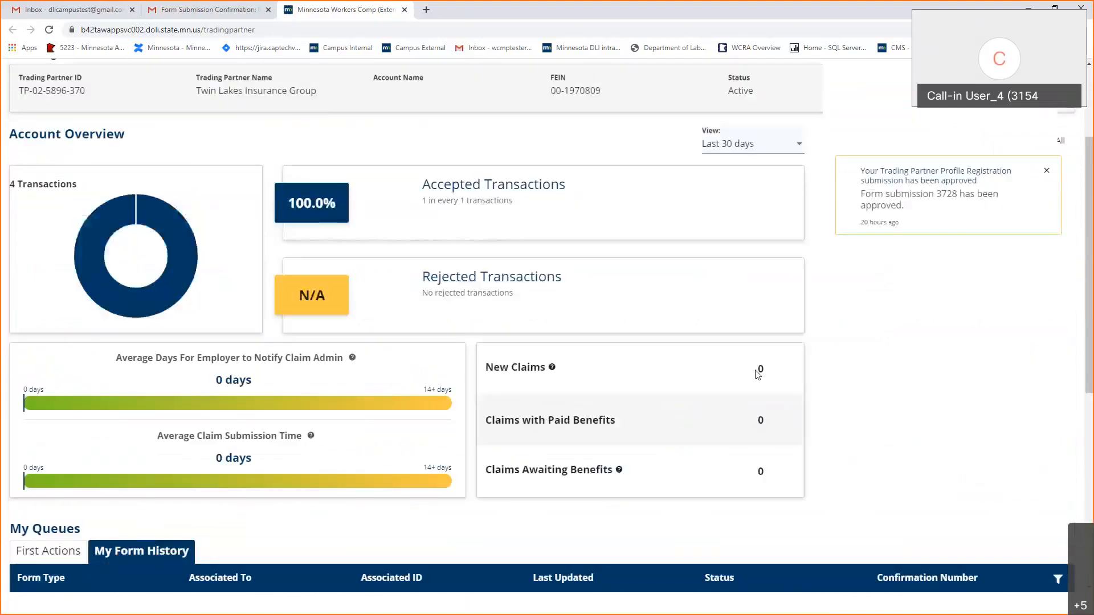
pyautogui.scroll(3, 757, 371)
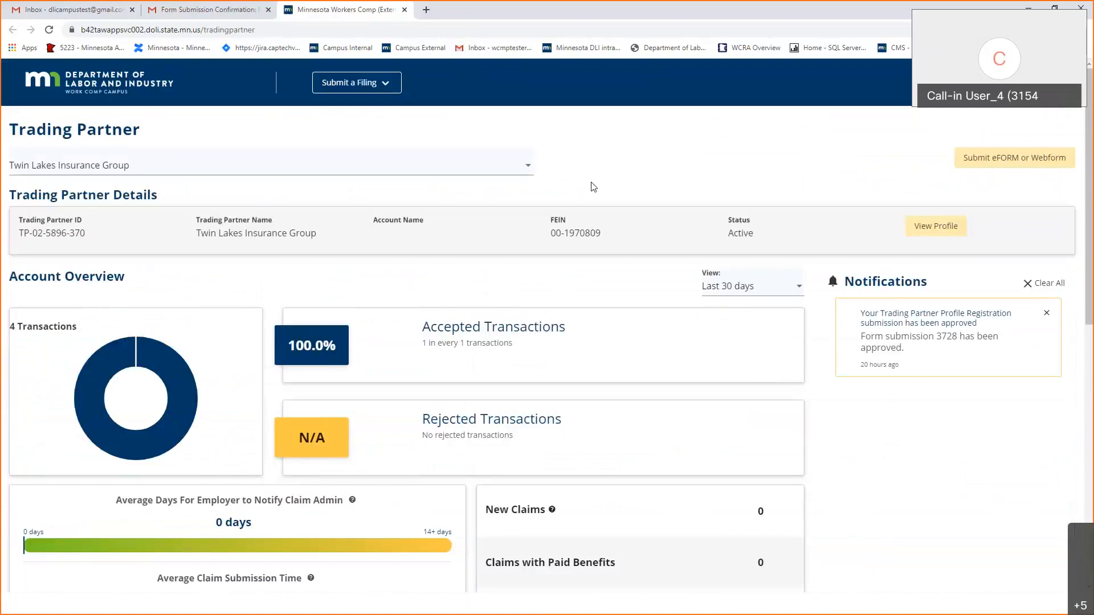
pyautogui.click(972, 158)
# Start a blank PPD Follow Up Webform against the second claim listed under My Claims.
pyautogui.click(272, 325)
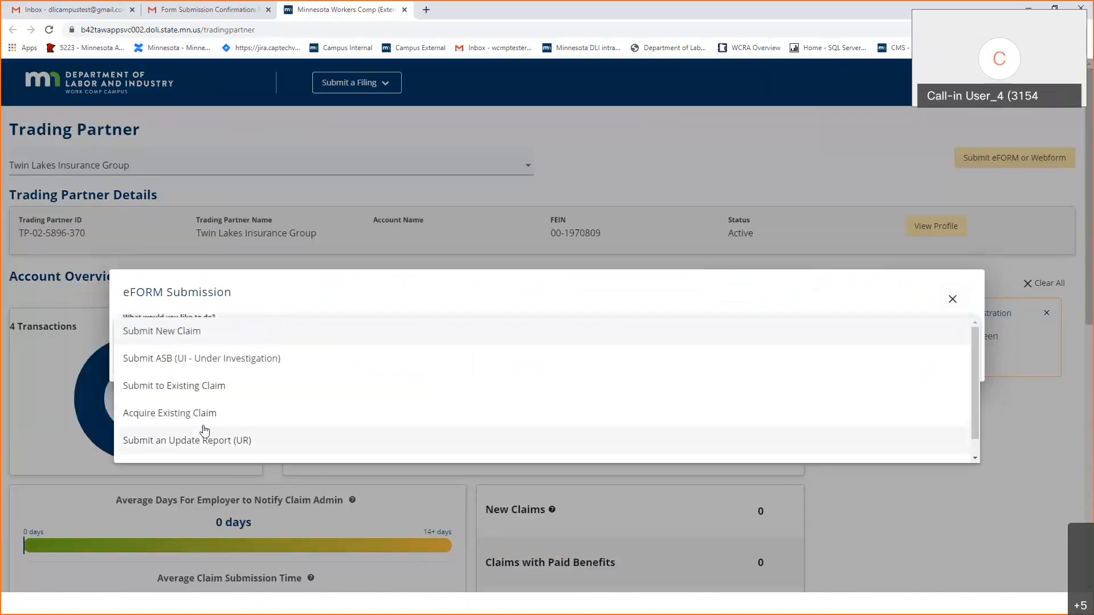
pyautogui.click(200, 392)
pyautogui.click(239, 357)
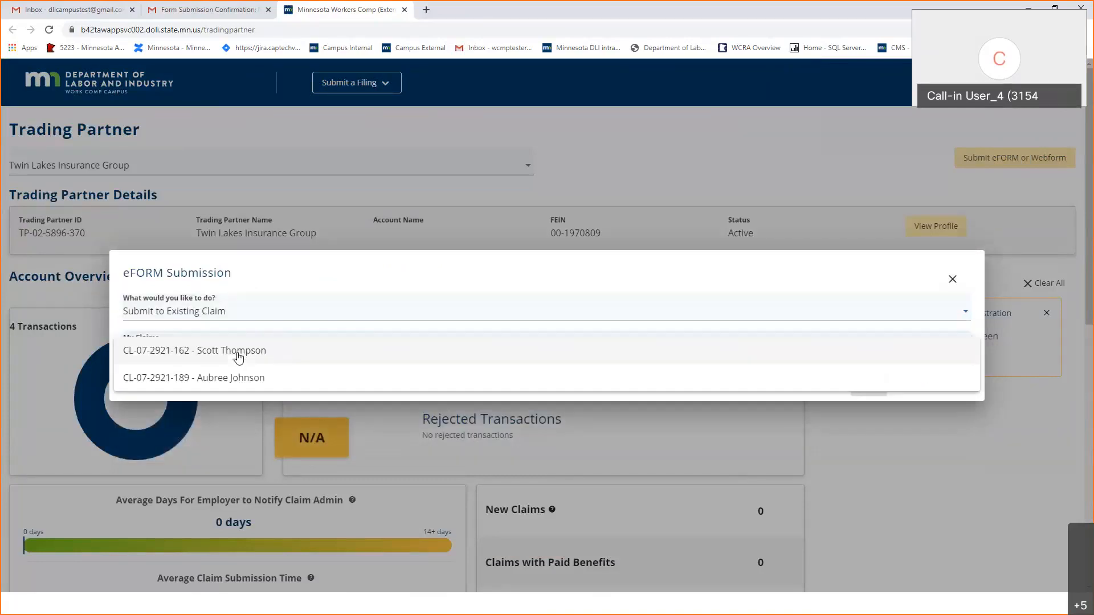
pyautogui.click(258, 381)
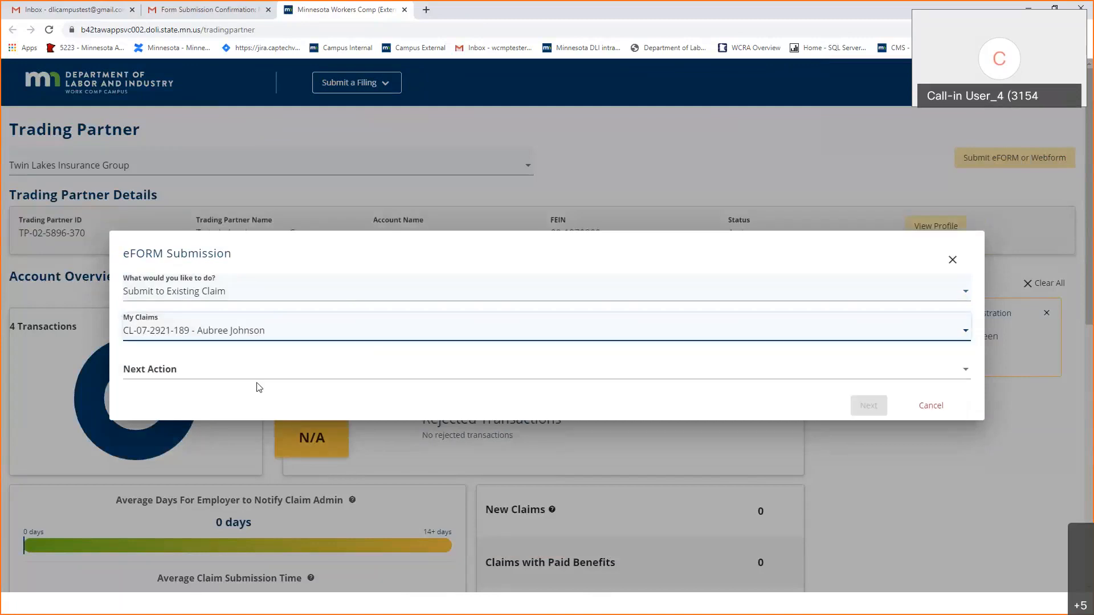
pyautogui.click(266, 376)
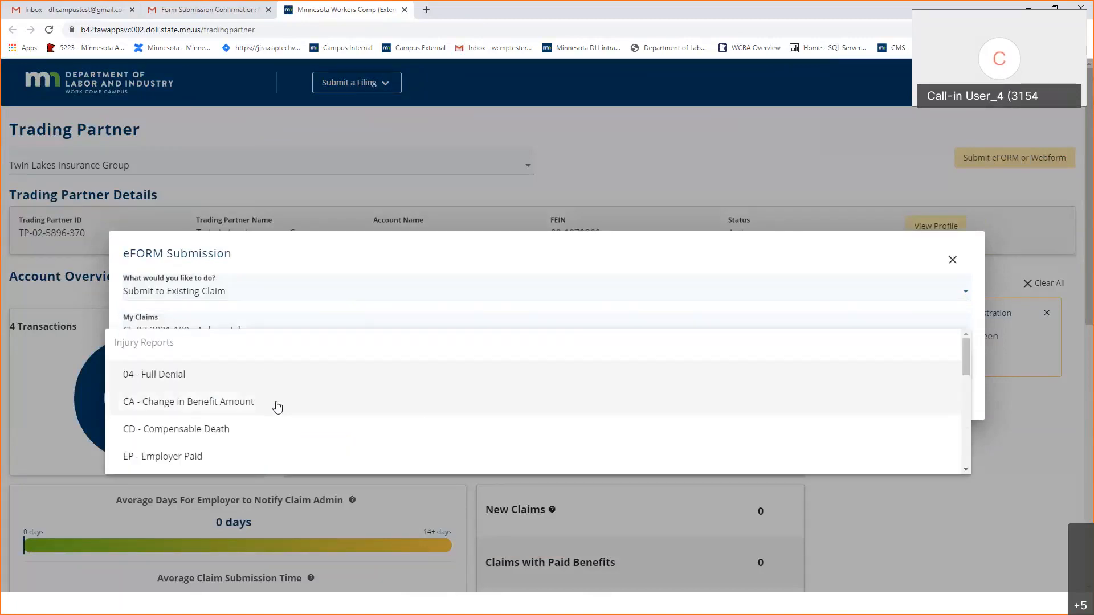
pyautogui.scroll(-5, 278, 406)
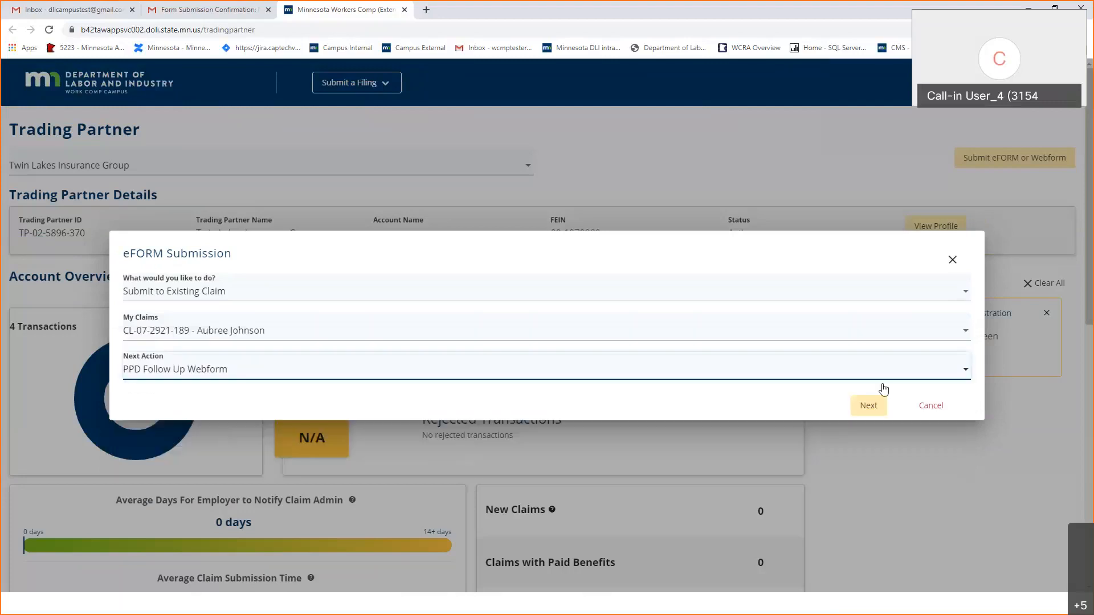
pyautogui.click(870, 408)
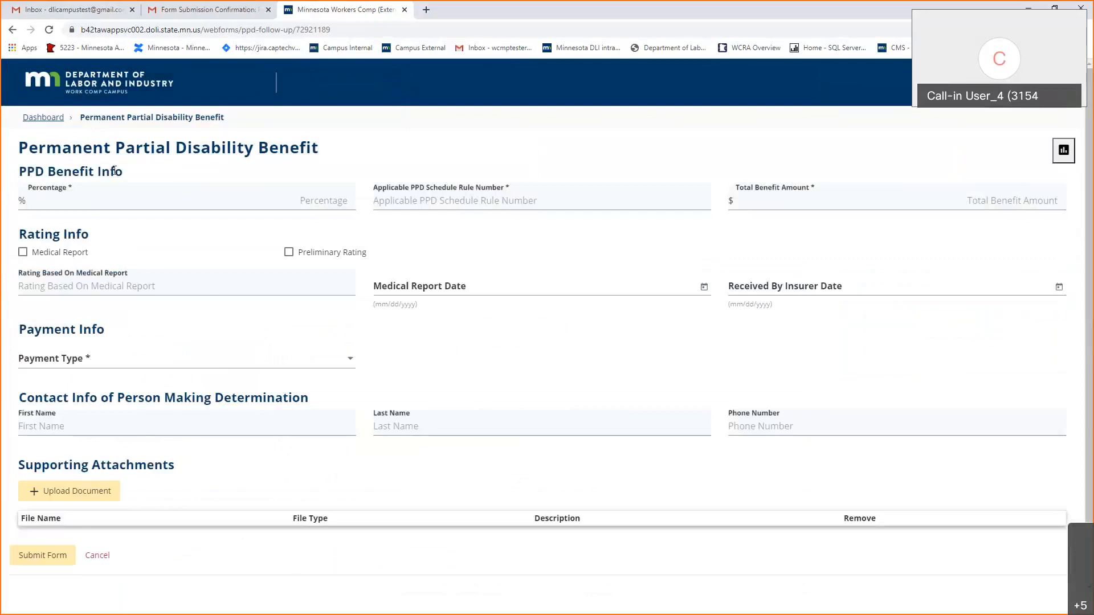
pyautogui.click(128, 197)
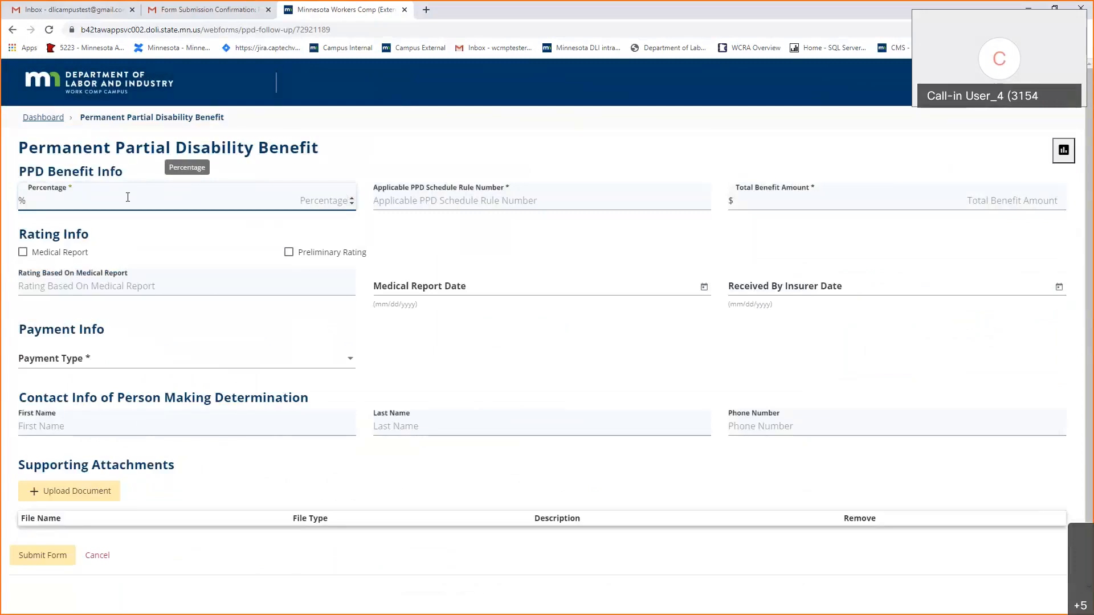
# Enter 5% disability under rule 5223.0410 with a total benefit amount of 1500.
pyautogui.write('5')
pyautogui.press('Tab')
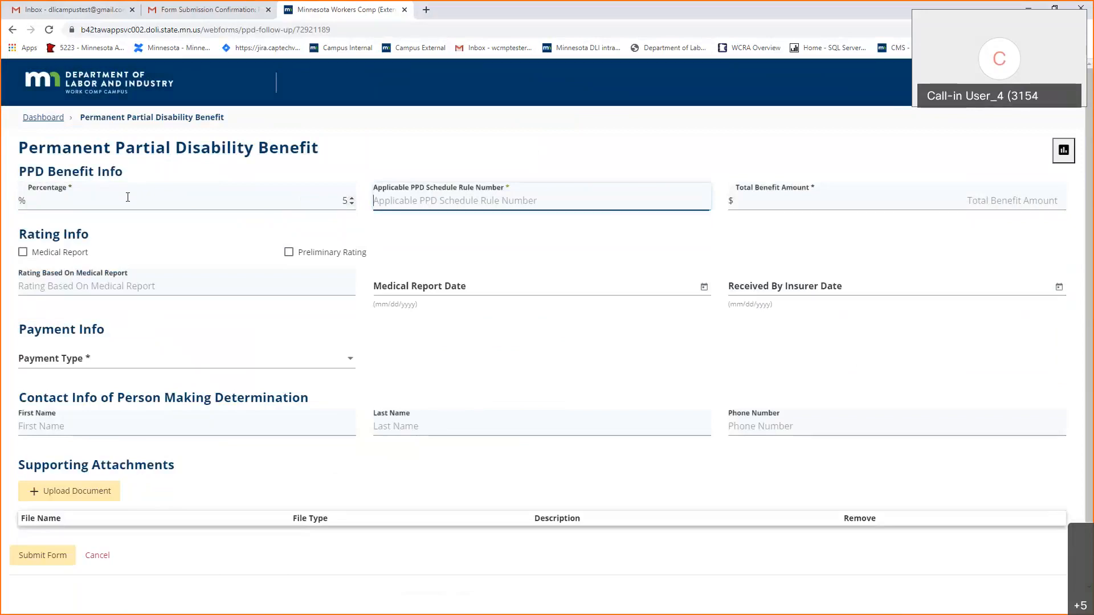
pyautogui.write('5')
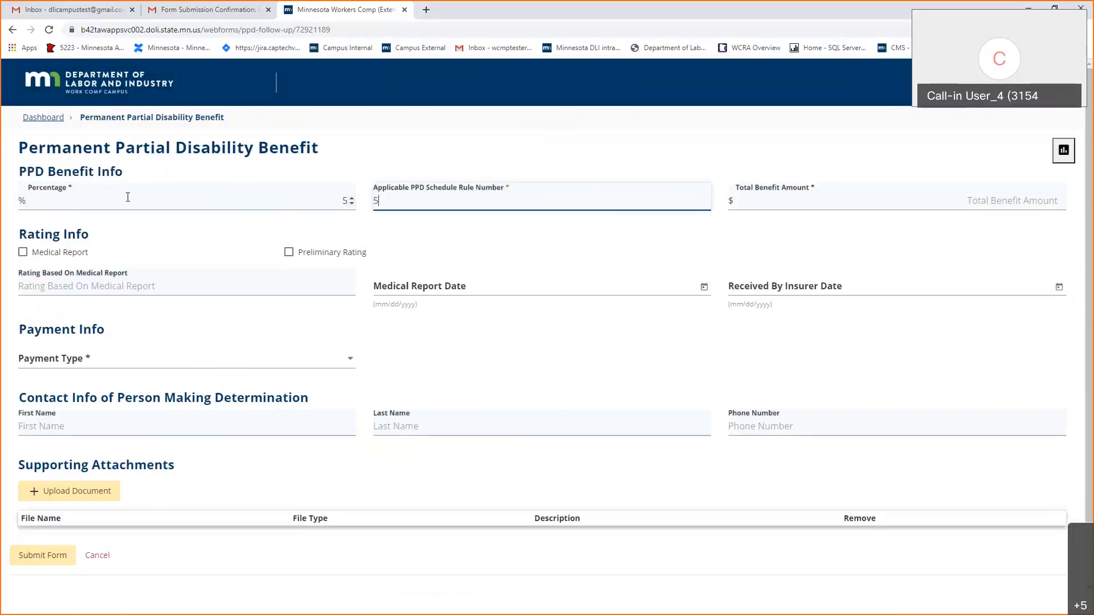
pyautogui.write('223.0410')
pyautogui.click(852, 206)
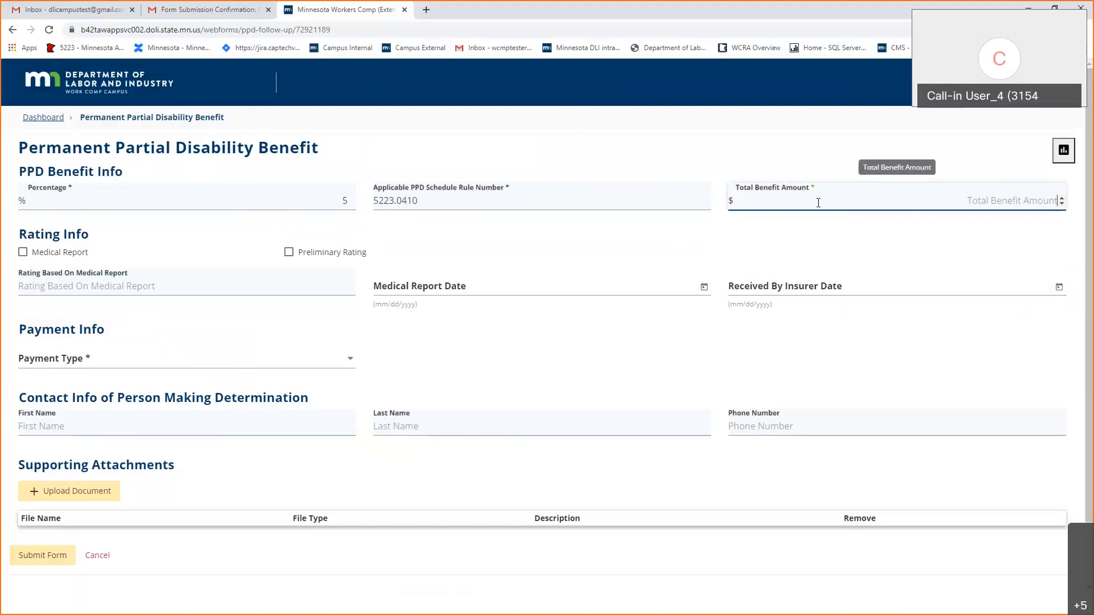
pyautogui.write('1500')
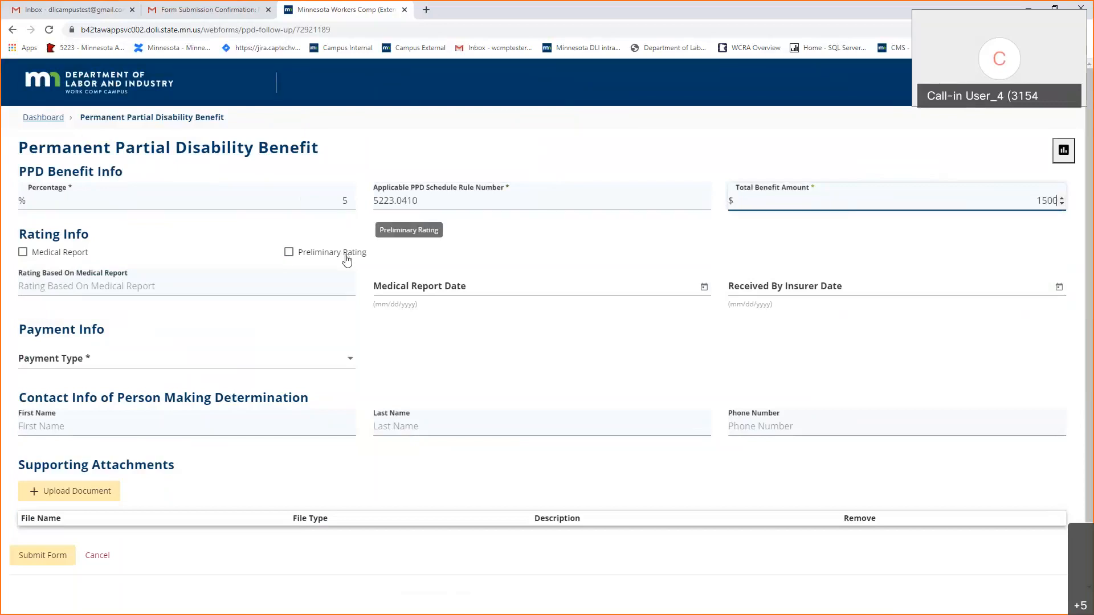
# Mark the rating as from a medical report, name the rating doctor, and date report and receipt 8/20/2020.
pyautogui.click(62, 256)
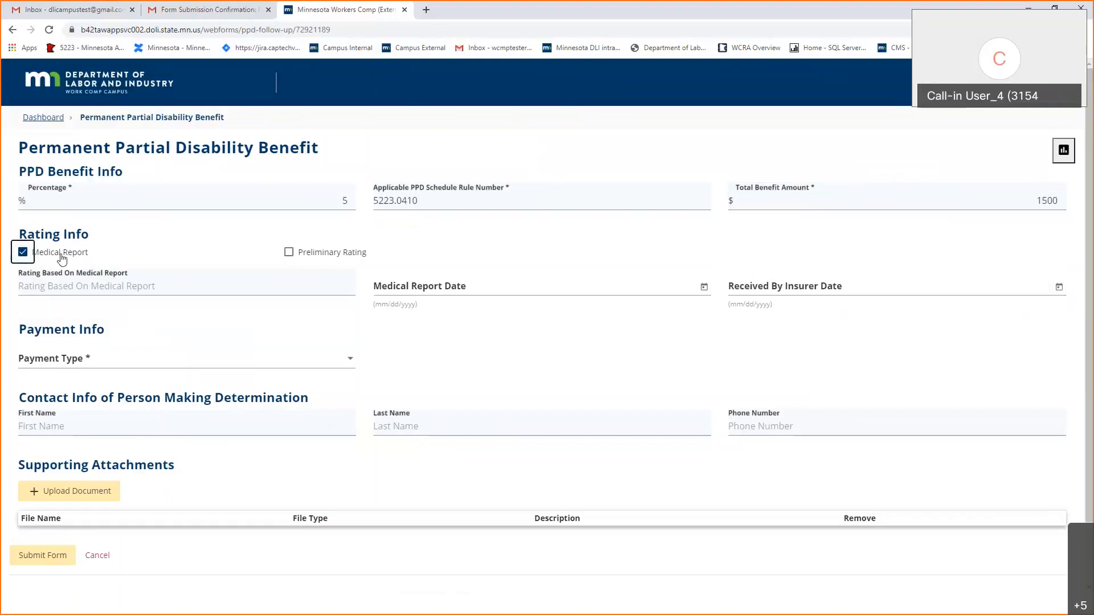
pyautogui.click(180, 281)
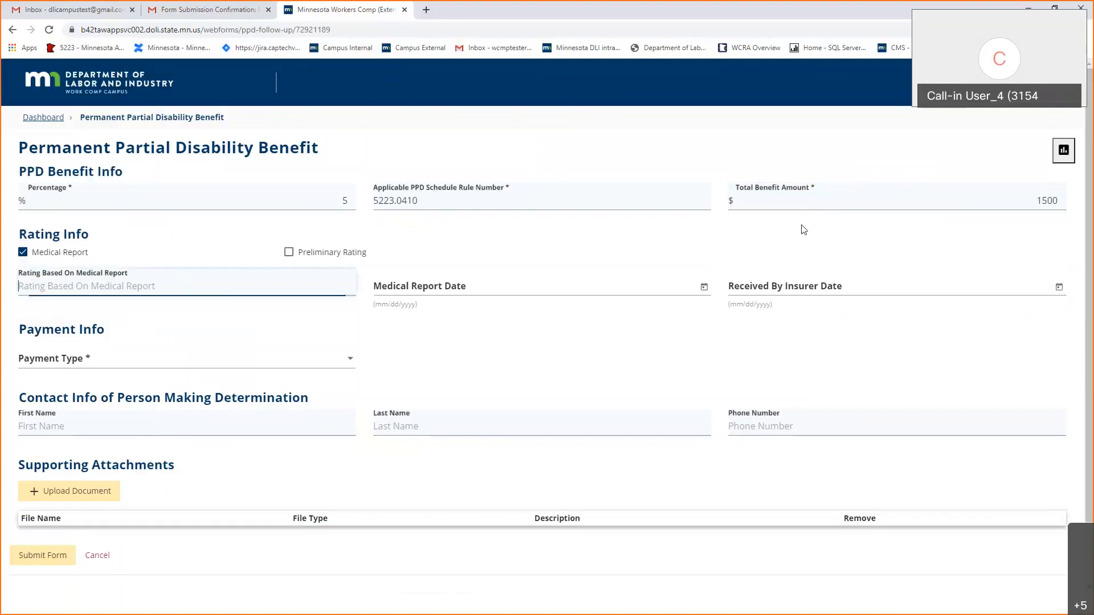
pyautogui.write('Dr. ')
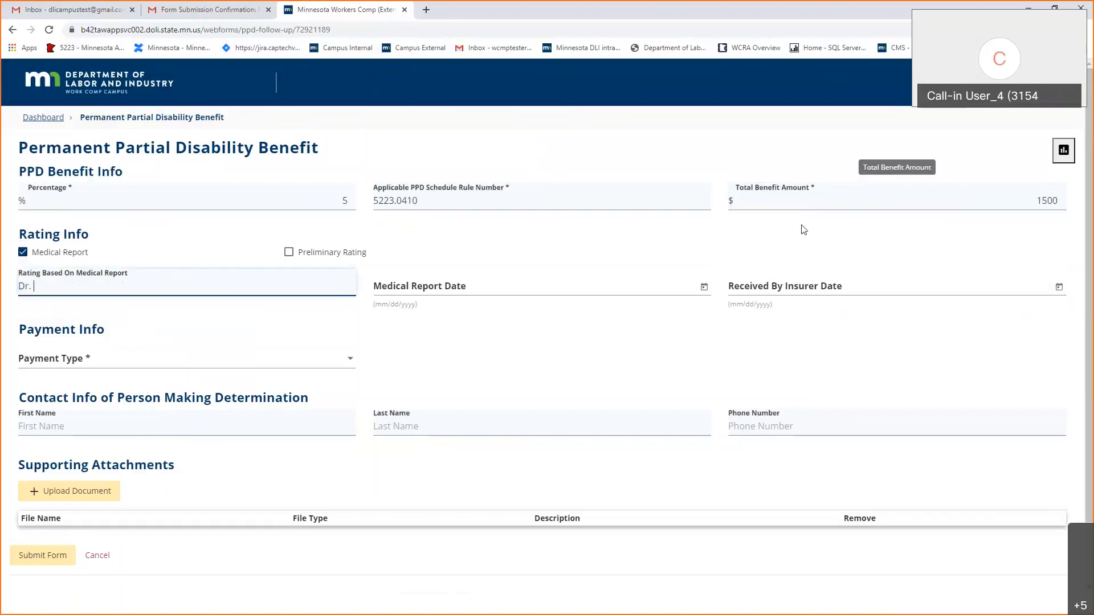
pyautogui.write('Morgan')
pyautogui.press('Tab')
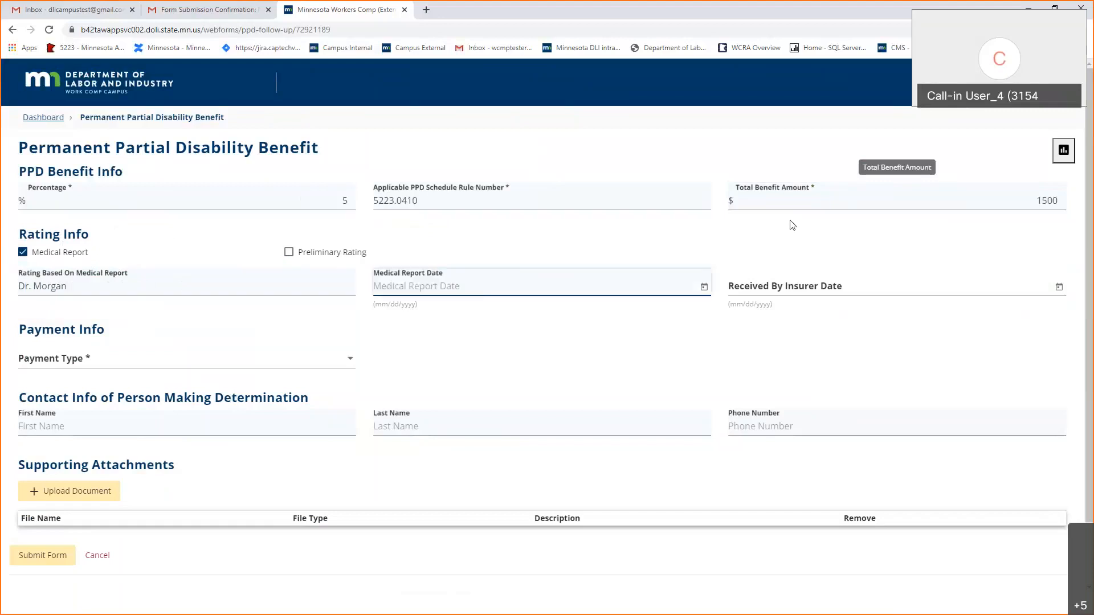
pyautogui.write('8/20/2020')
pyautogui.press('Tab')
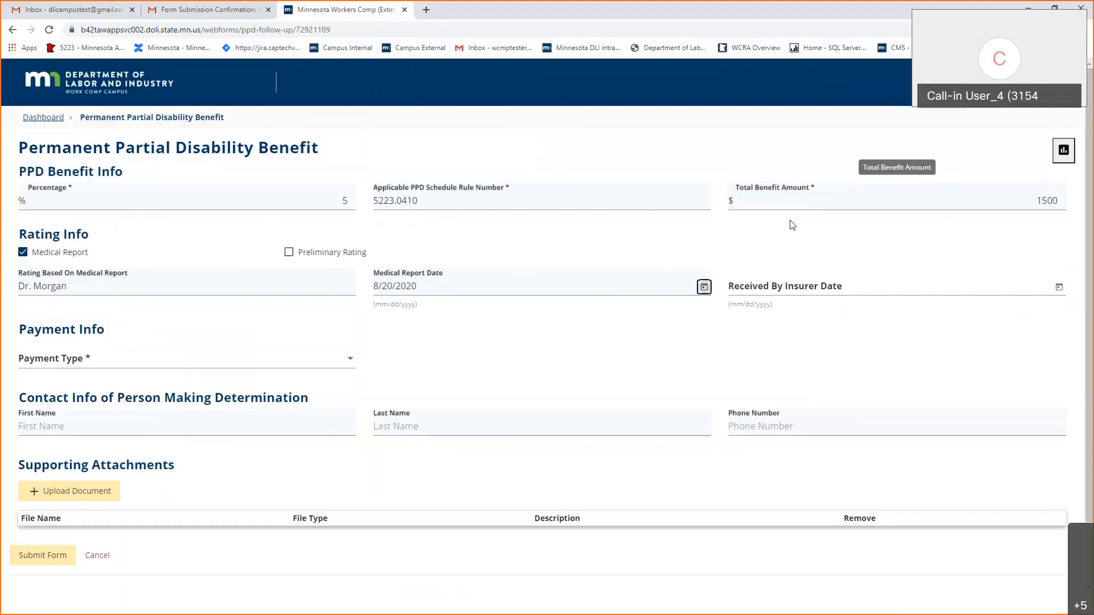
pyautogui.press('Tab')
pyautogui.write('8')
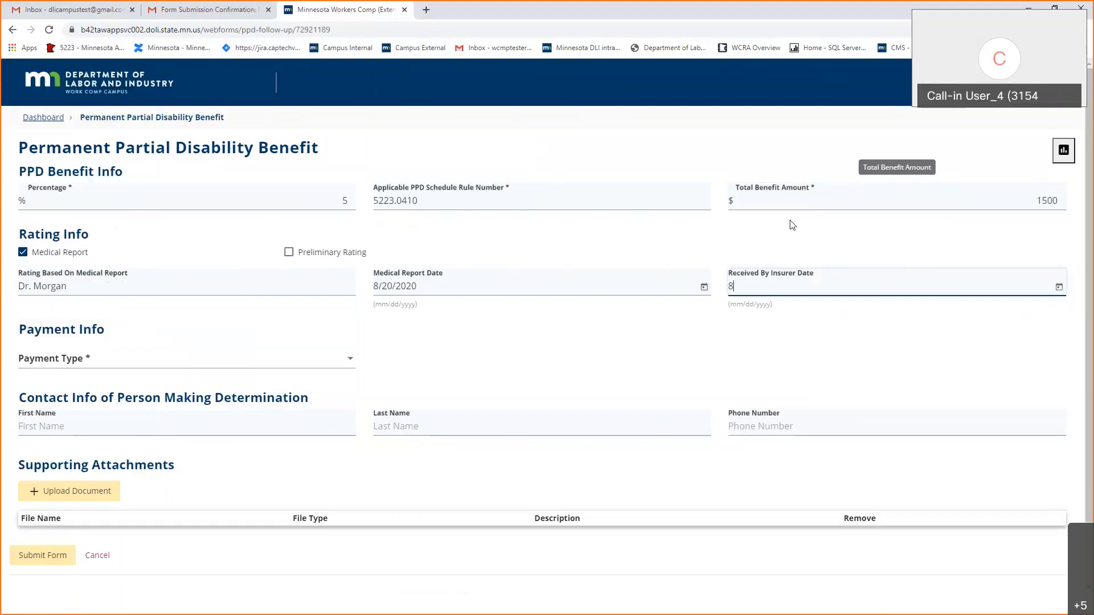
pyautogui.write('/20/2020')
pyautogui.click(341, 358)
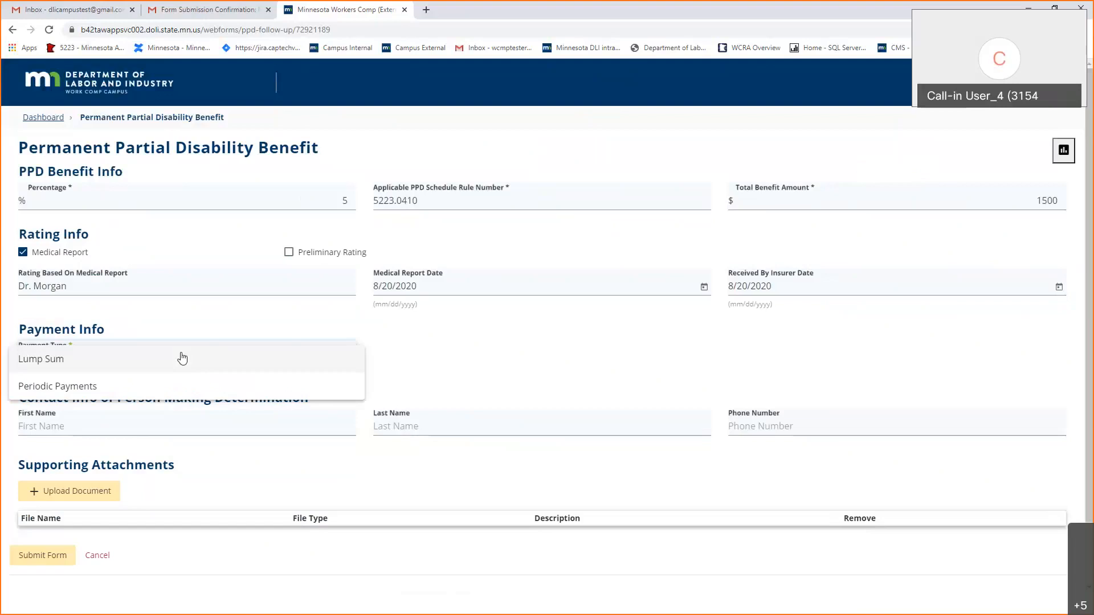
# Choose a Lump Sum payment dated 8/20/2020, employee approval 8/20/2020, amount 1500.
pyautogui.click(182, 358)
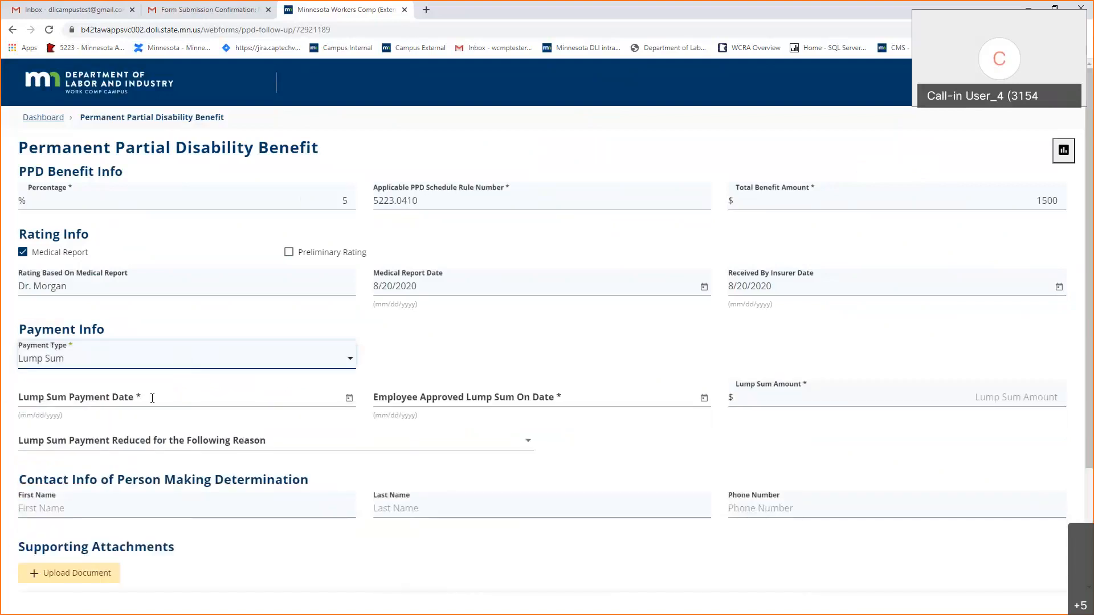
pyautogui.click(155, 396)
pyautogui.write('8/20')
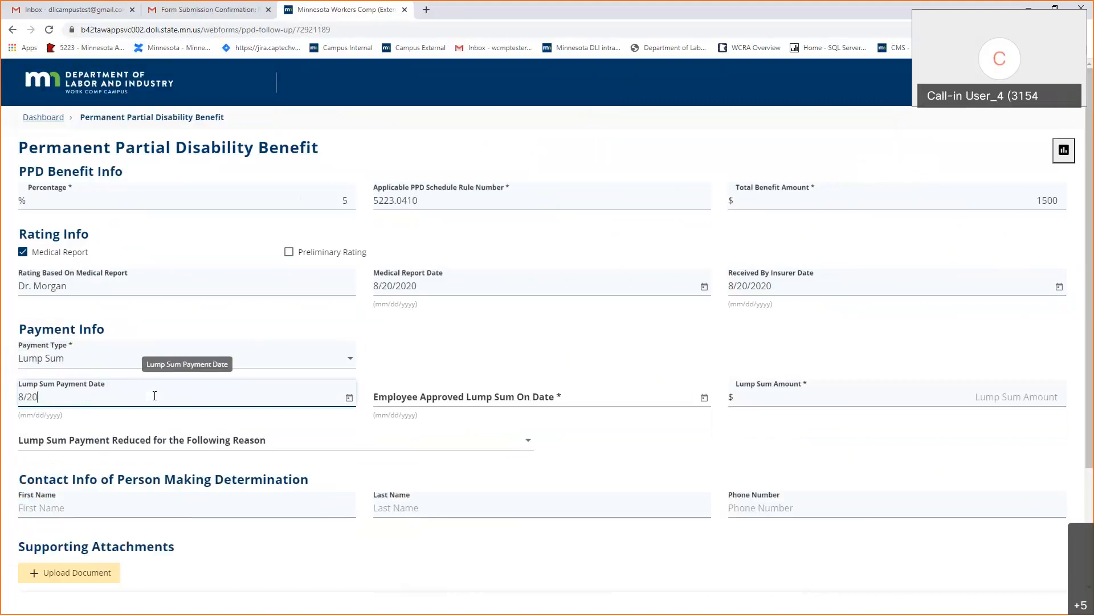
pyautogui.write('/2020')
pyautogui.click(466, 396)
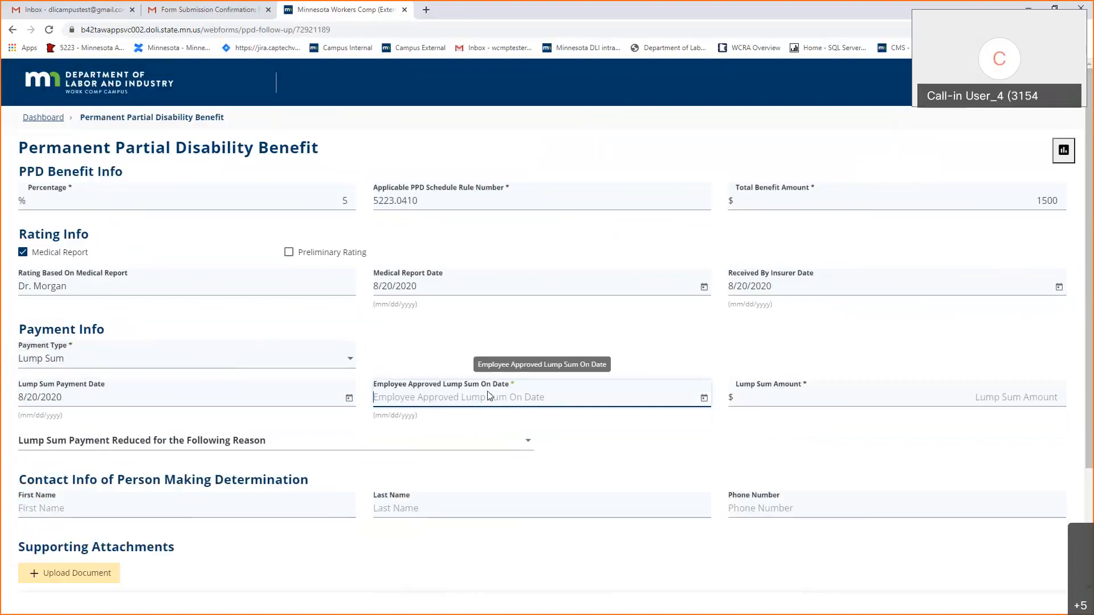
pyautogui.write('8/20/')
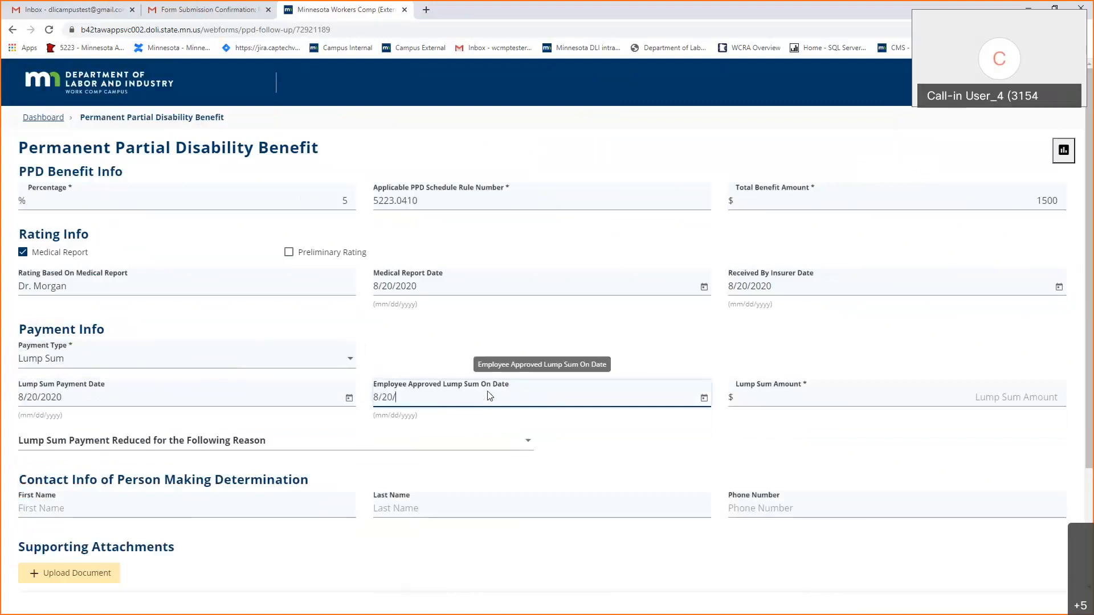
pyautogui.write('2020')
pyautogui.click(787, 399)
pyautogui.write('1500')
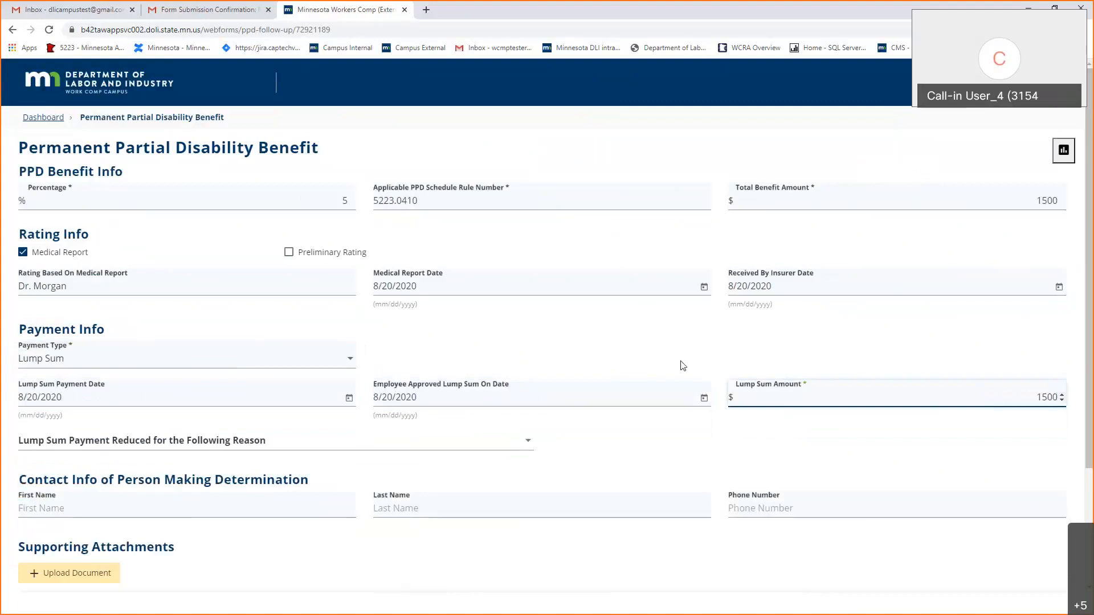
# Set the lump sum reduction reason to '20% of payment is being withheld for attorney fees'.
pyautogui.scroll(-3, 439, 302)
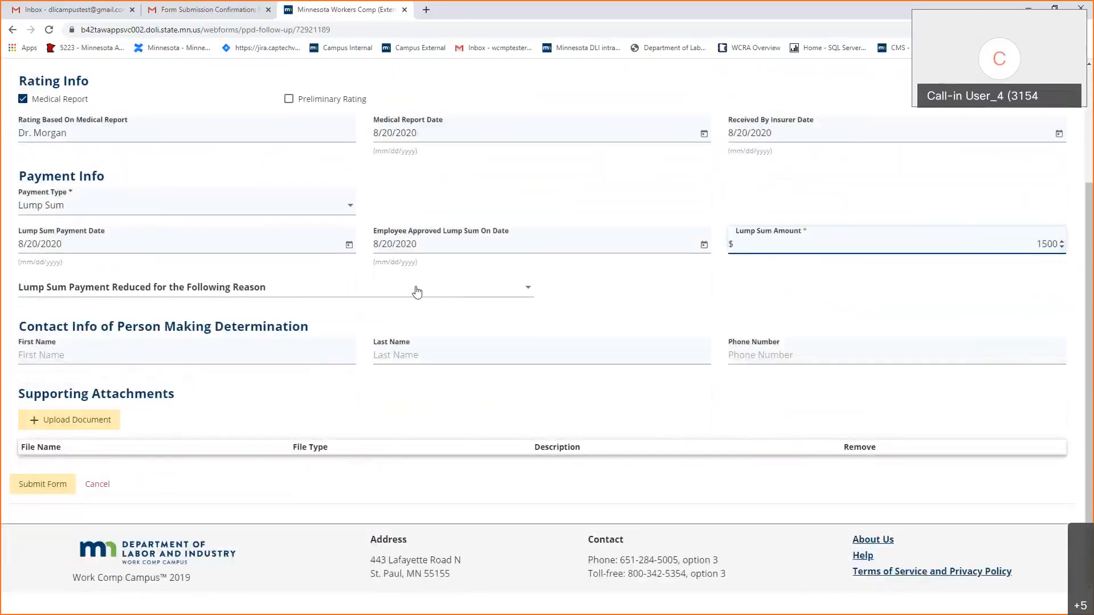
pyautogui.scroll(2, 454, 298)
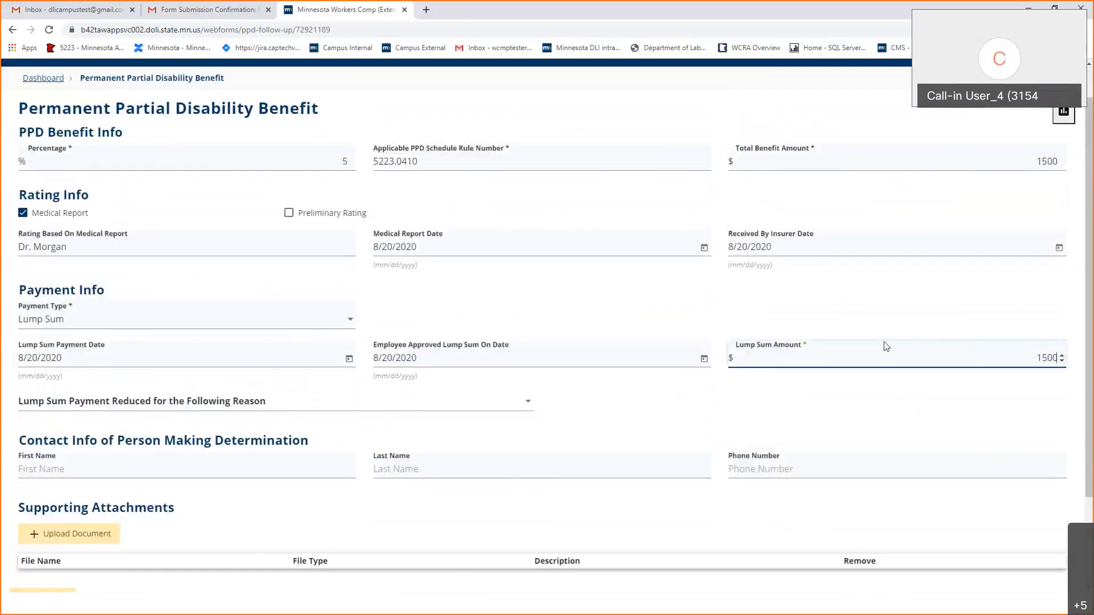
pyautogui.click(83, 405)
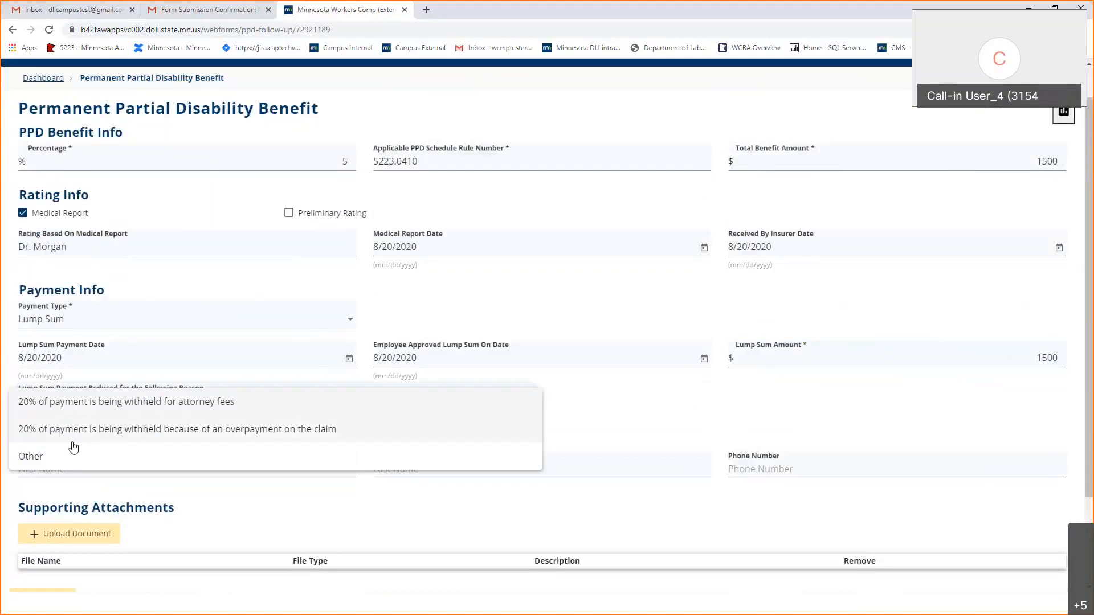
pyautogui.click(91, 462)
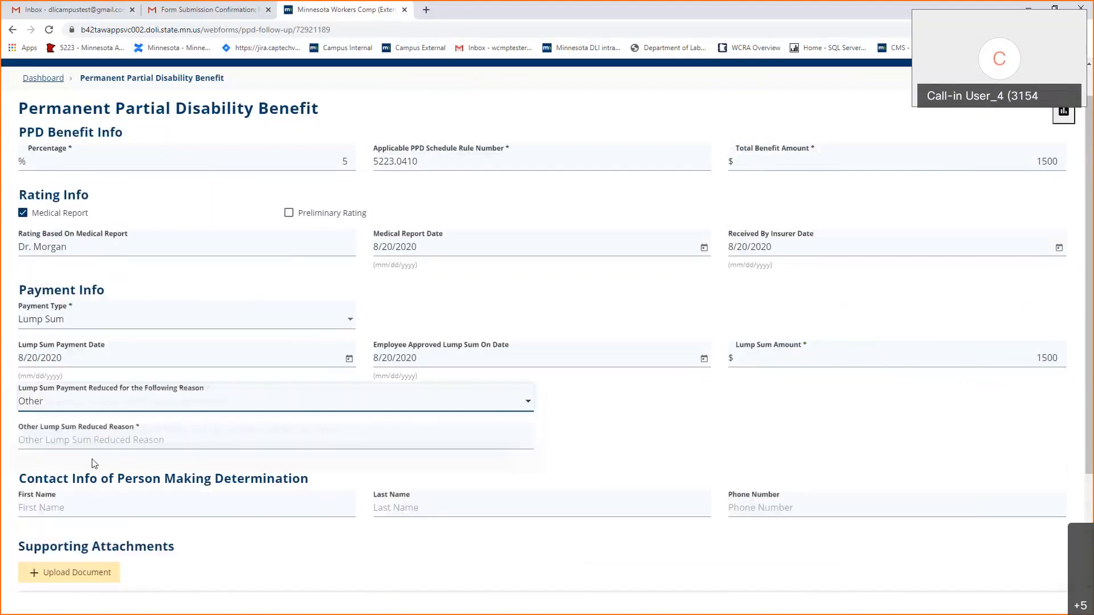
pyautogui.click(114, 450)
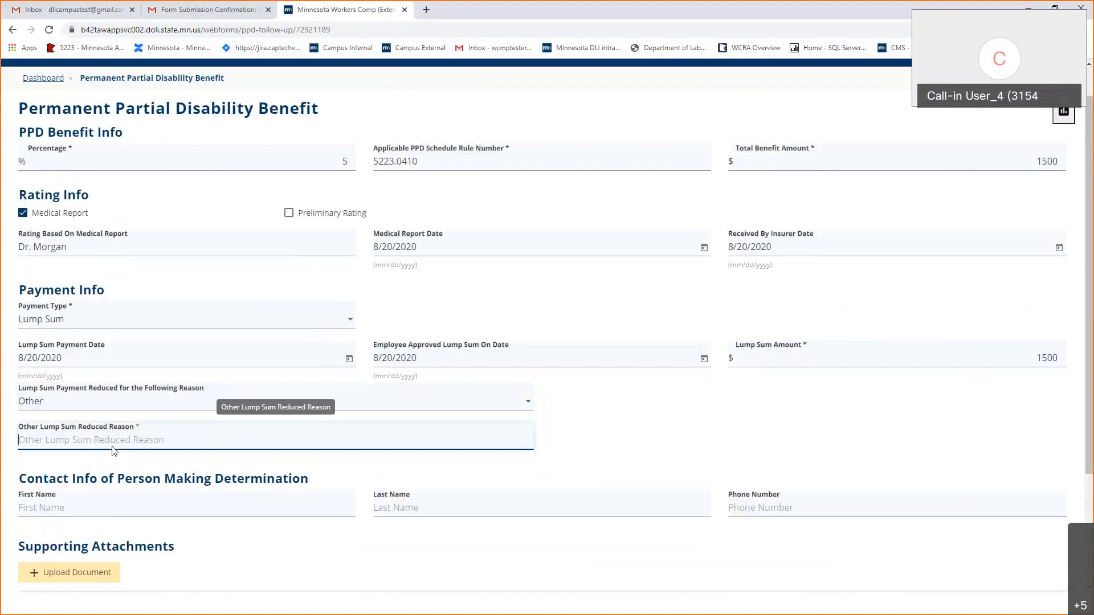
pyautogui.click(113, 403)
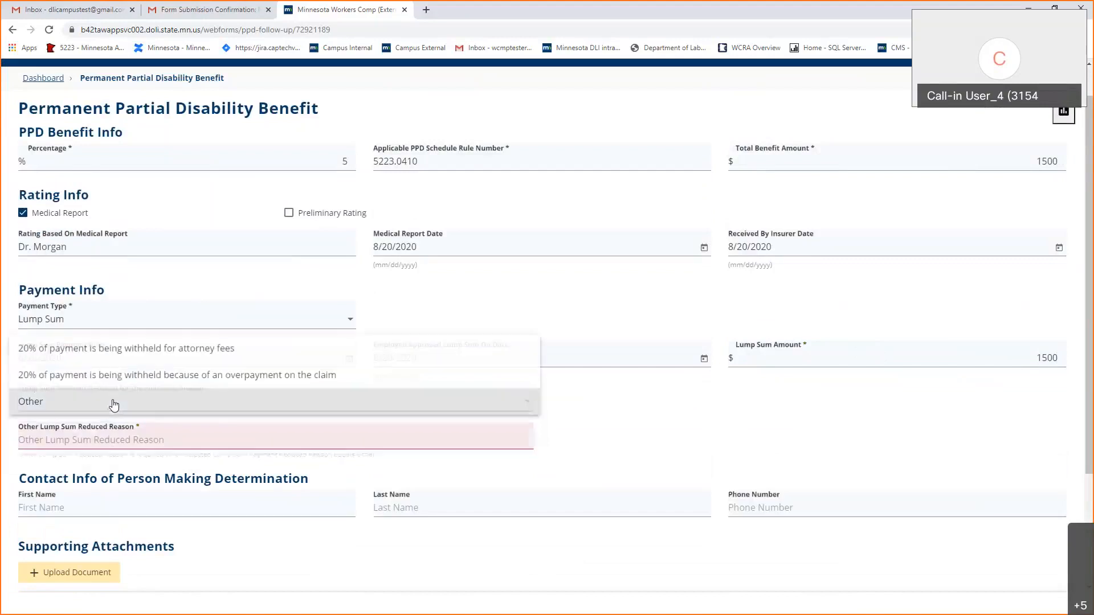
pyautogui.click(113, 402)
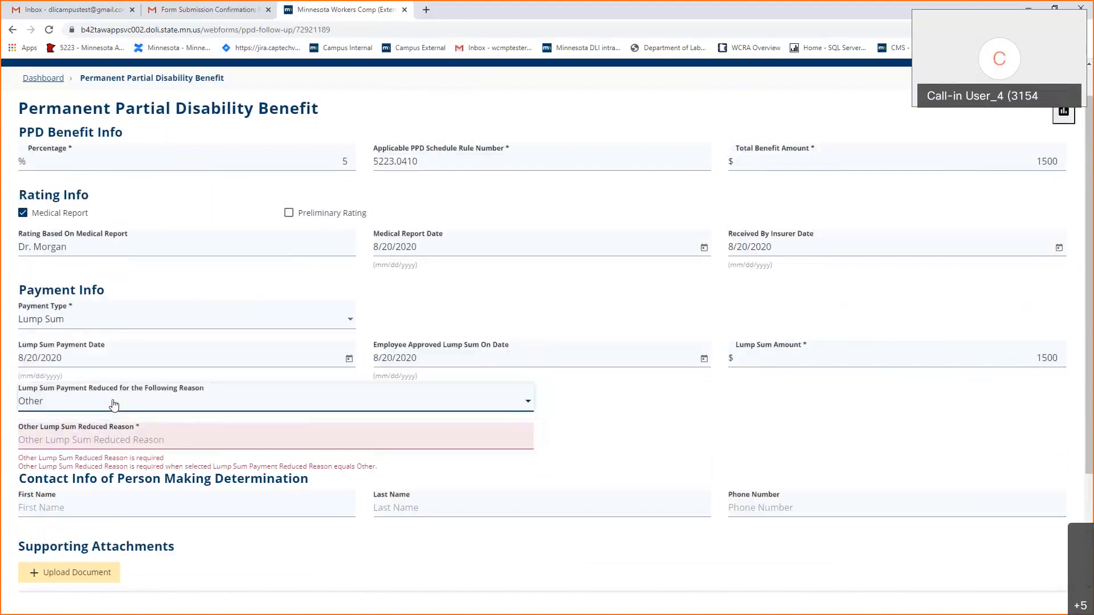
pyautogui.click(113, 403)
pyautogui.click(129, 350)
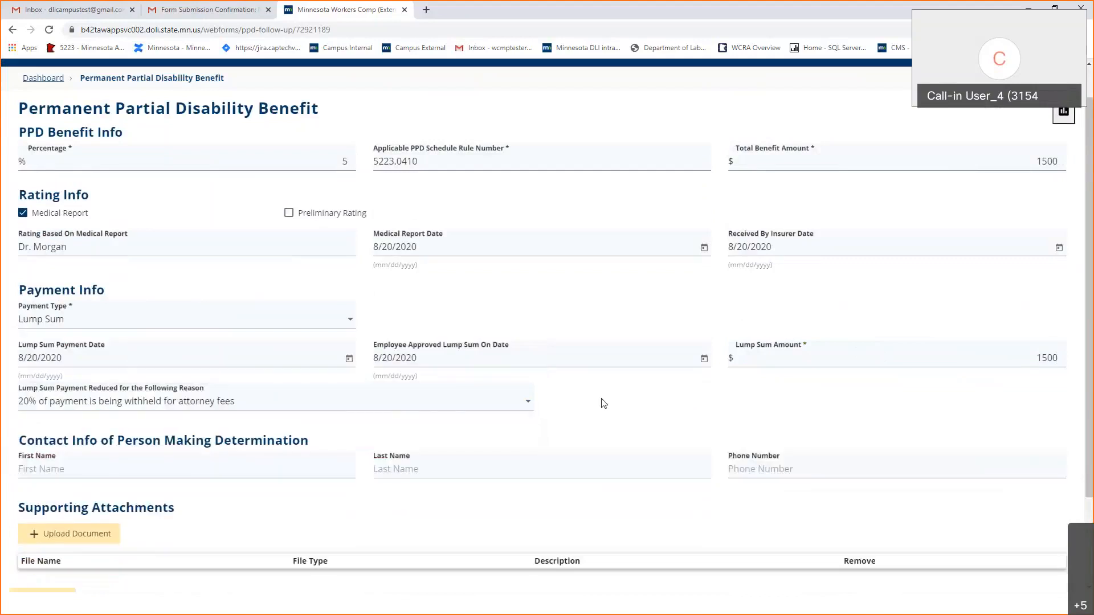
pyautogui.scroll(1, 602, 398)
pyautogui.scroll(-3, 603, 399)
# Enter the determiner's first name, last name and phone number, then submit the PPD form.
pyautogui.click(176, 356)
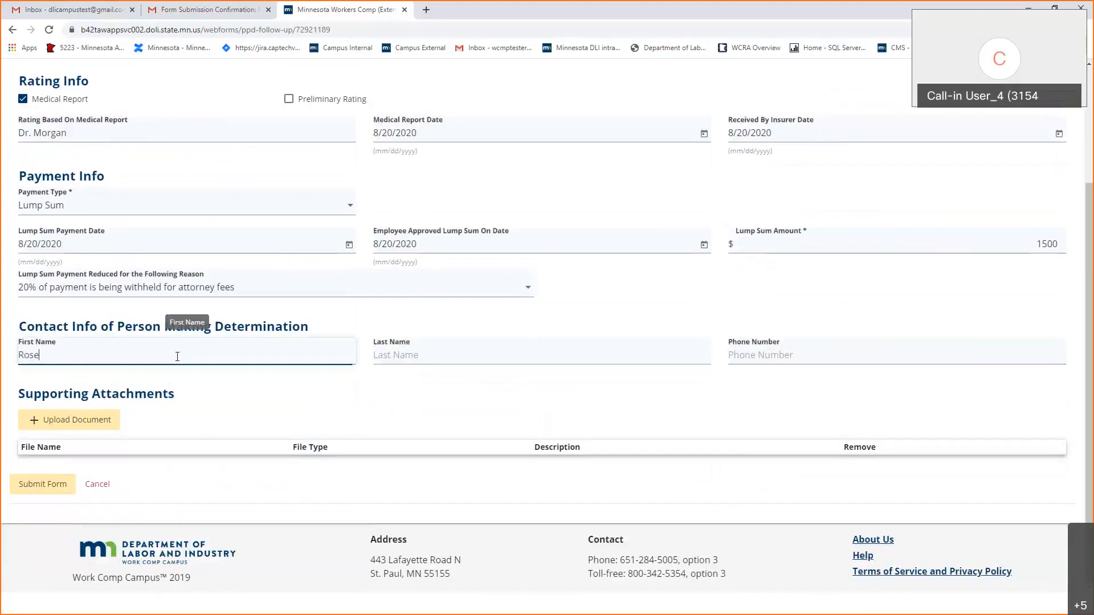
pyautogui.press('Tab')
pyautogui.press('Tab')
pyautogui.write('5555555555')
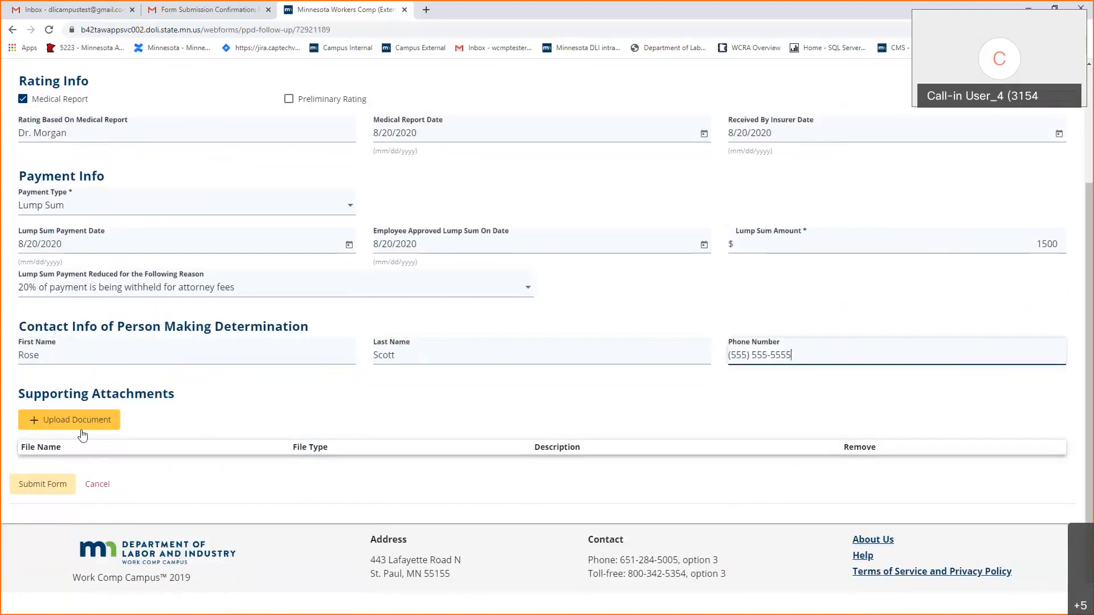
pyautogui.click(43, 484)
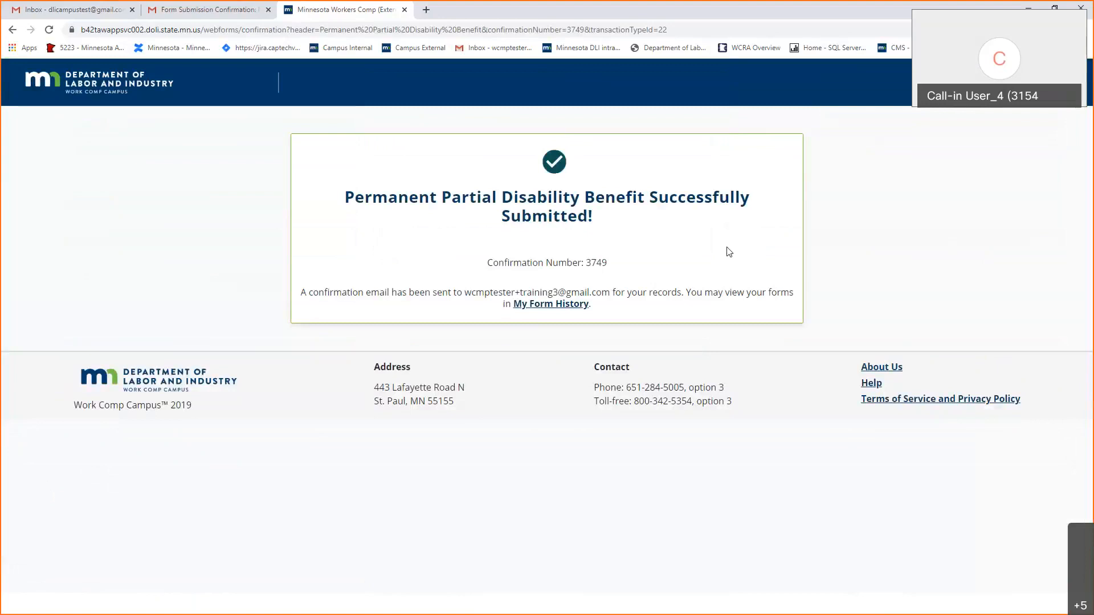
# Go back to the dashboard's form history and open the claim for the 8/1/2020 injury.
pyautogui.click(552, 305)
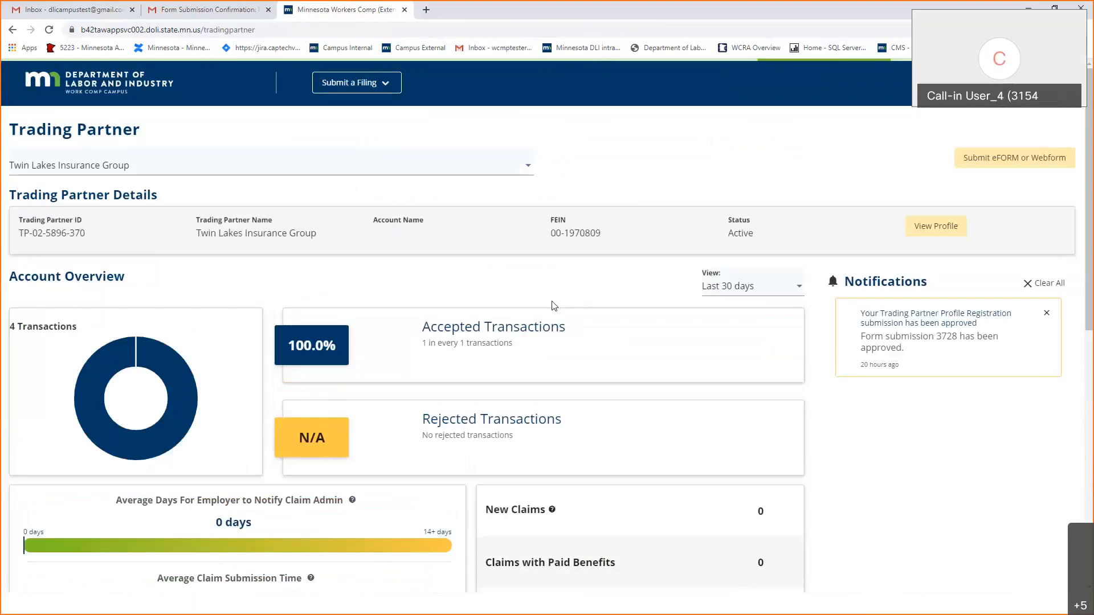
pyautogui.scroll(-9, 552, 305)
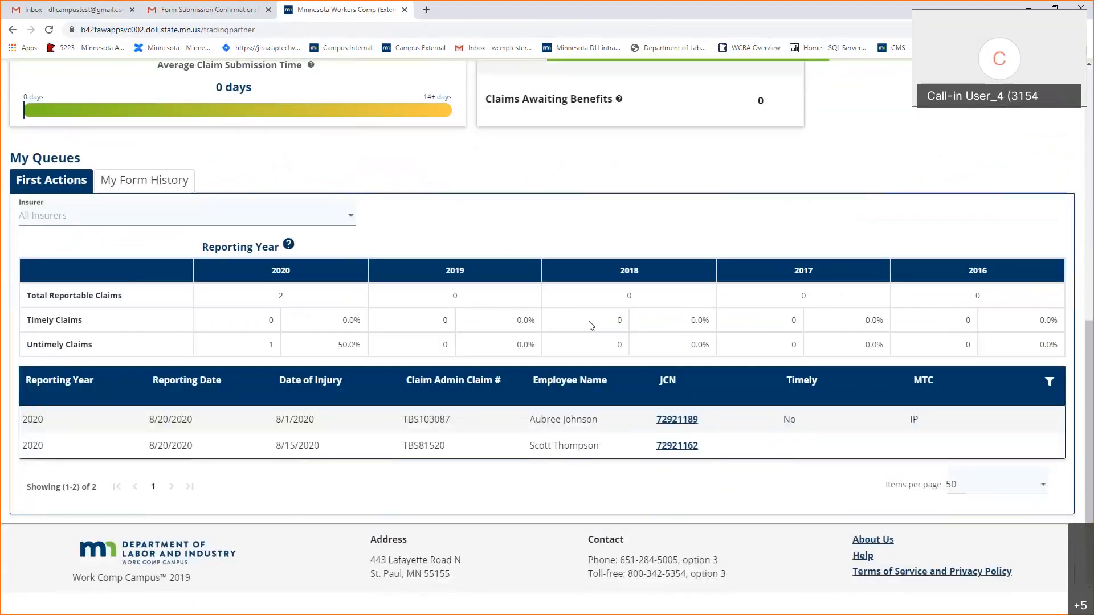
pyautogui.click(680, 422)
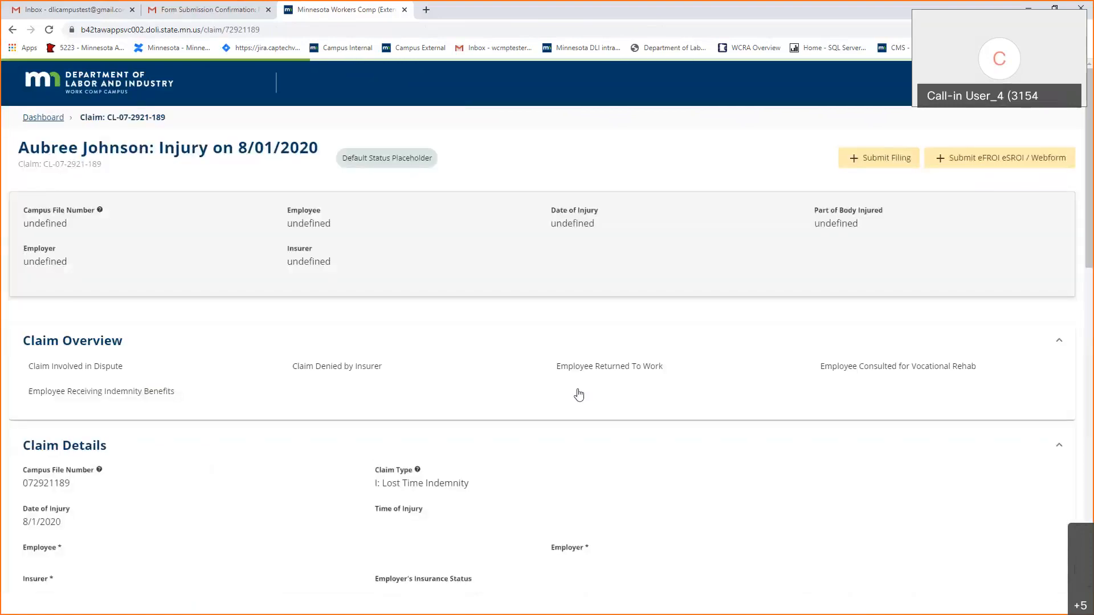
# View the new PPD Report from the claim's Documents list, then return to the Trading Partner dashboard.
pyautogui.scroll(-7, 549, 389)
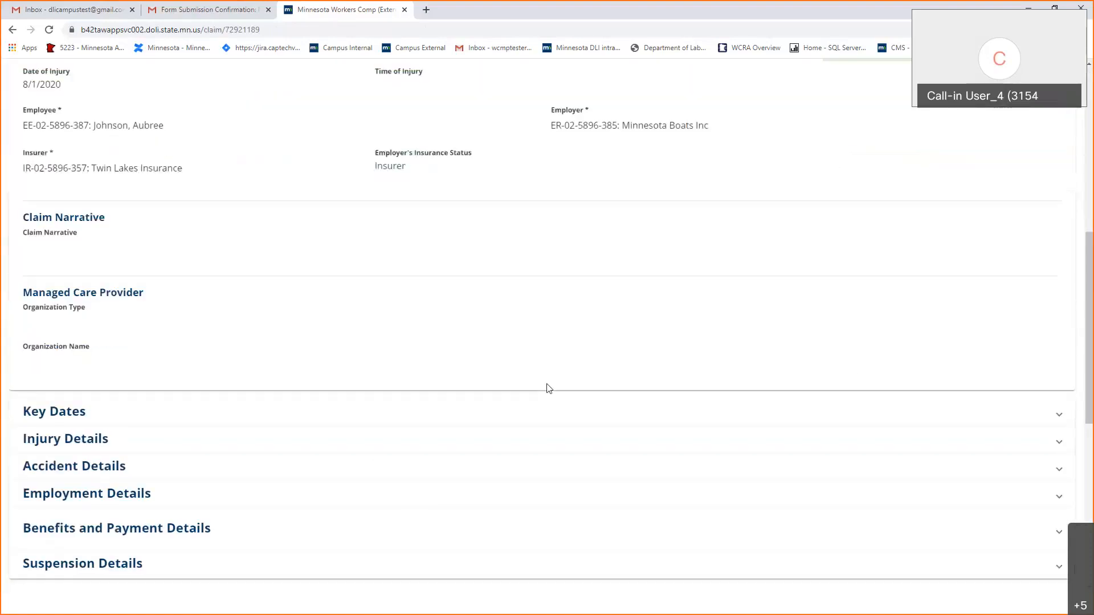
pyautogui.scroll(-7, 549, 389)
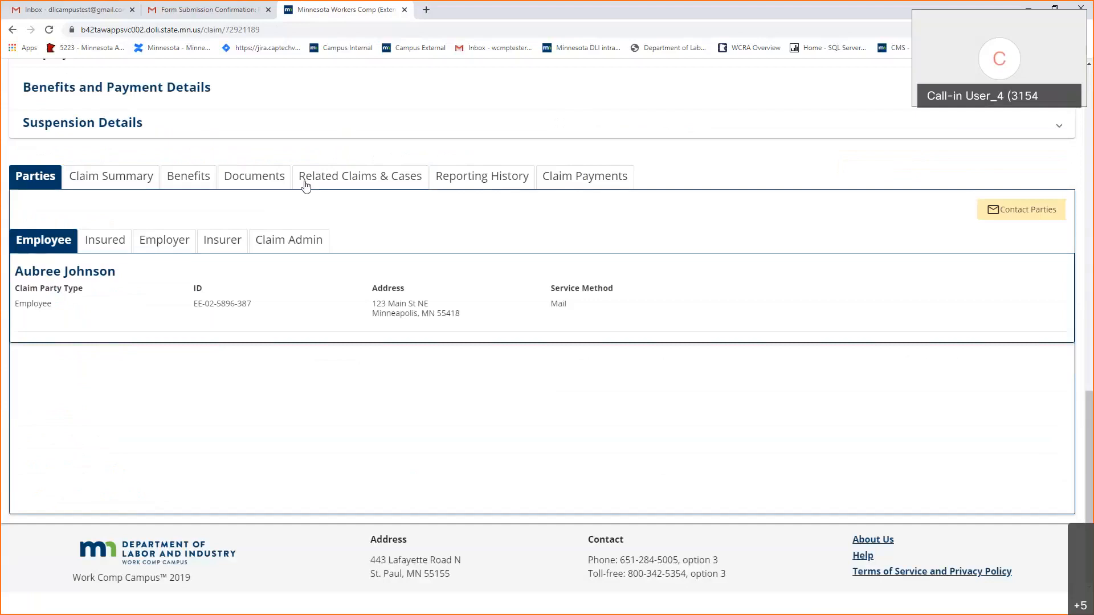
pyautogui.click(234, 183)
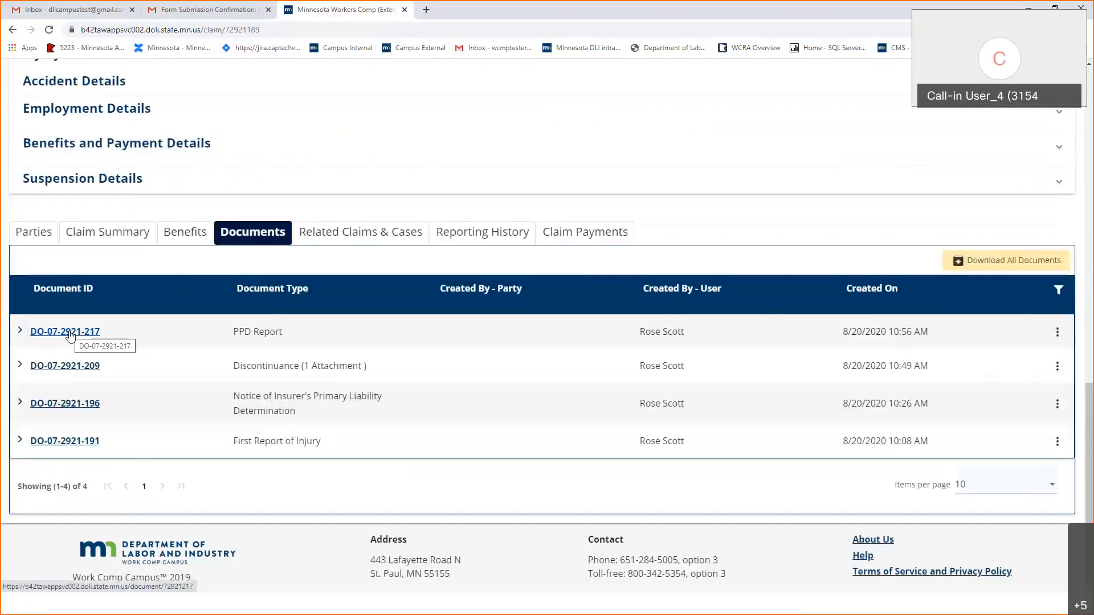
pyautogui.click(70, 336)
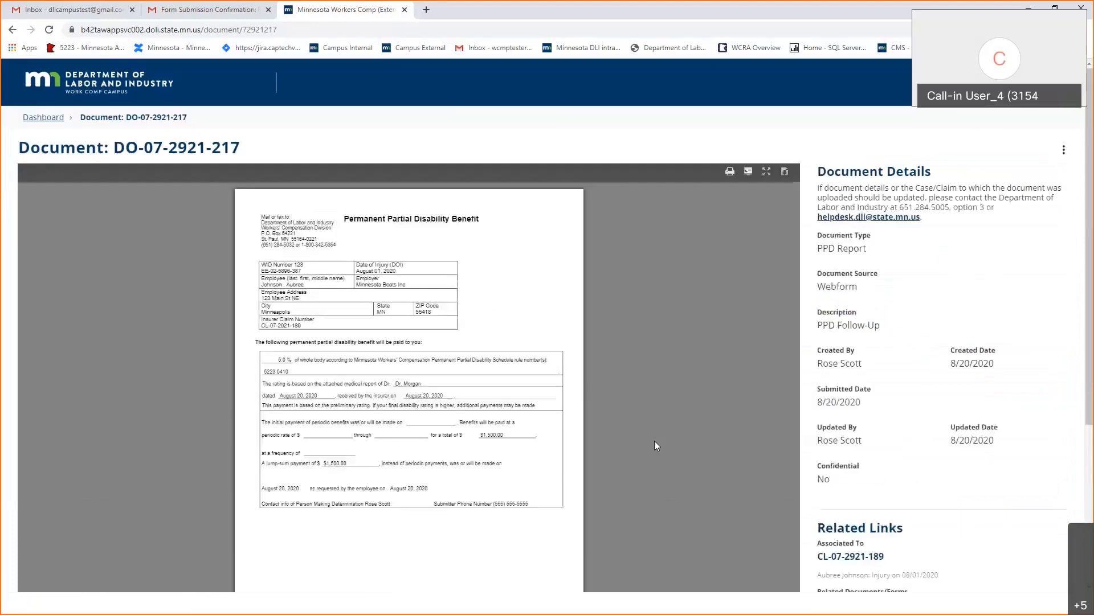
pyautogui.scroll(-1, 654, 446)
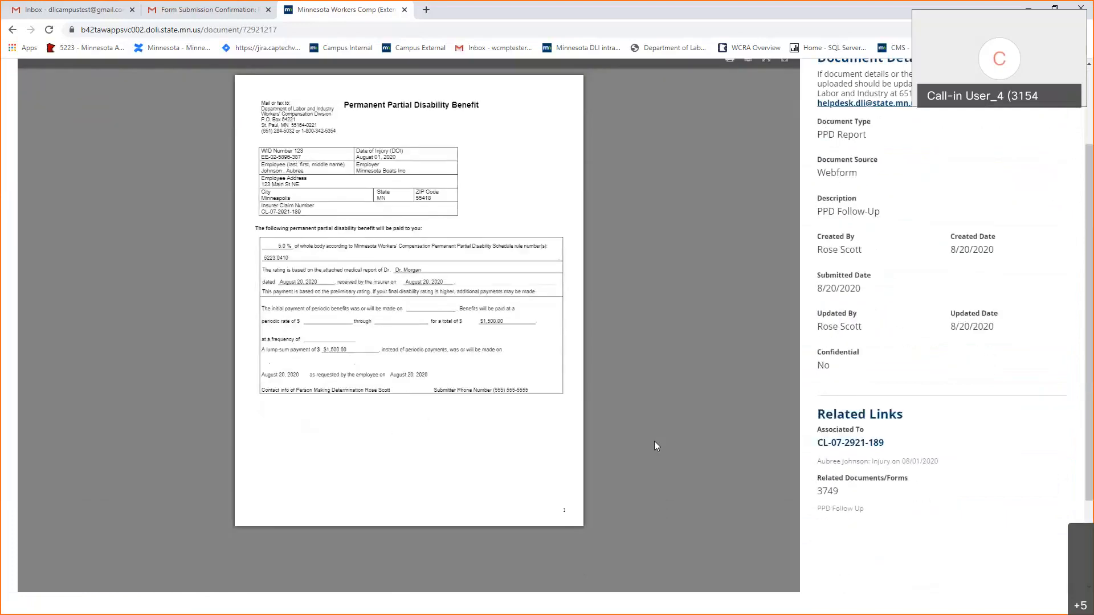
pyautogui.scroll(-2, 655, 446)
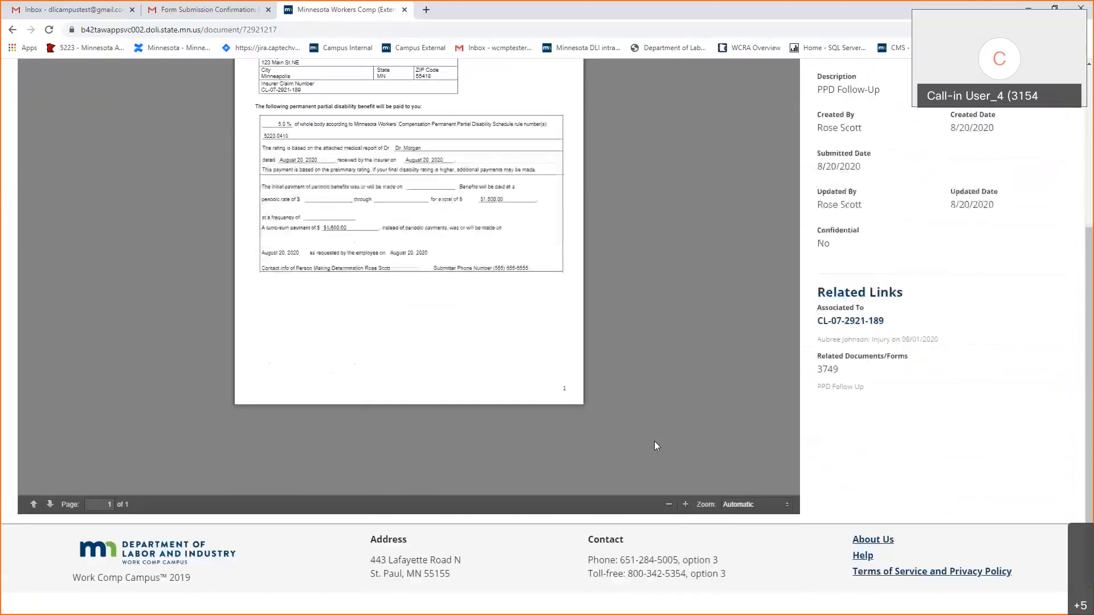
pyautogui.scroll(4, 655, 446)
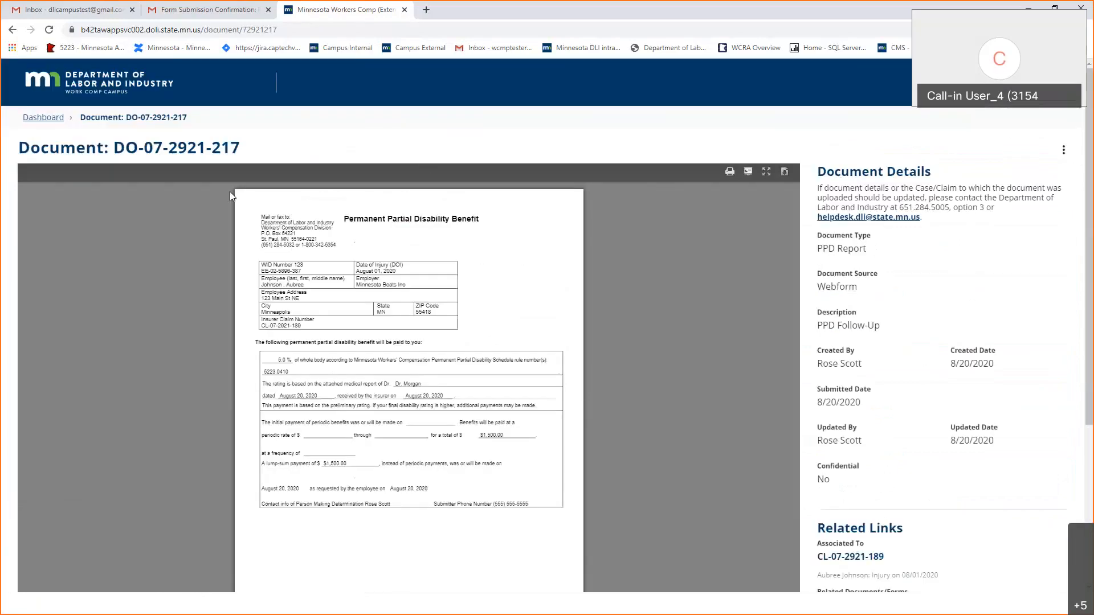
pyautogui.click(27, 120)
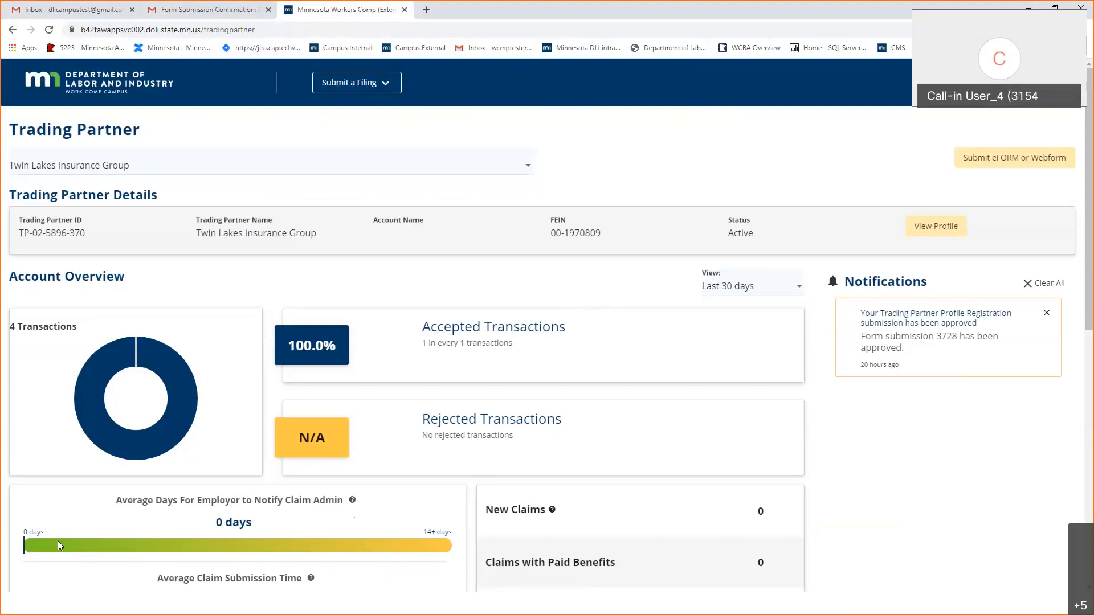
# Switch to the slide deck's agenda slide at section 7, Questions.
pyautogui.hotkey('alt', 'Tab')
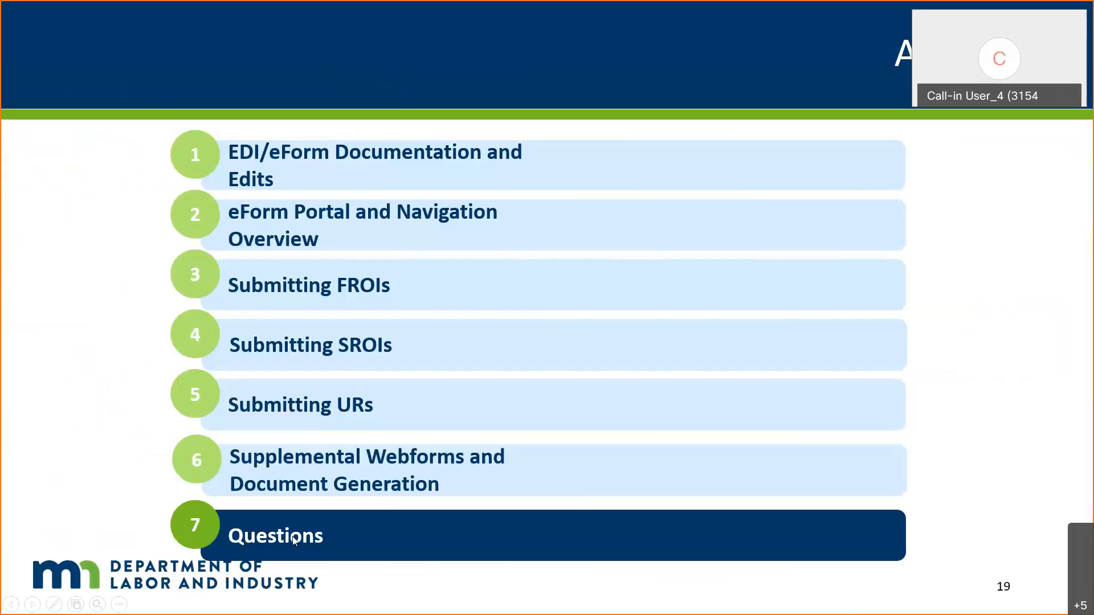
# Advance to closing slide 20, Congratulations on completing the Campus eForm Training, and display it.
pyautogui.press('Right')
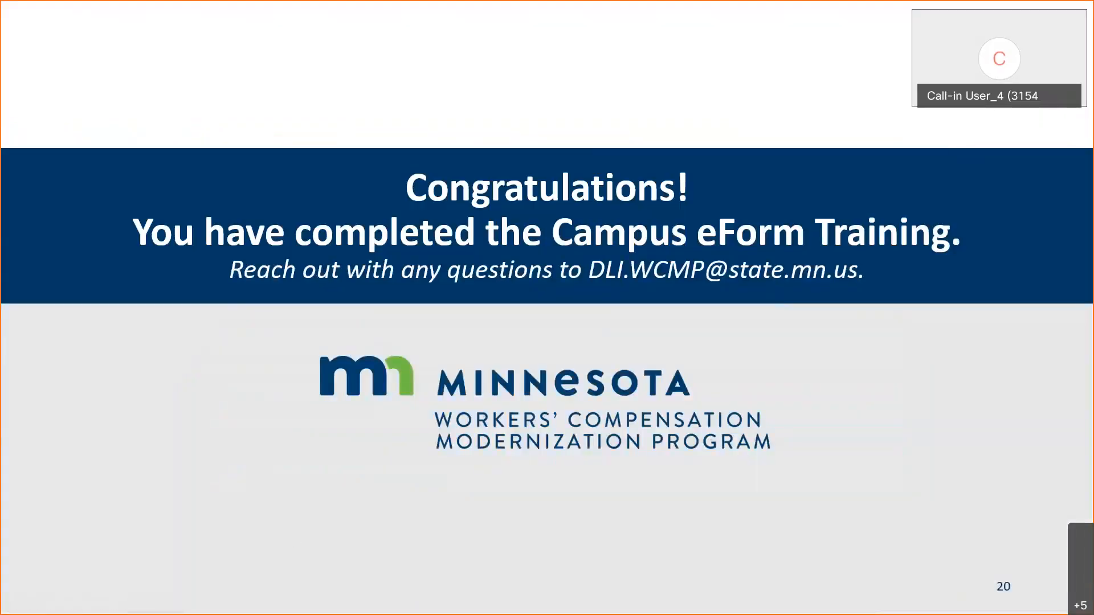
pyautogui.hotkey('alt', 'Tab')
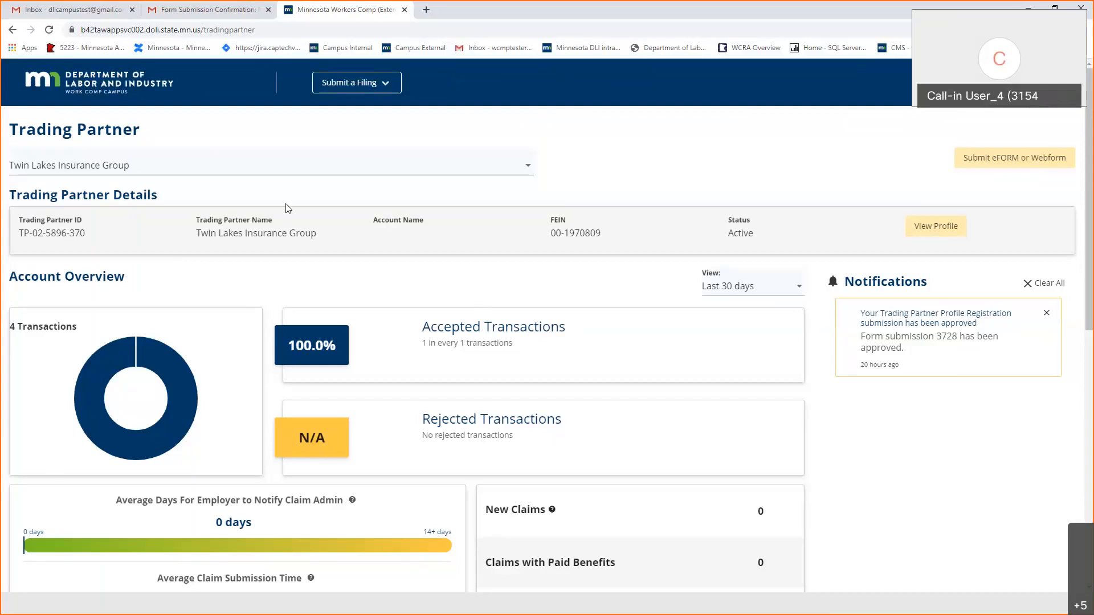
pyautogui.hotkey('alt', 'Tab')
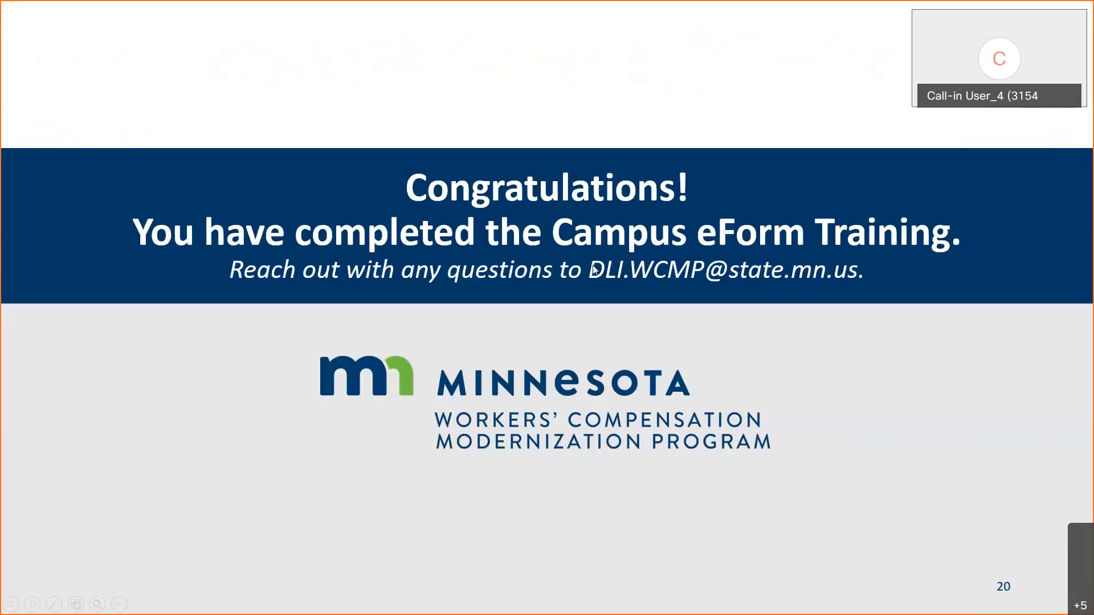